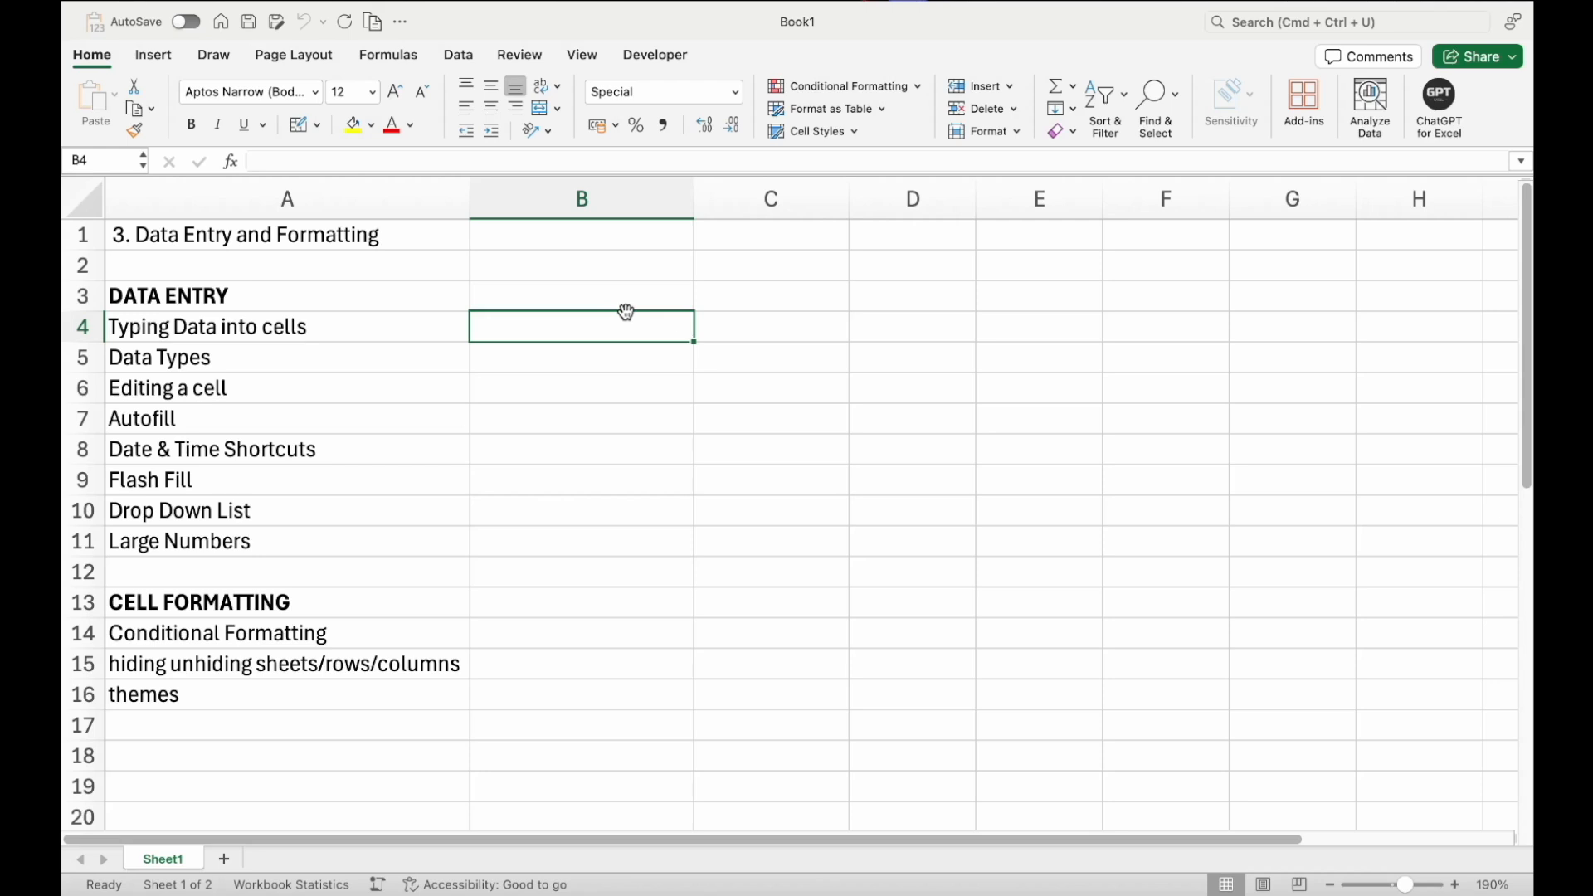
Enter a person's first name in B4 and 123 in C4
text(R)
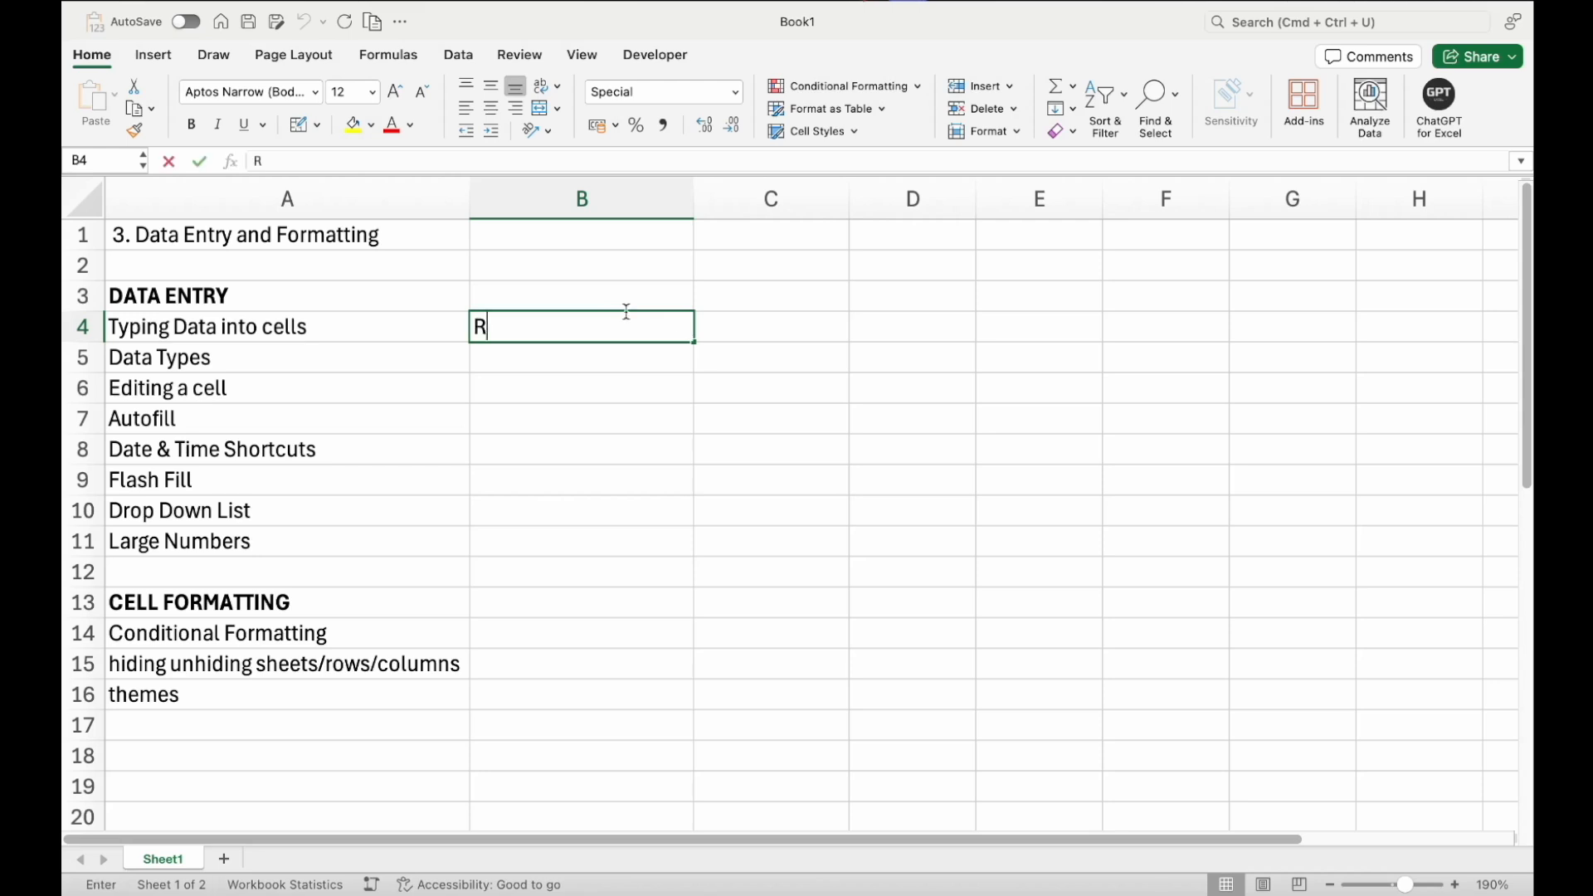
text(ahul)
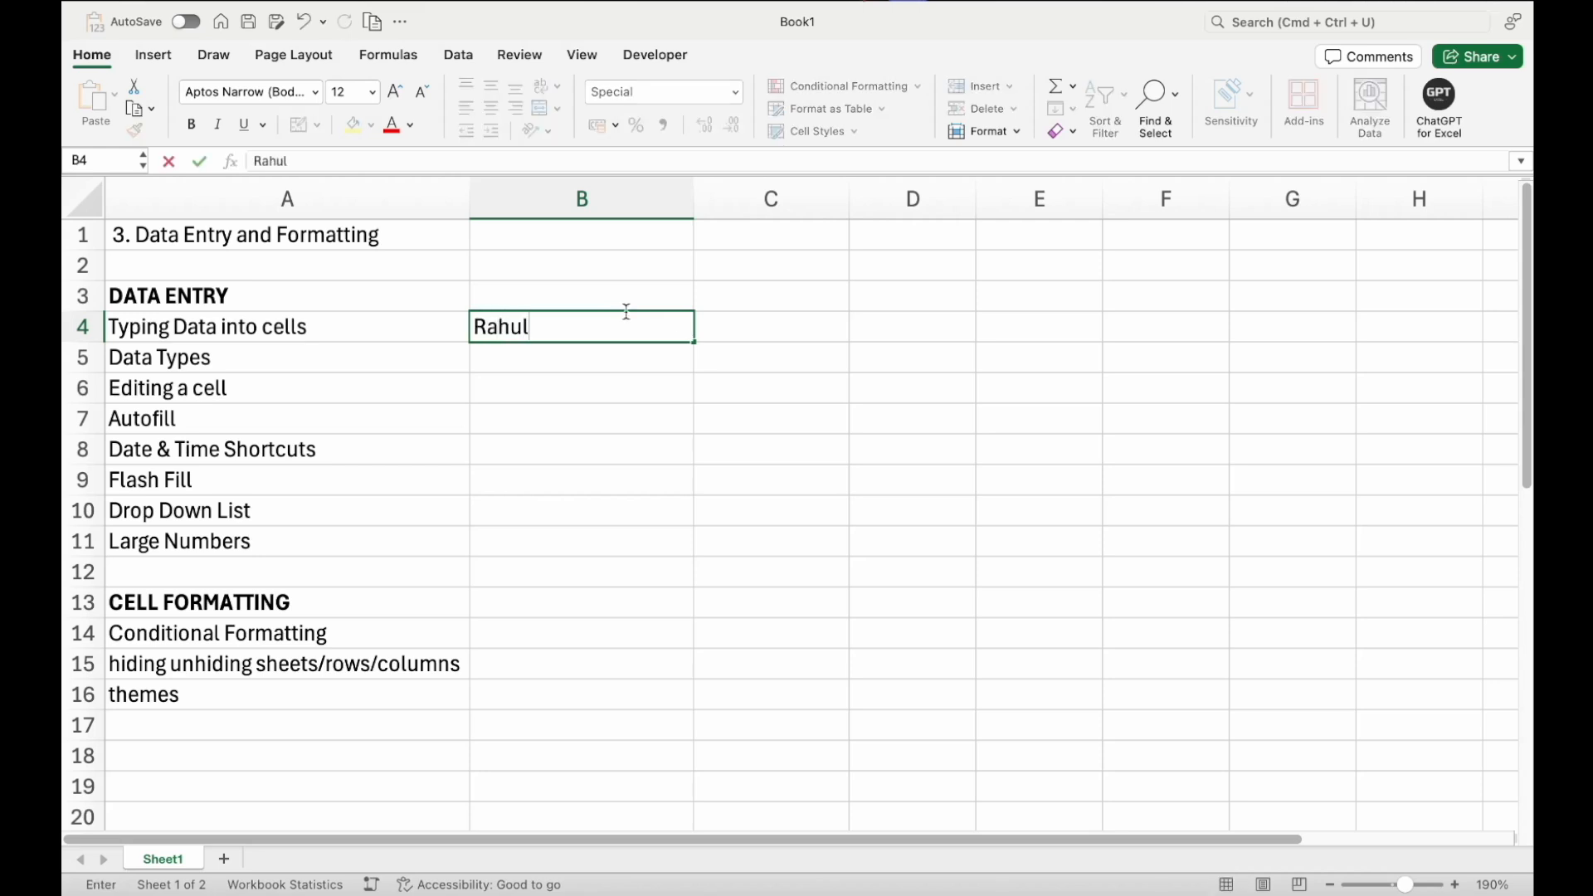
key(Tab)
text(123)
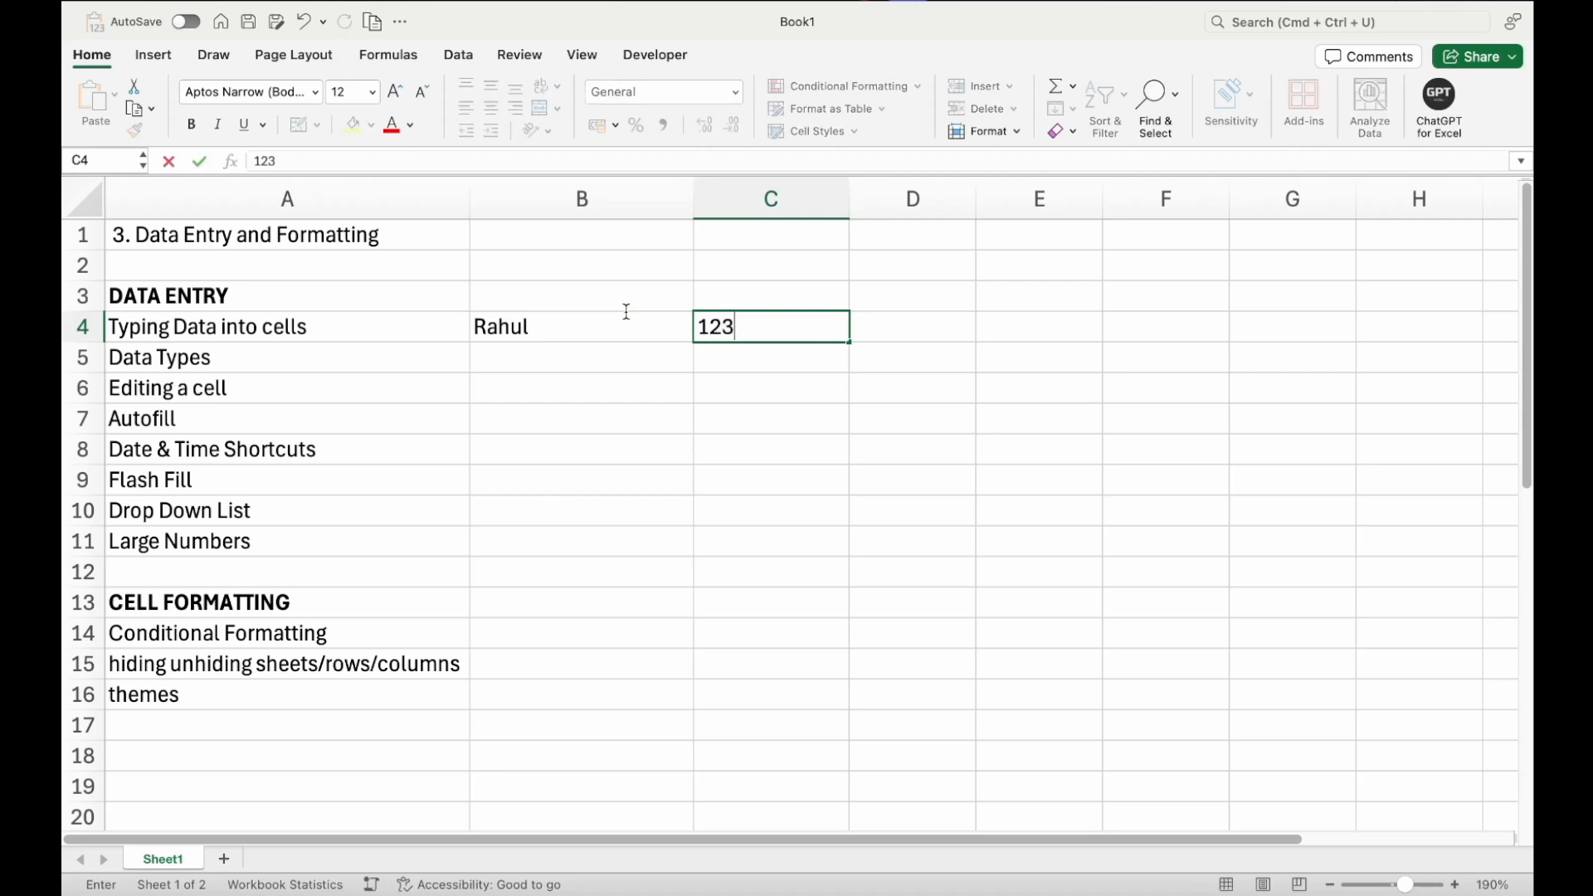
key(Return)
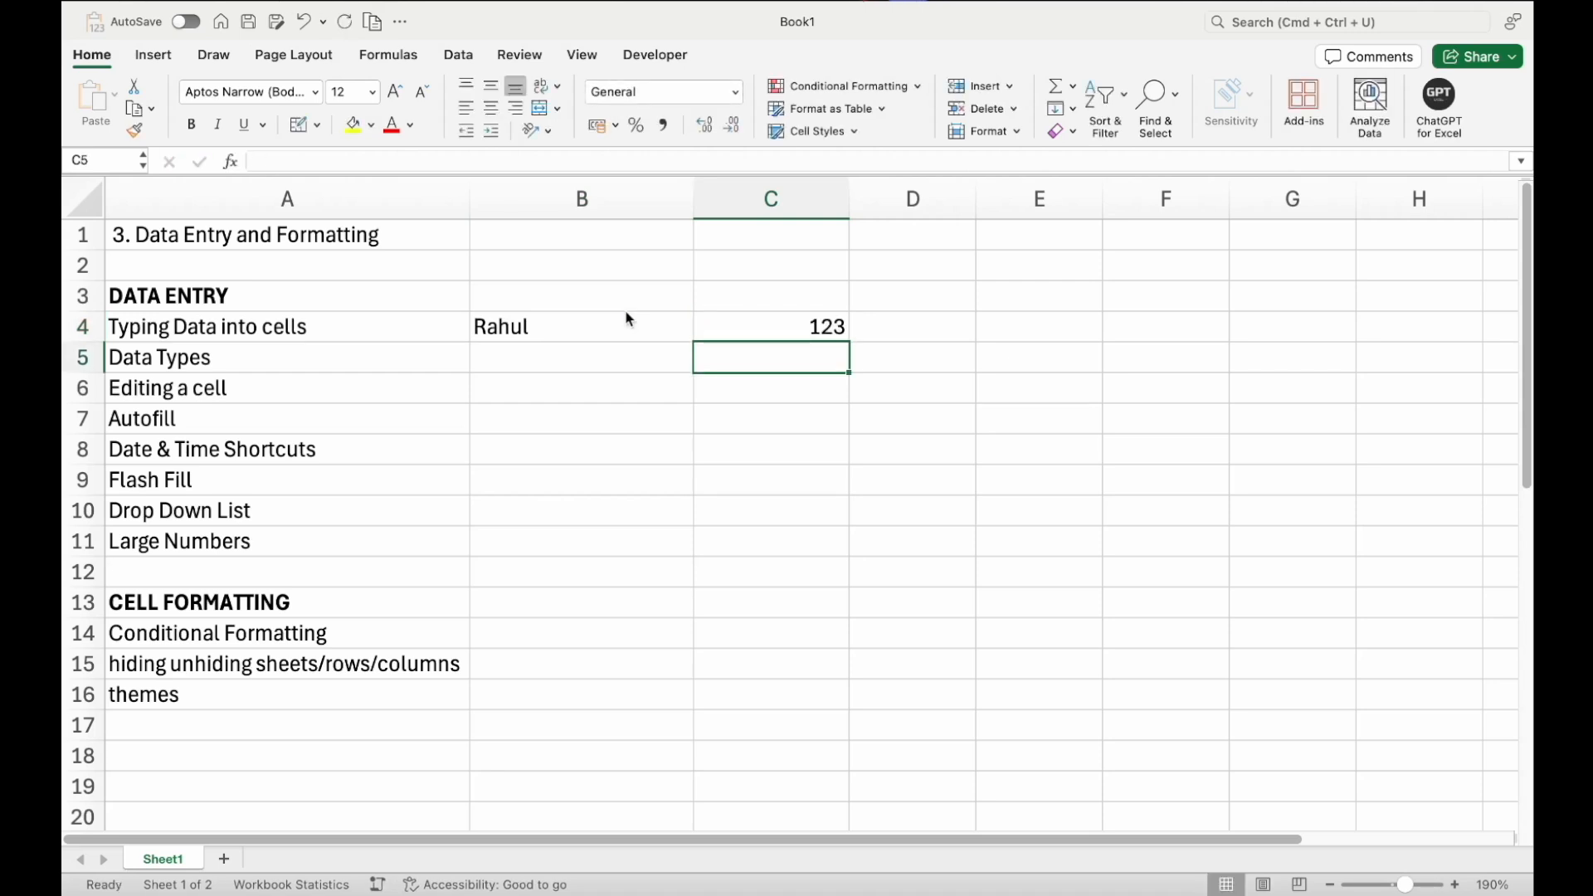
Enter the text ,s,,13 in cell C5
text(,s,,)
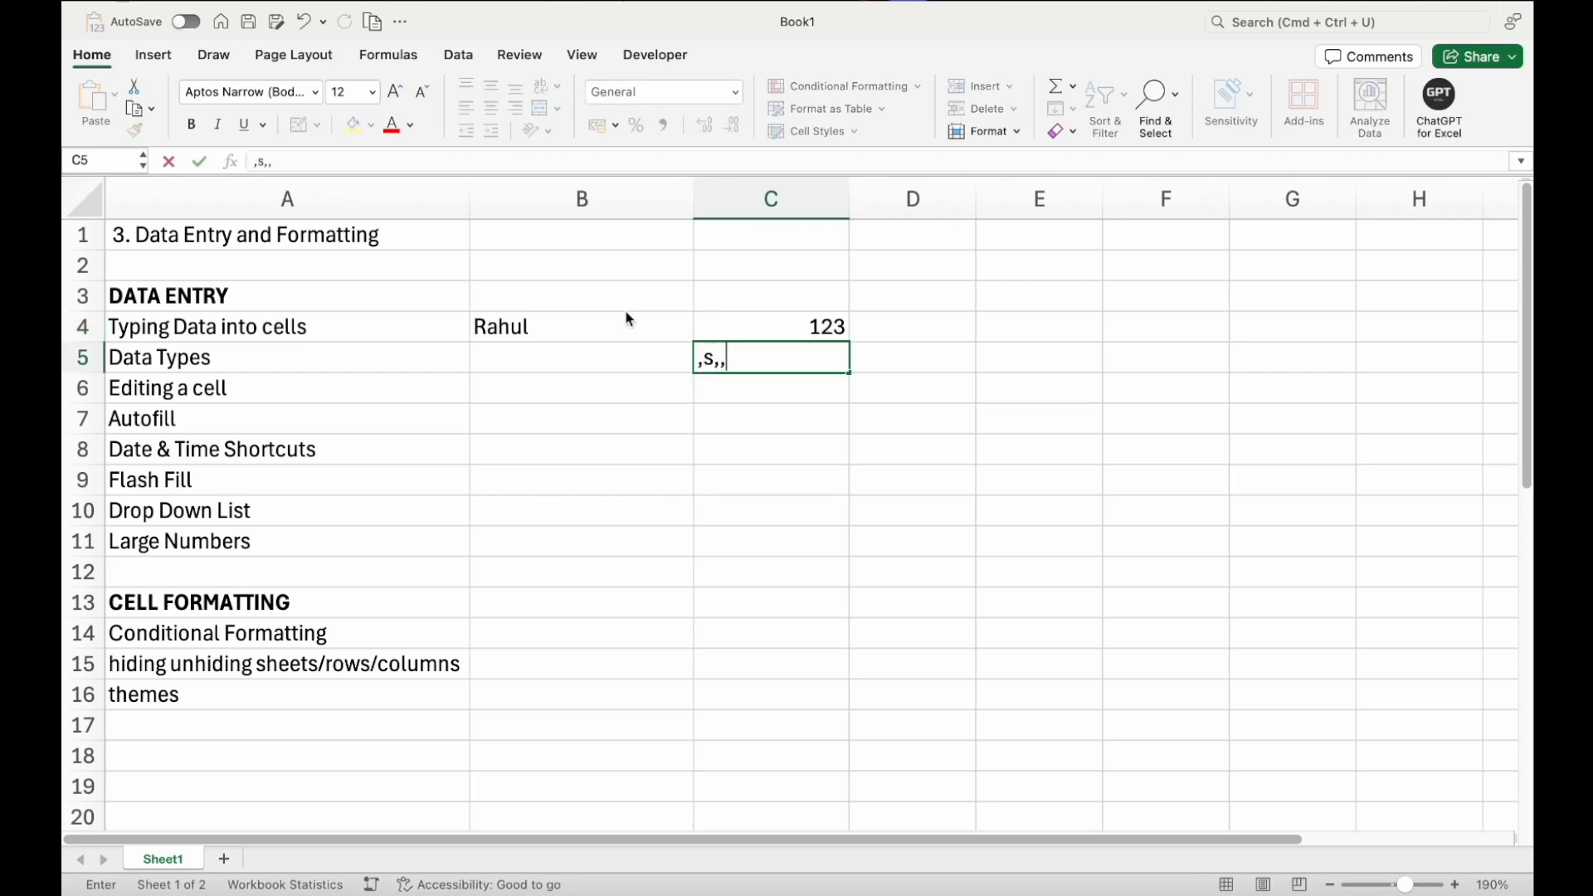
text(13)
key(Return)
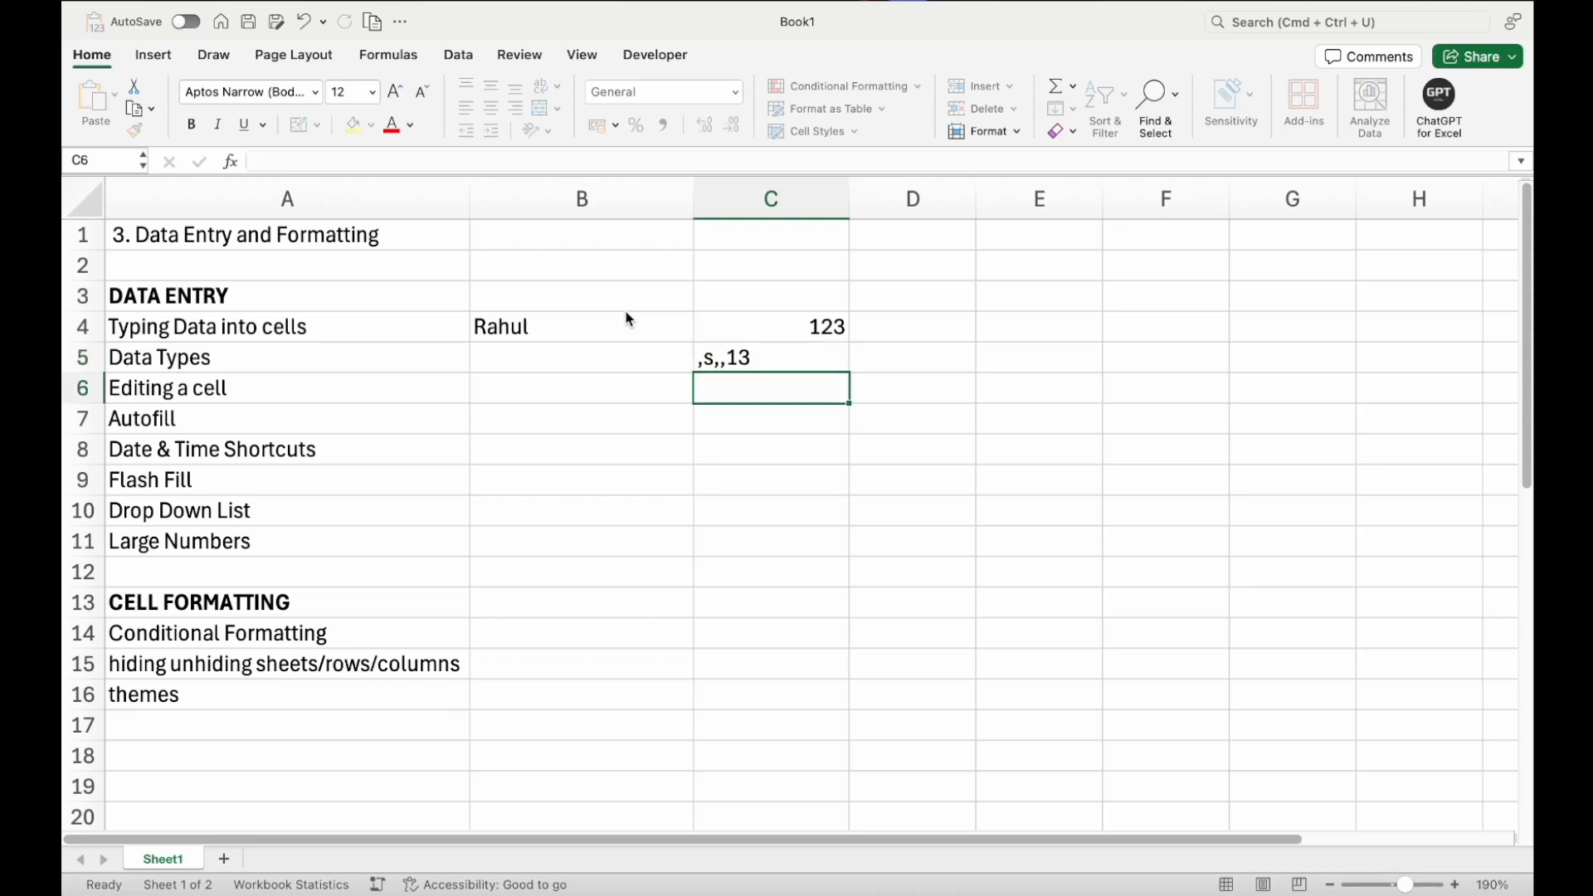
Clear the contents of cells C4:C5 and B4
key(Up)
key(shift+Up)
key(Delete)
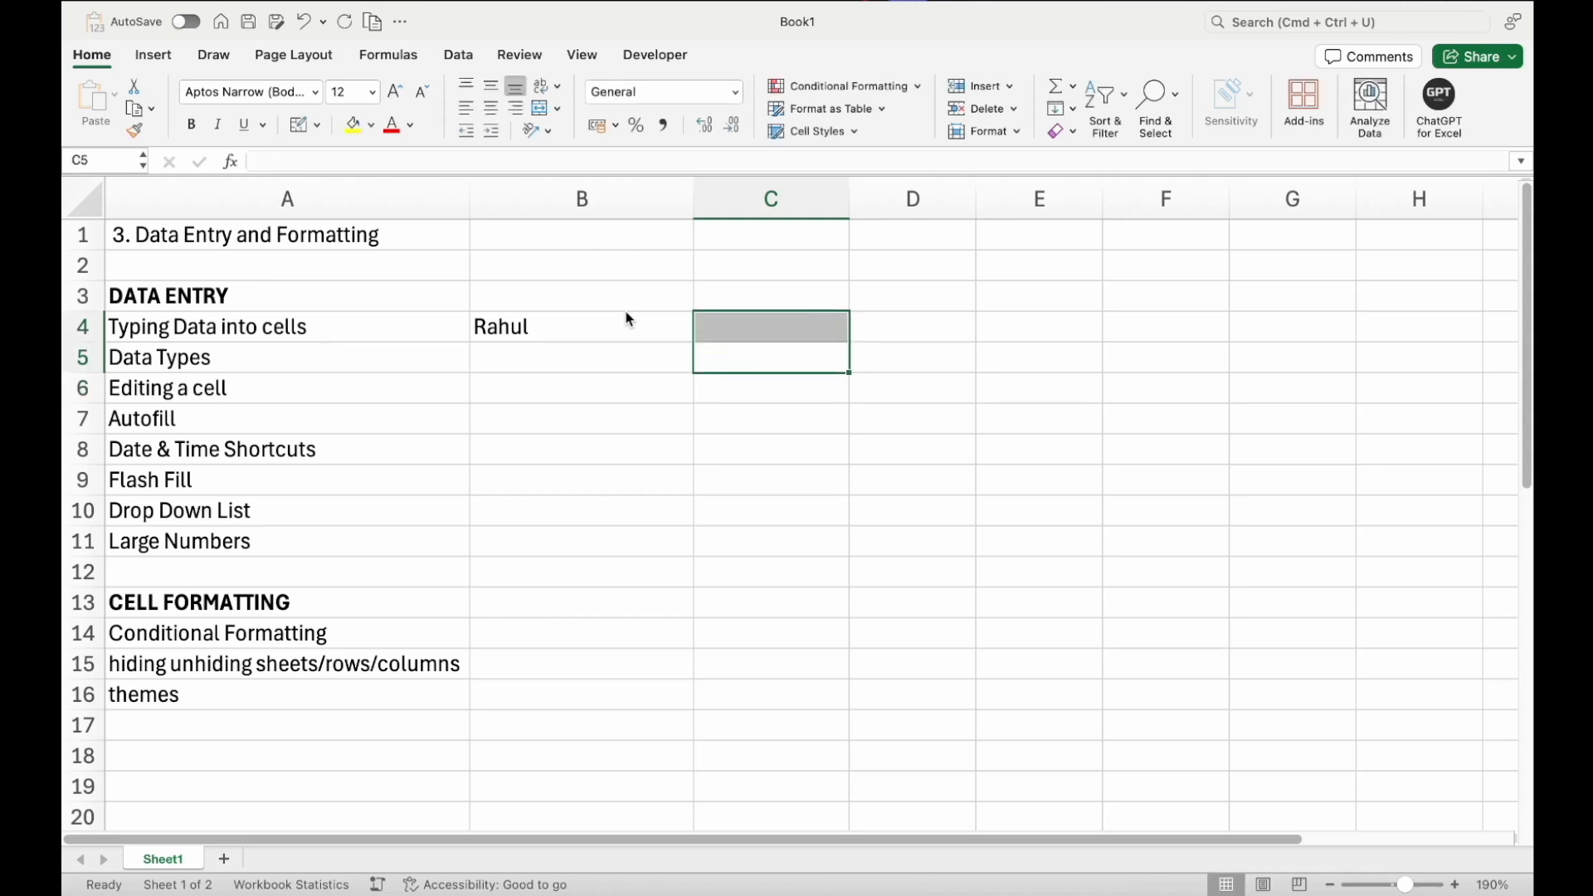
click(628, 319)
key(Delete)
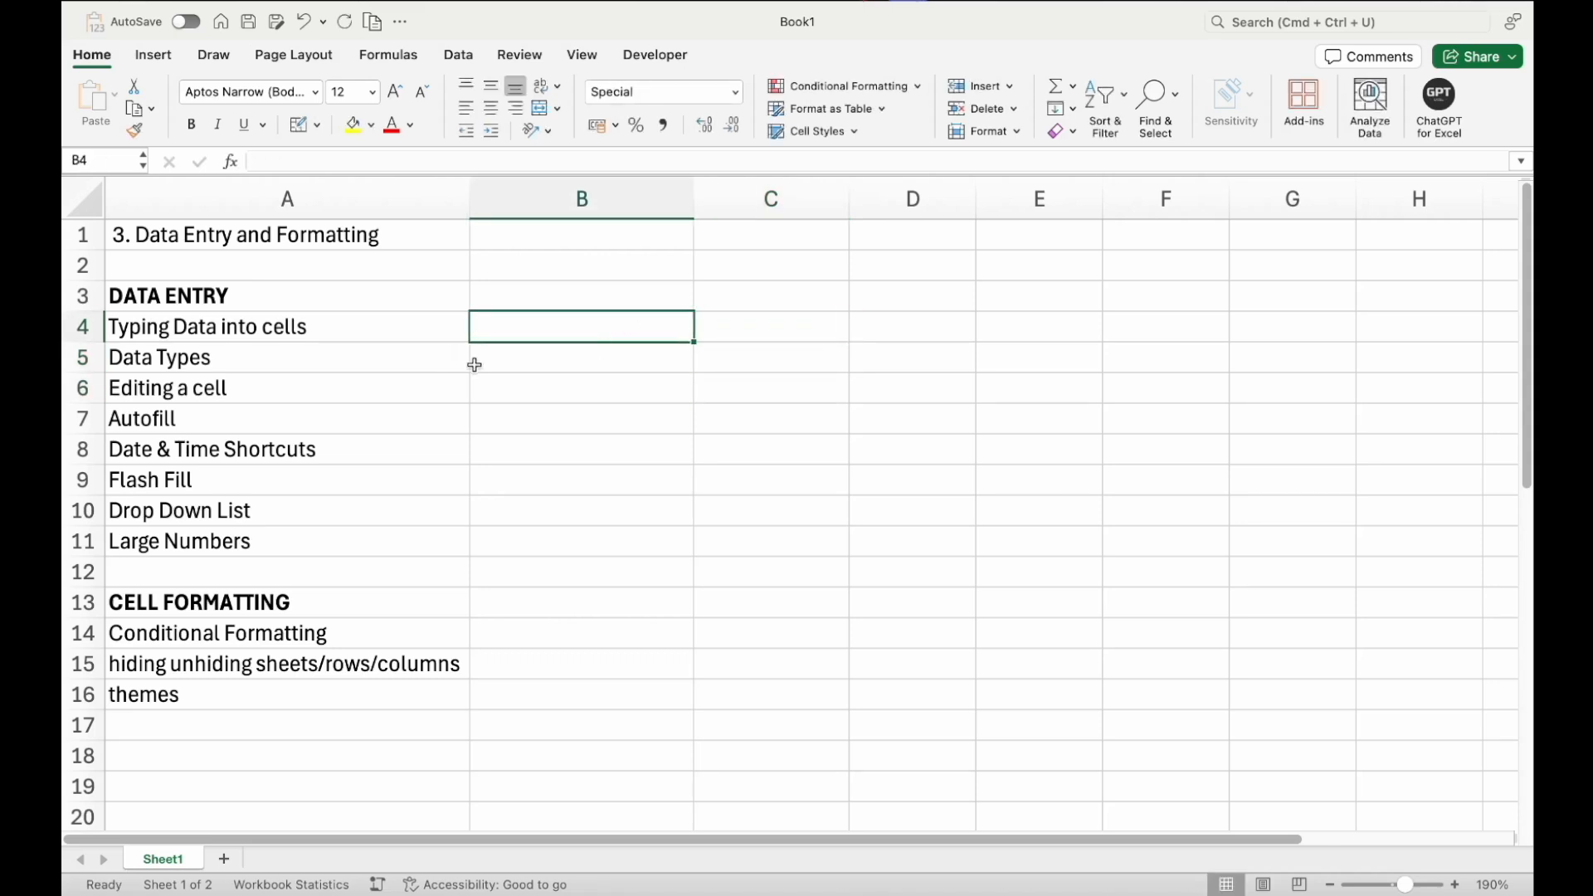
Review the available number format categories for cell B5 without applying any
click(518, 362)
click(517, 362)
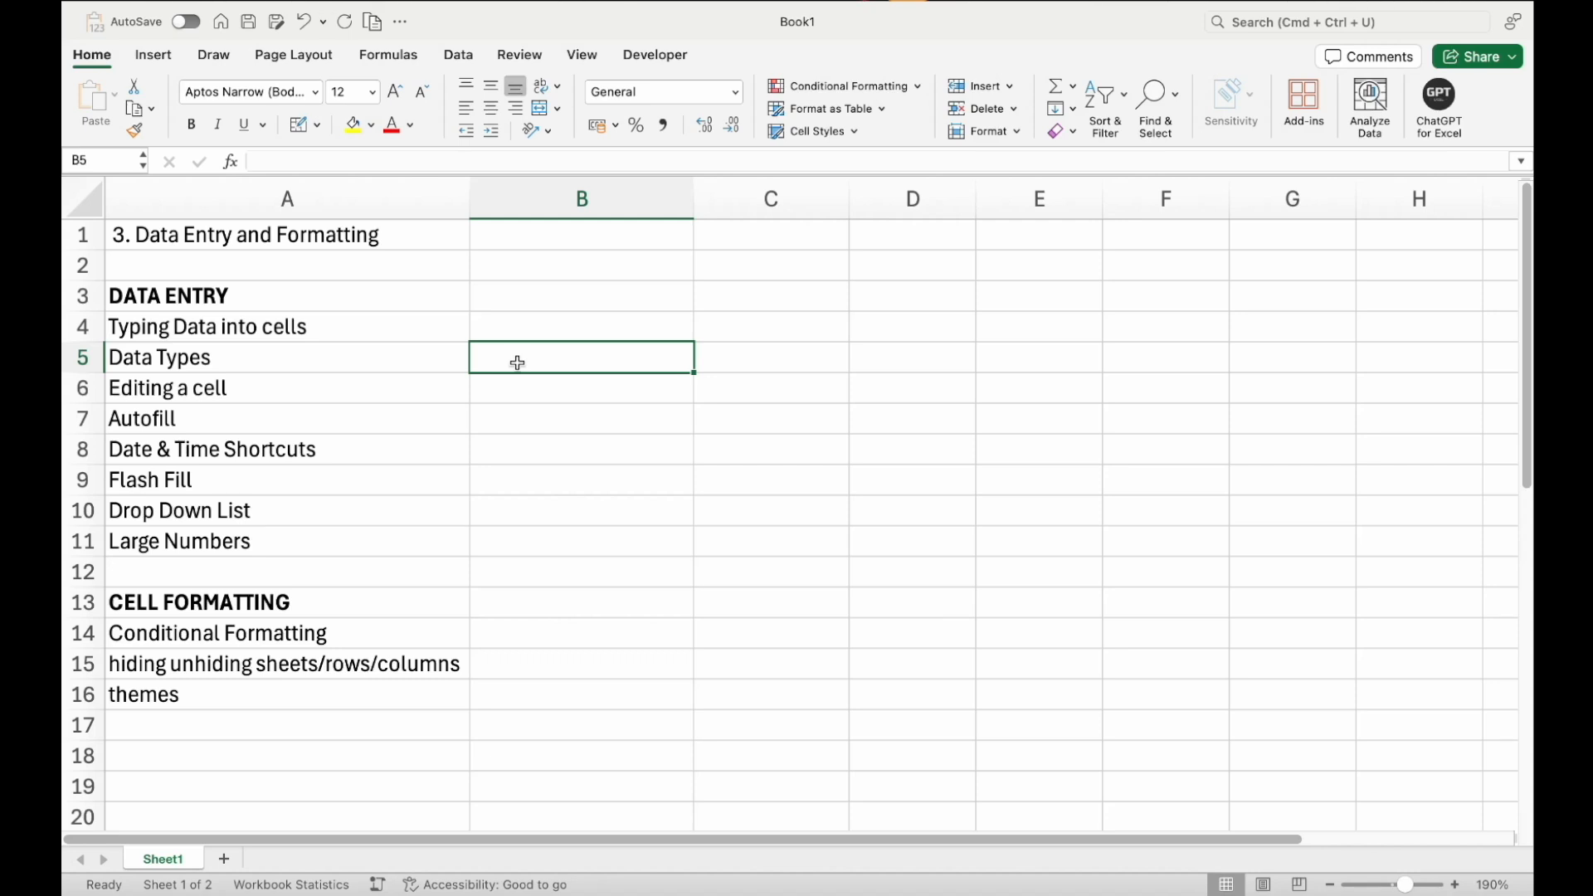
click(735, 93)
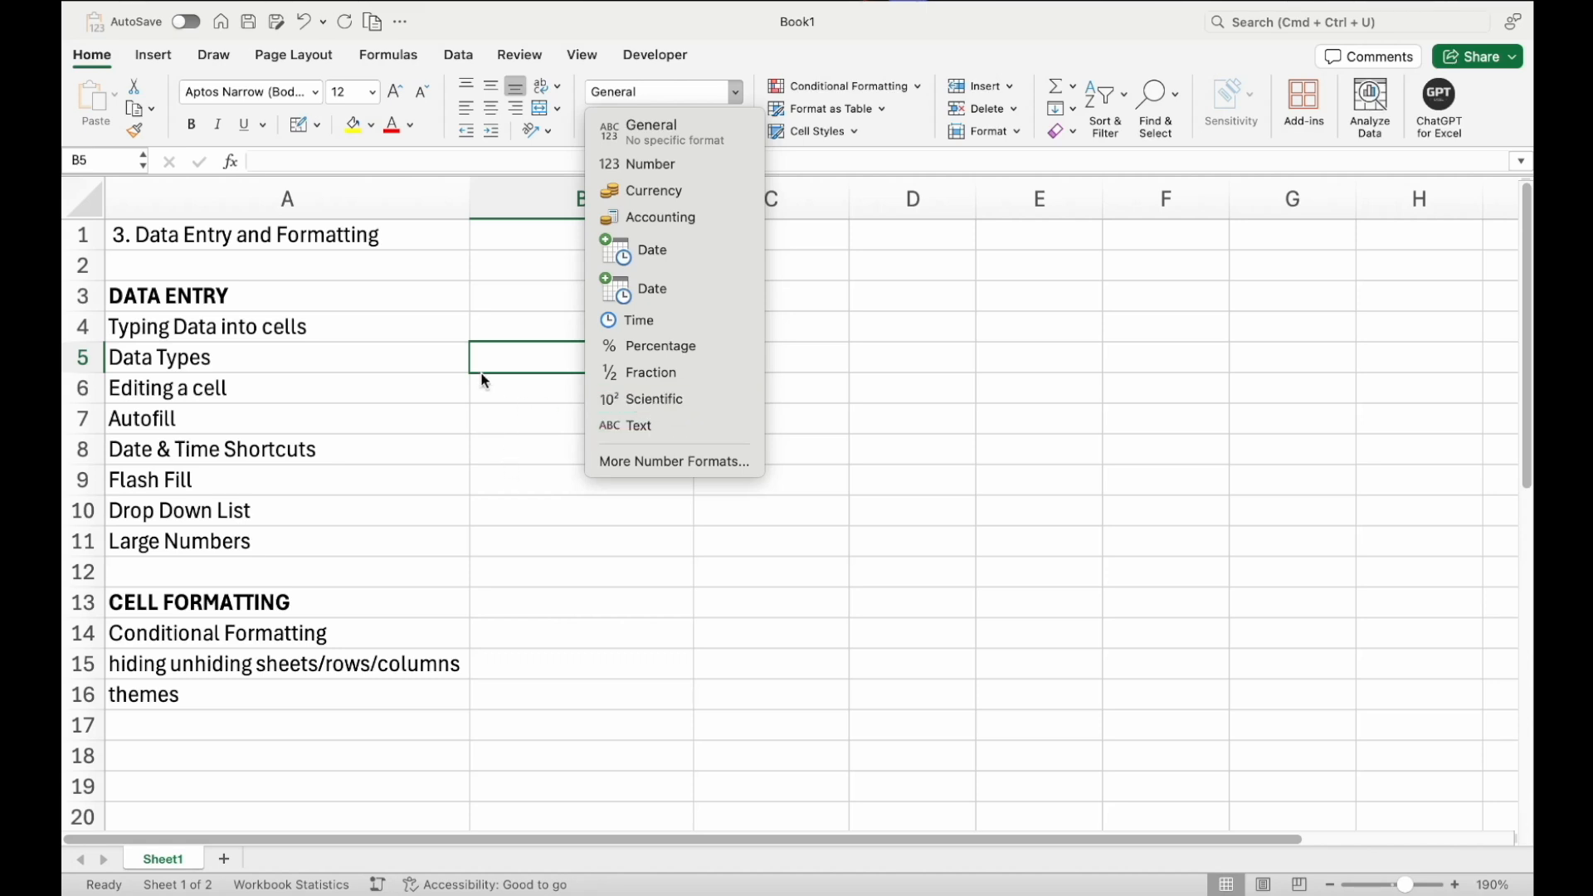
click(523, 341)
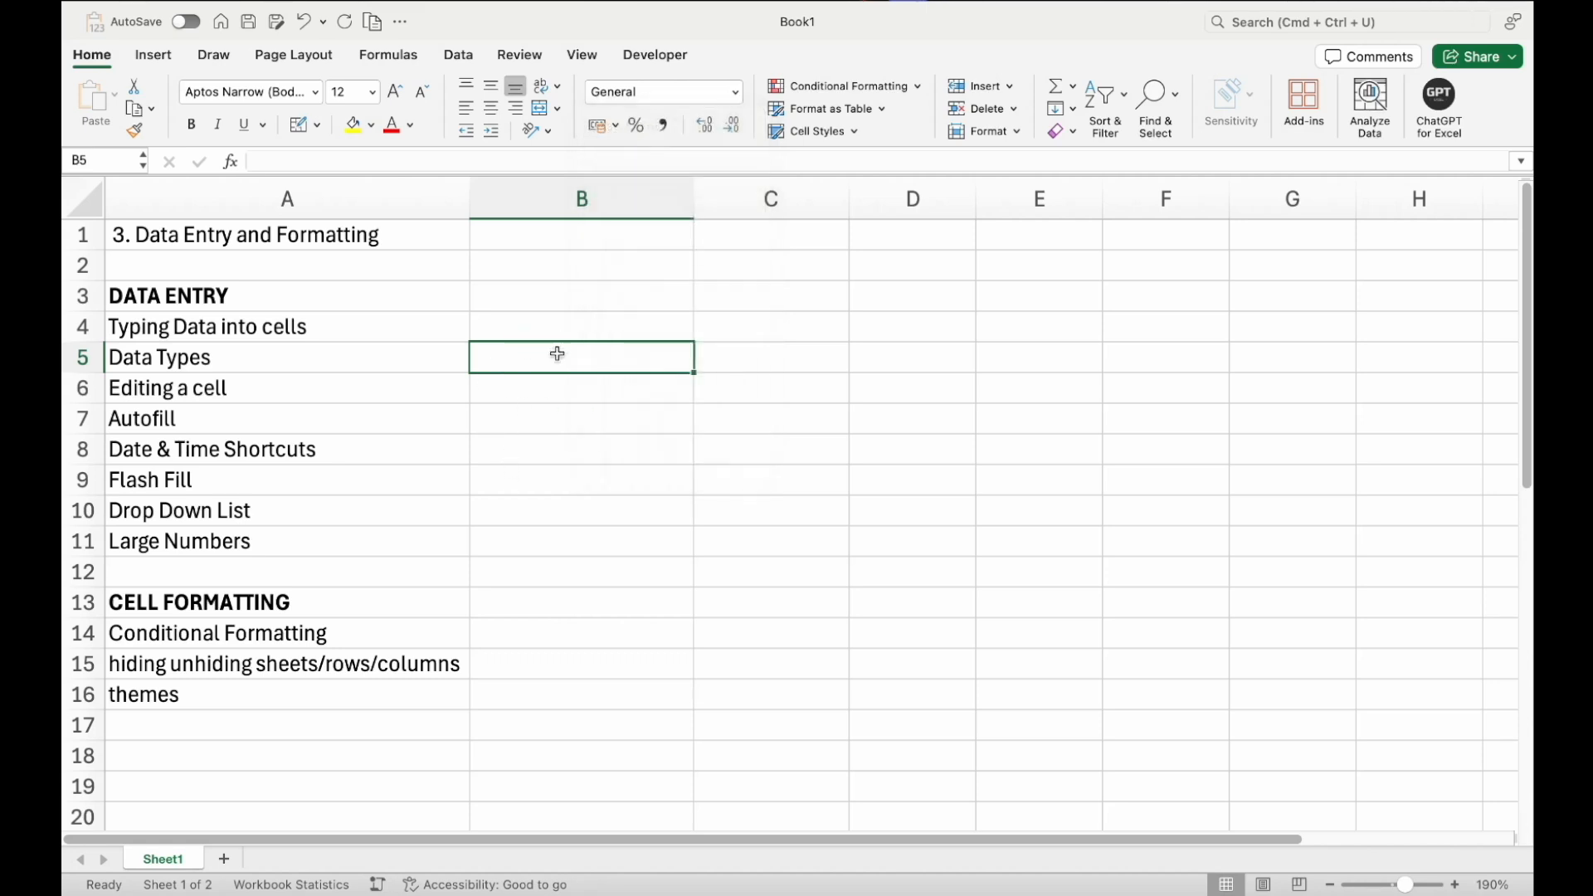
key(super+1)
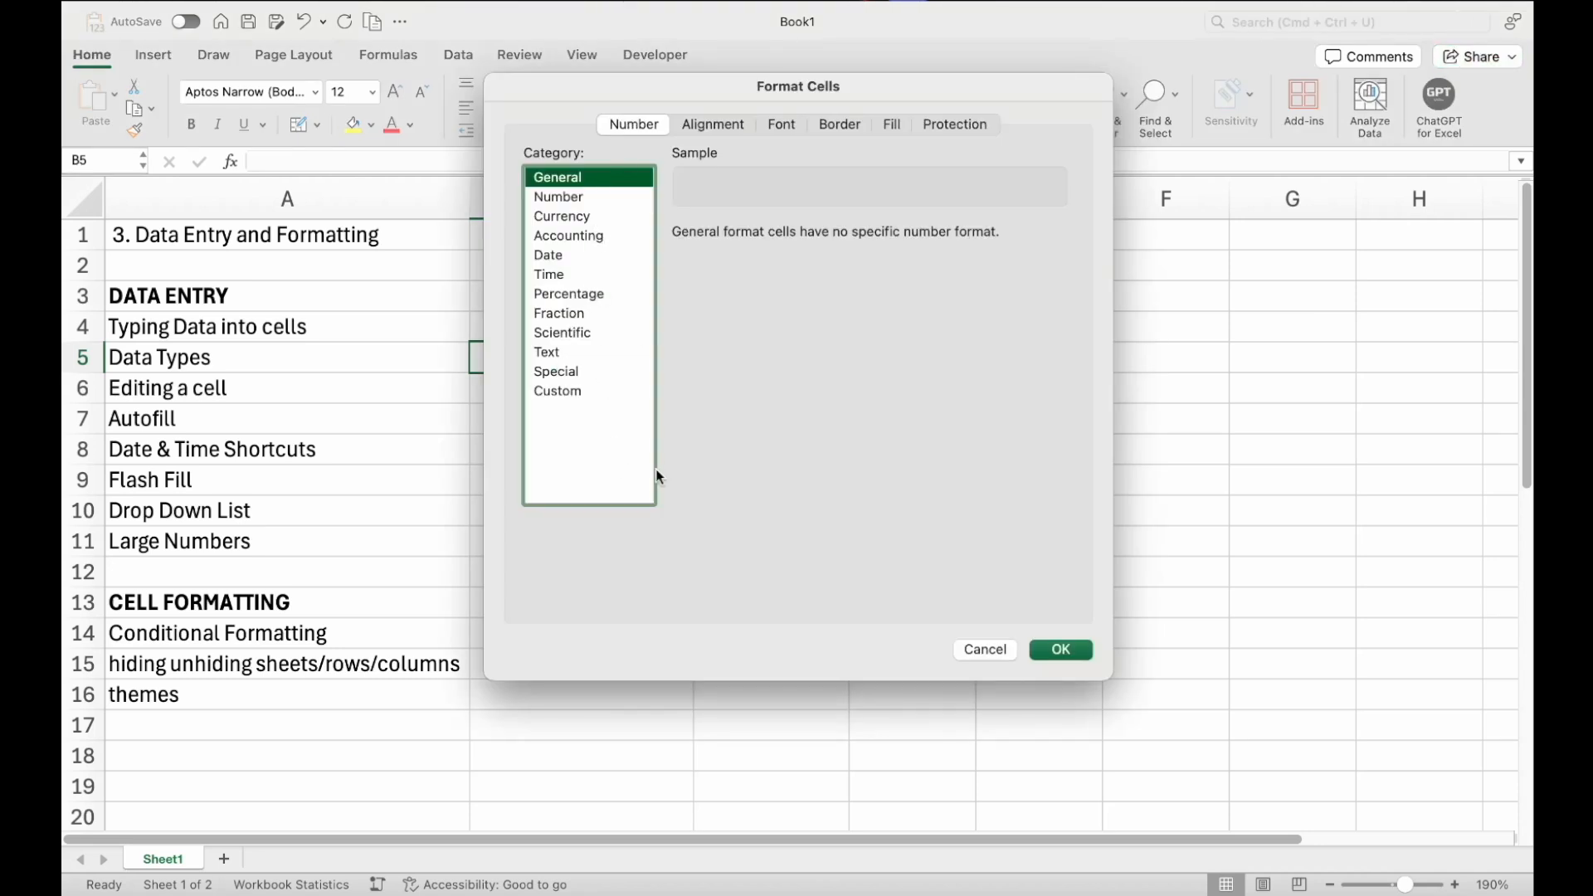
click(983, 650)
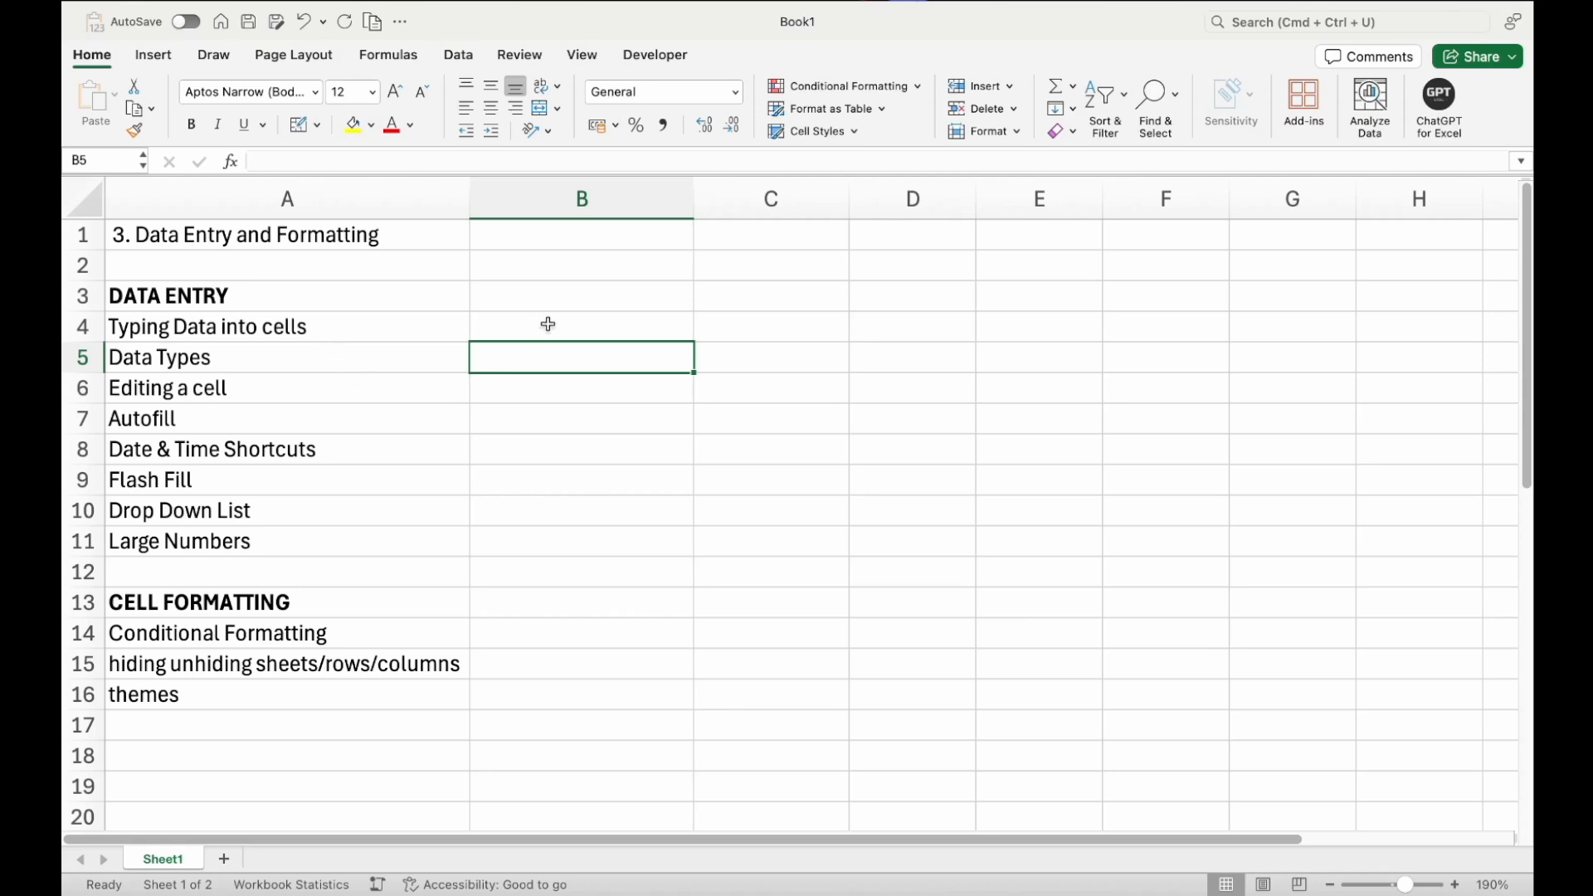
Enter a person's first name in cell B5
text(Rahul)
key(Return)
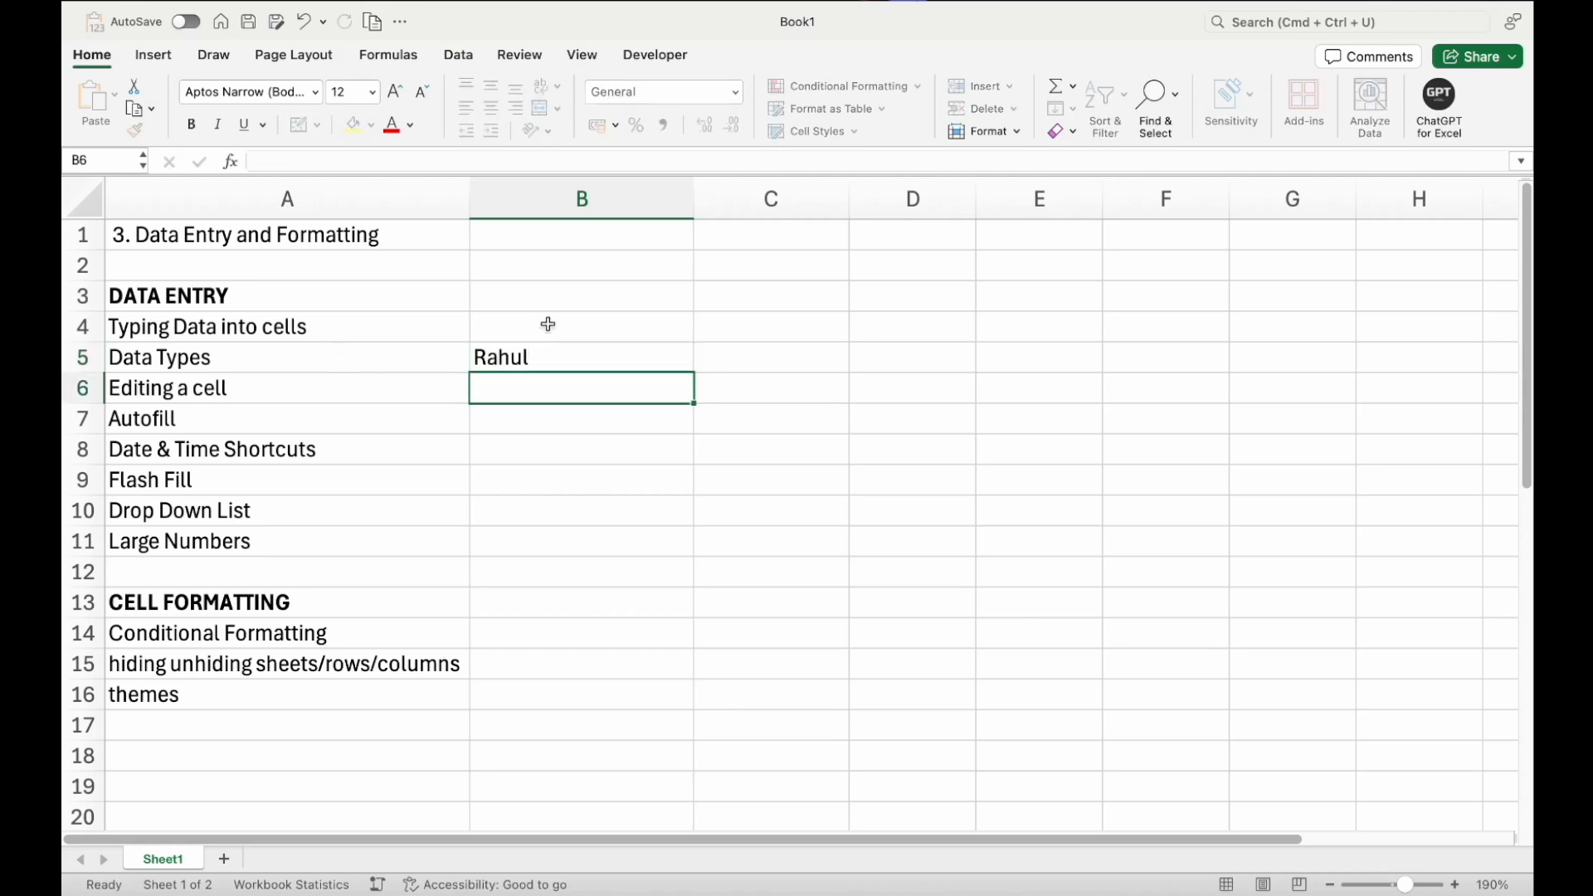
Start editing B5 to append a surname, then cancel the edit
click(553, 356)
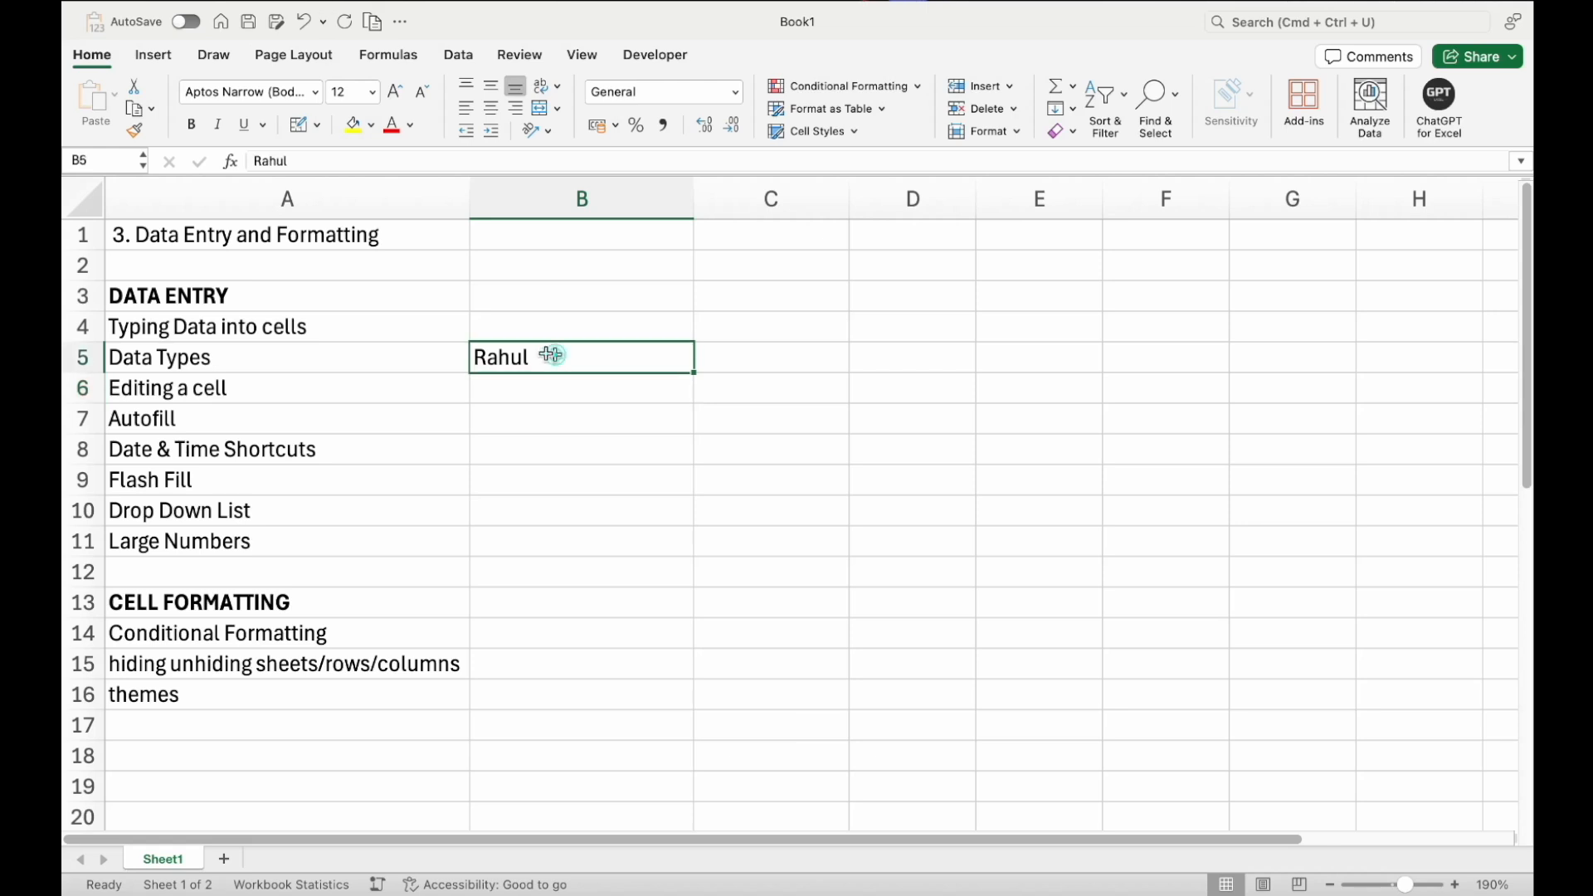
double_click(544, 361)
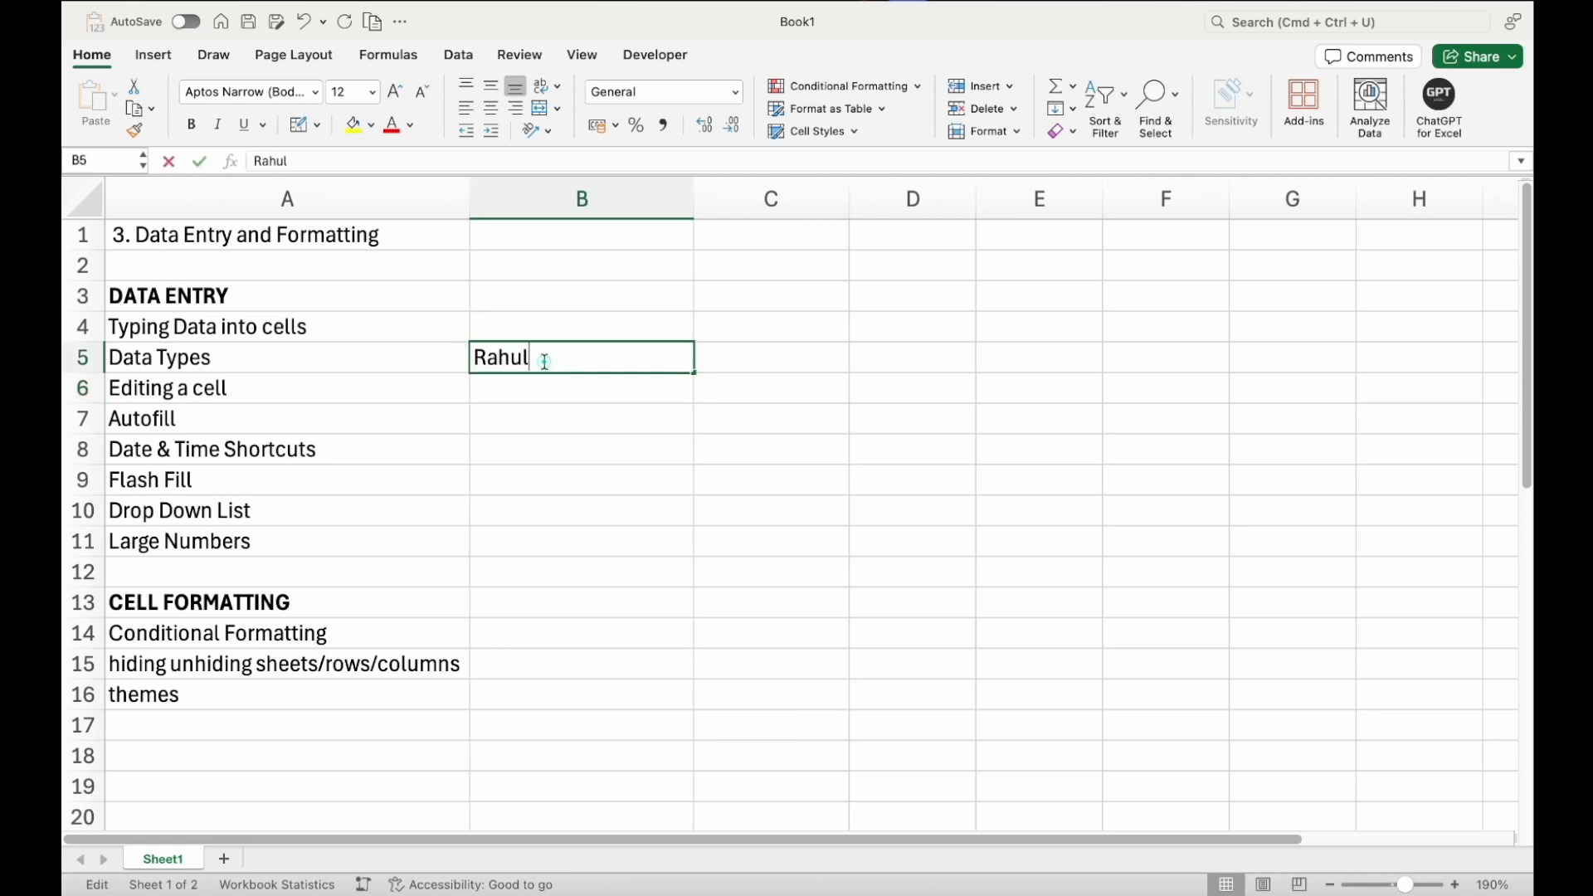
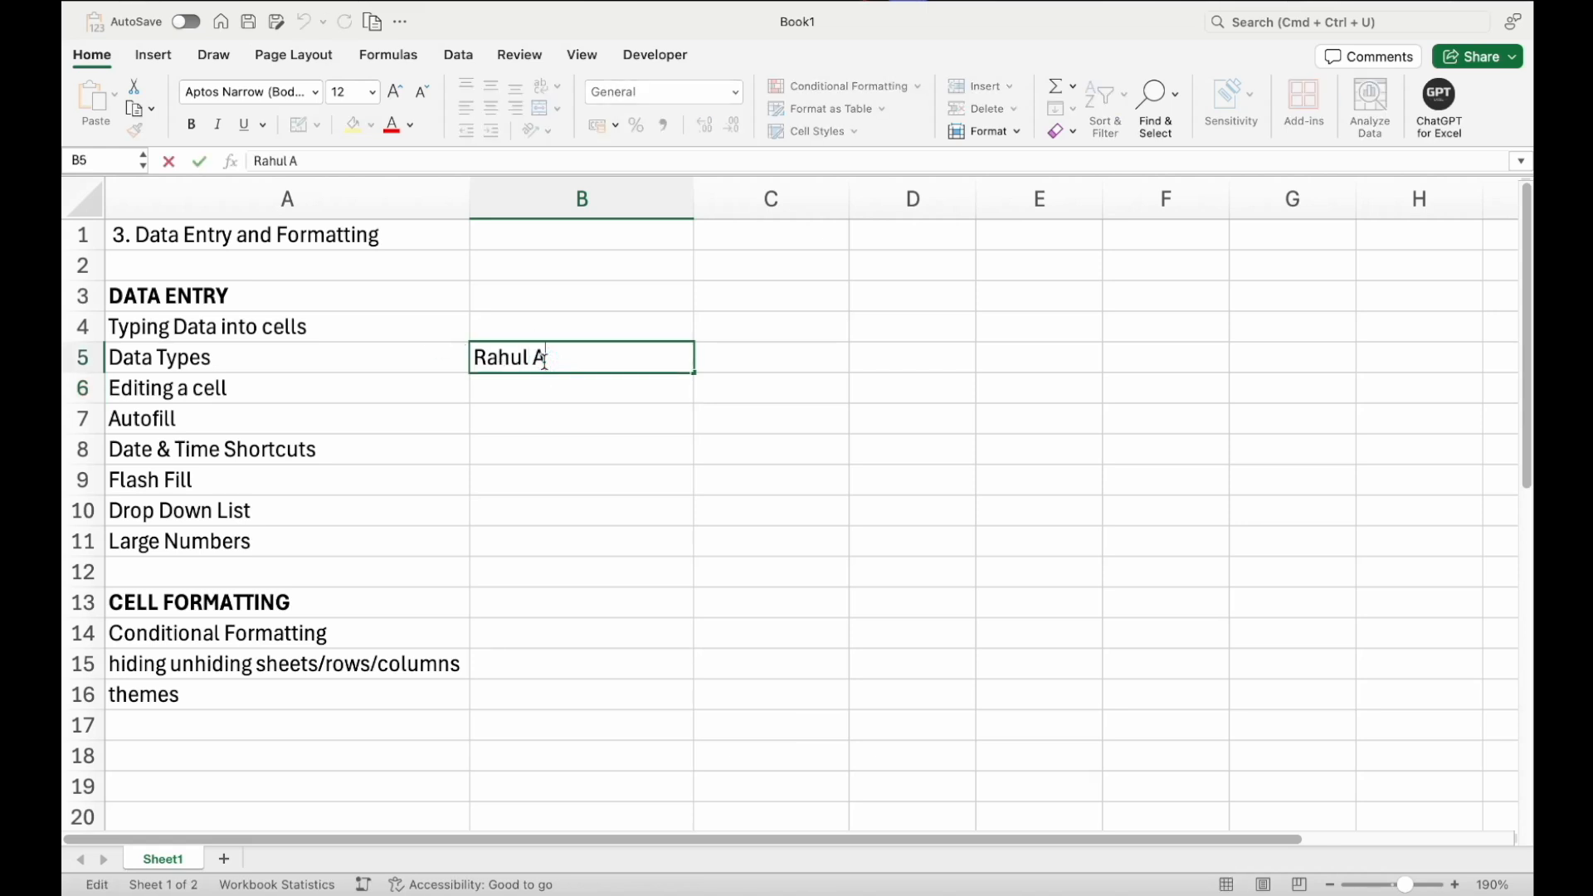
key(Escape)
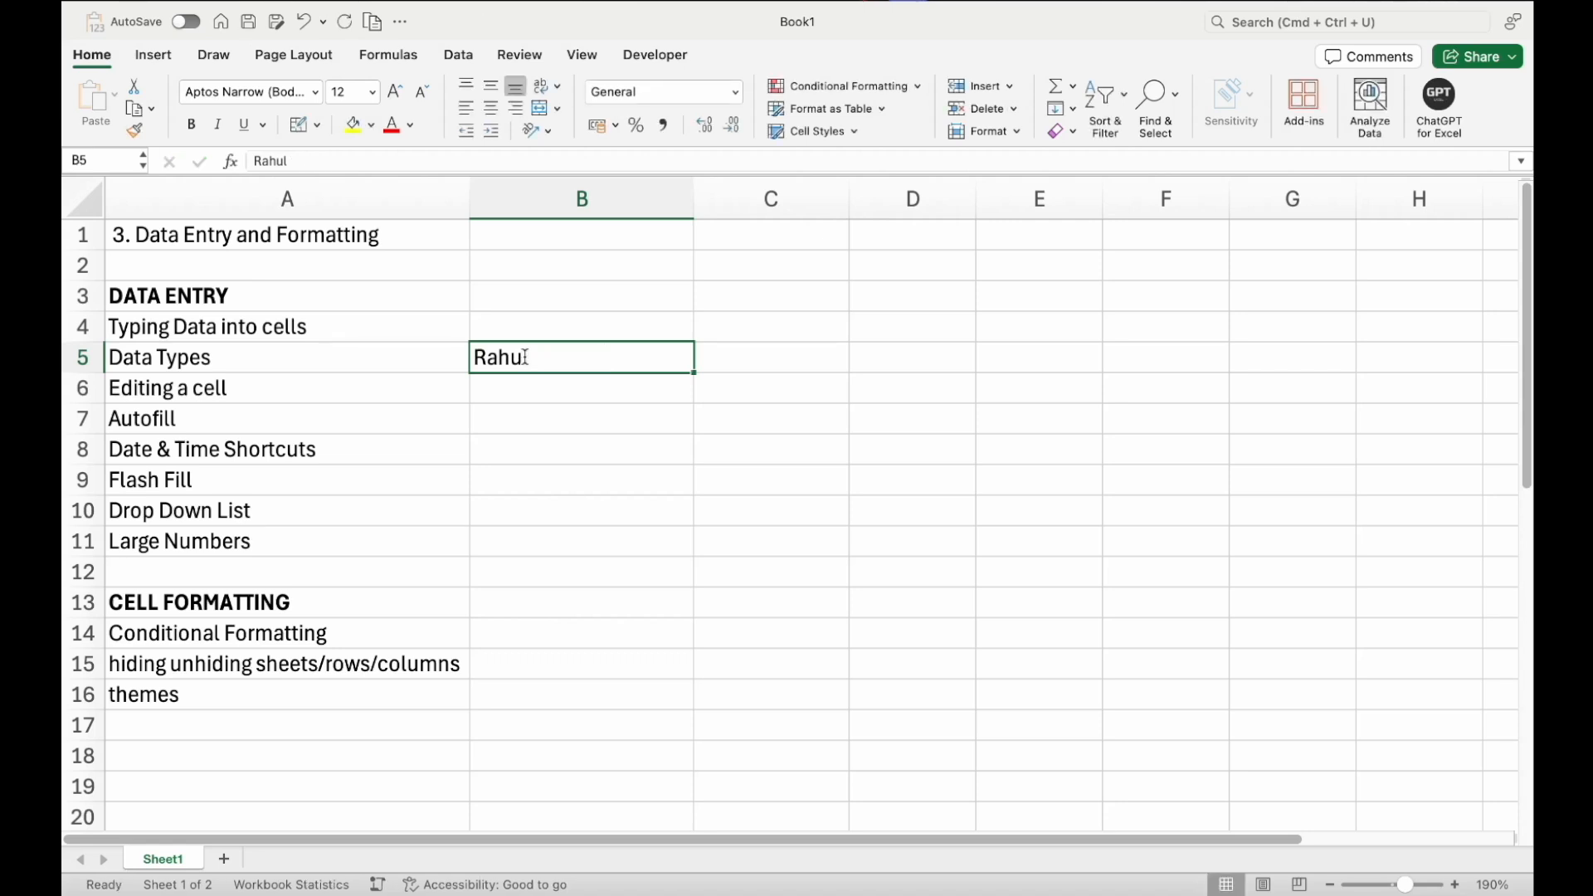
Open B5 for editing, leave it unchanged, and clear the cell's contents
double_click(525, 357)
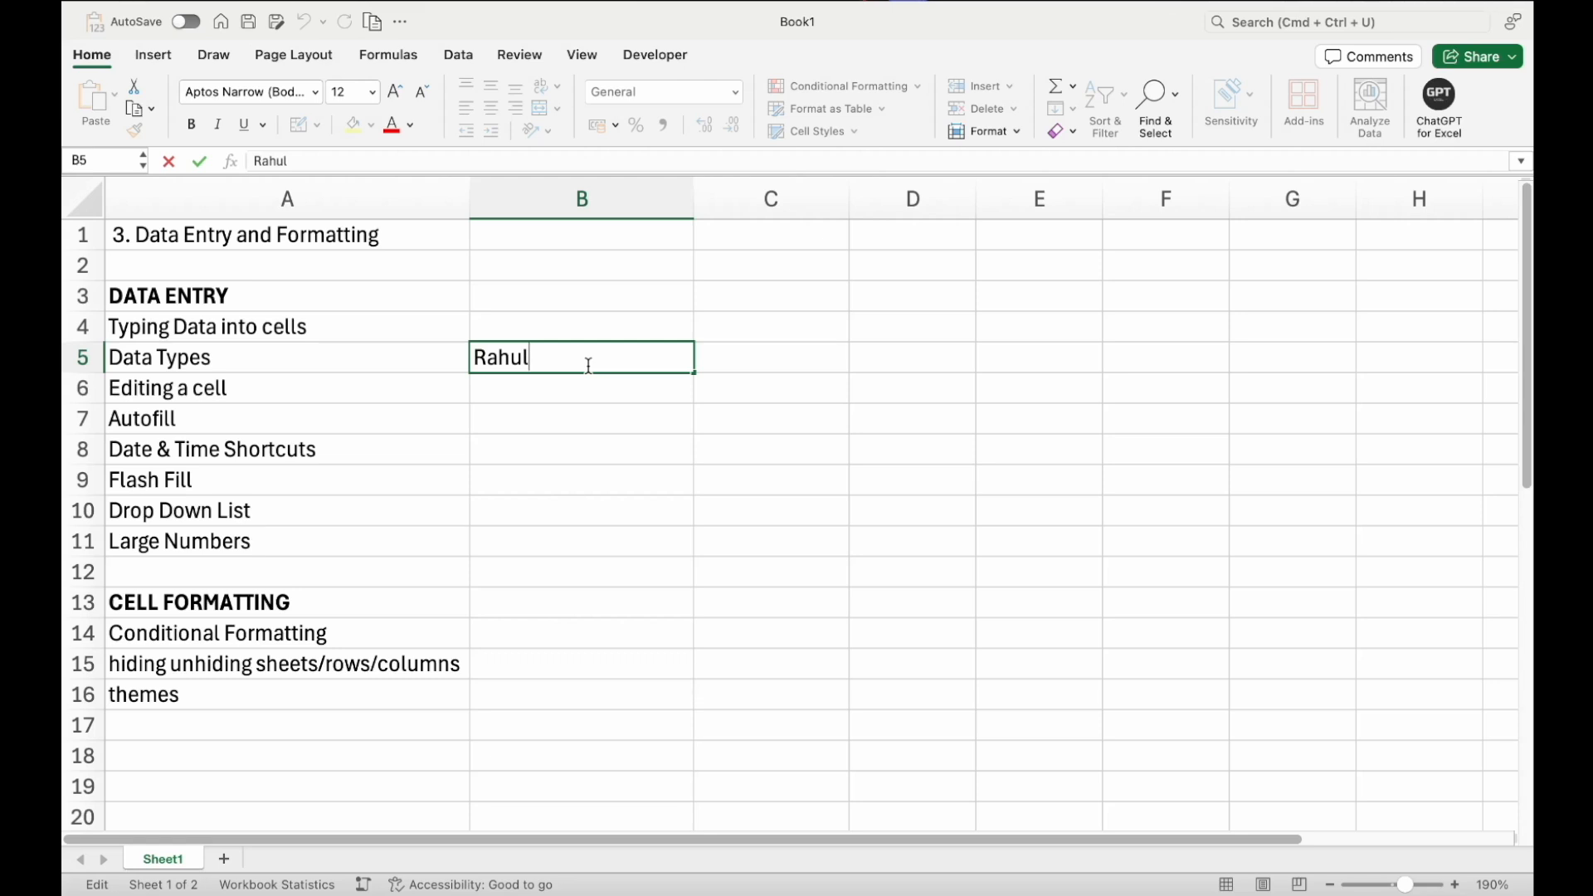
click(569, 501)
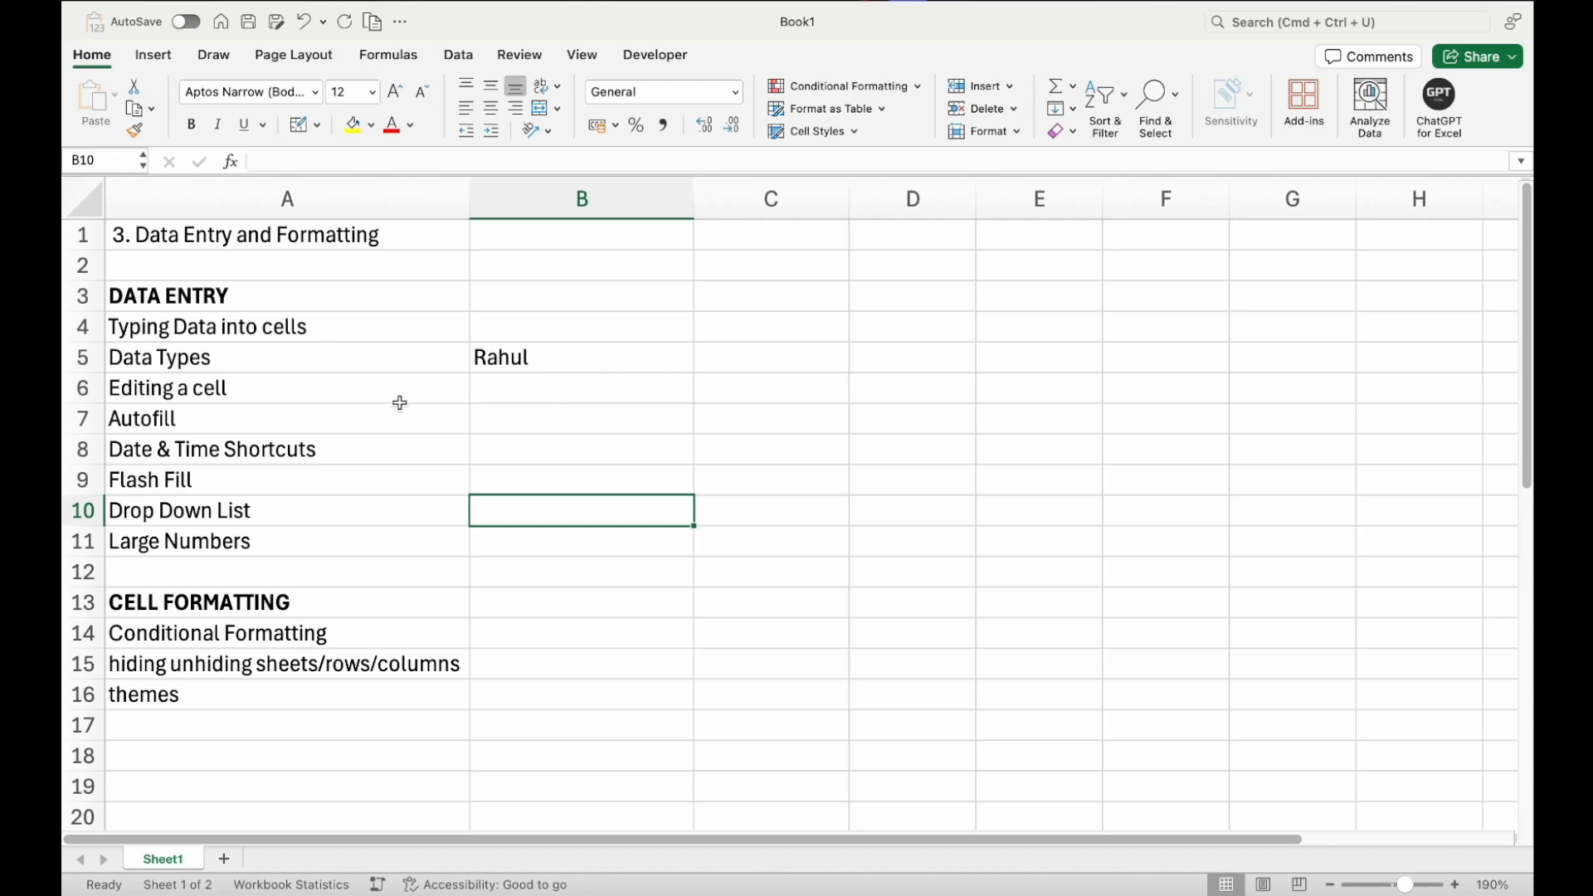
click(523, 371)
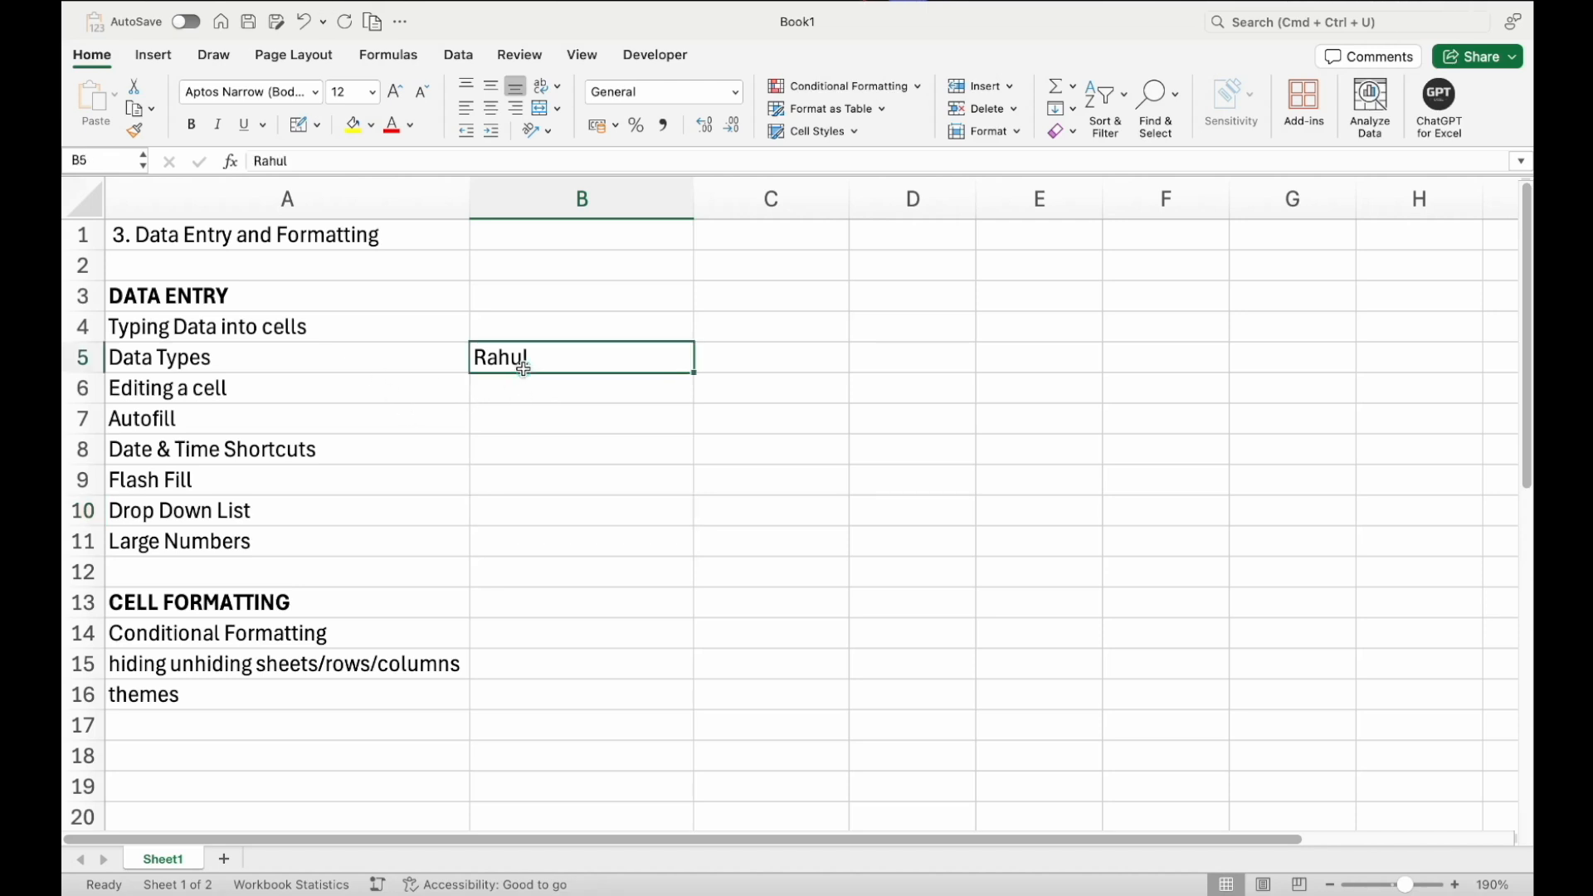
key(Delete)
Enter 1 in cell C3 and 2 in cell C4
click(394, 418)
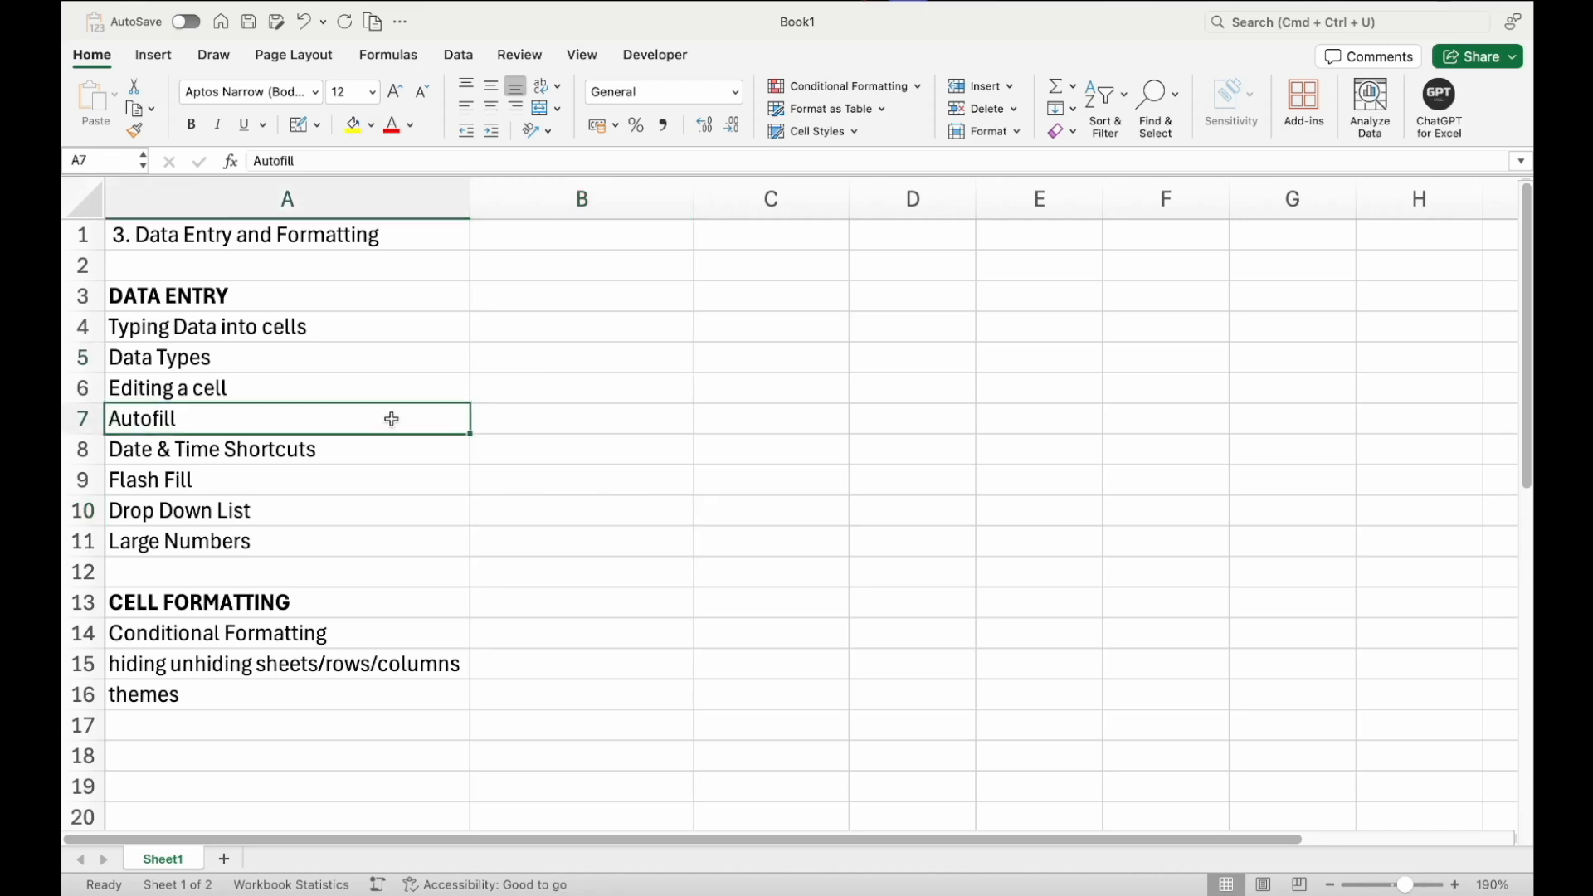
click(706, 297)
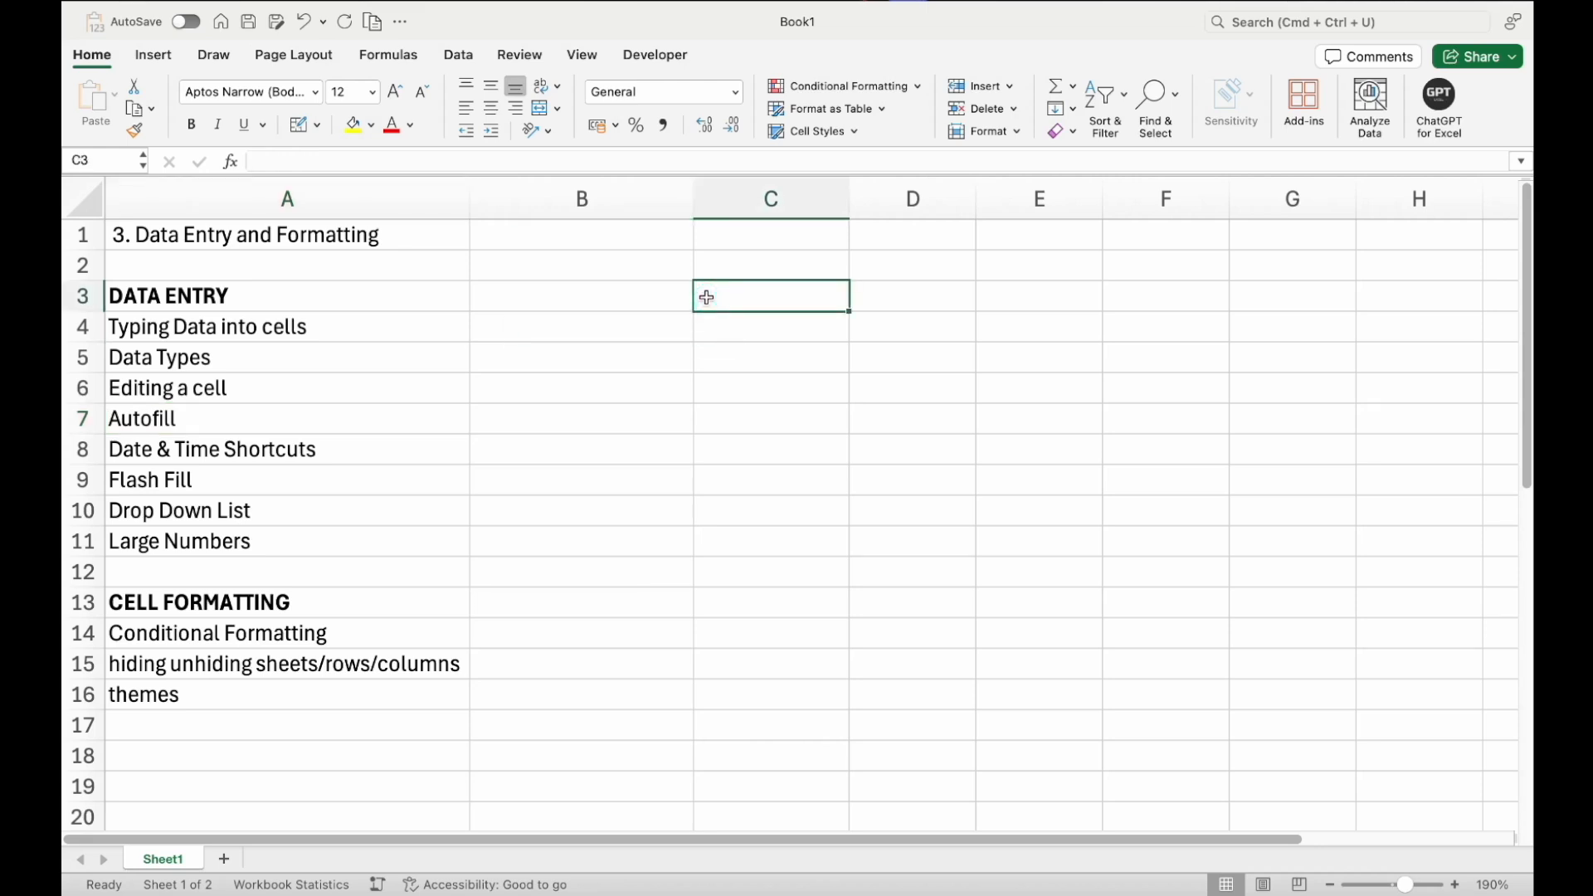
text(1)
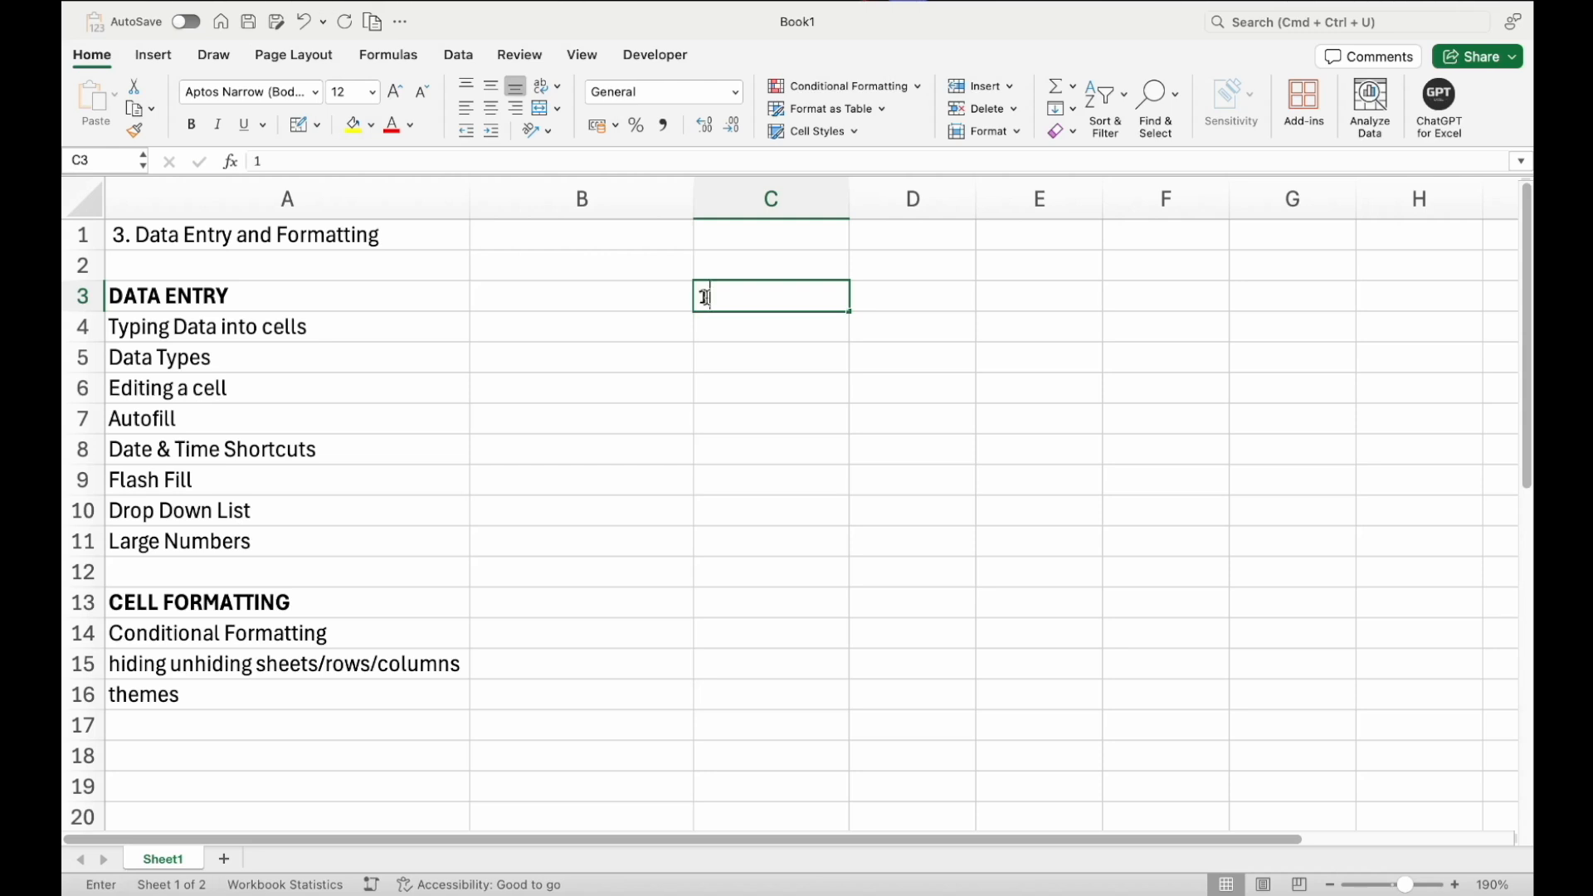
key(Return)
text(2)
key(Return)
Autofill the number series from C3:C4 down to C10
click(707, 300)
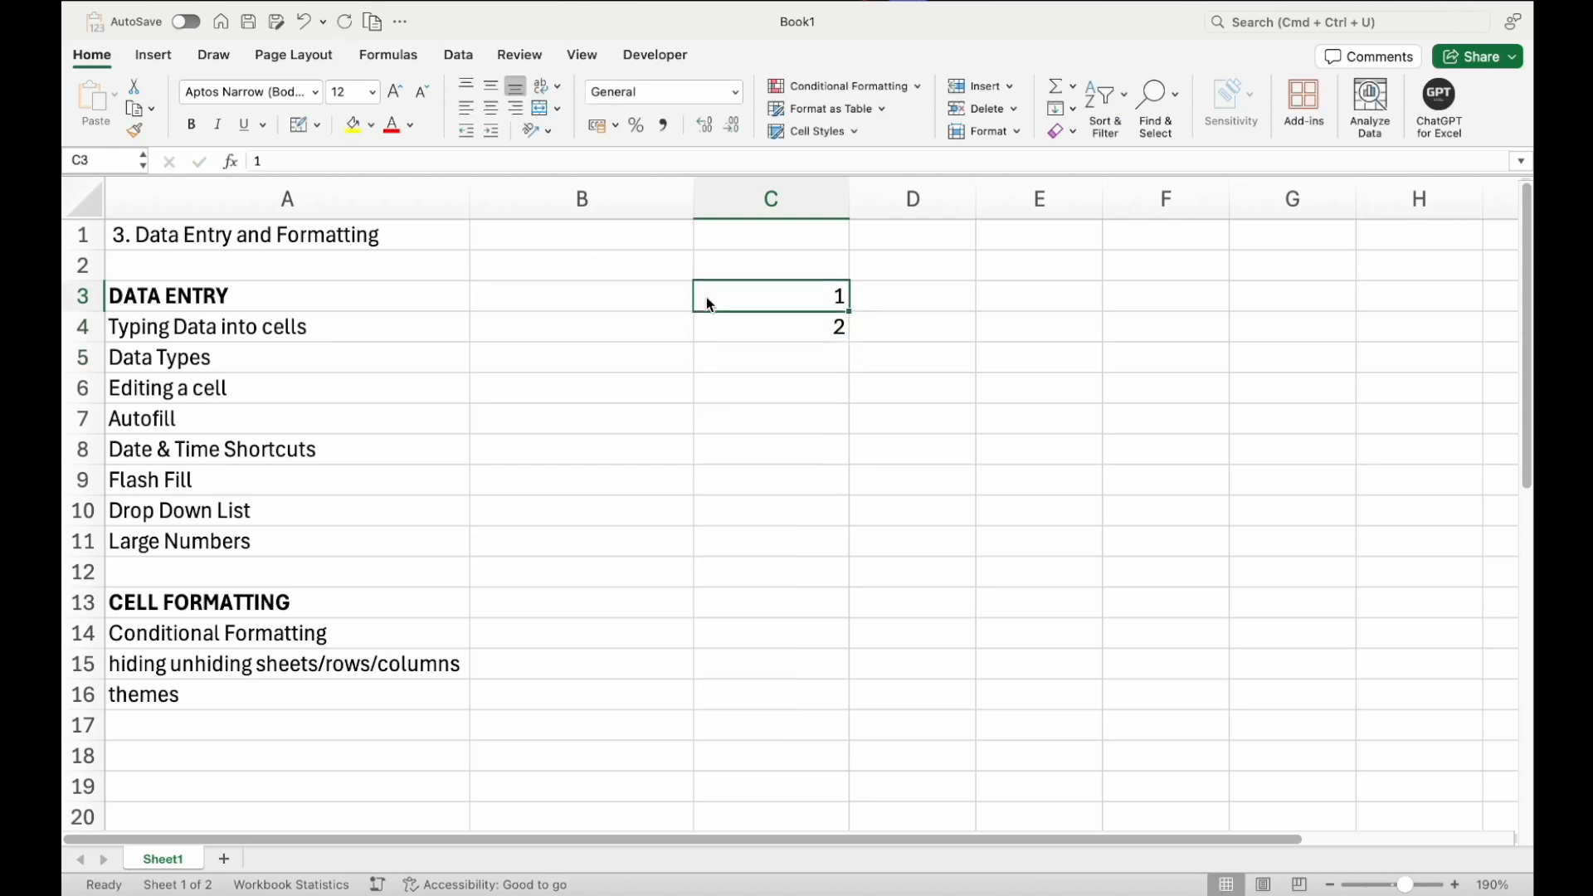
key(shift+Down)
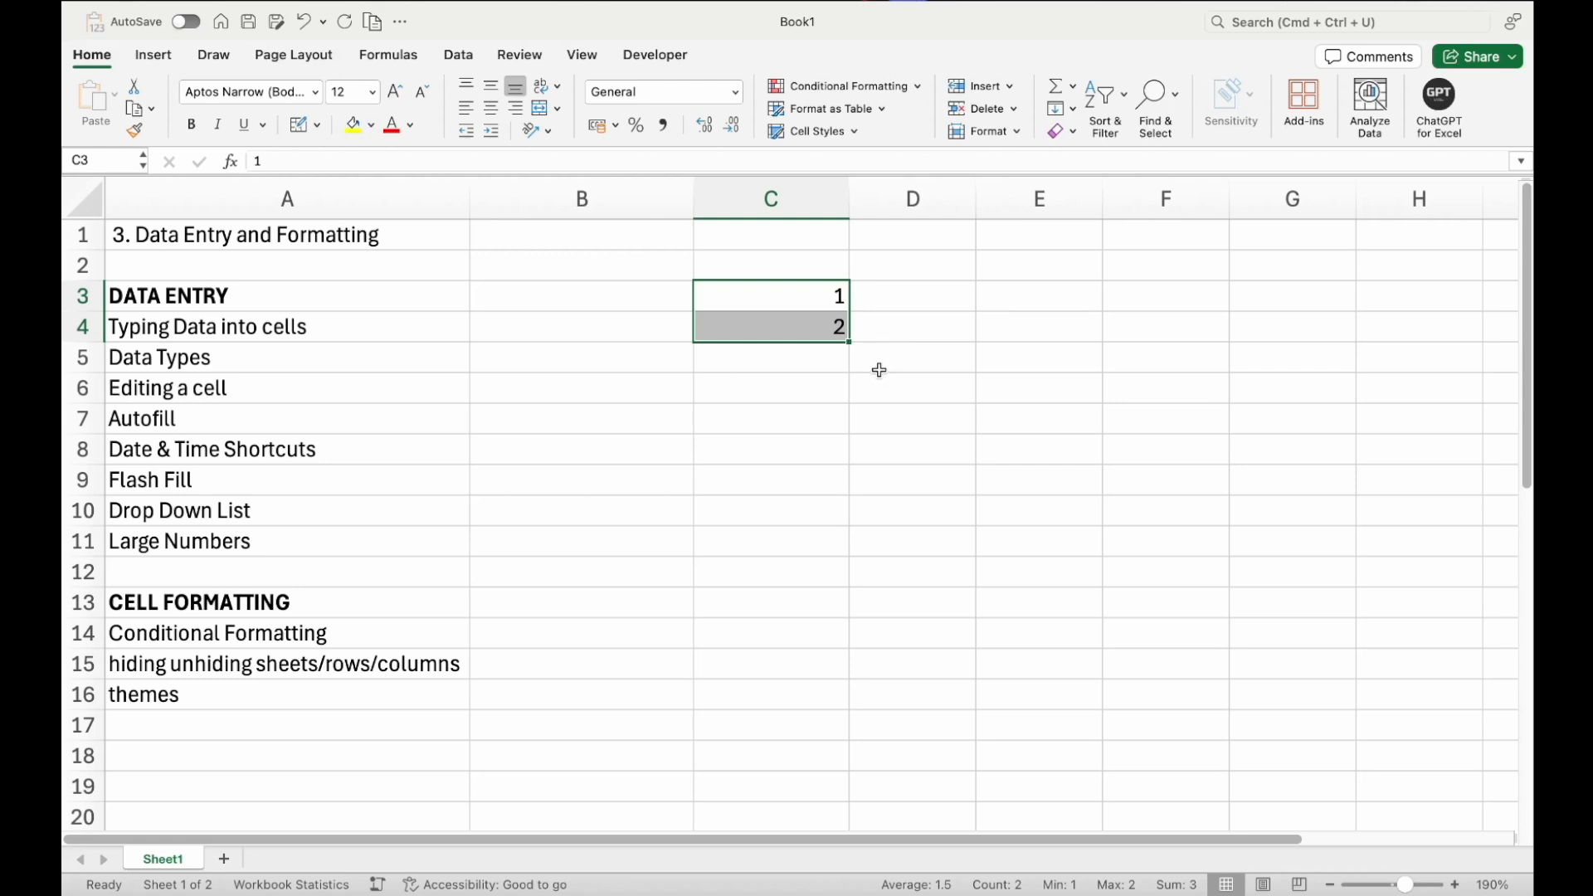
scroll(879, 370, up, 5)
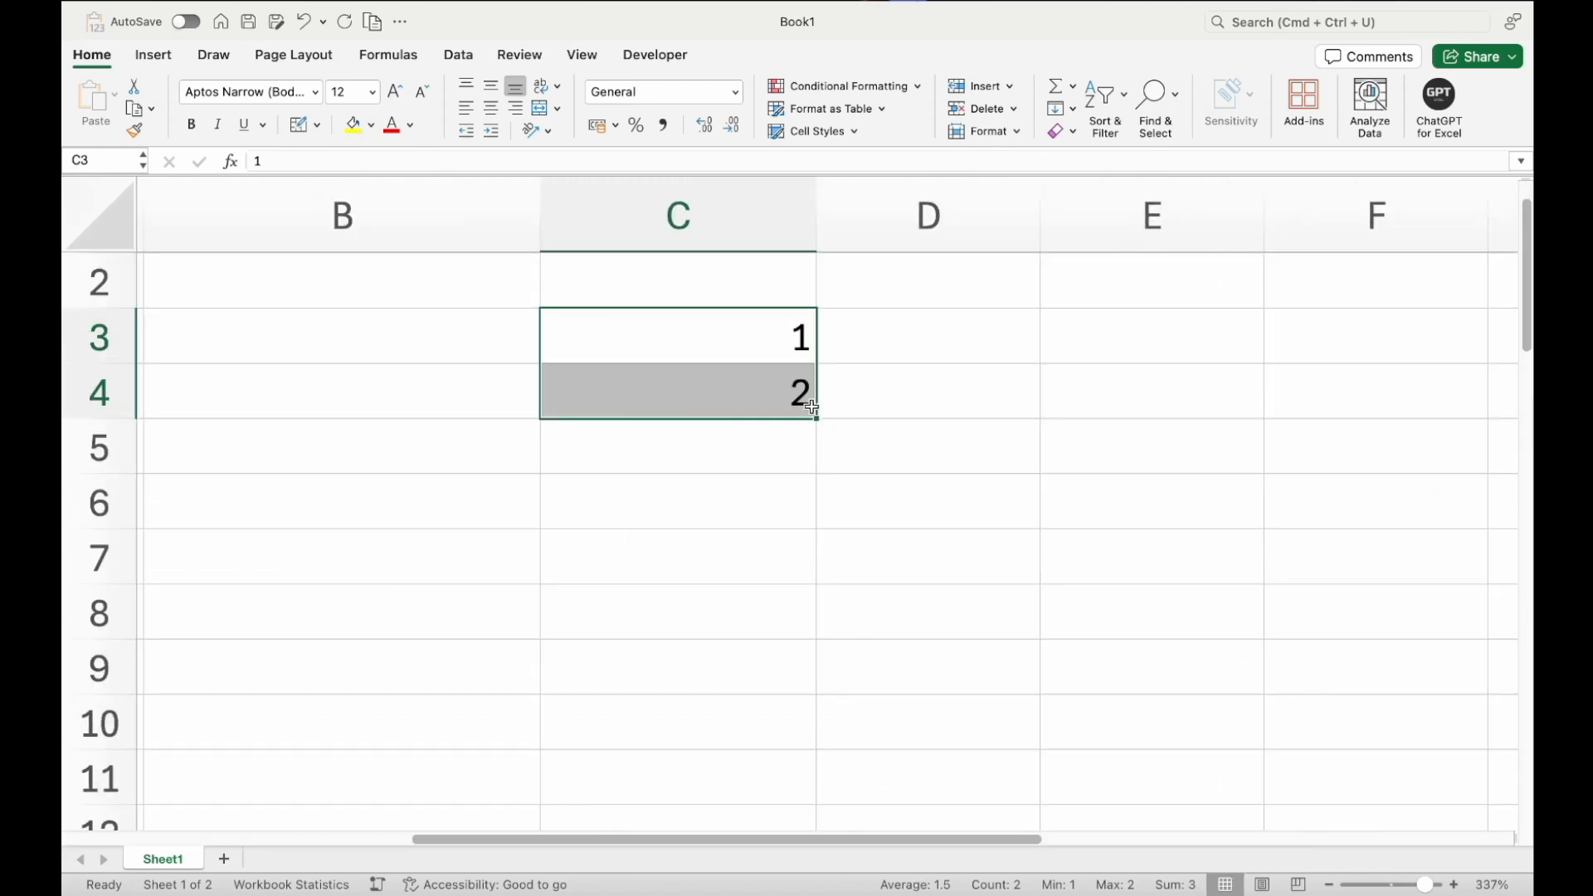
drag(819, 420, 819, 419)
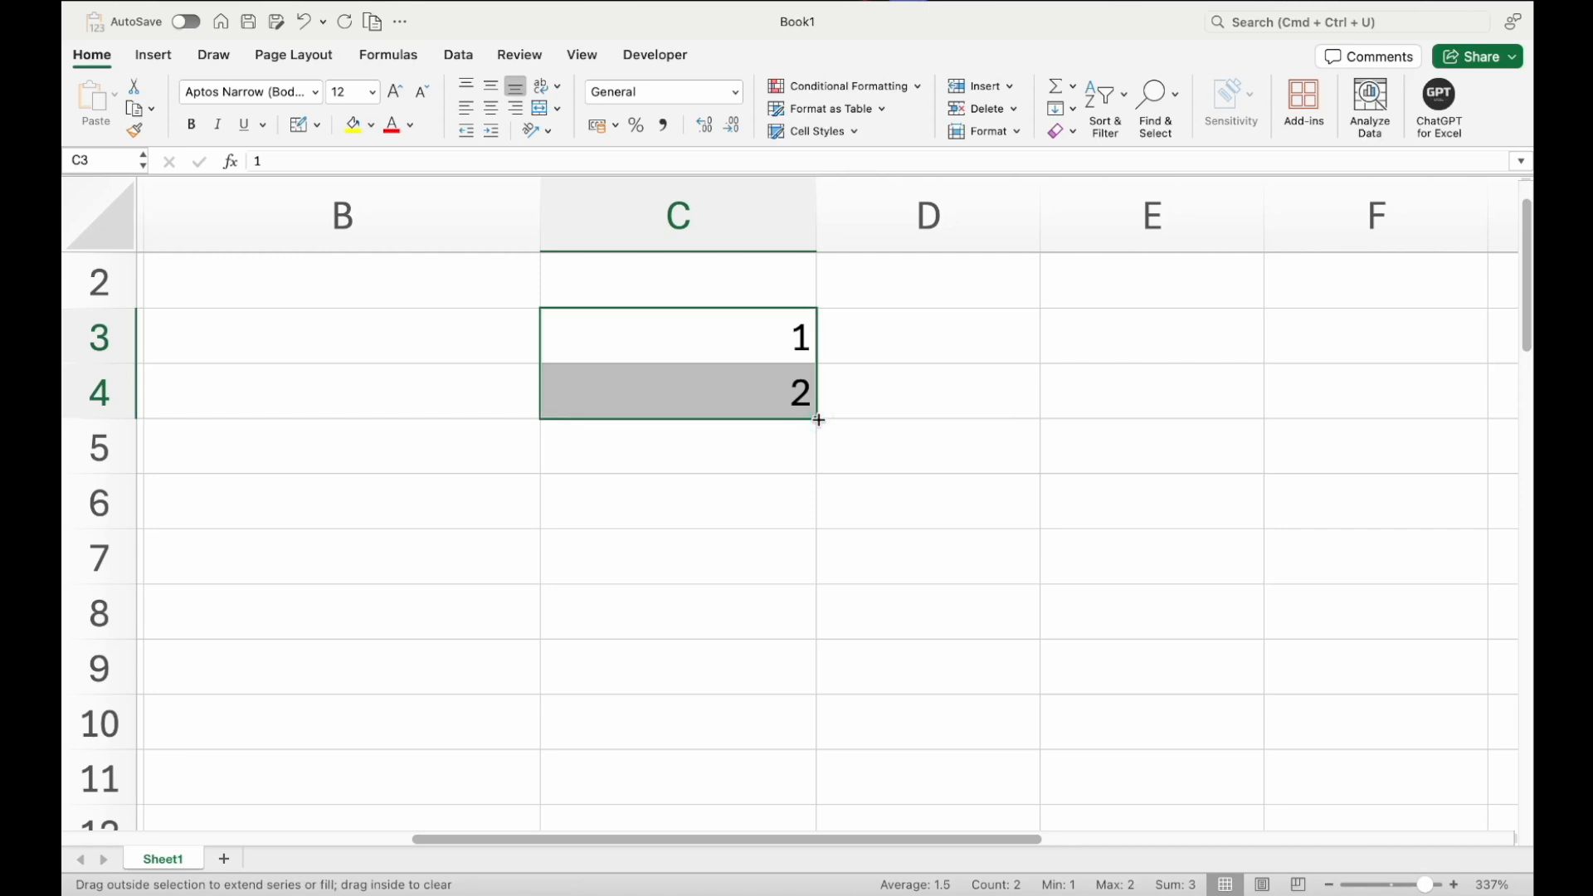
drag(819, 420, 812, 631)
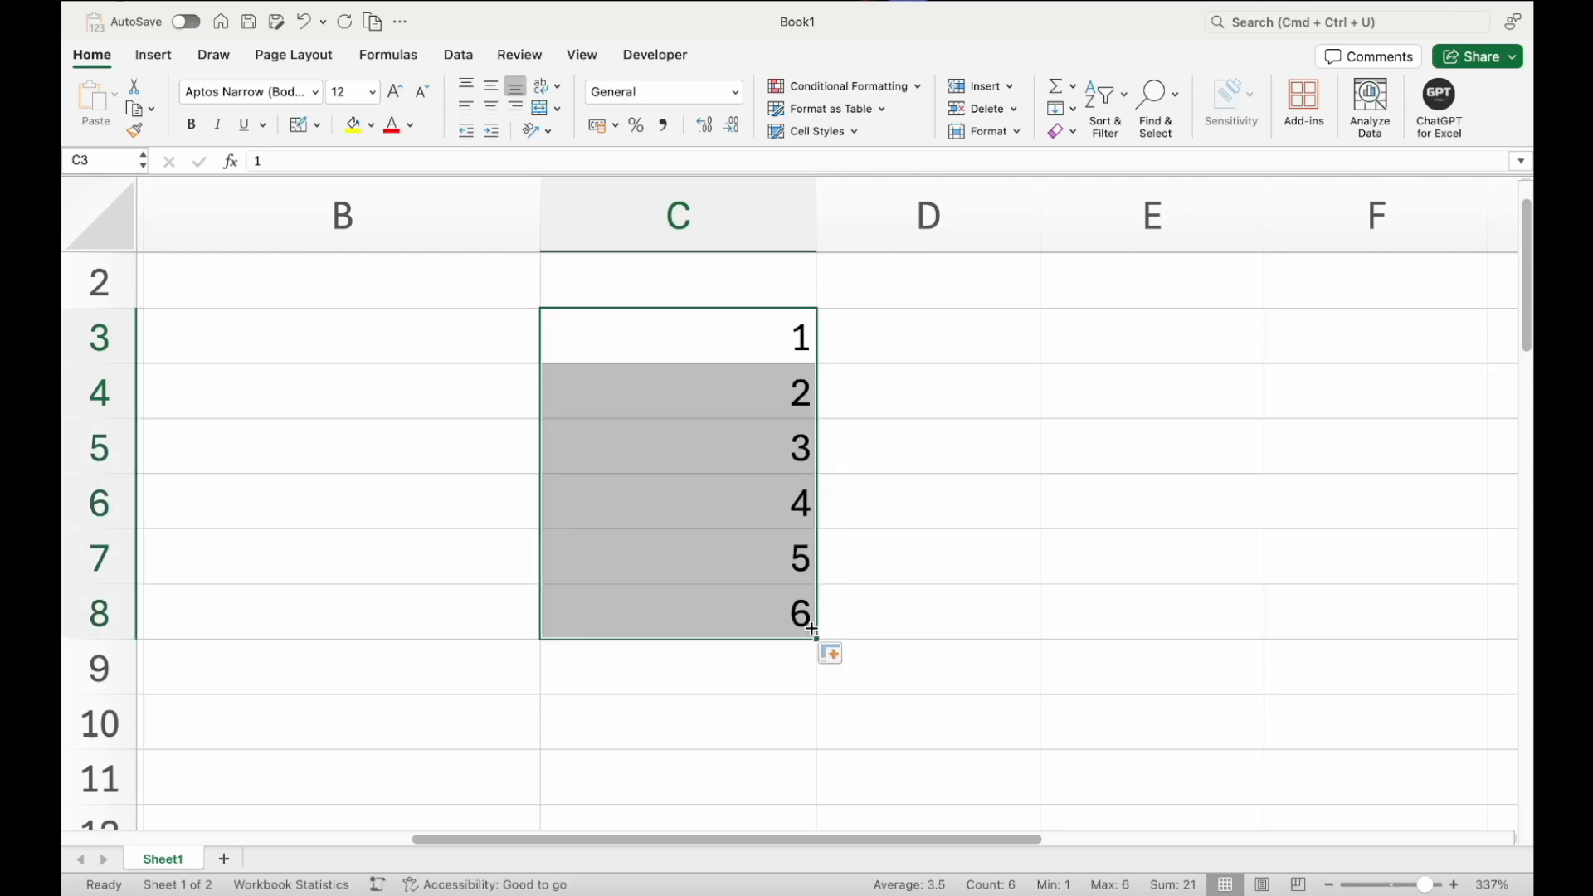
drag(752, 351, 751, 392)
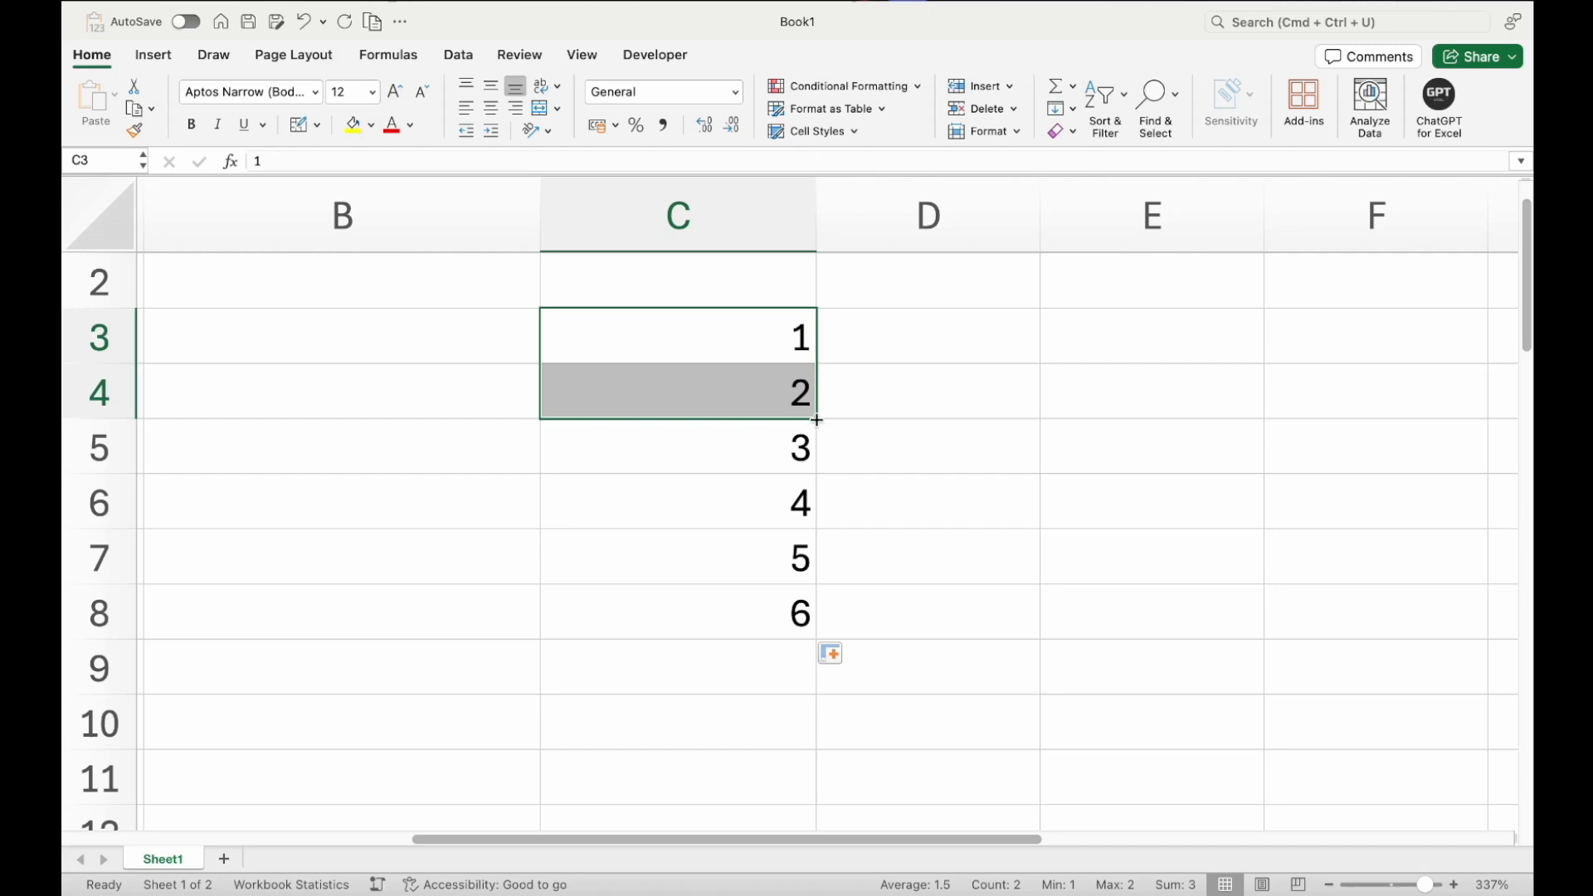
drag(820, 420, 795, 741)
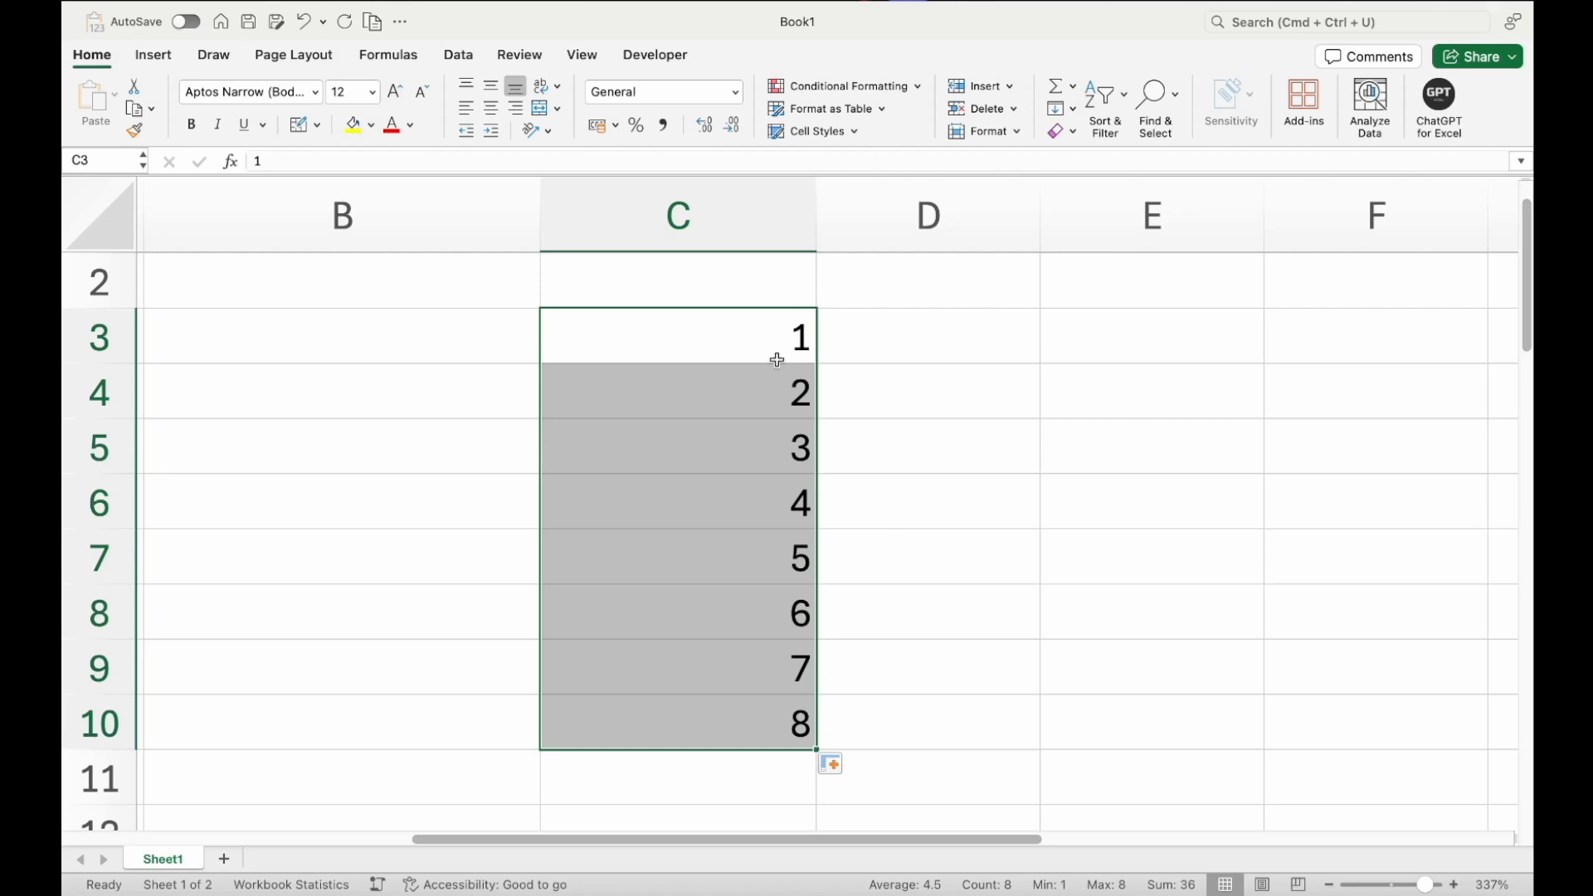
Enter the date 31/12/2024 in cell B4
click(737, 439)
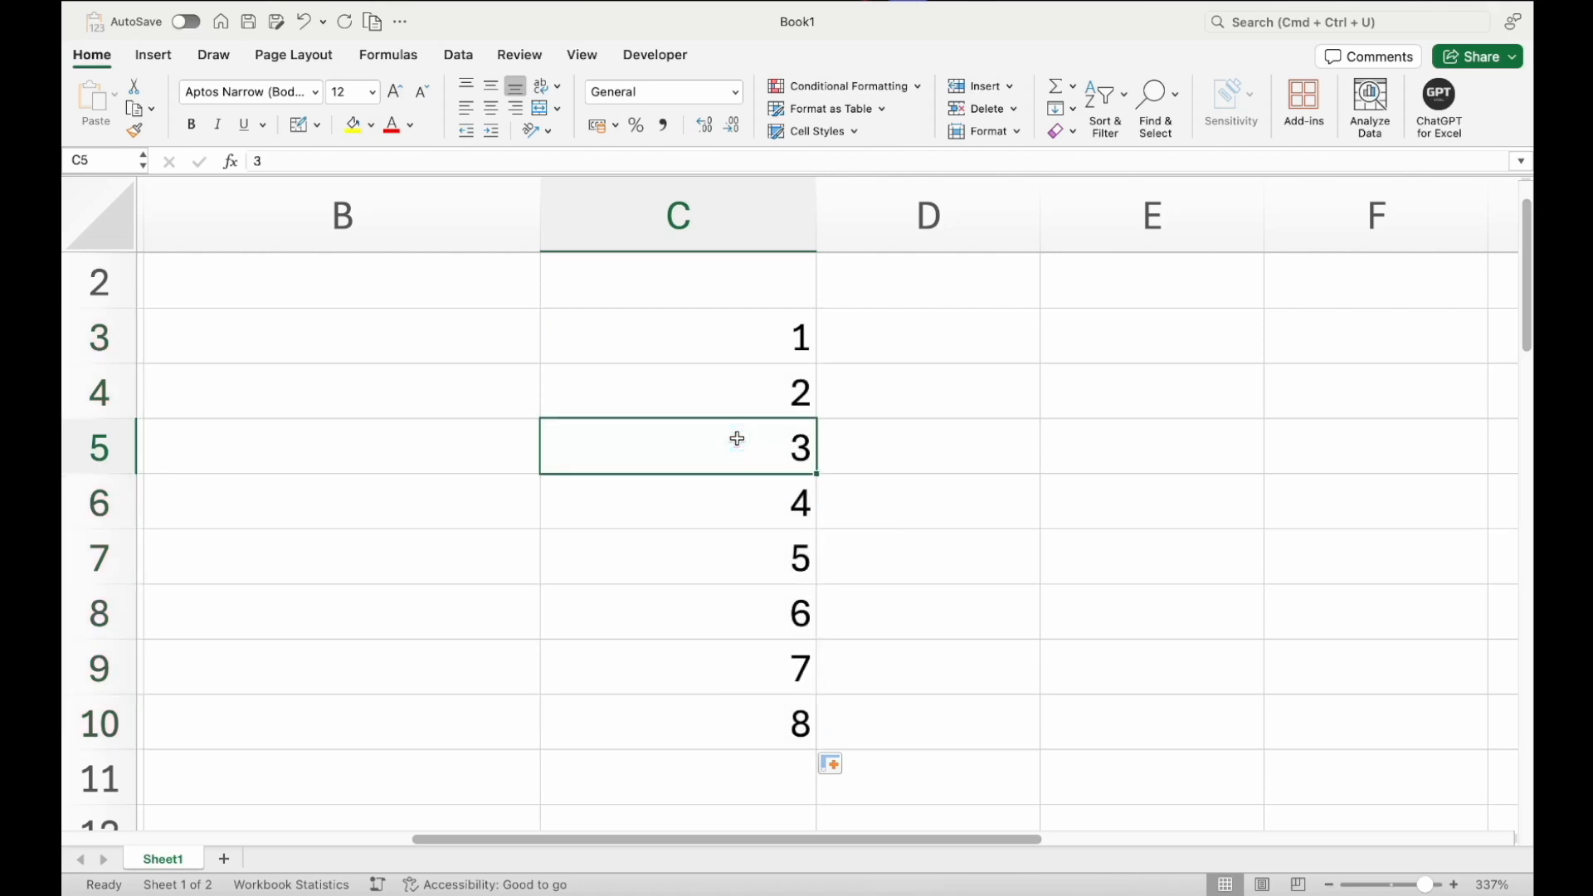
drag(725, 345, 725, 398)
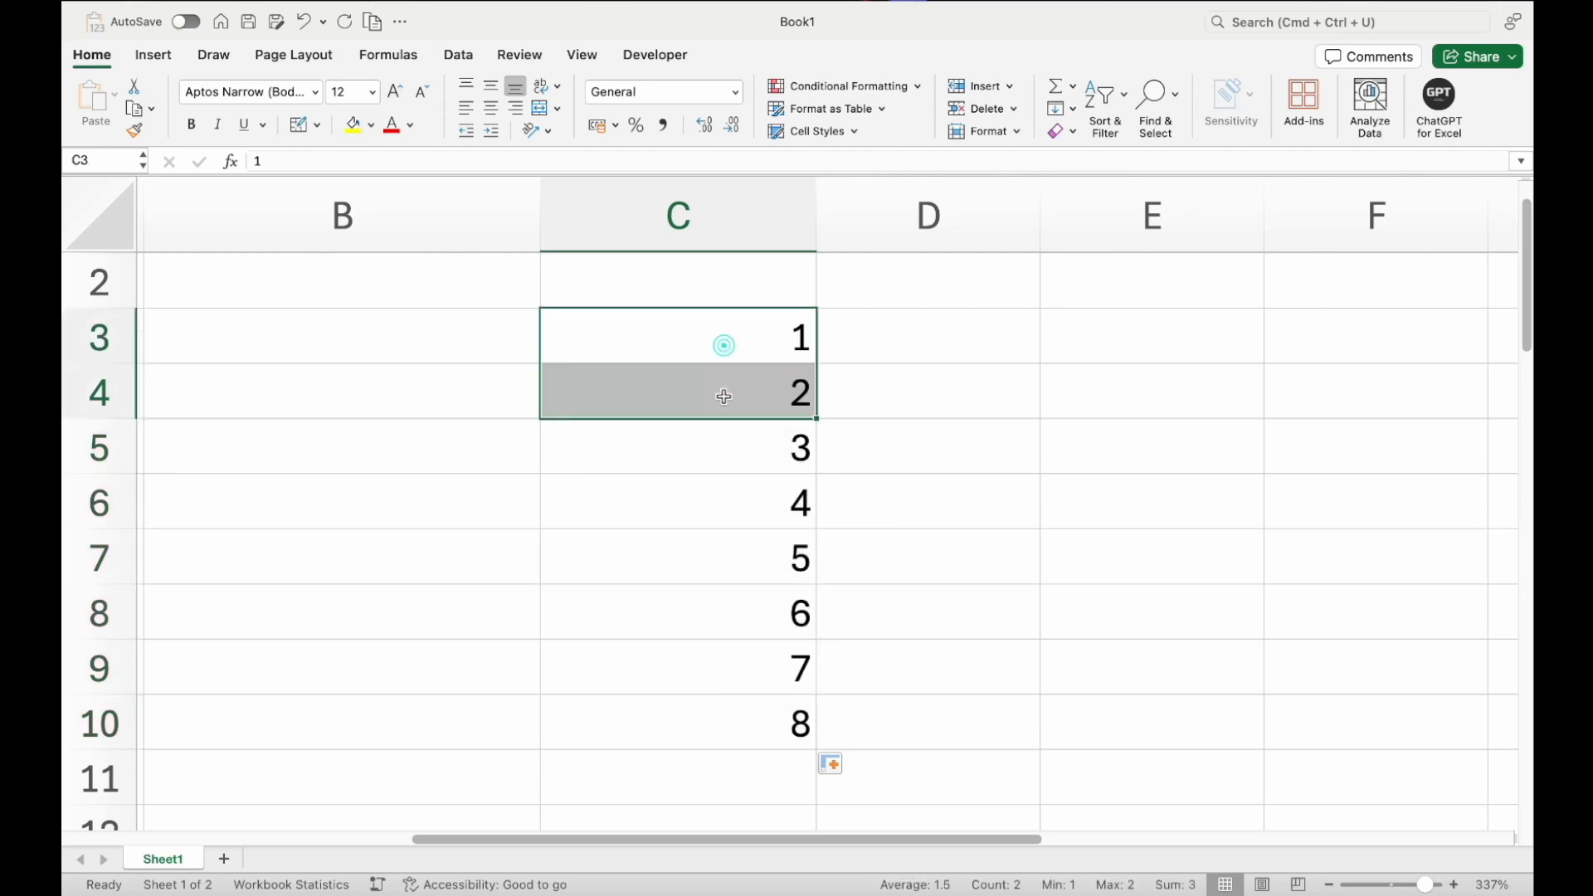
scroll(723, 397, left, 3)
click(701, 348)
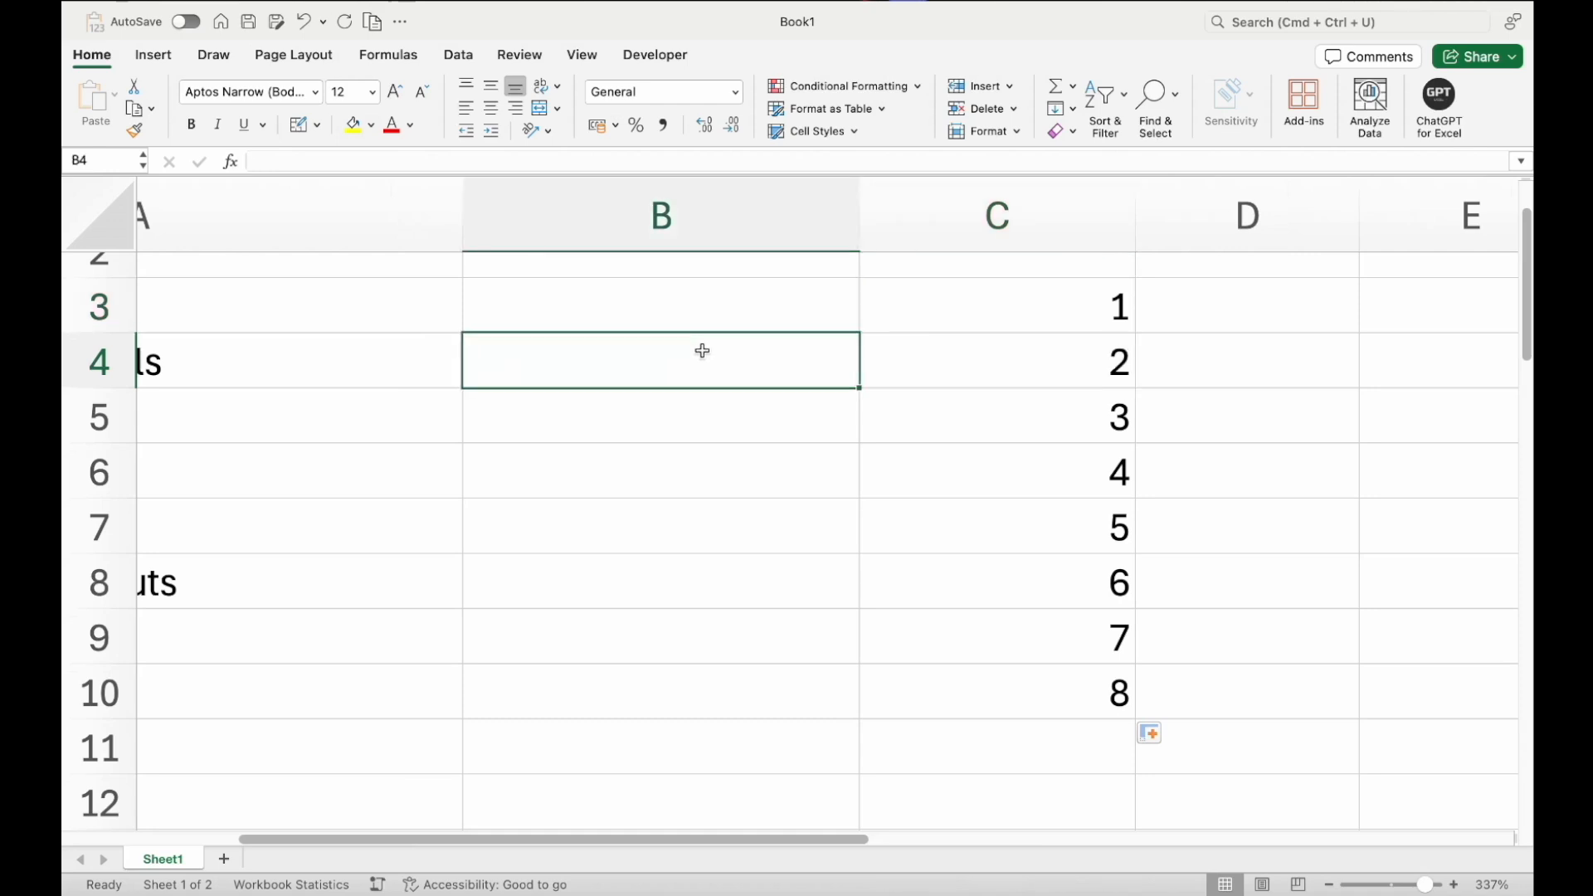
text(31/12/2024)
key(Return)
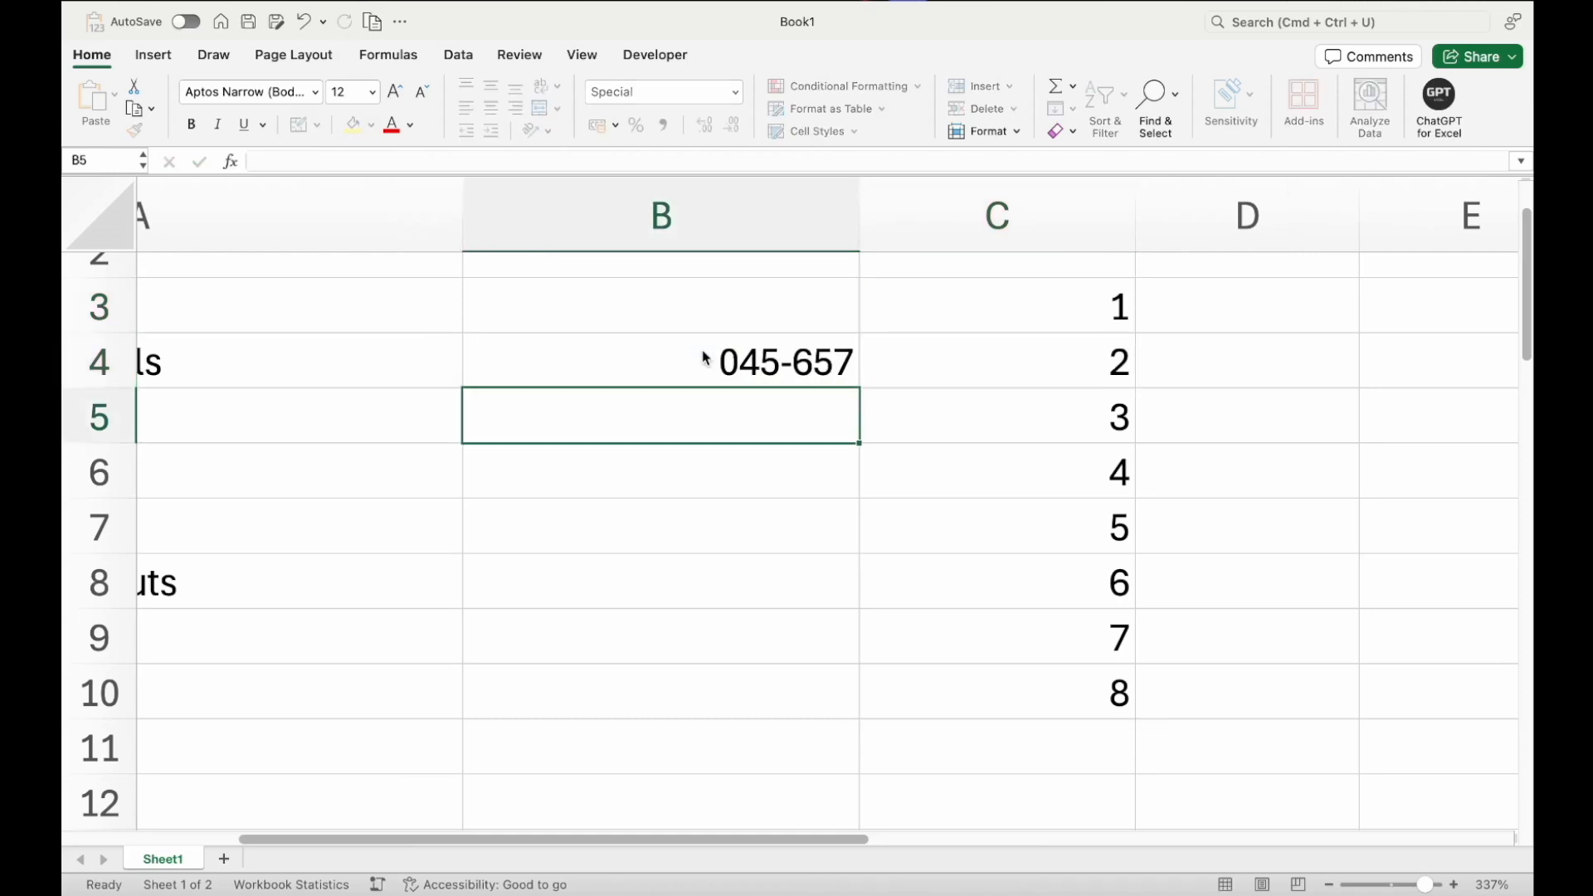
Clear the date from cell B4
click(704, 356)
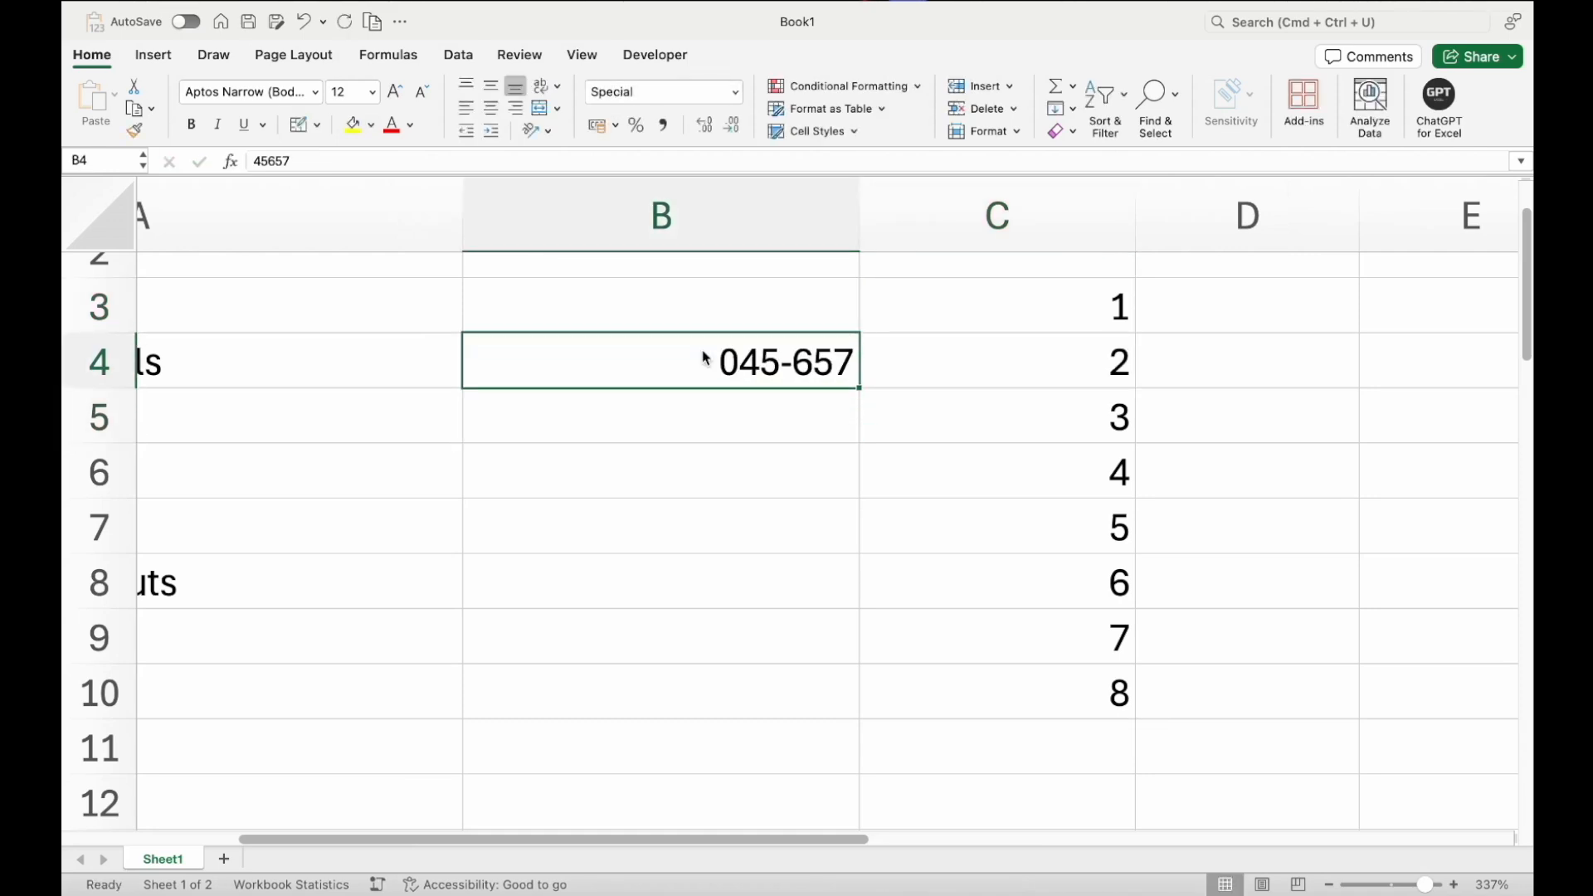
key(Delete)
scroll(947, 439, right, 5)
scroll(947, 439, up, 1)
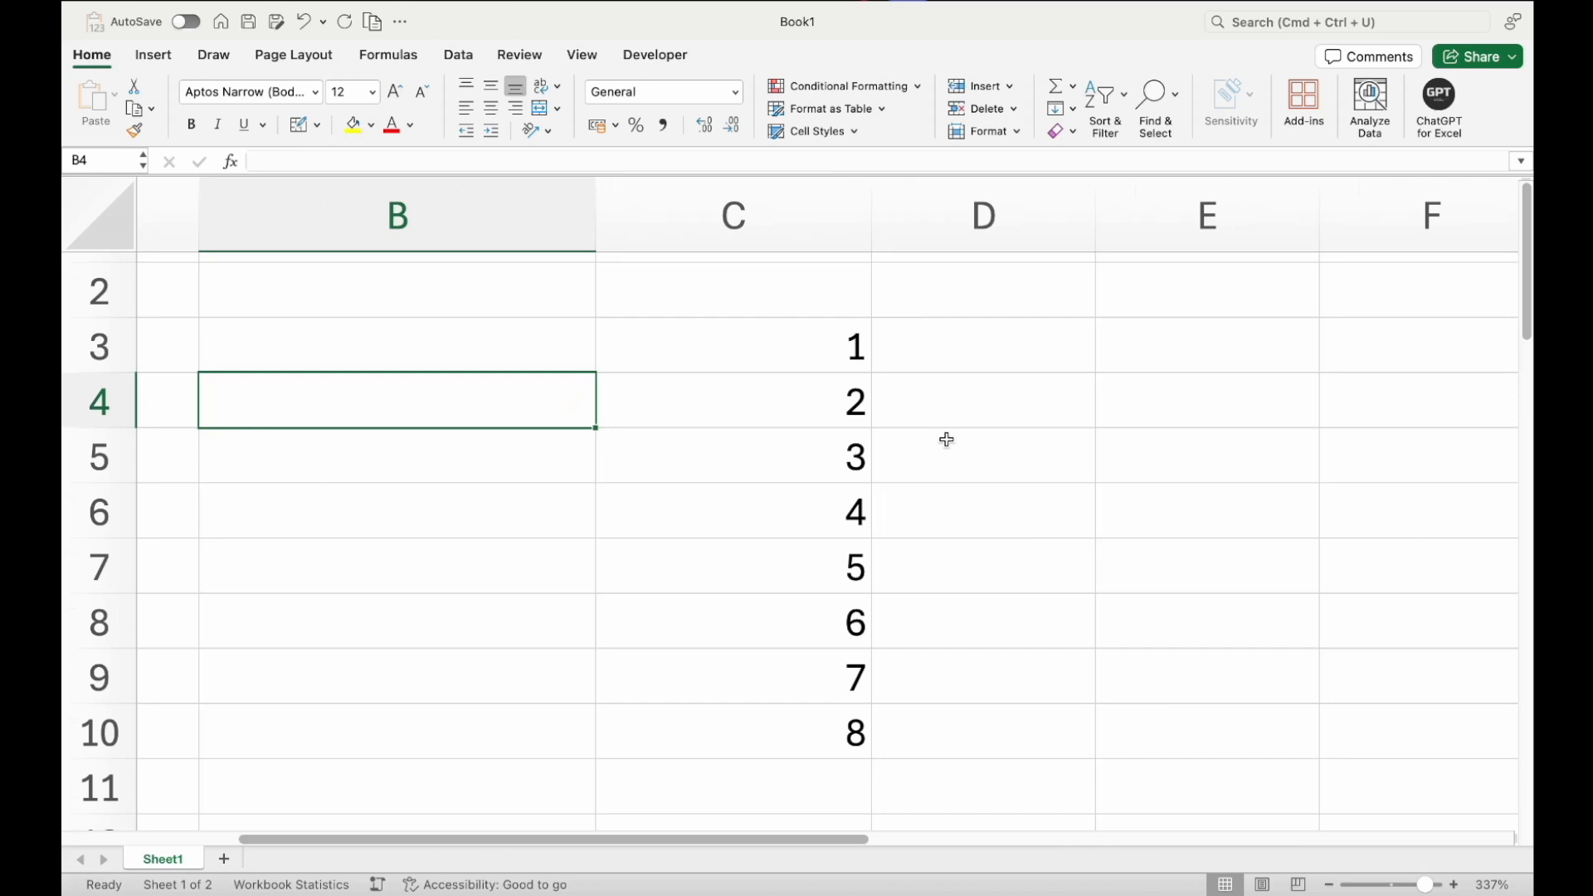
Enter the date 31/12/2024 in D3 and the formula =D3+1 in D4
click(967, 365)
text(31/12/2024)
key(Return)
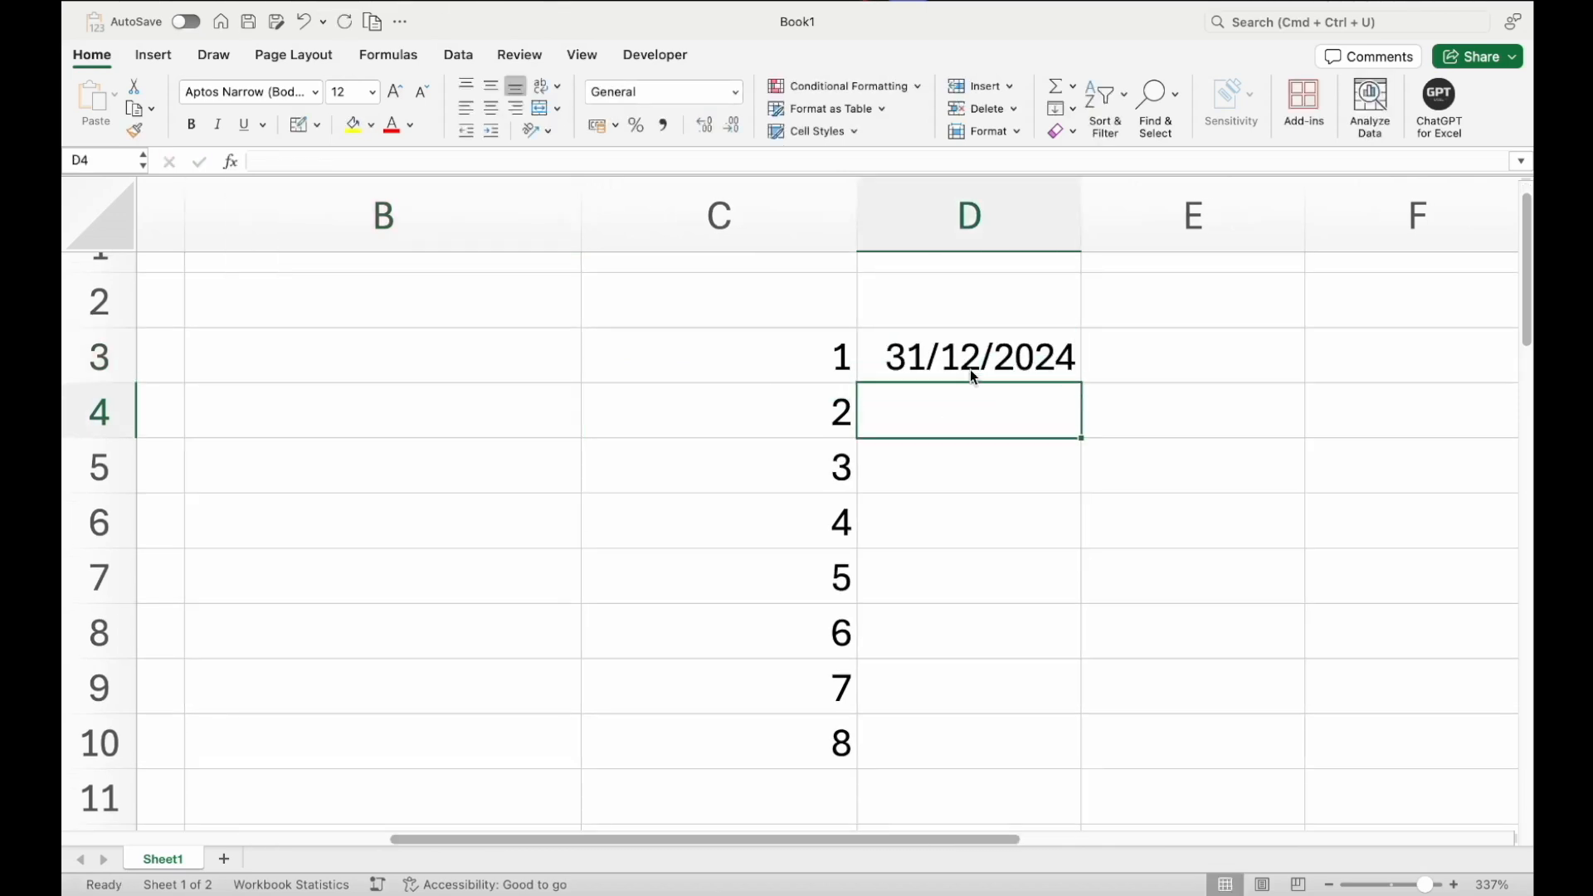
text(=)
click(972, 373)
text(+1)
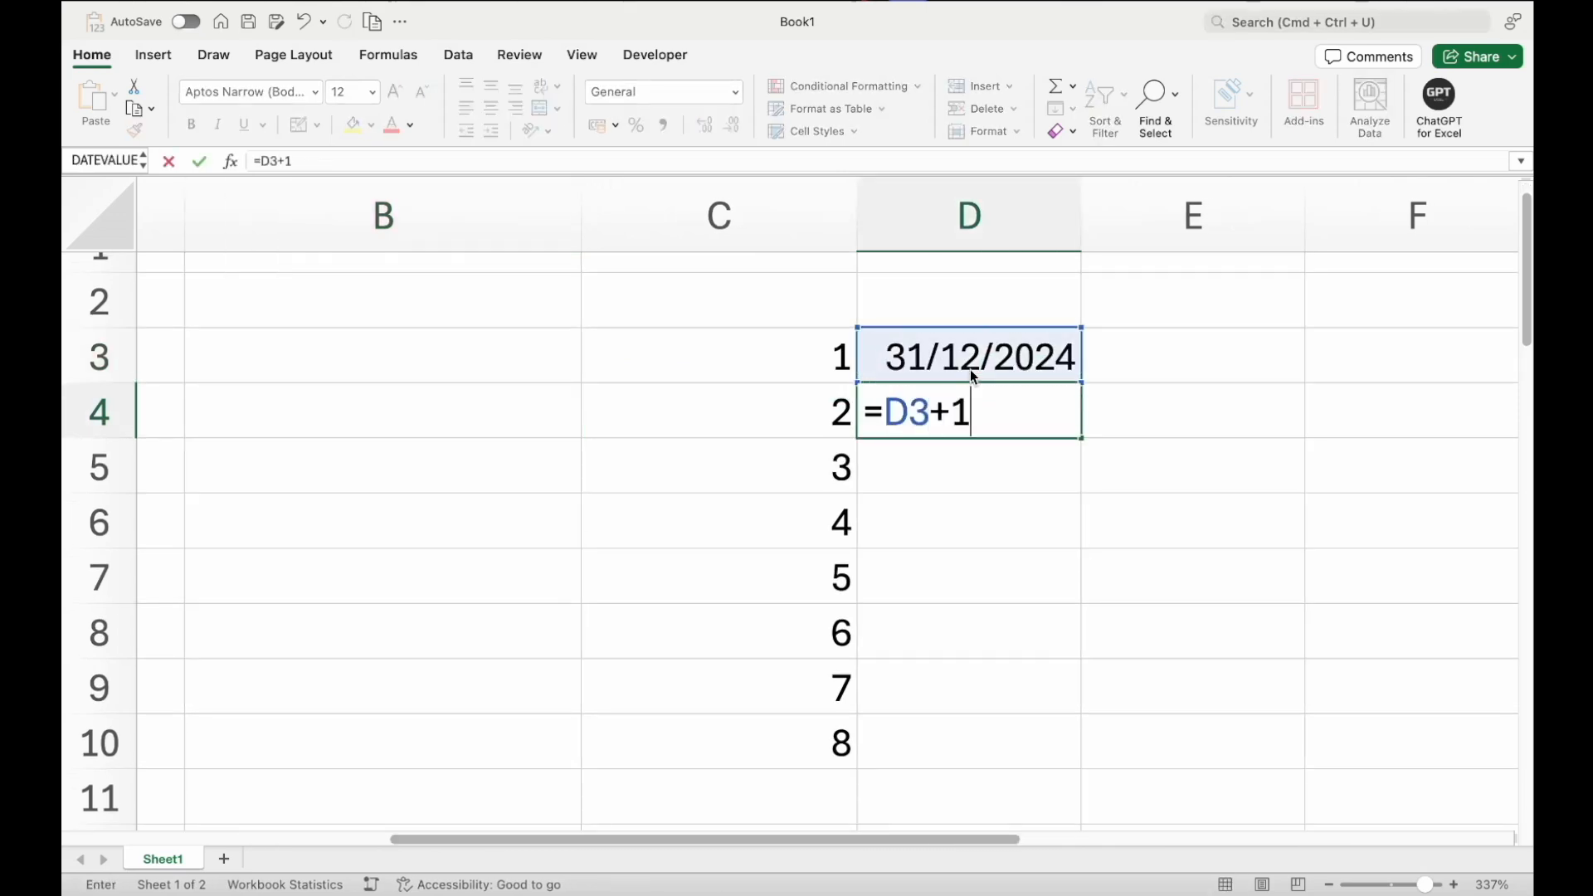
key(Return)
Try autofilling D3:D4 down to row 9, then undo the fill
click(974, 375)
key(shift+Down)
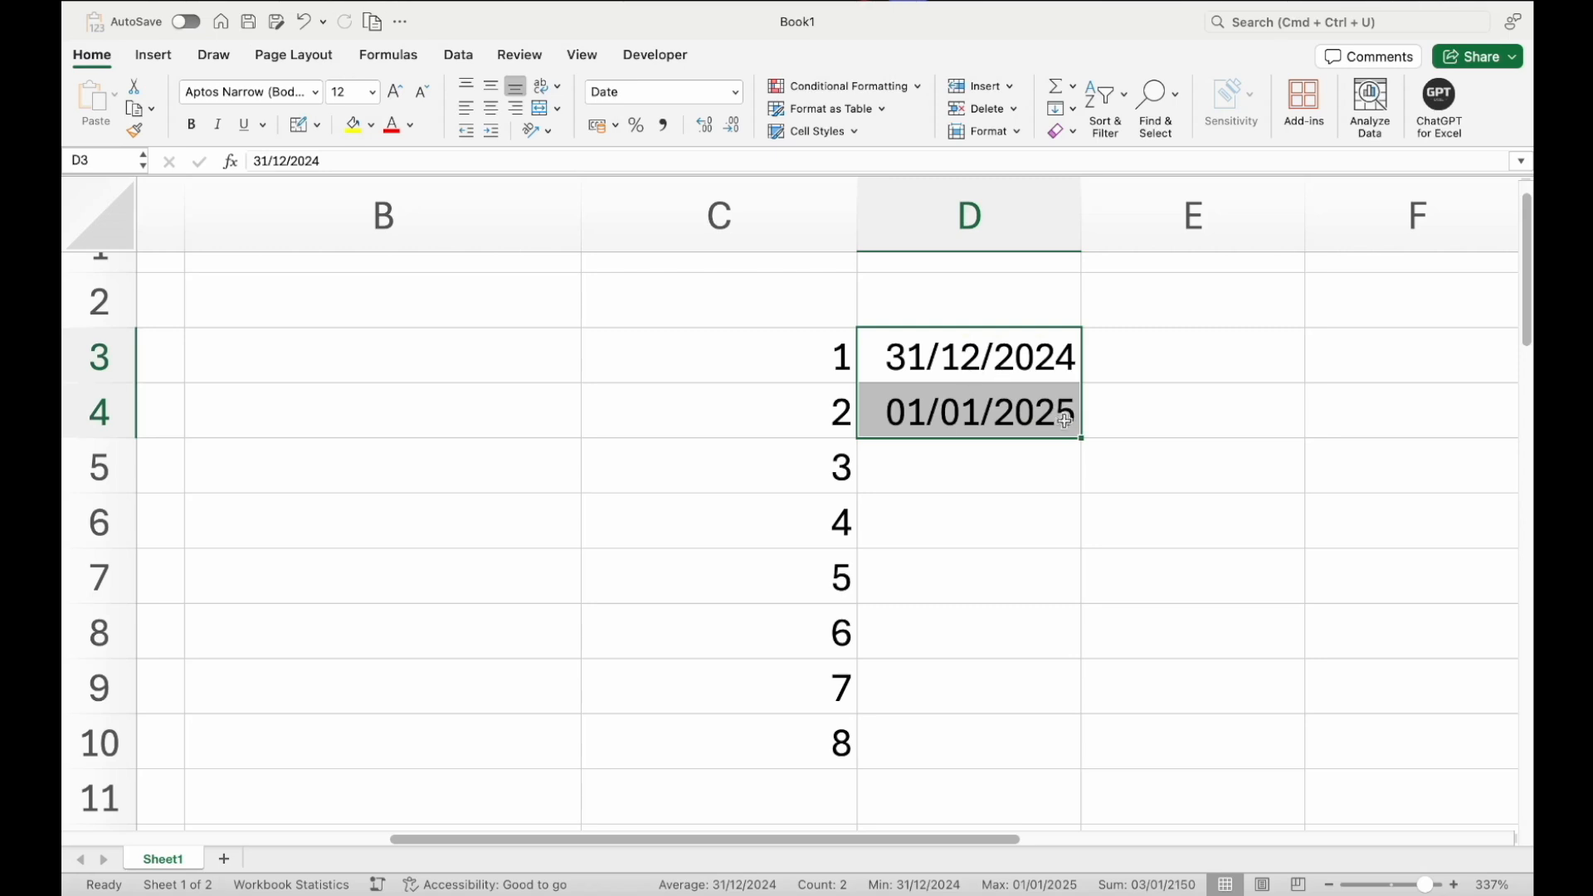
drag(1083, 436, 1070, 691)
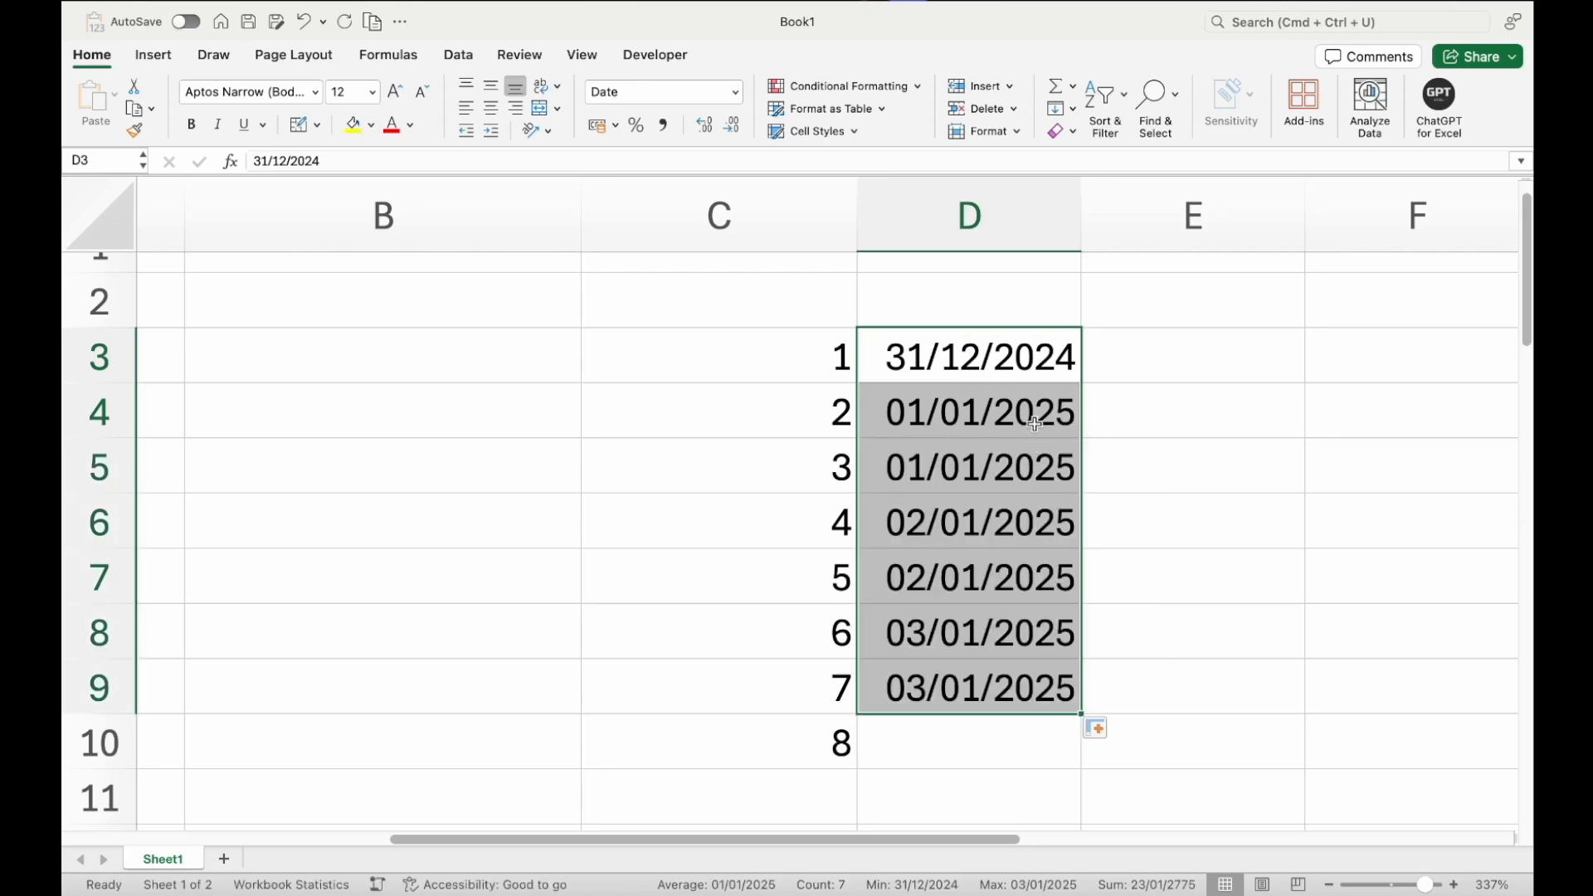
click(1010, 401)
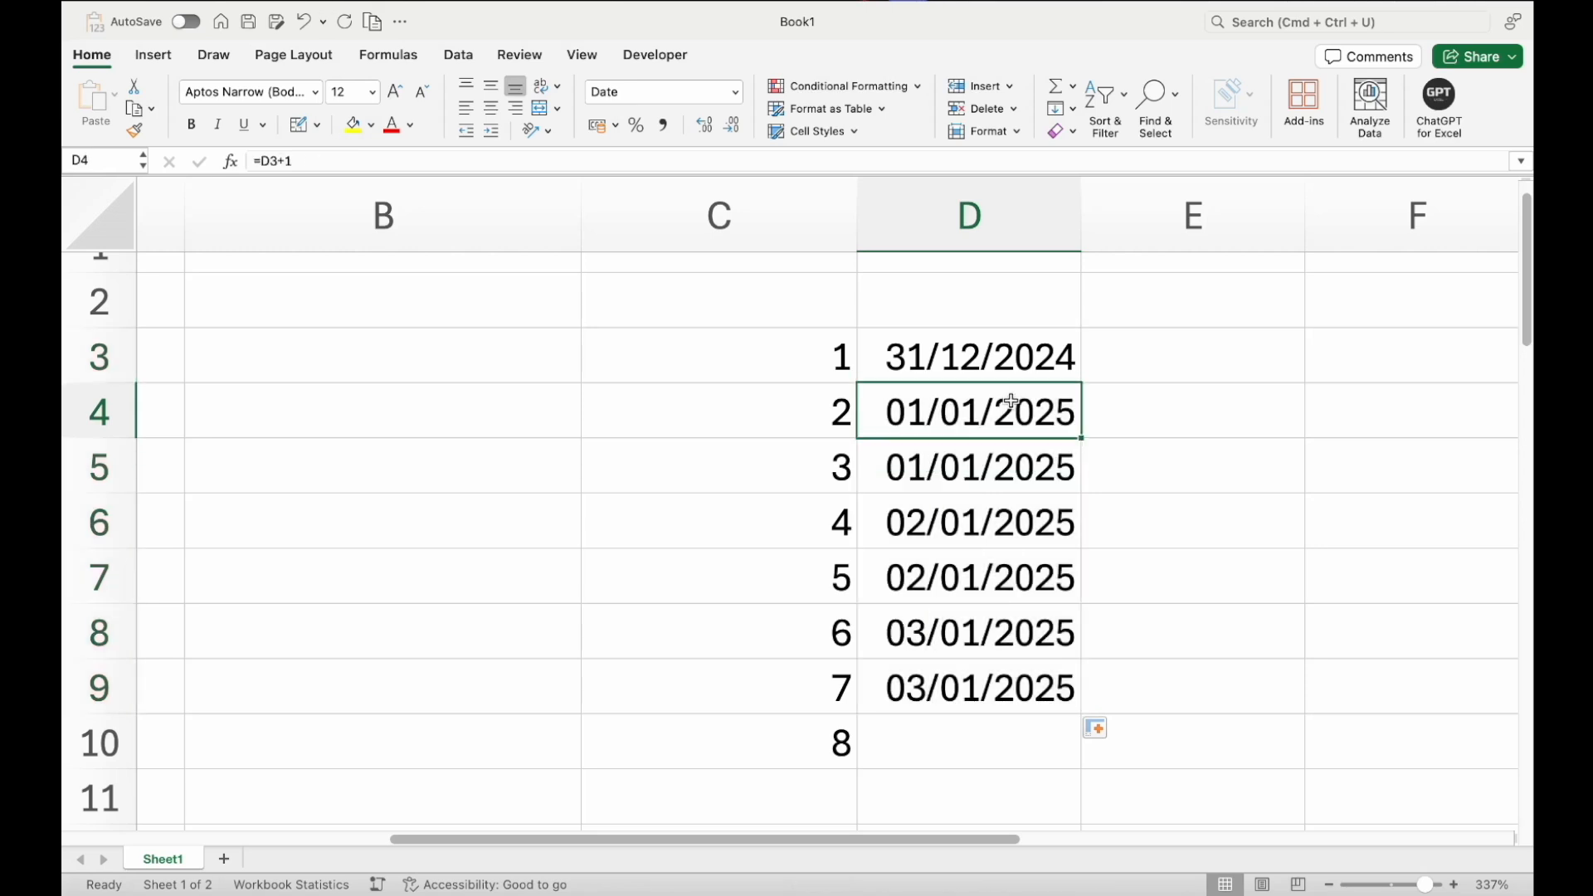
key(super+z)
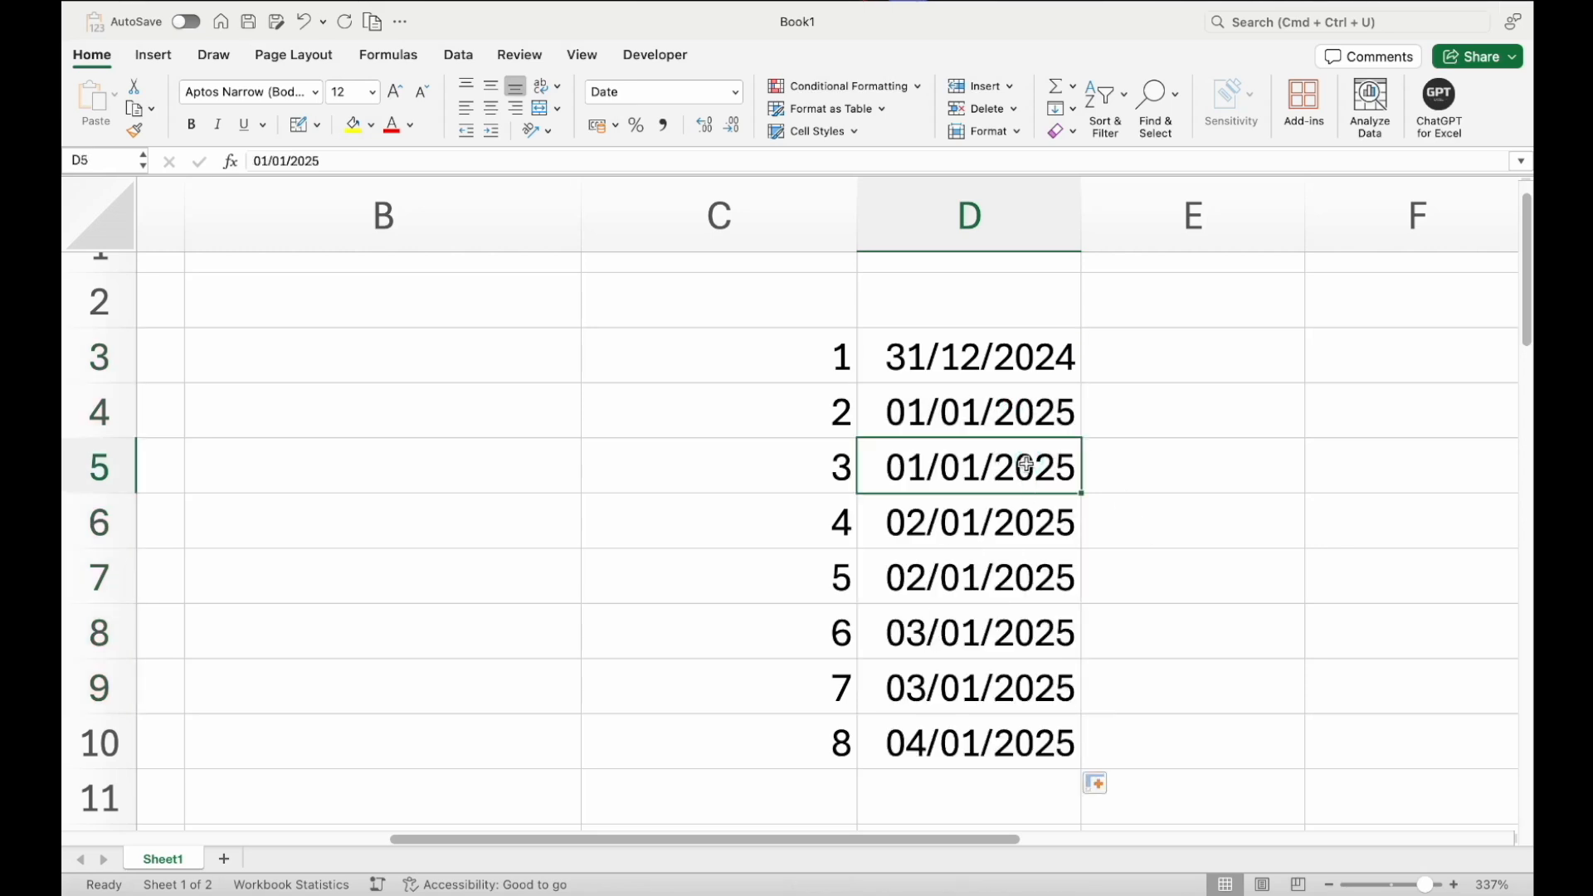
Autofill D3:D4 down to row 10
drag(1027, 466, 1014, 728)
click(1008, 419)
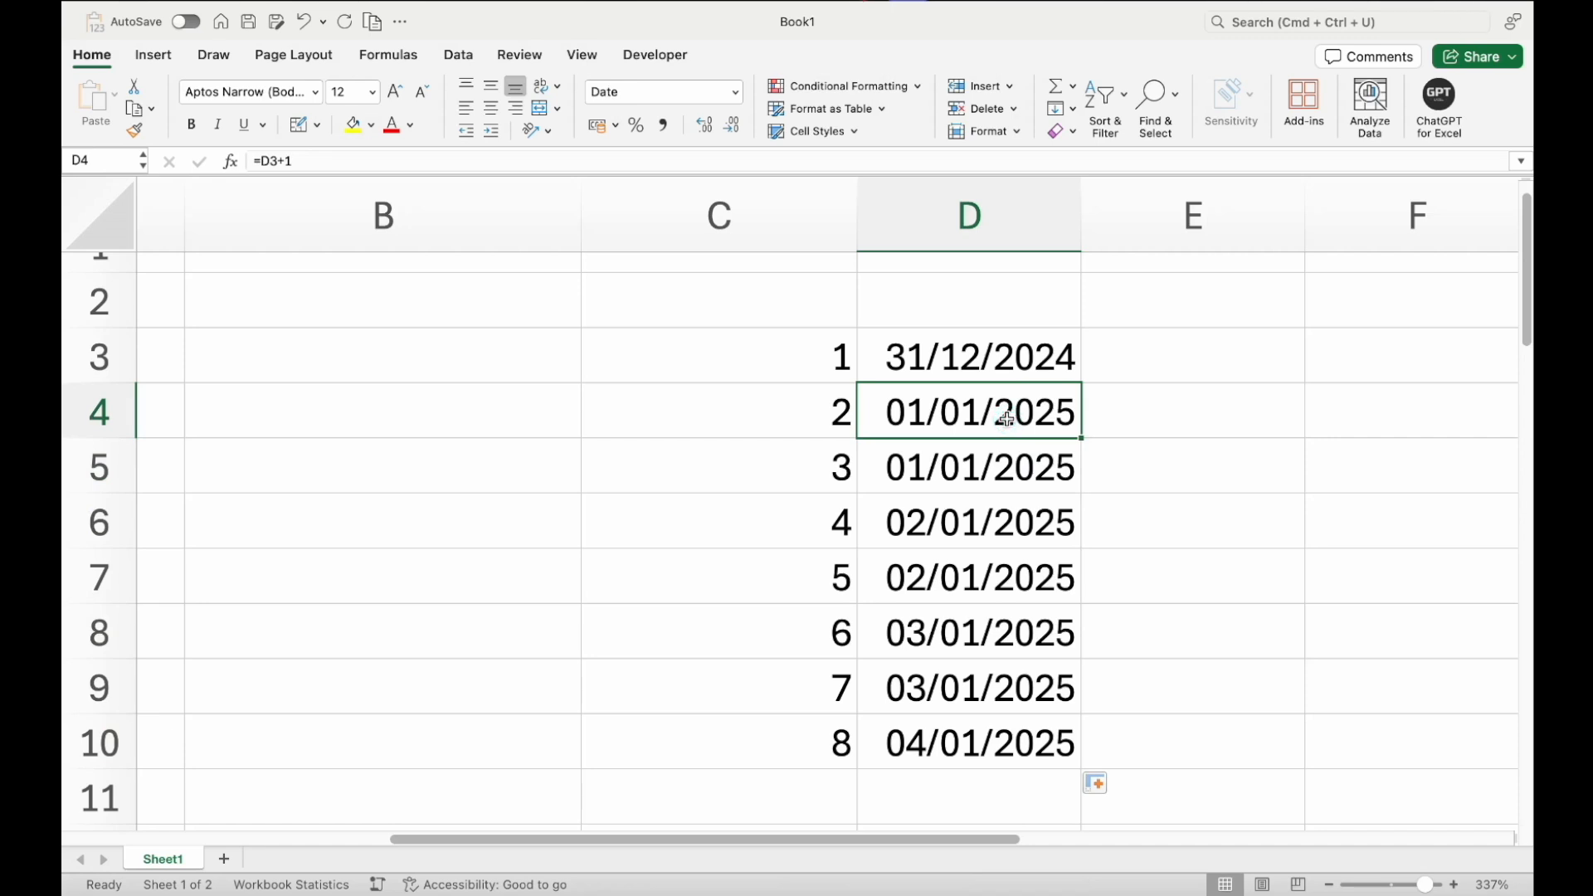
Copy cell D4 and paste it back as a value
key(super+c)
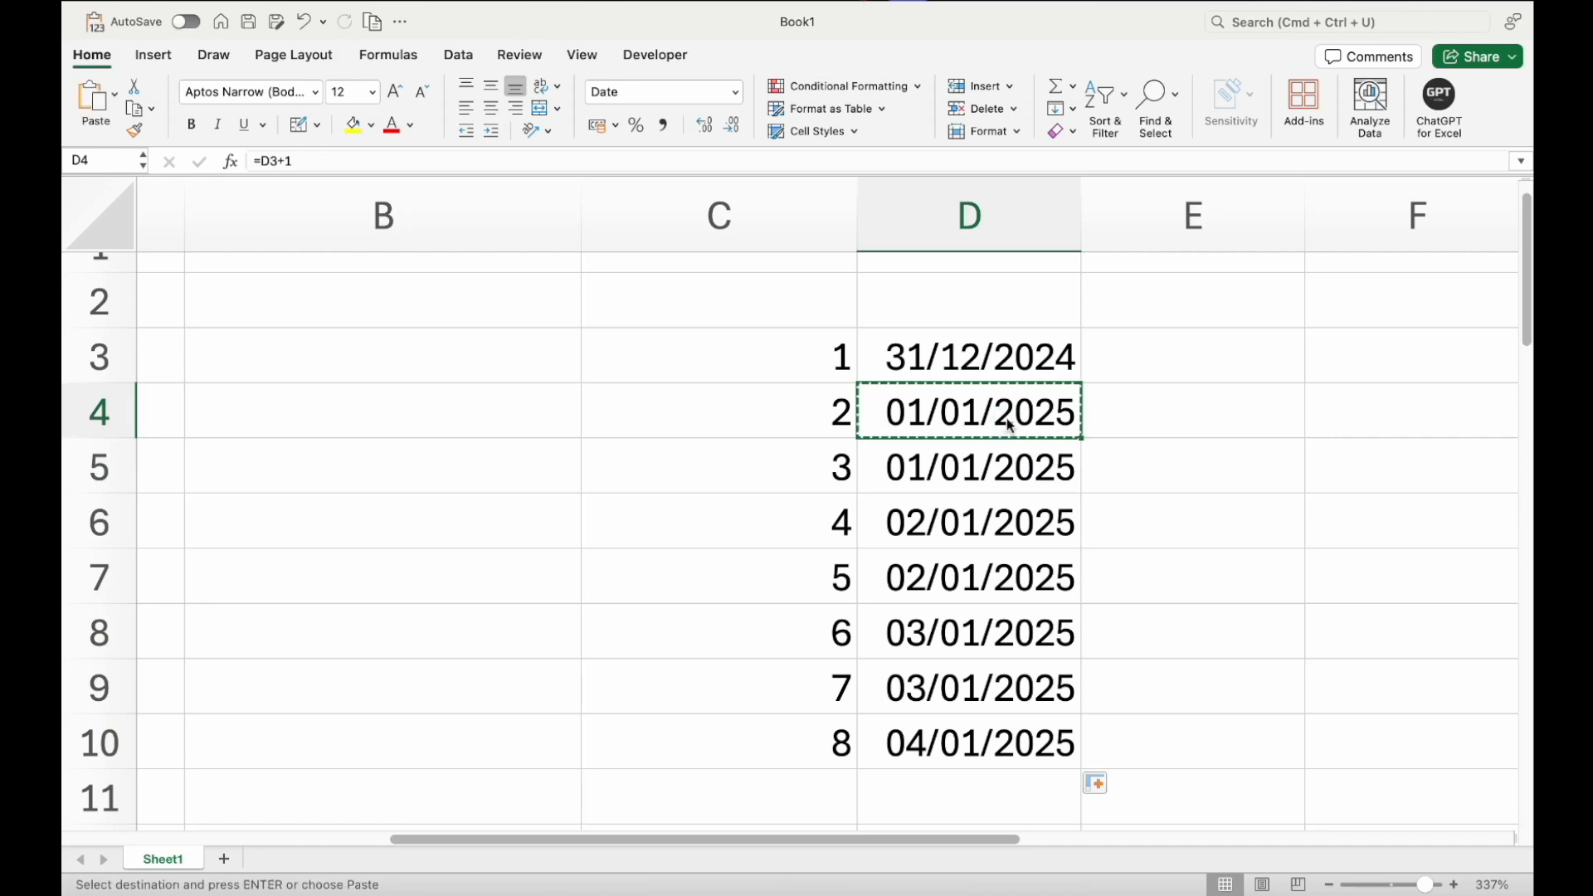
click(115, 96)
click(178, 352)
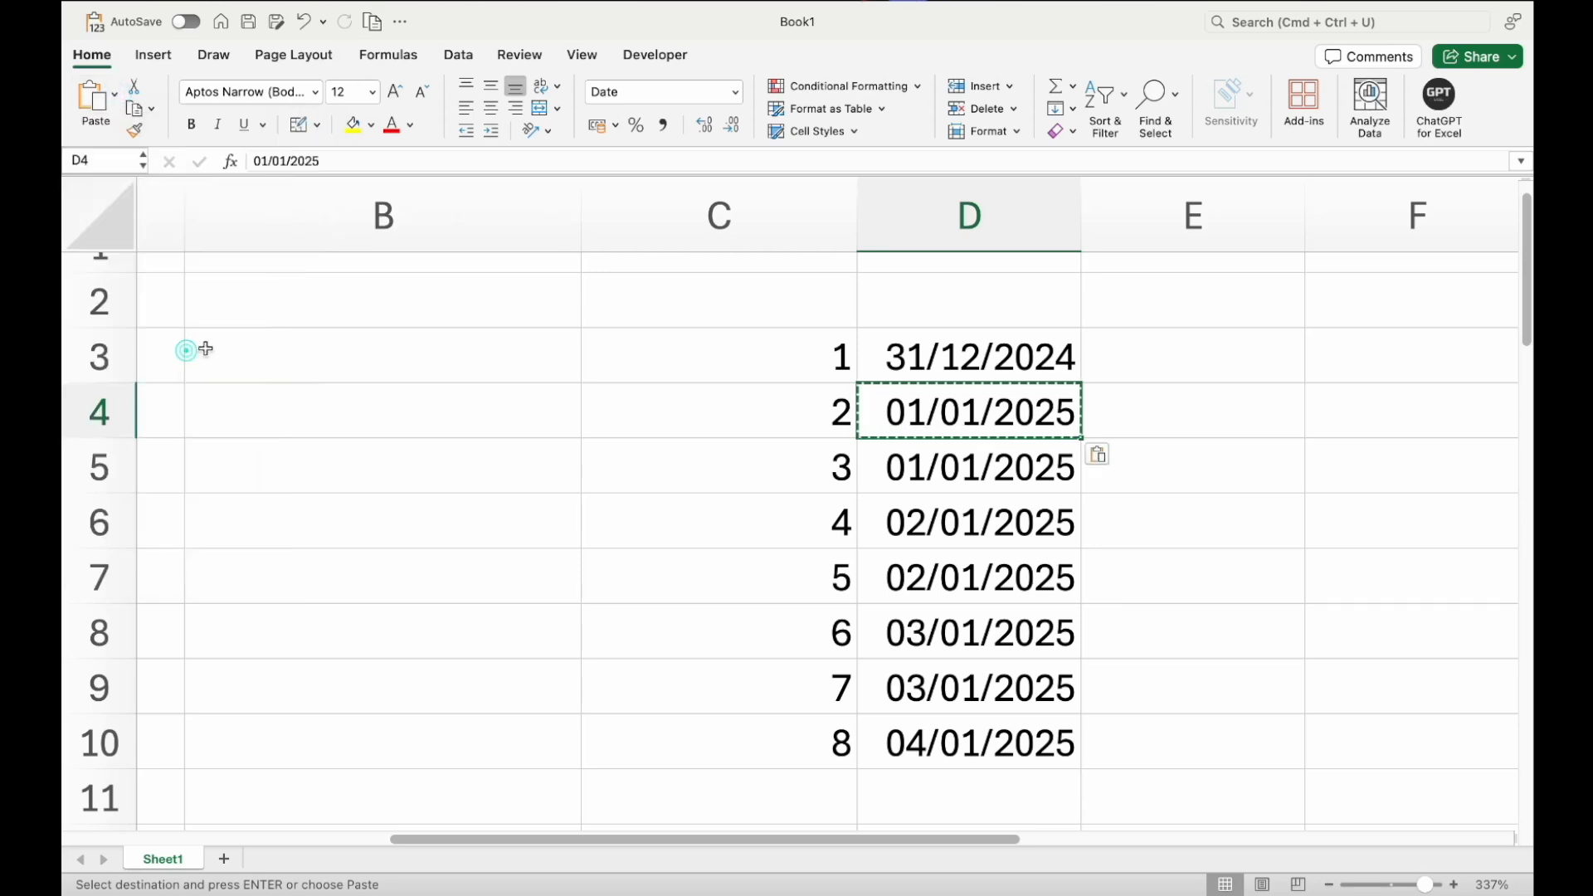
Autofill the dates in D3:D4 down to D10 as a daily series
click(1020, 346)
key(shift+Down)
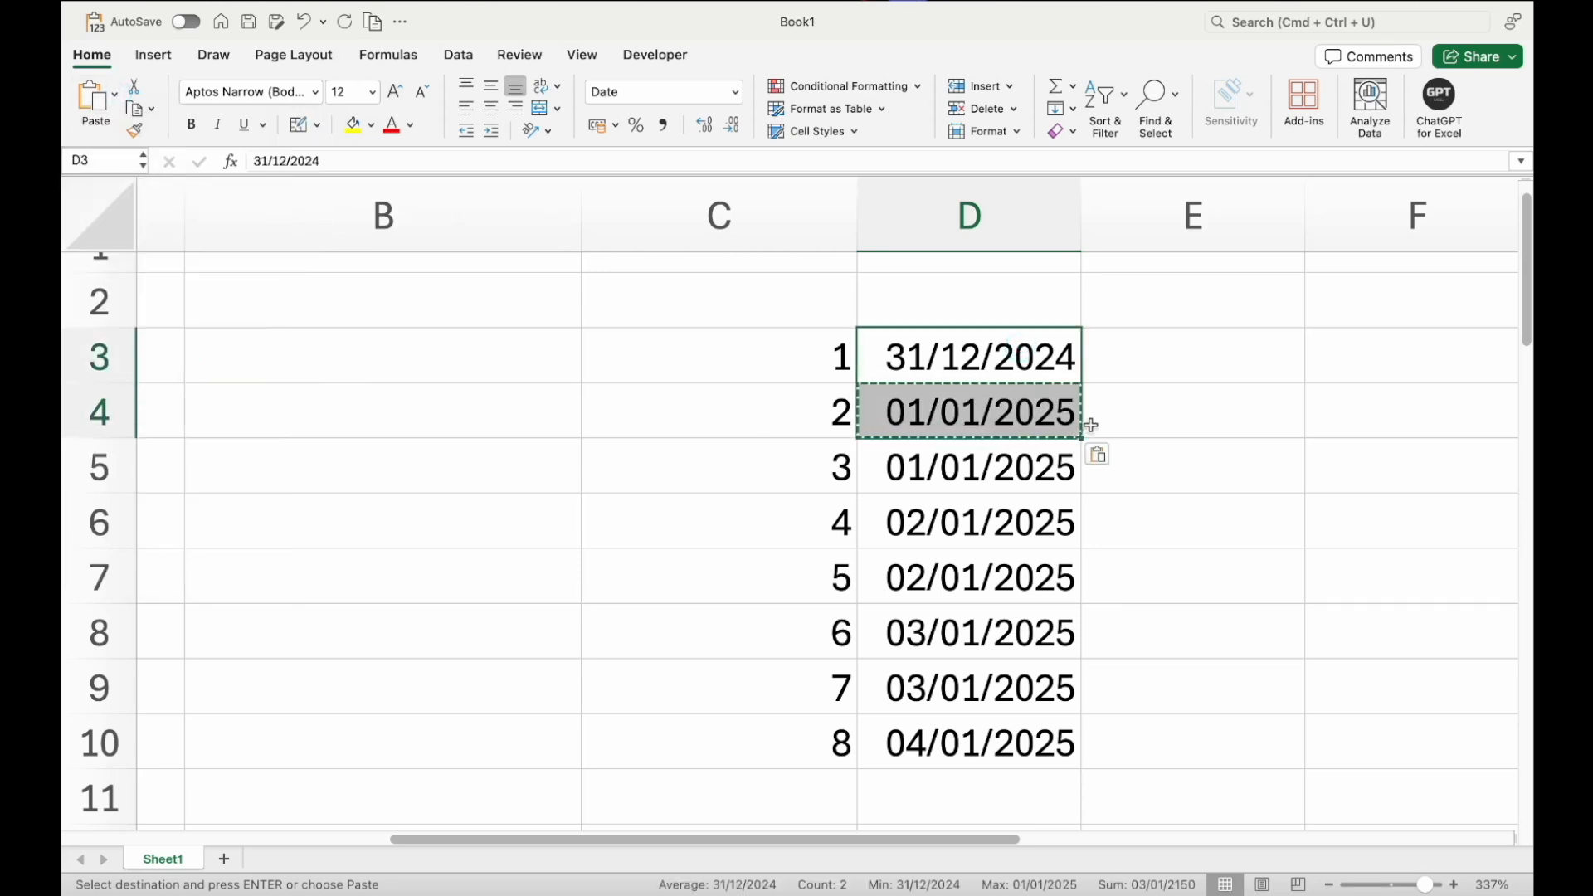
drag(1083, 437, 1072, 758)
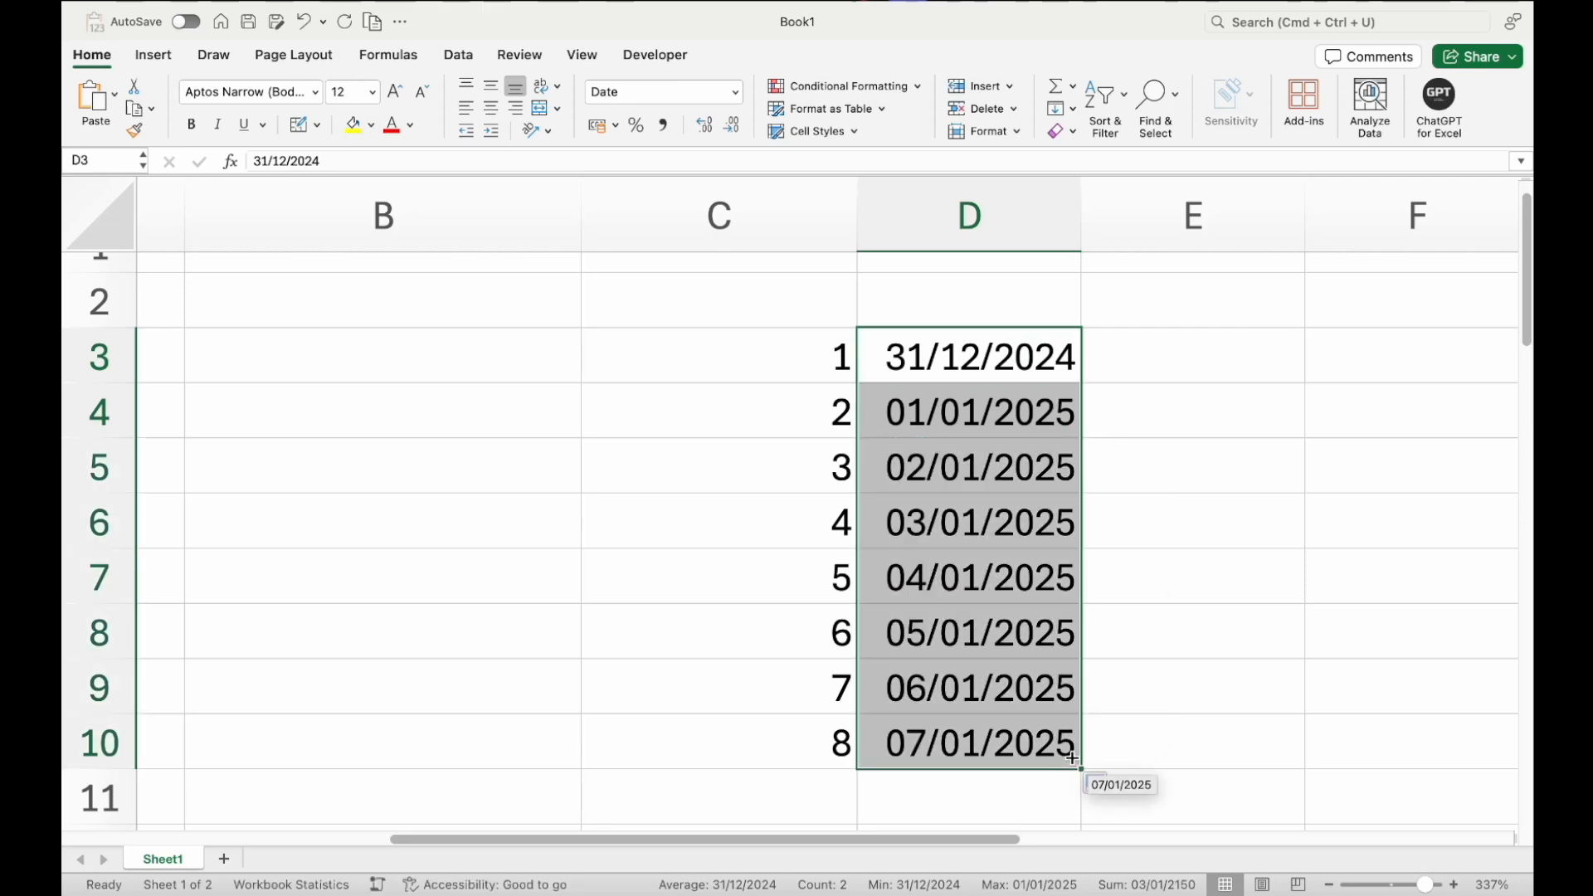
click(983, 401)
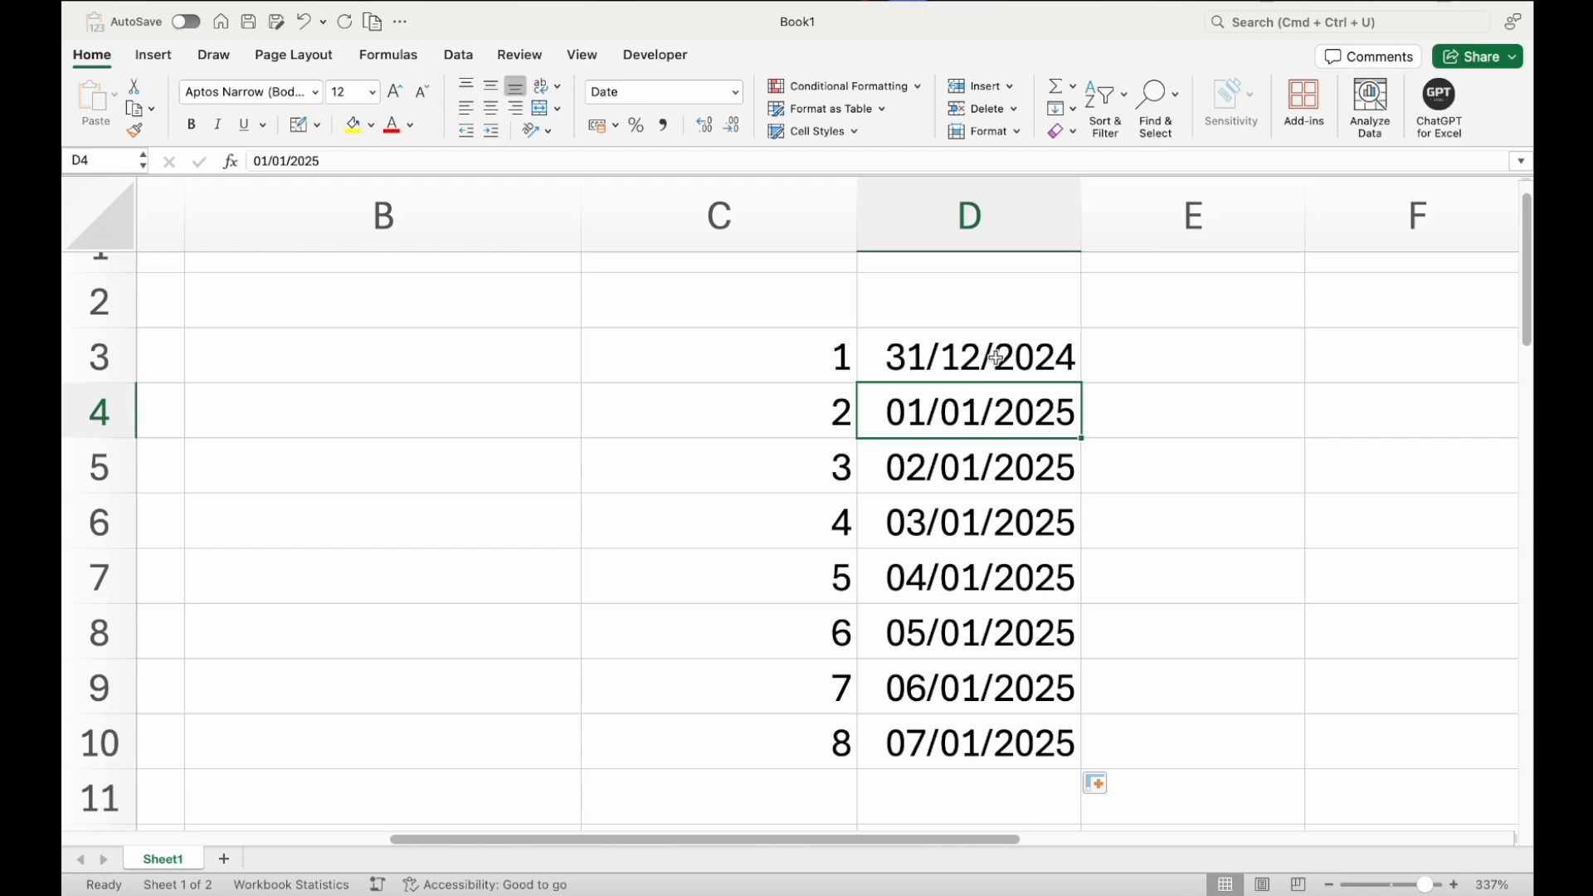
drag(996, 357, 1018, 408)
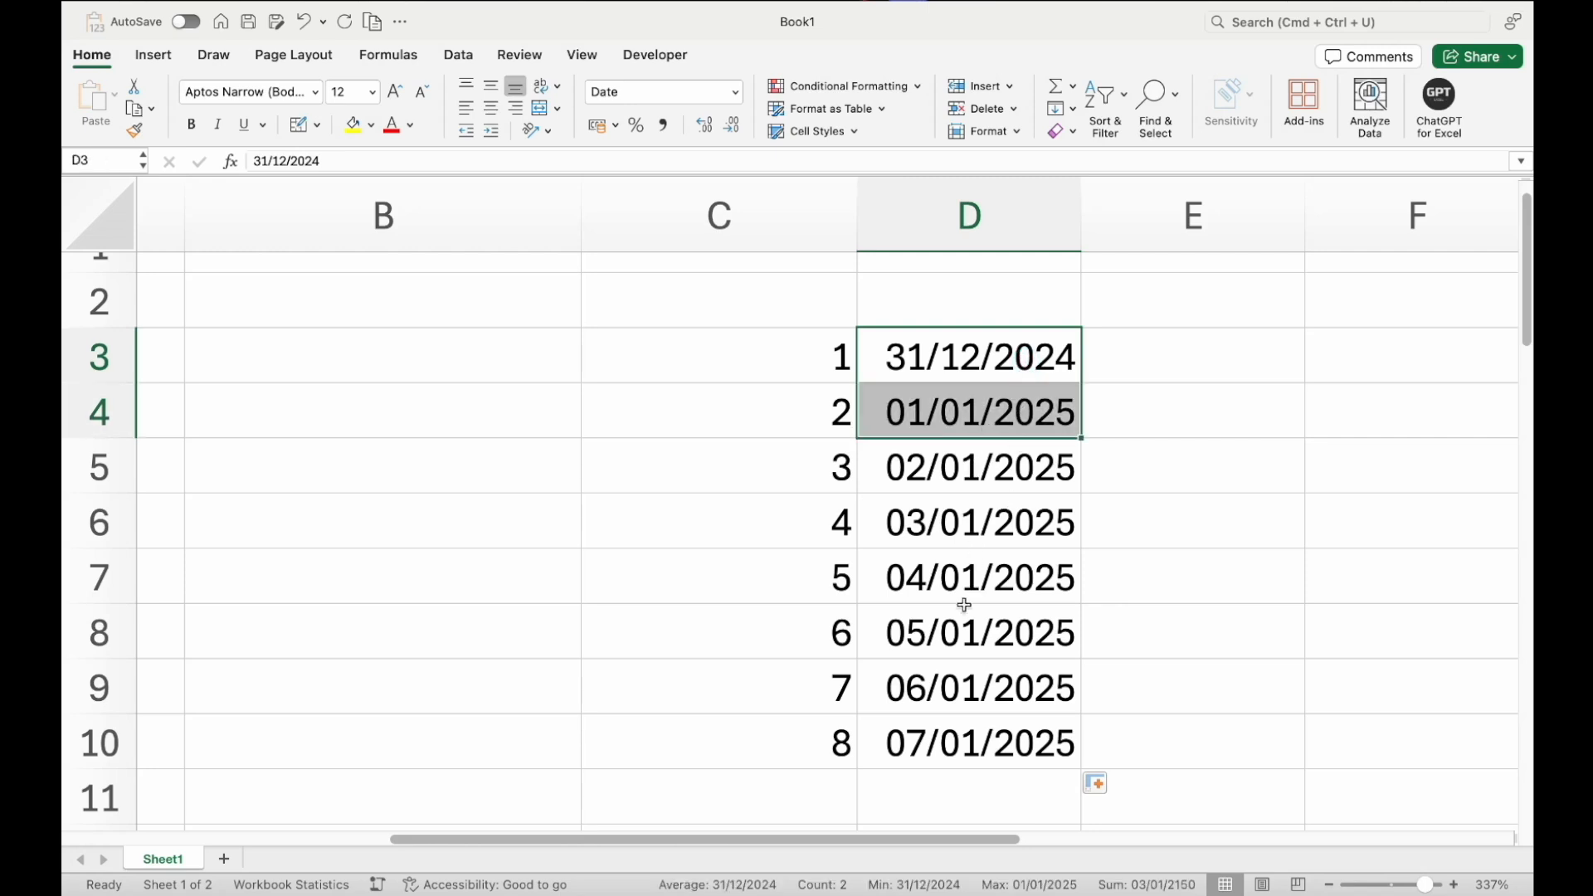
scroll(964, 605, left, 10)
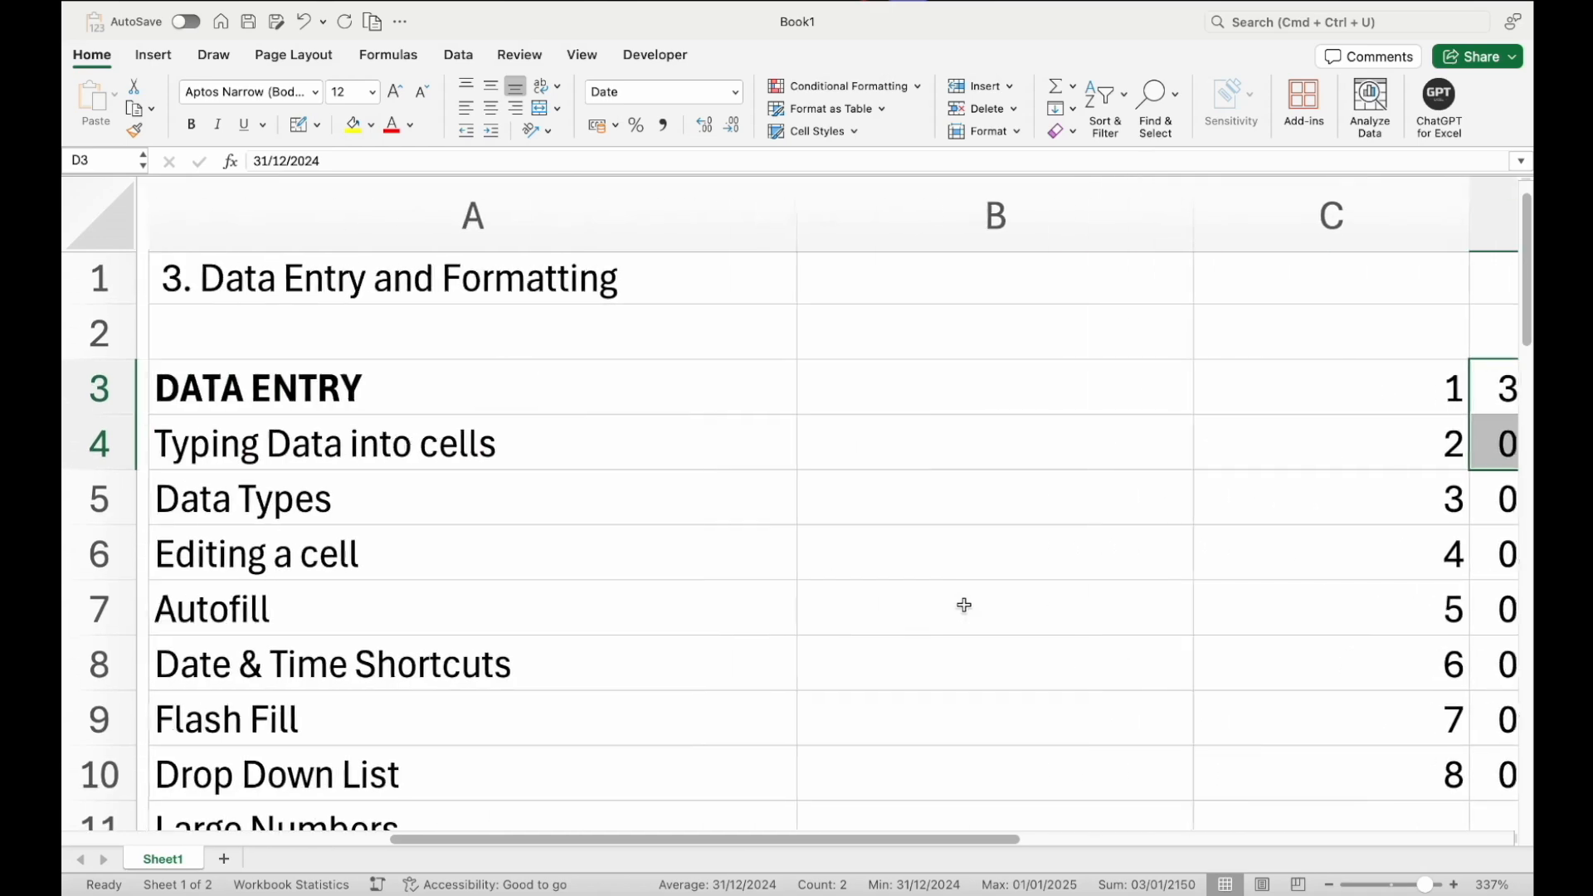
click(603, 594)
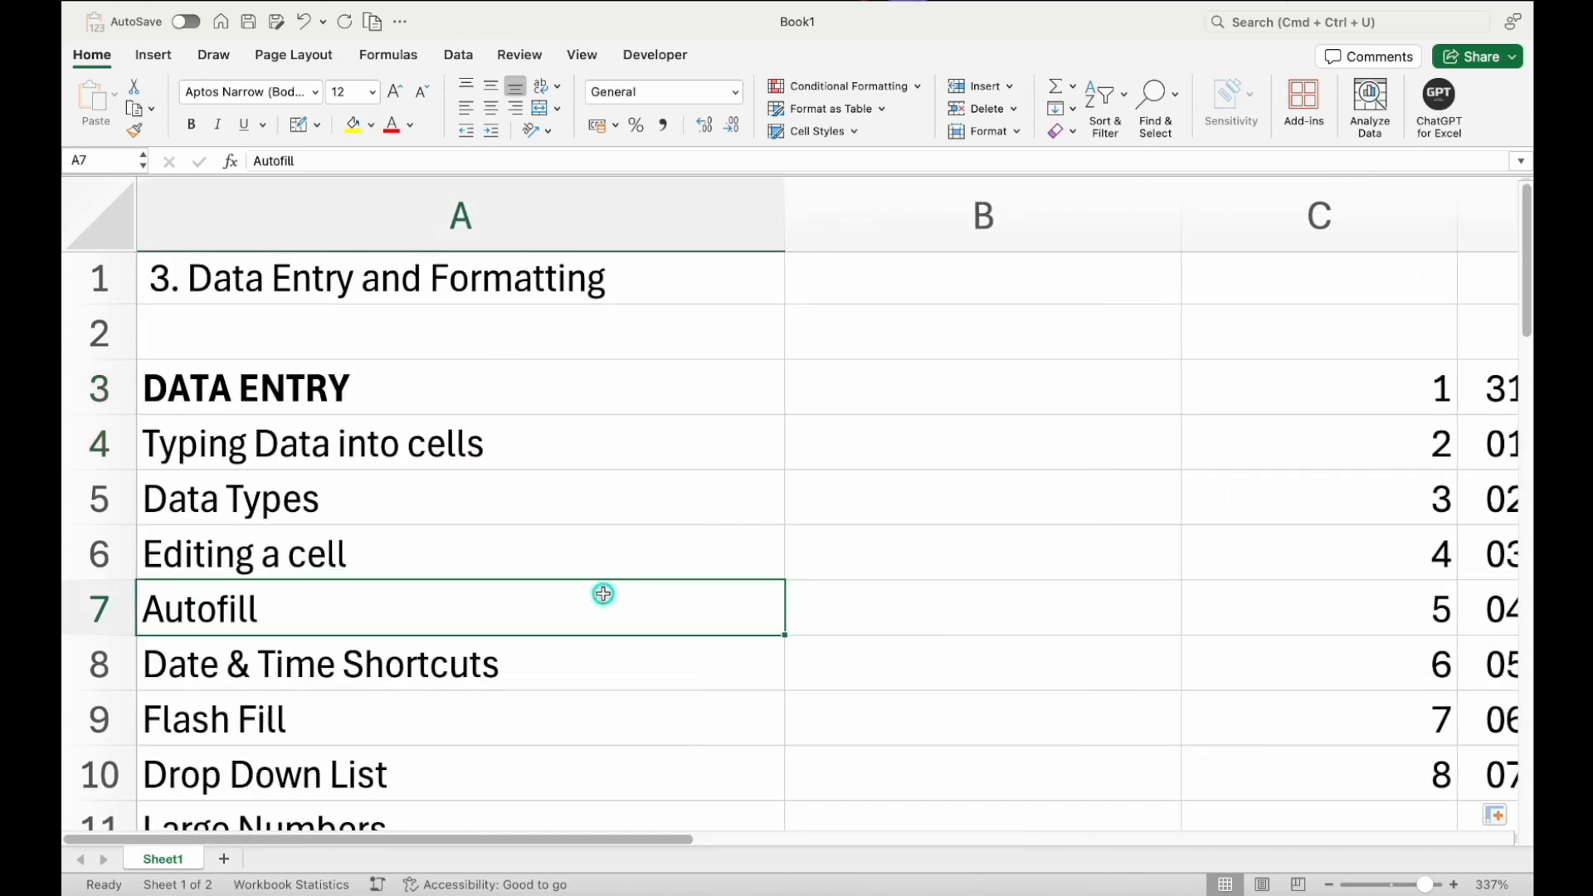
scroll(603, 595, right, 10)
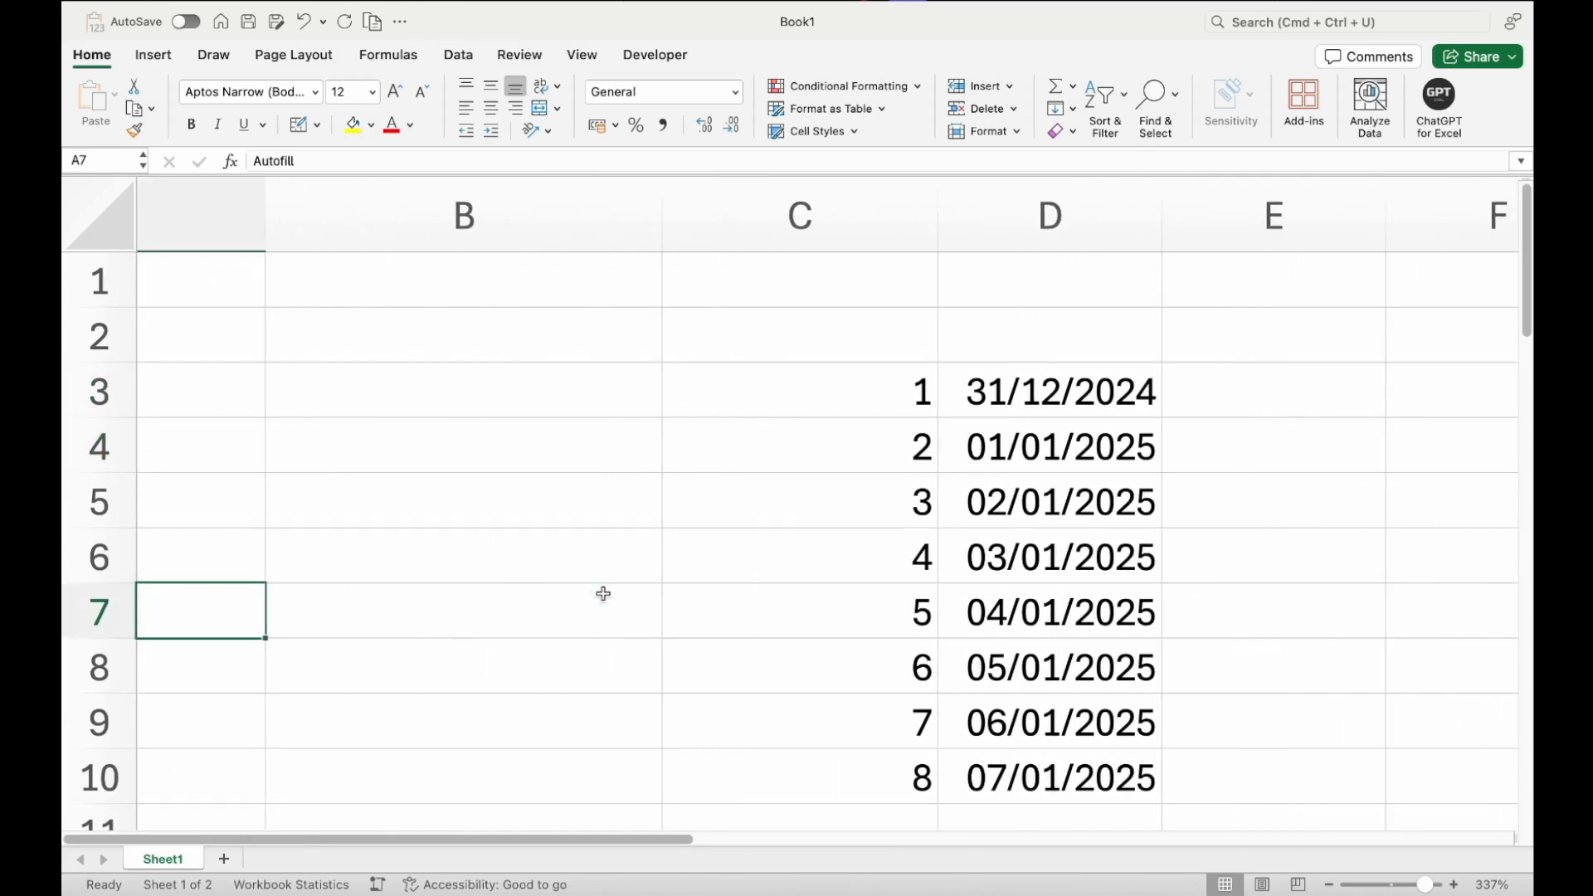
Enter a, b and c in cells E3 to E5
click(704, 386)
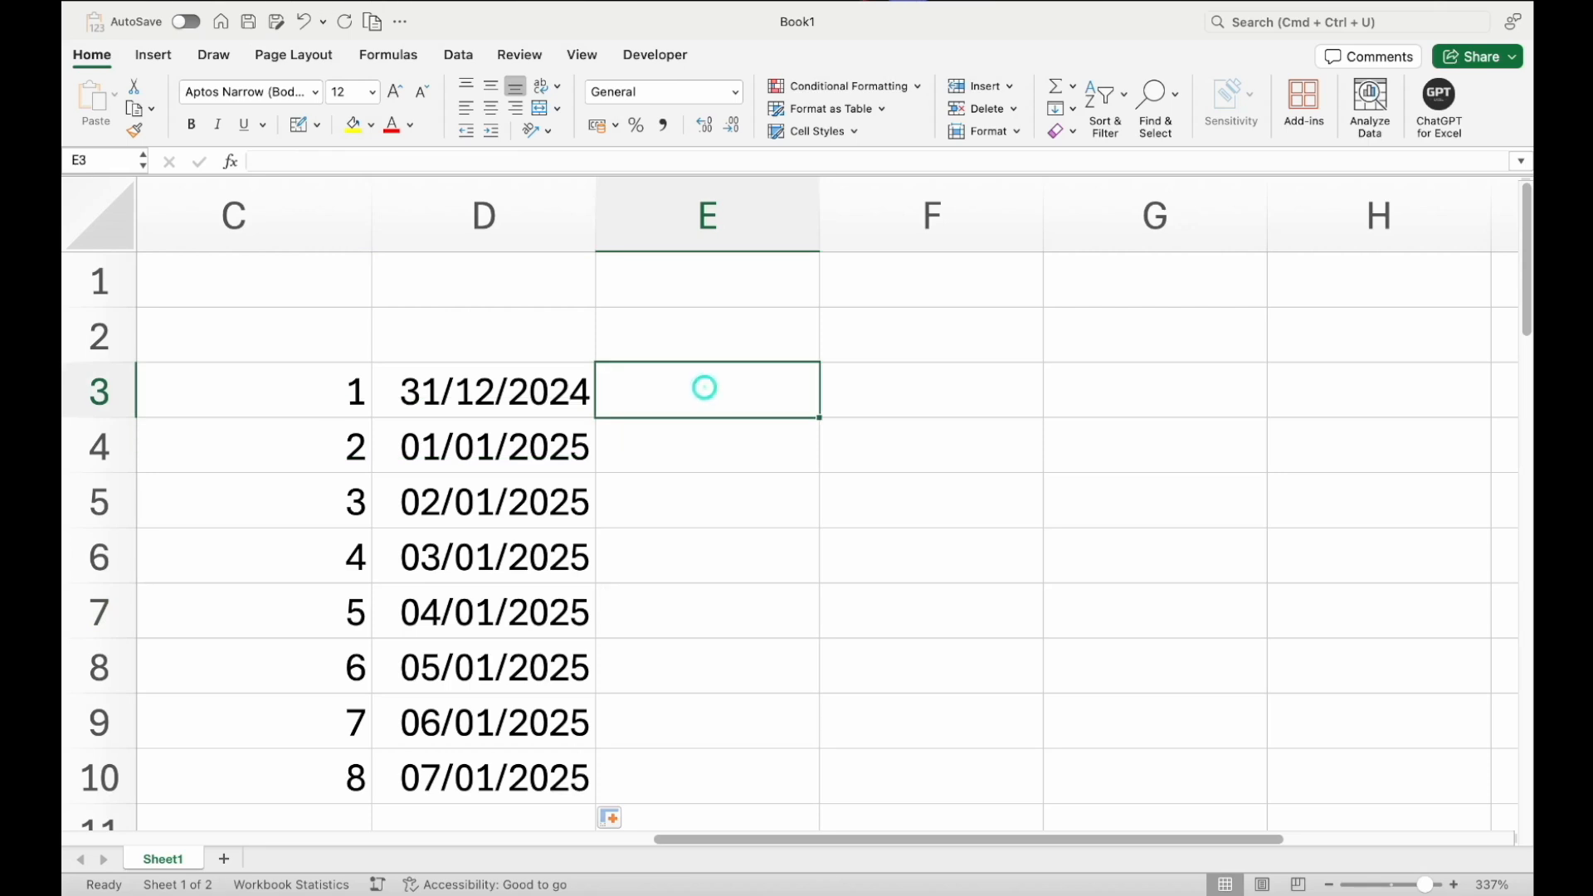
text(a)
key(Return)
text(b)
key(Return)
text(c)
key(Return)
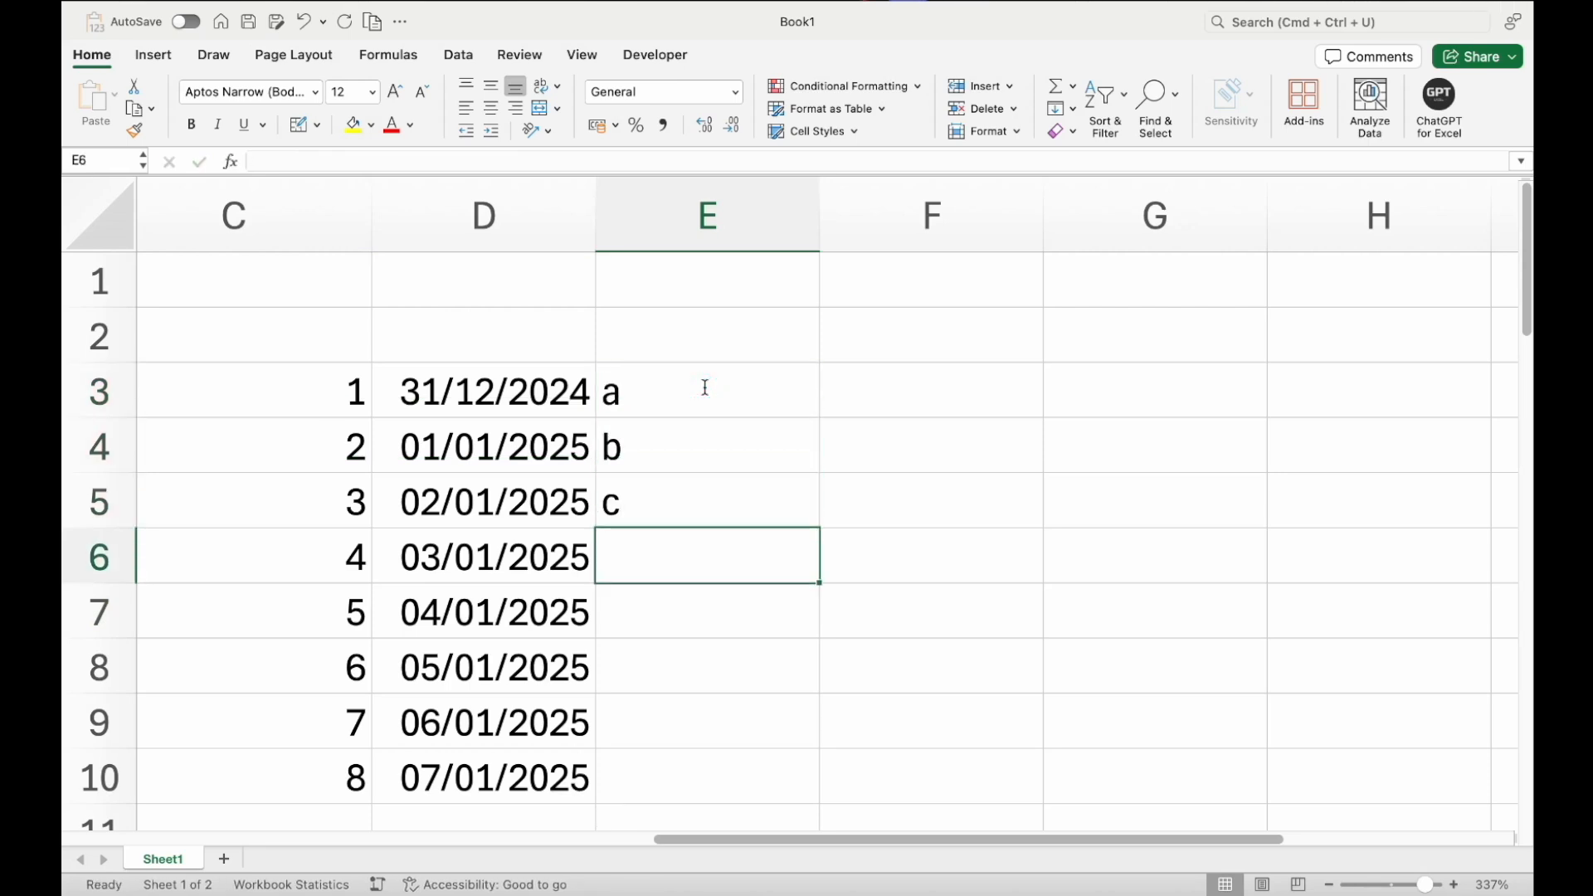
Autofill E3:E5 down to row 8 to repeat the letters
key(Up)
key(shift+Up)
key(shift+Up)
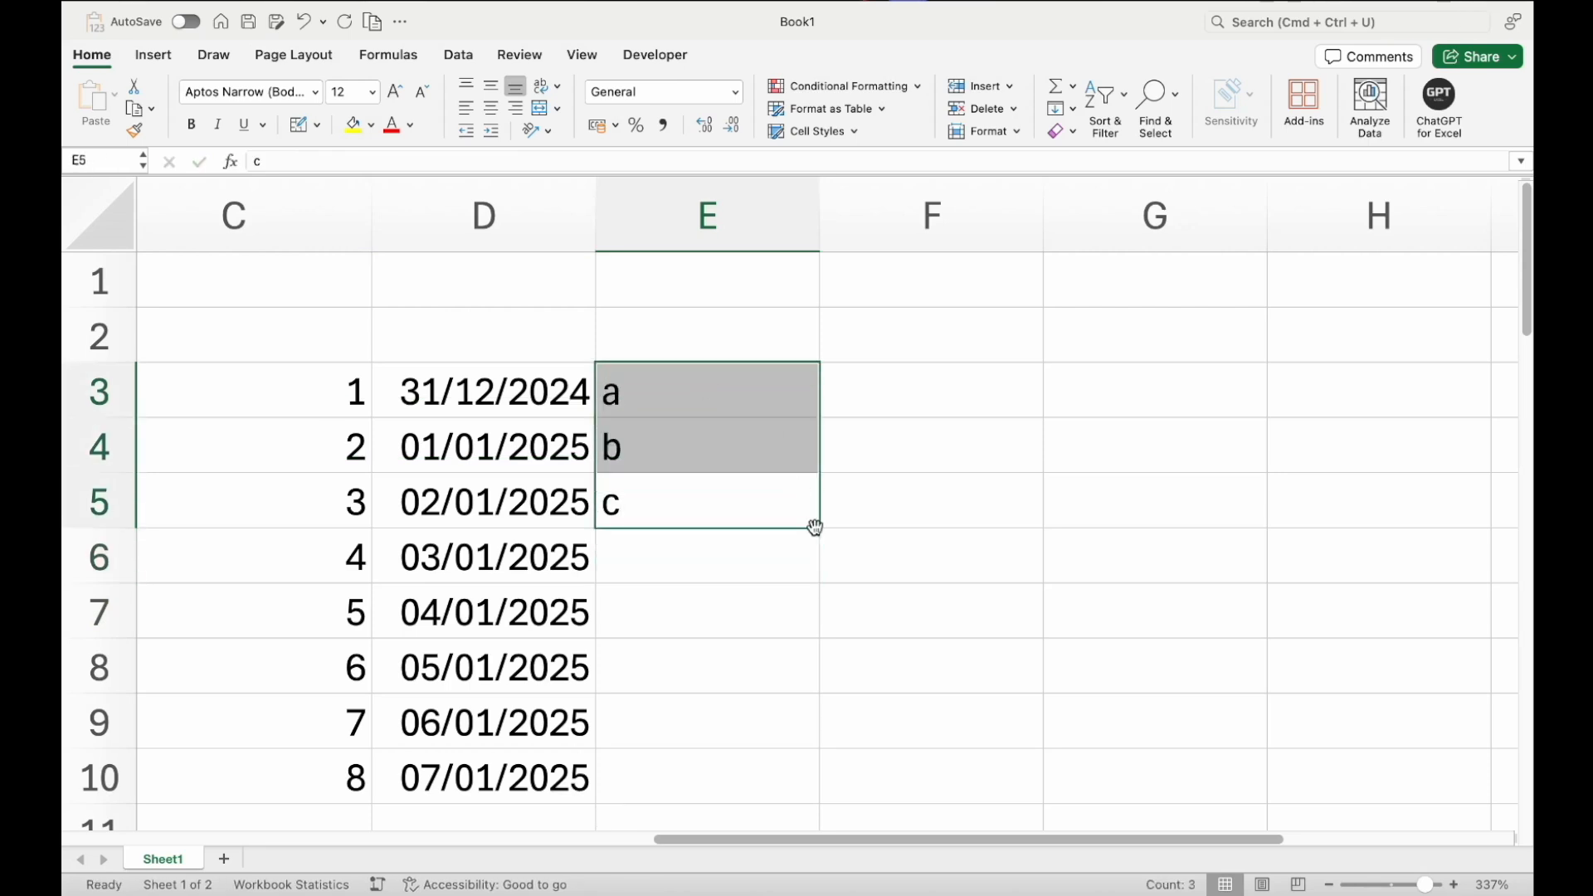
drag(820, 527, 796, 695)
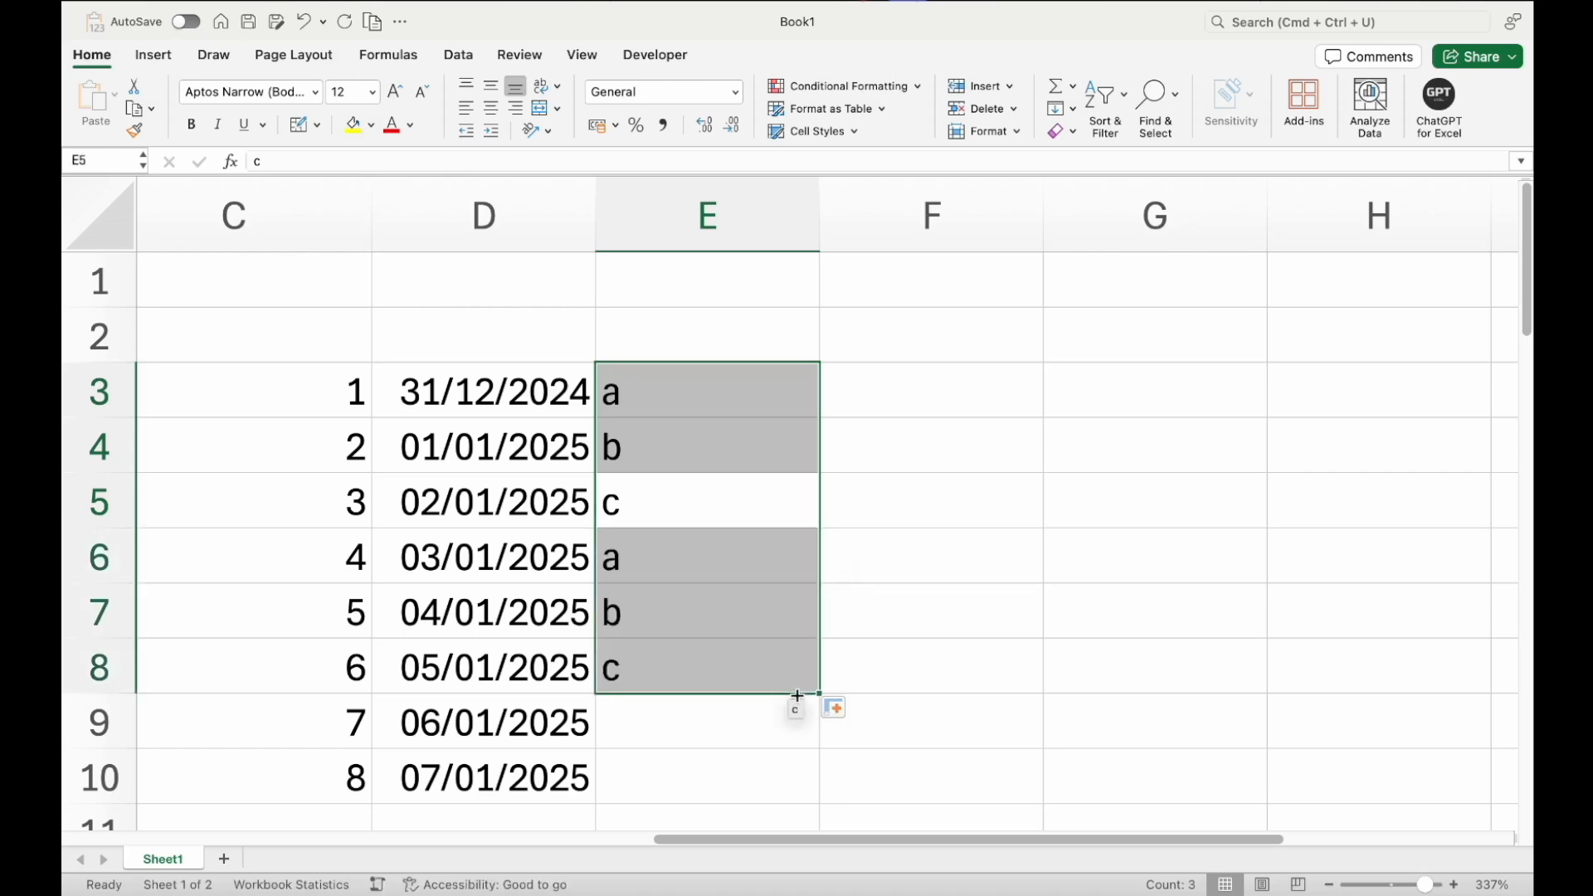
Narrow column E
click(759, 429)
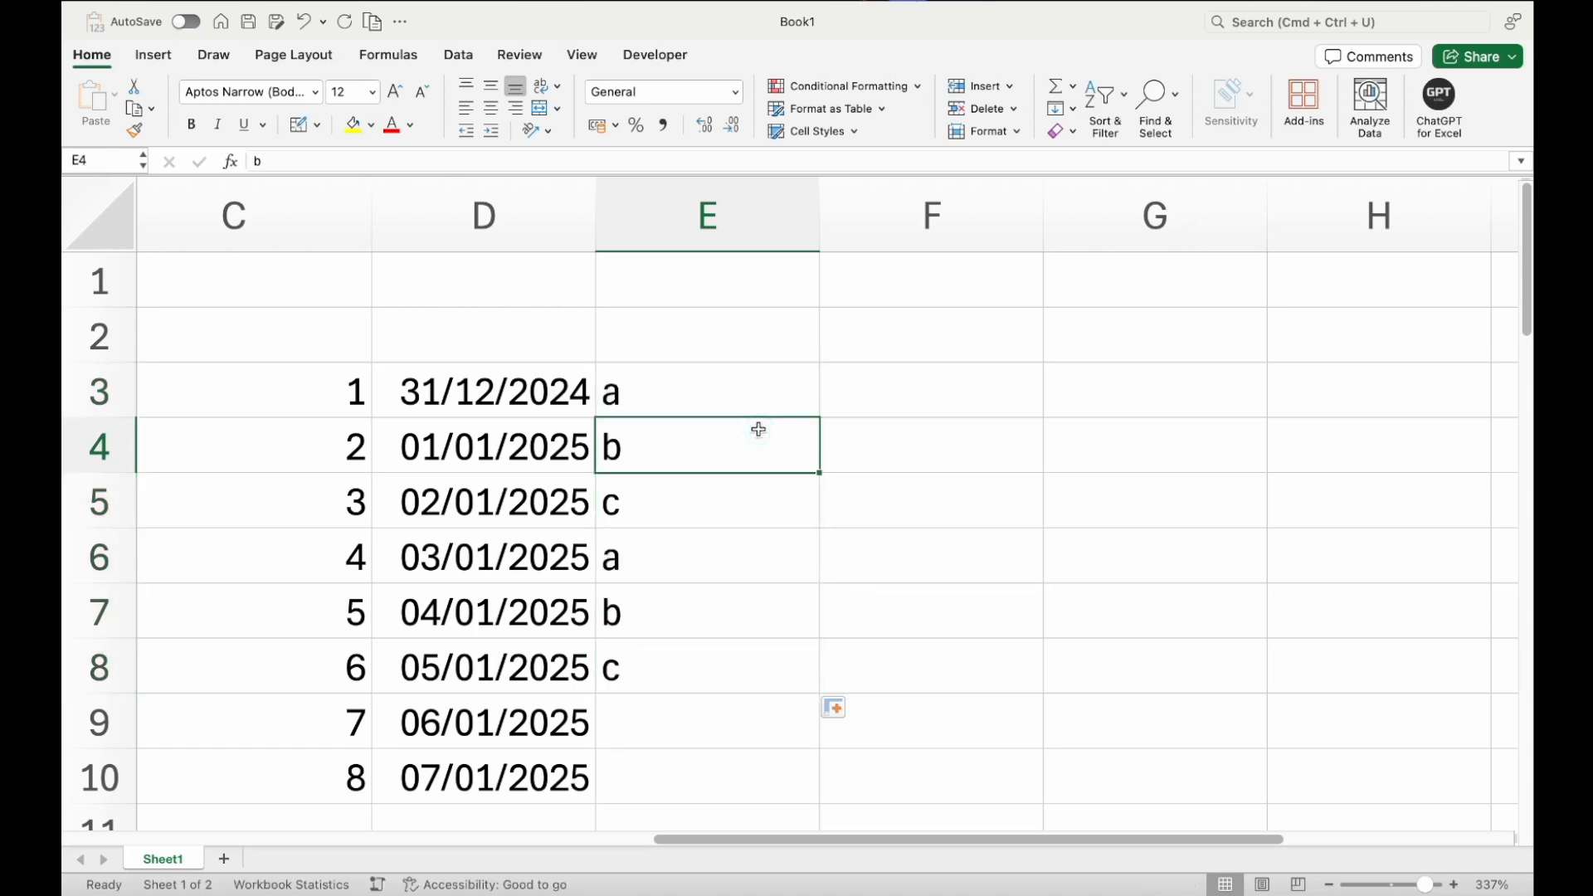
drag(740, 387, 725, 515)
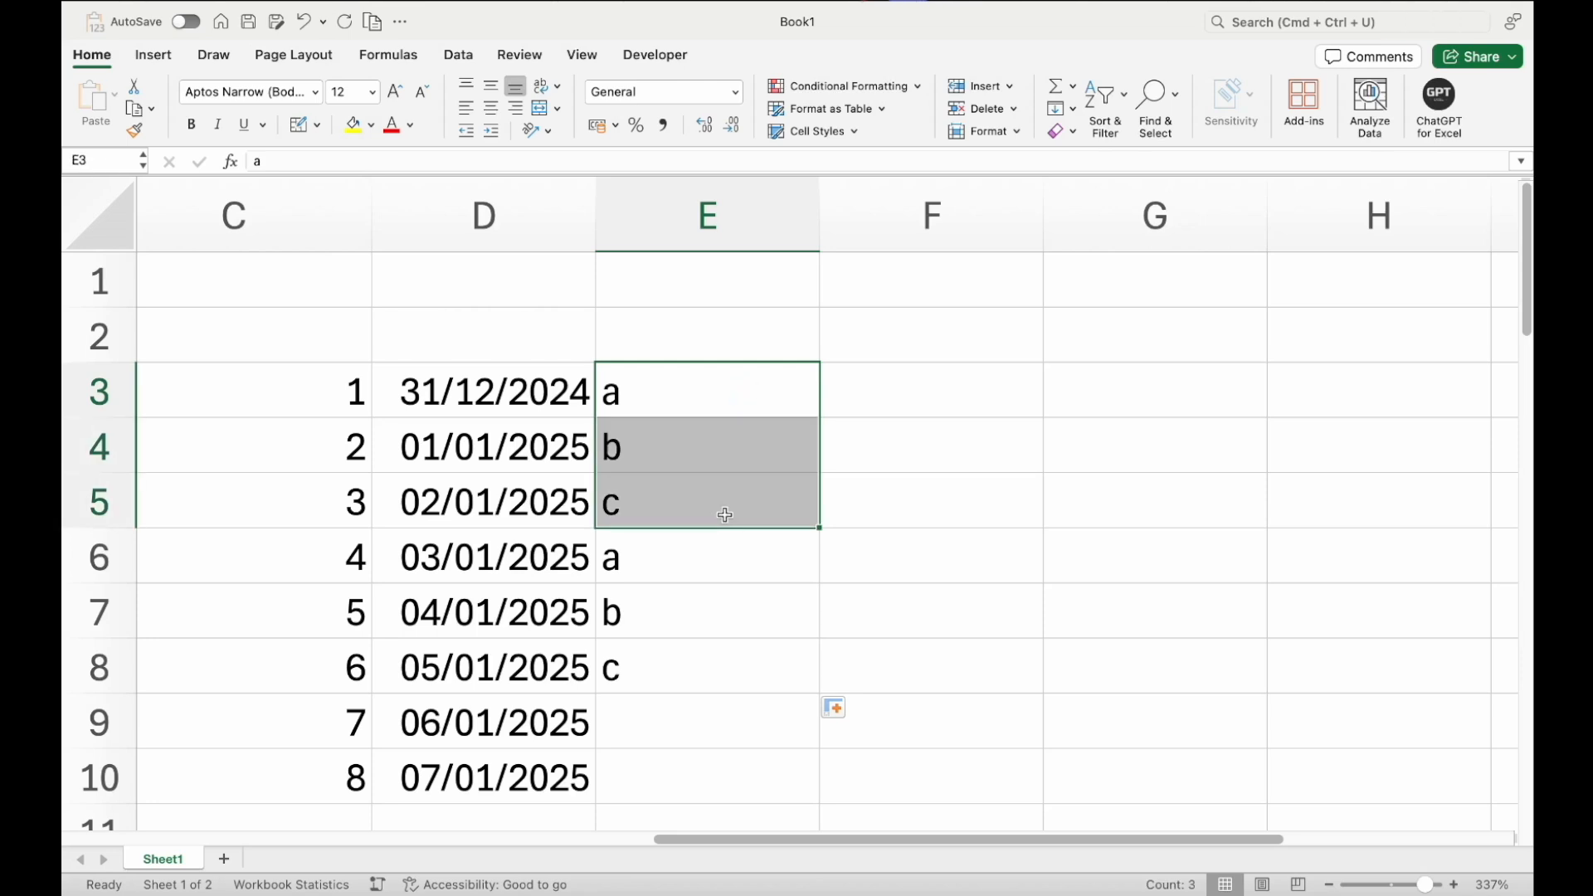
drag(714, 401, 706, 449)
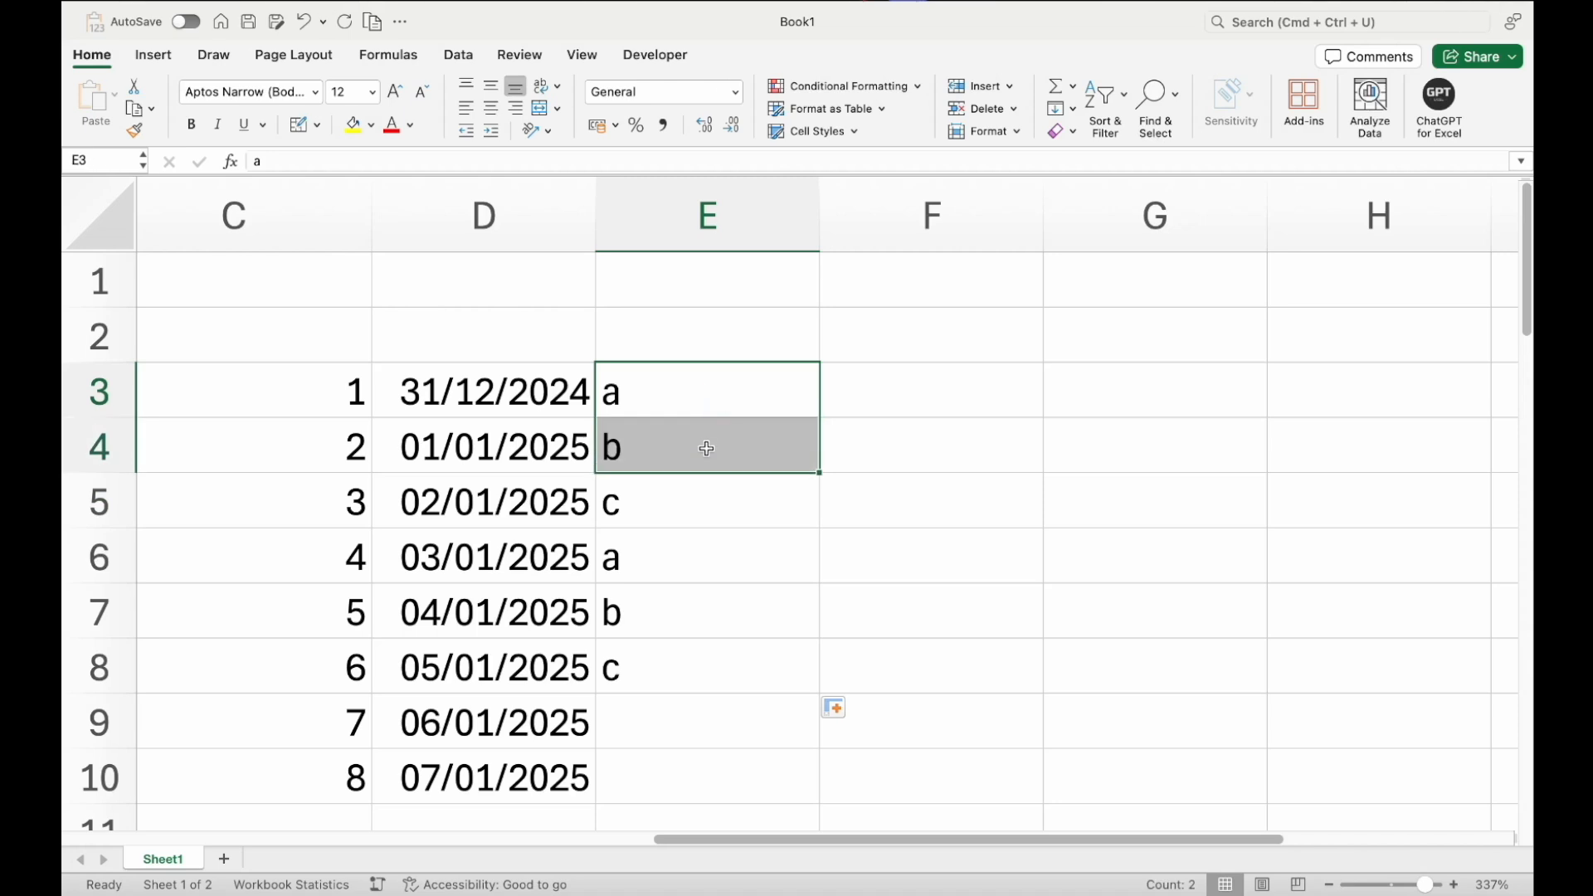
drag(819, 206, 729, 206)
Clear the repeated letters in E6:E8
drag(658, 497, 662, 412)
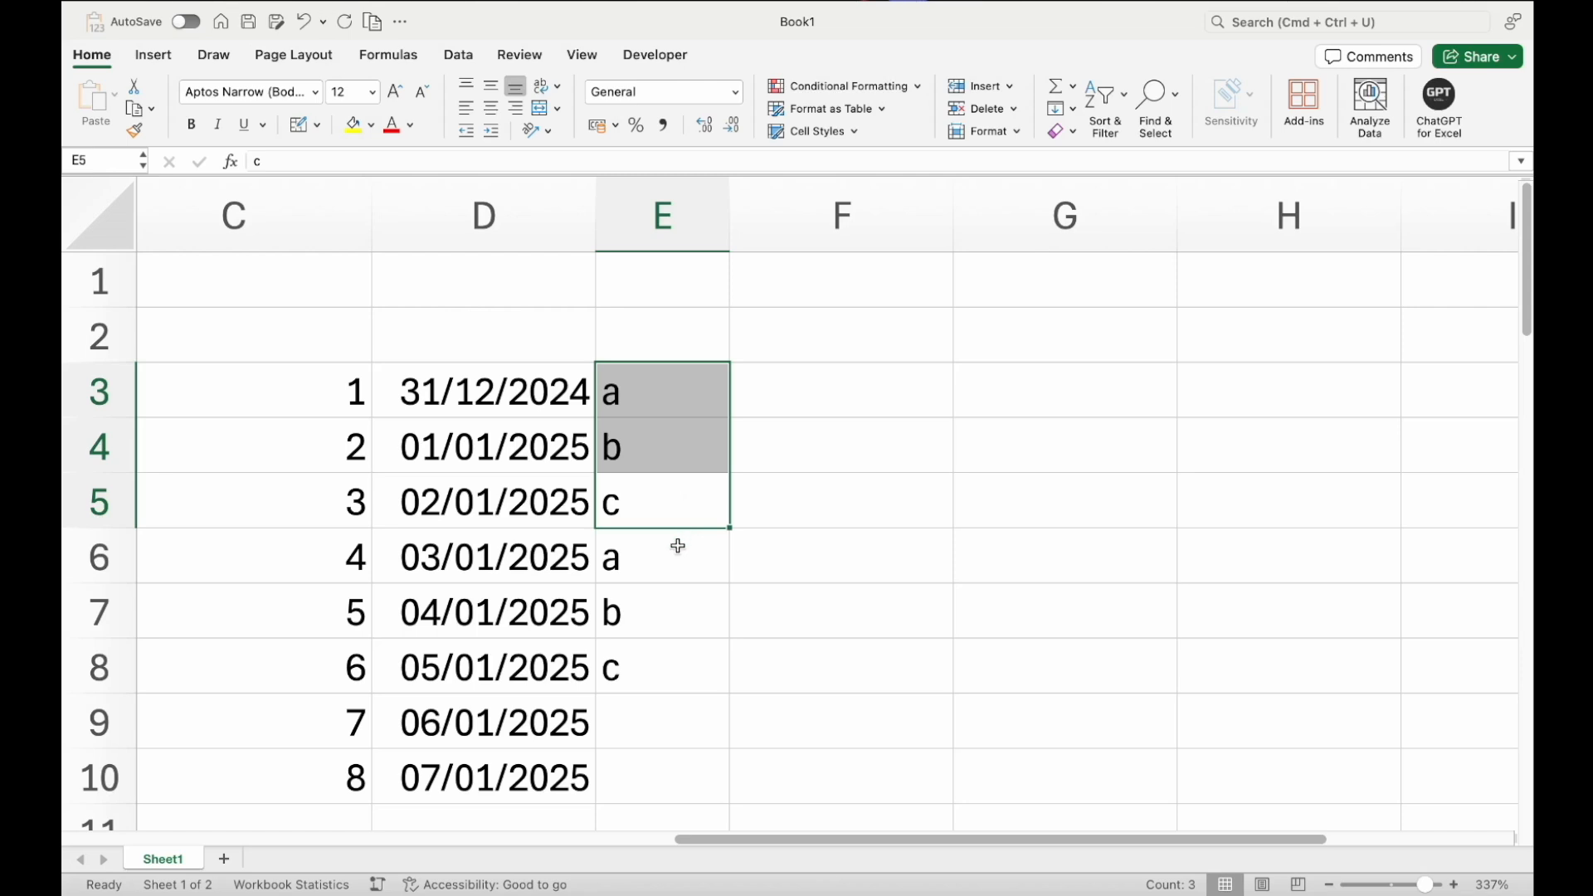
drag(676, 546, 678, 653)
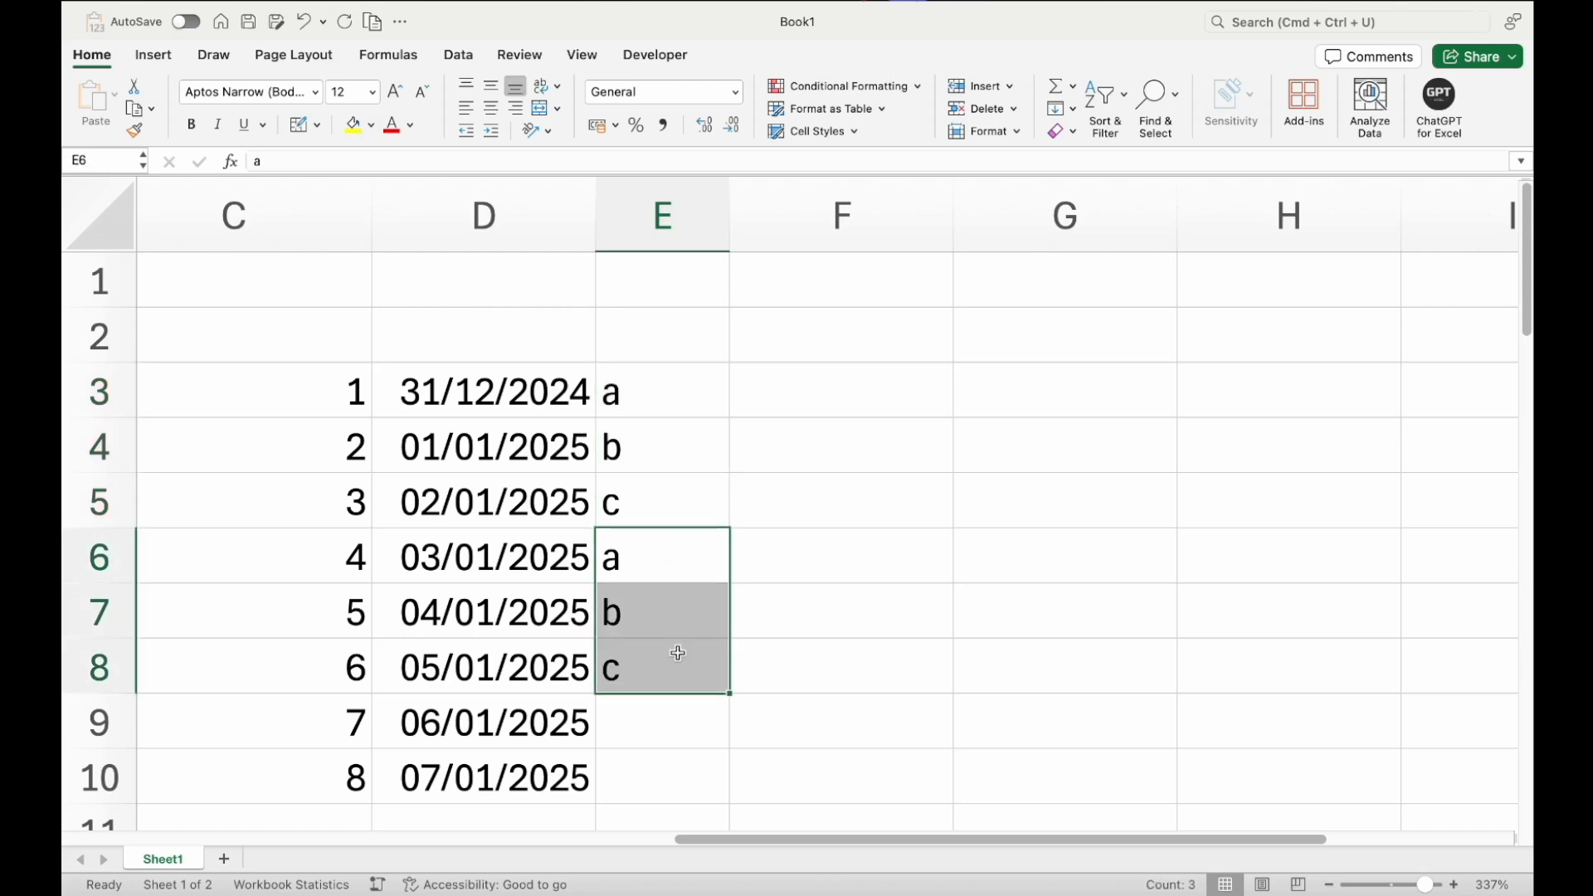
key(Delete)
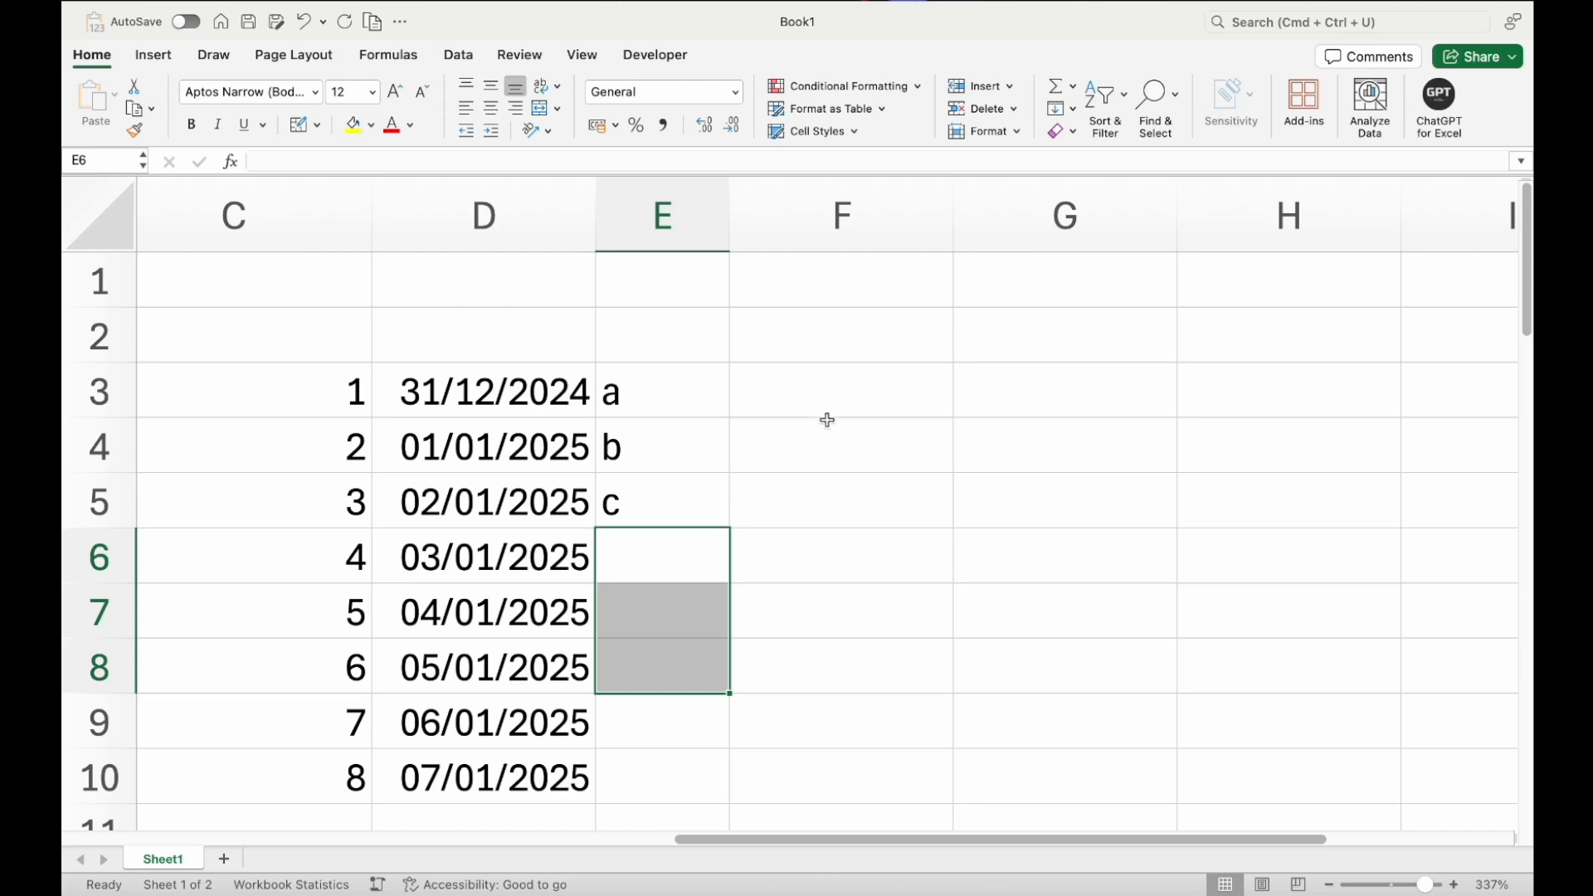
Enter 1 in F3 and fill it down through F10
click(834, 396)
text(1)
key(Return)
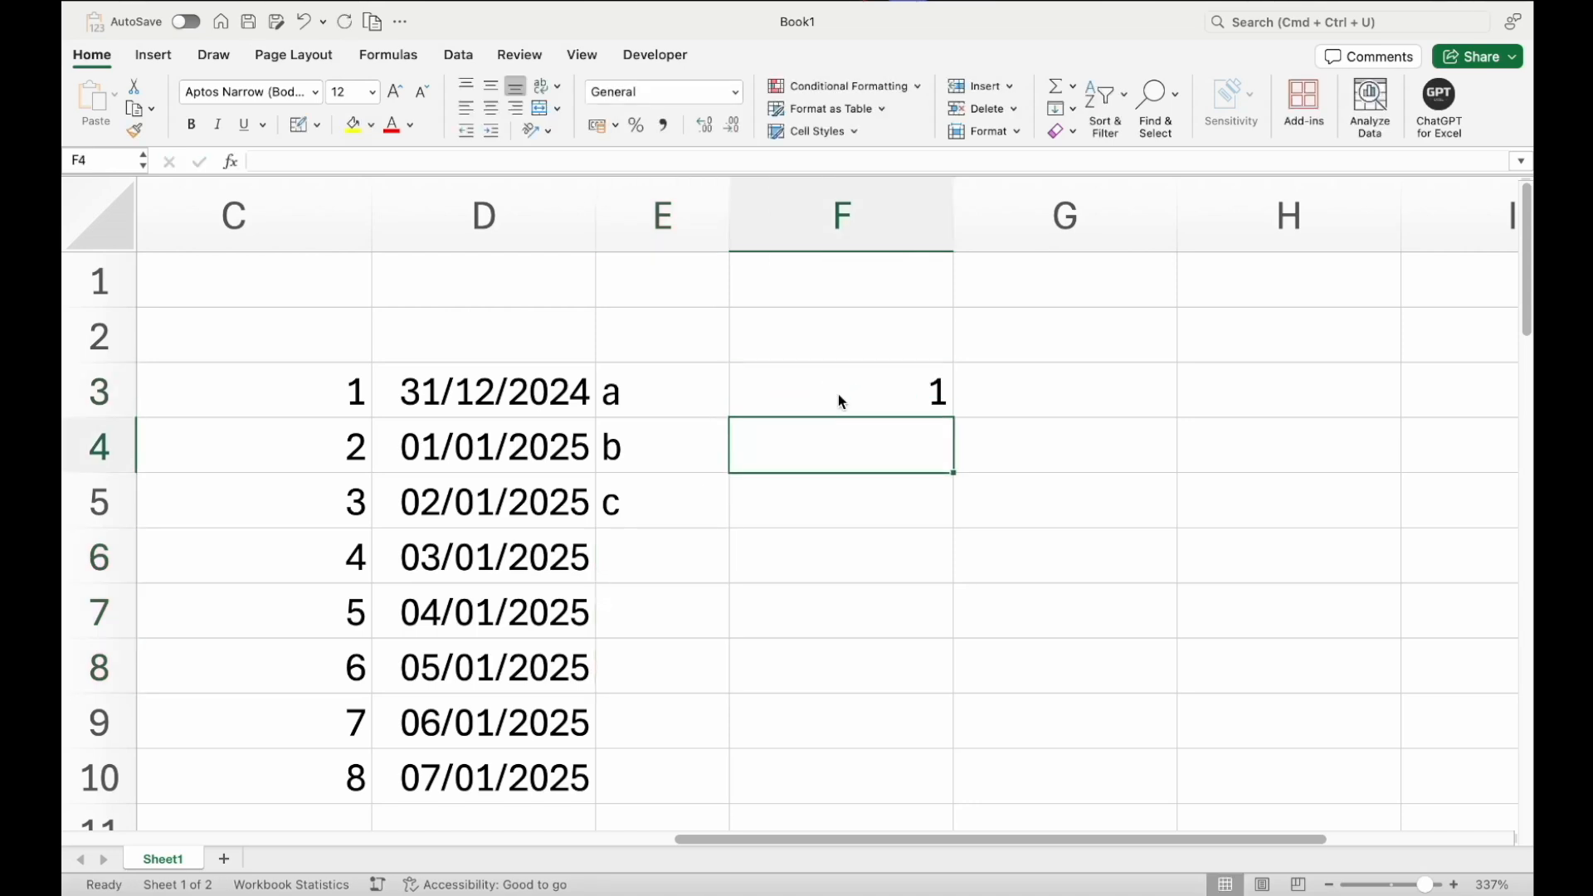
drag(843, 390, 854, 759)
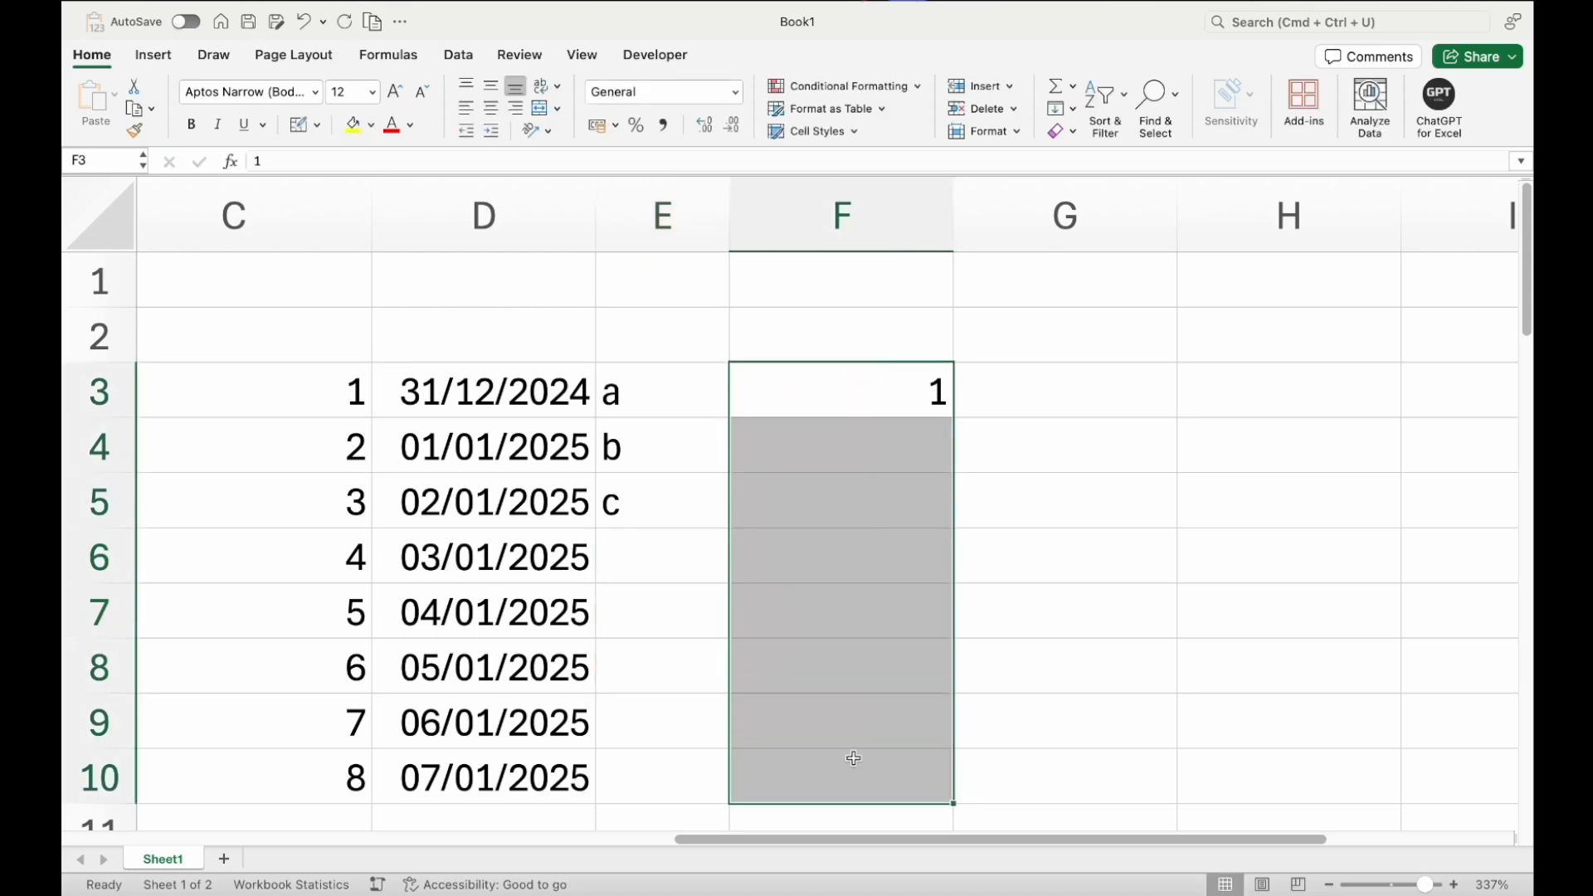
scroll(862, 616, down, 1)
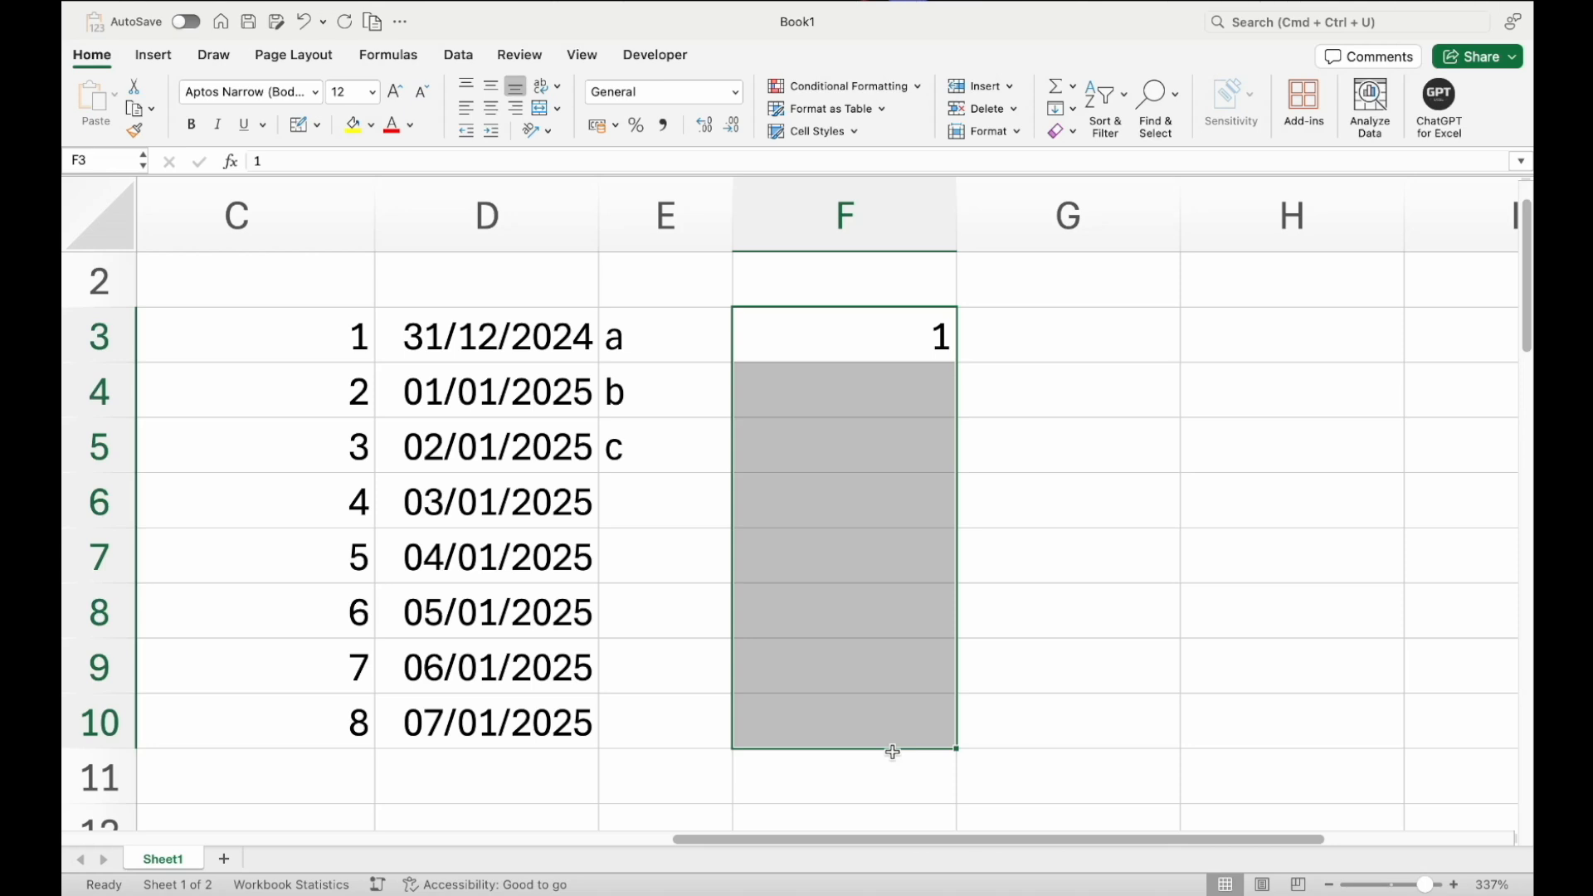
key(ctrl+d)
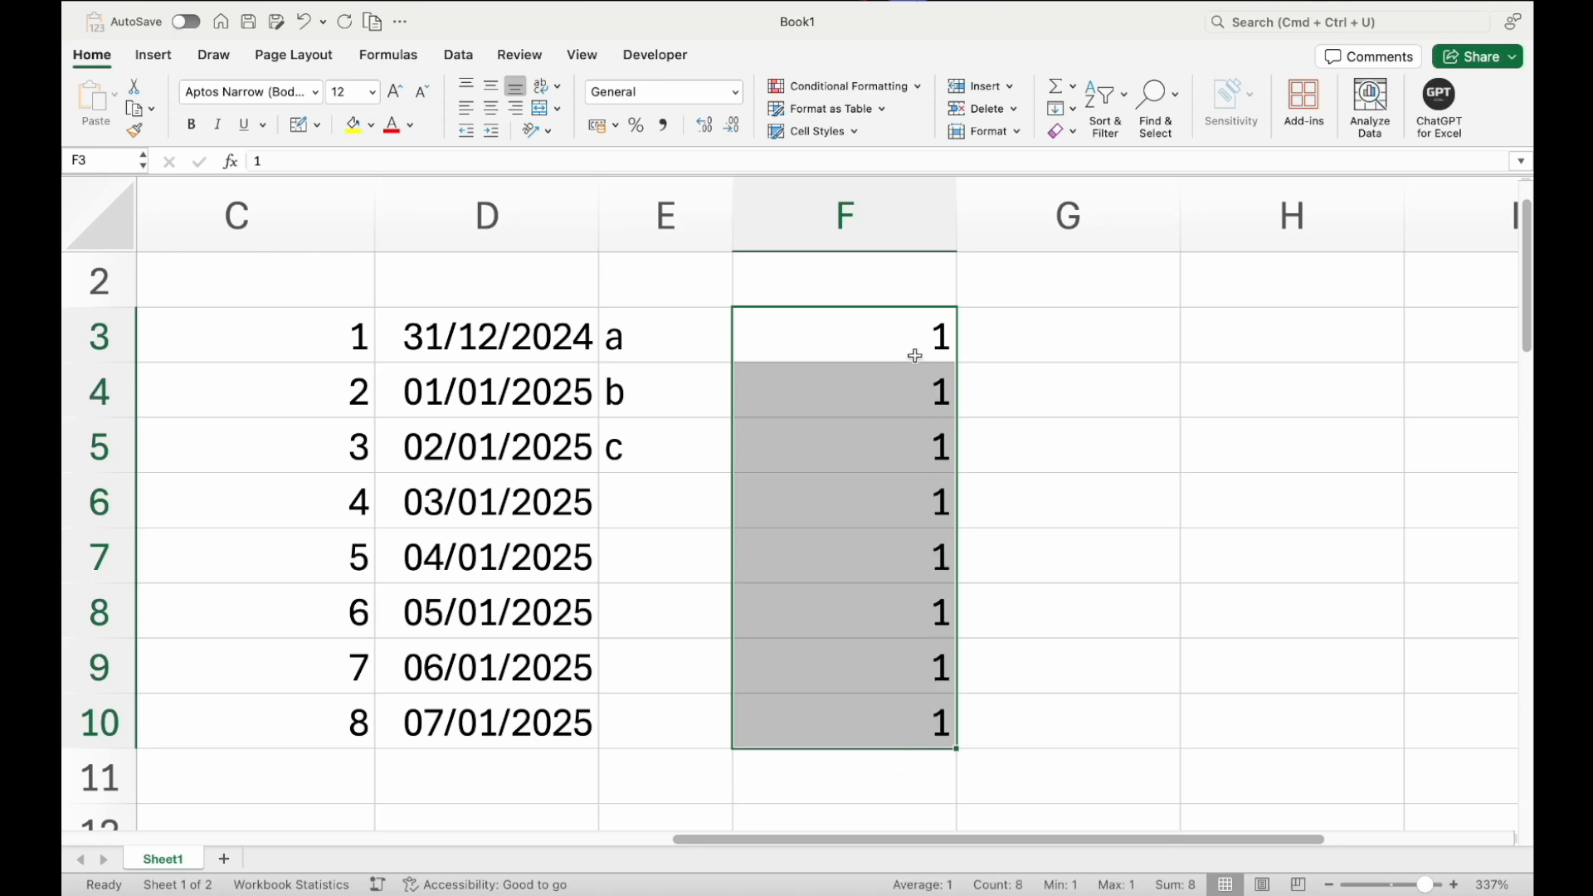
Enter 2 in F4 and 3 in F5 below the 1 in F3
drag(911, 335, 910, 667)
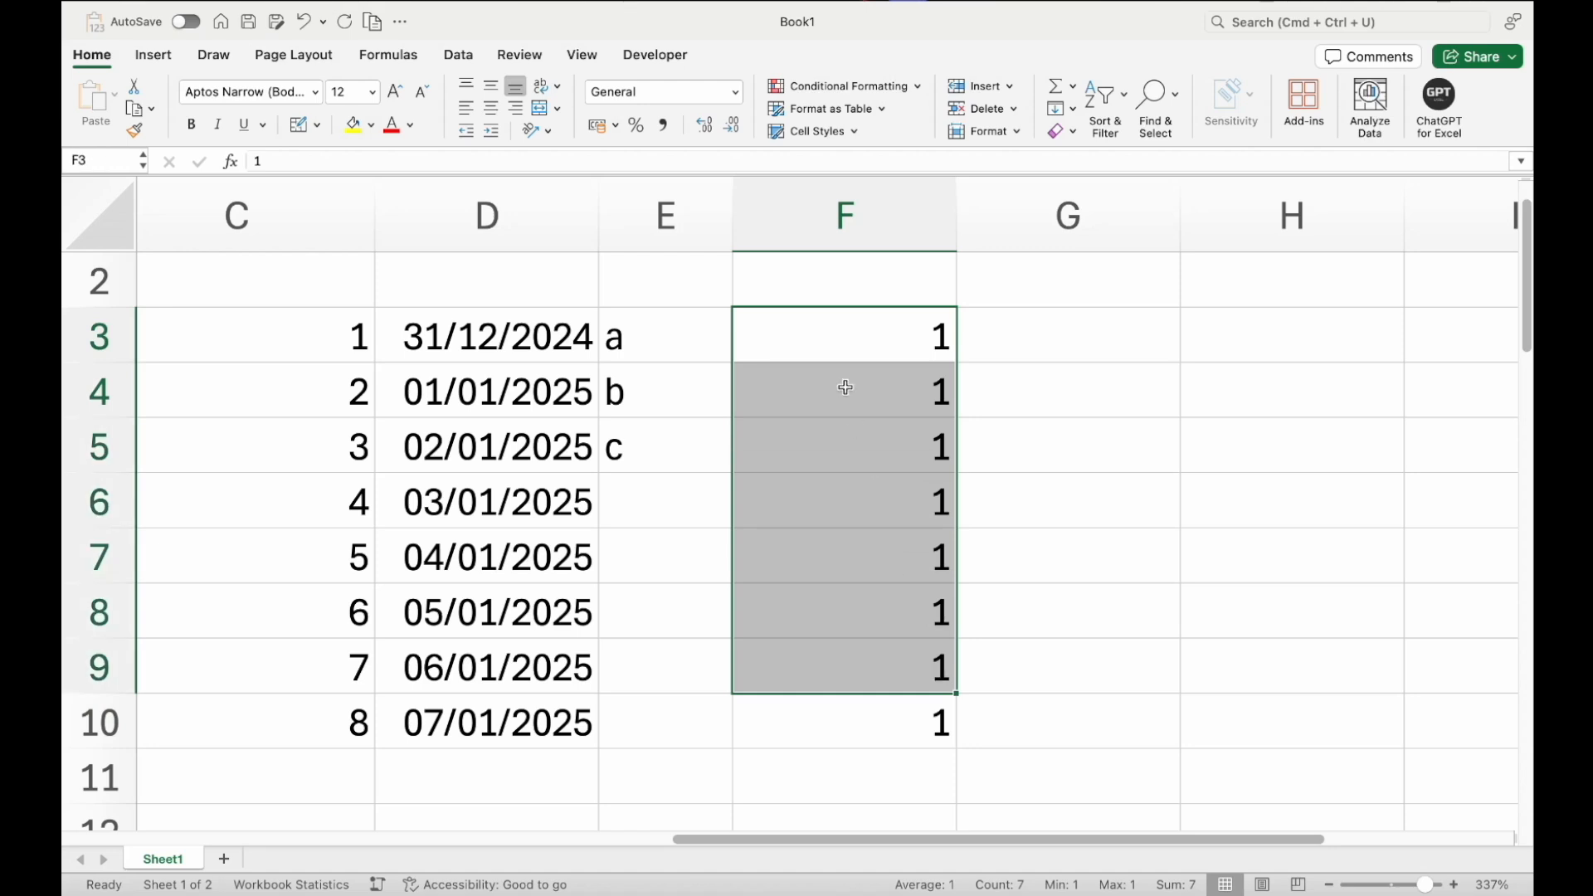
click(837, 342)
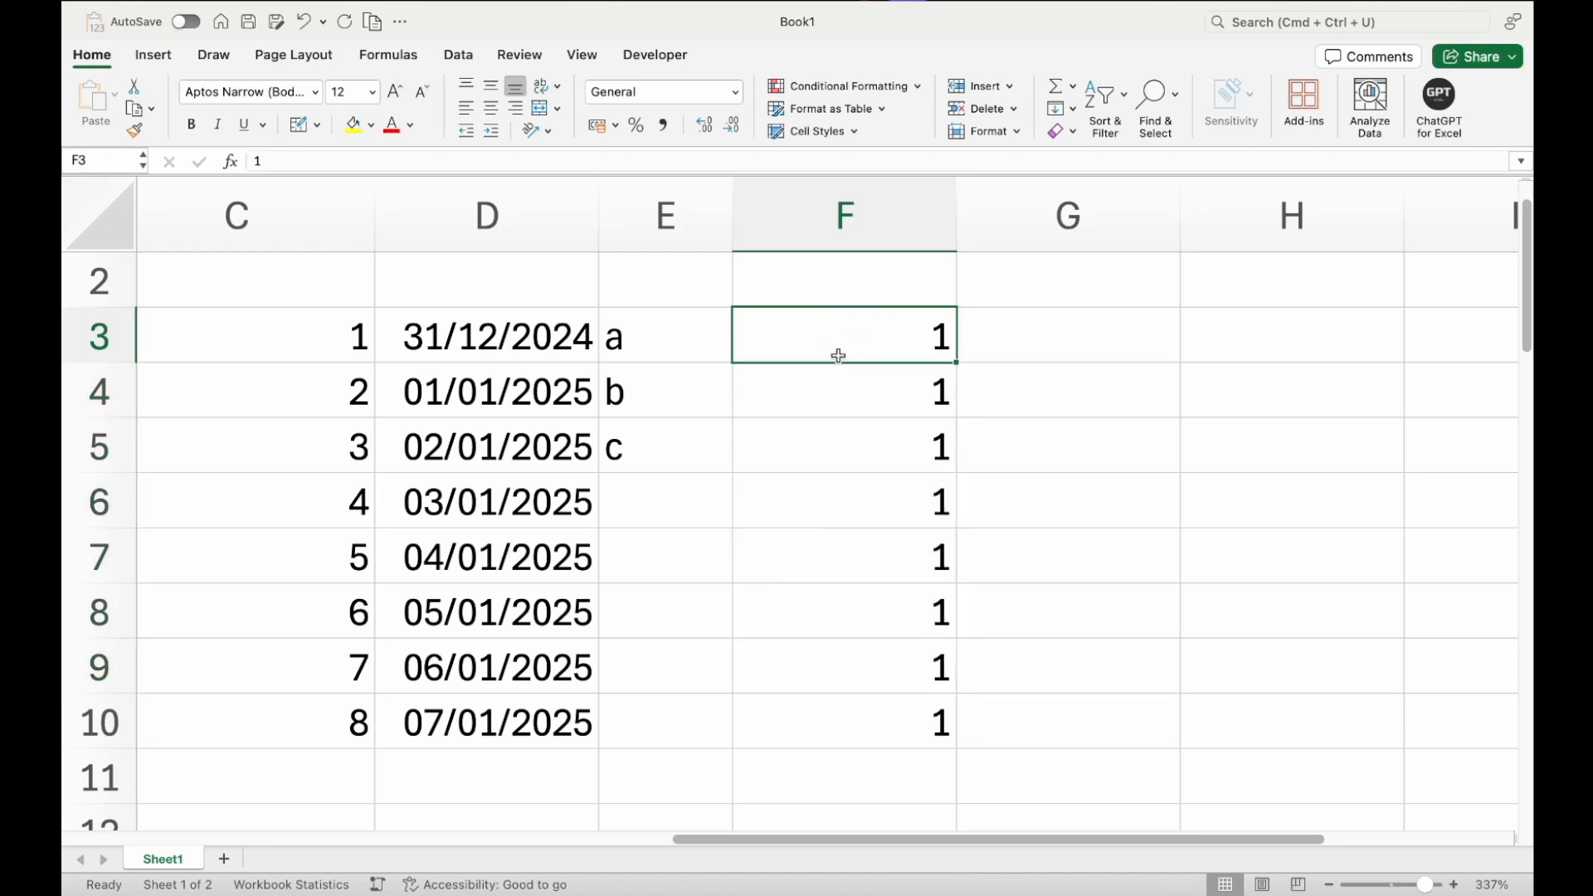
key(Down)
text(2)
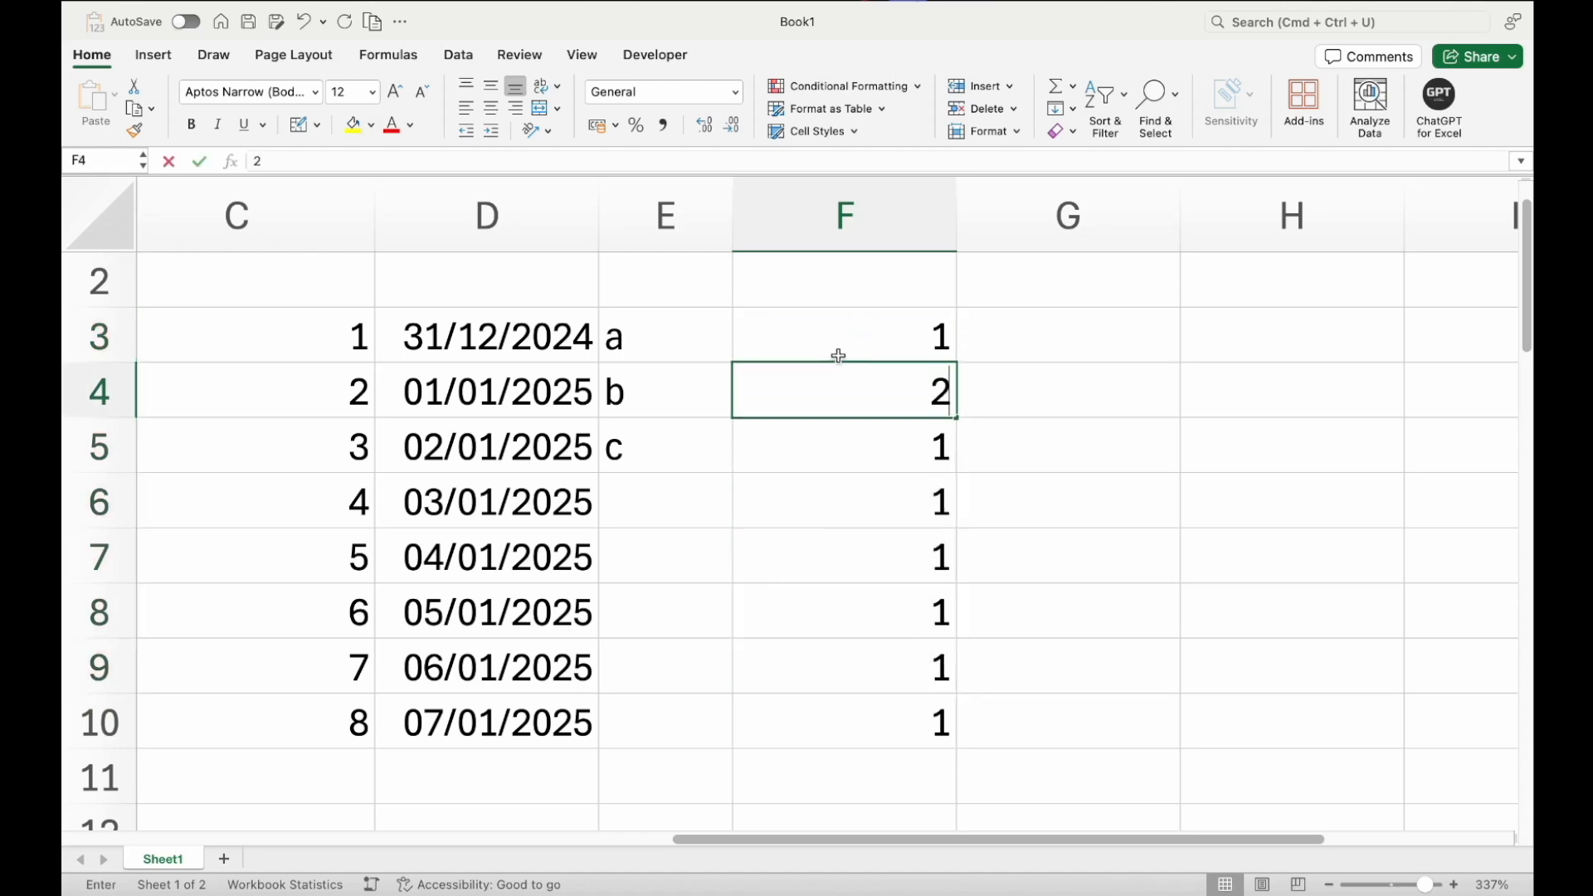
key(Return)
text(3)
key(Return)
key(Up)
key(Up)
key(Up)
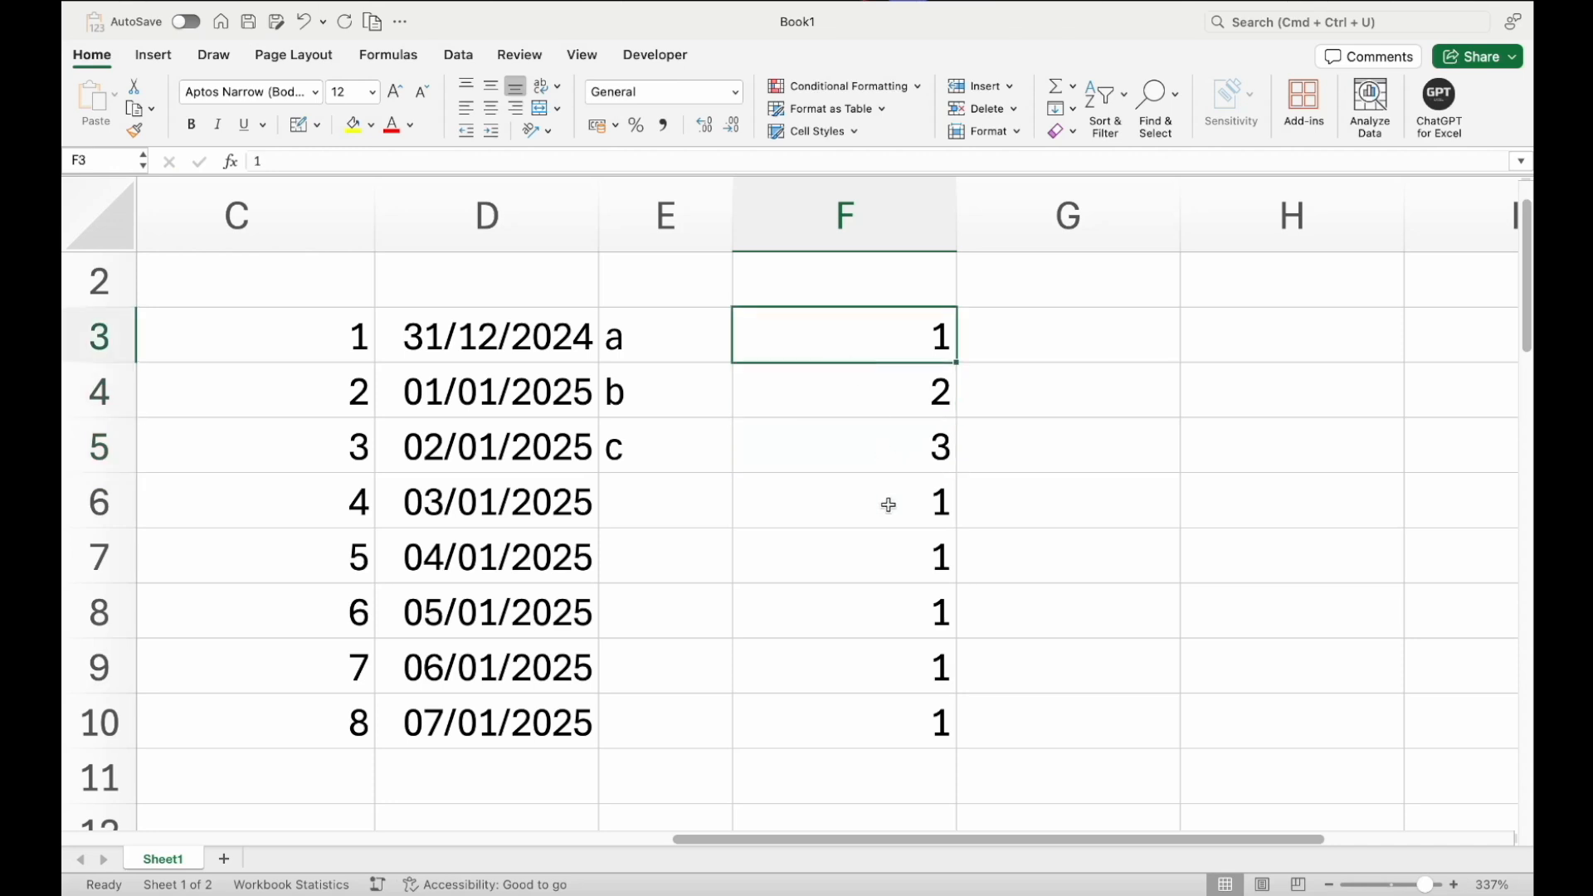
Clear F6:F10 and use Fill Down to copy F3's value through F3:F10
drag(885, 508, 896, 736)
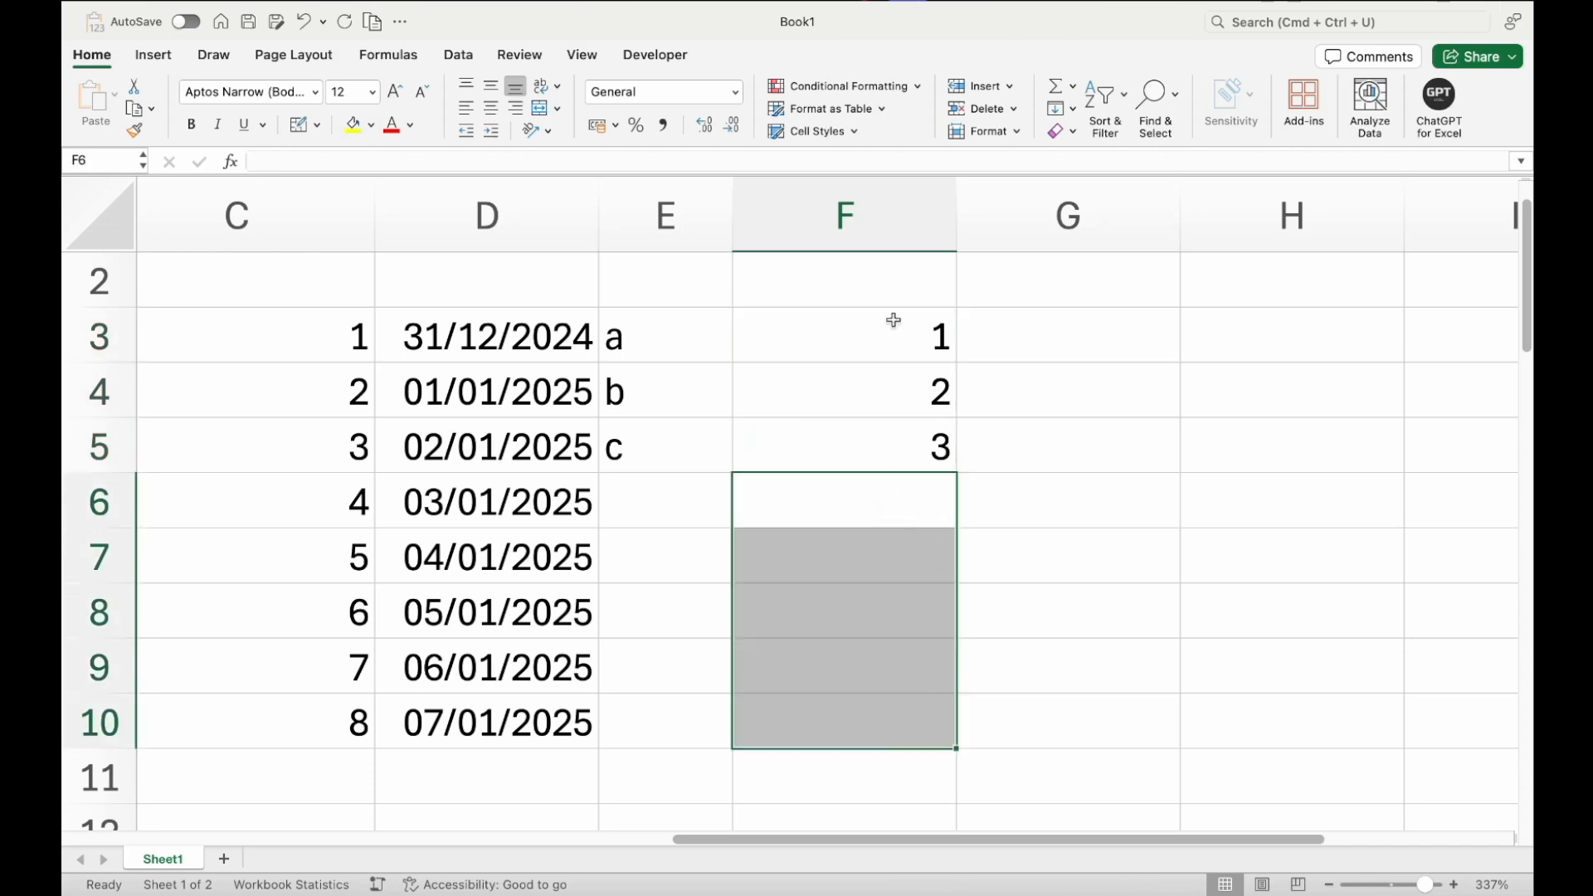
drag(888, 322, 953, 490)
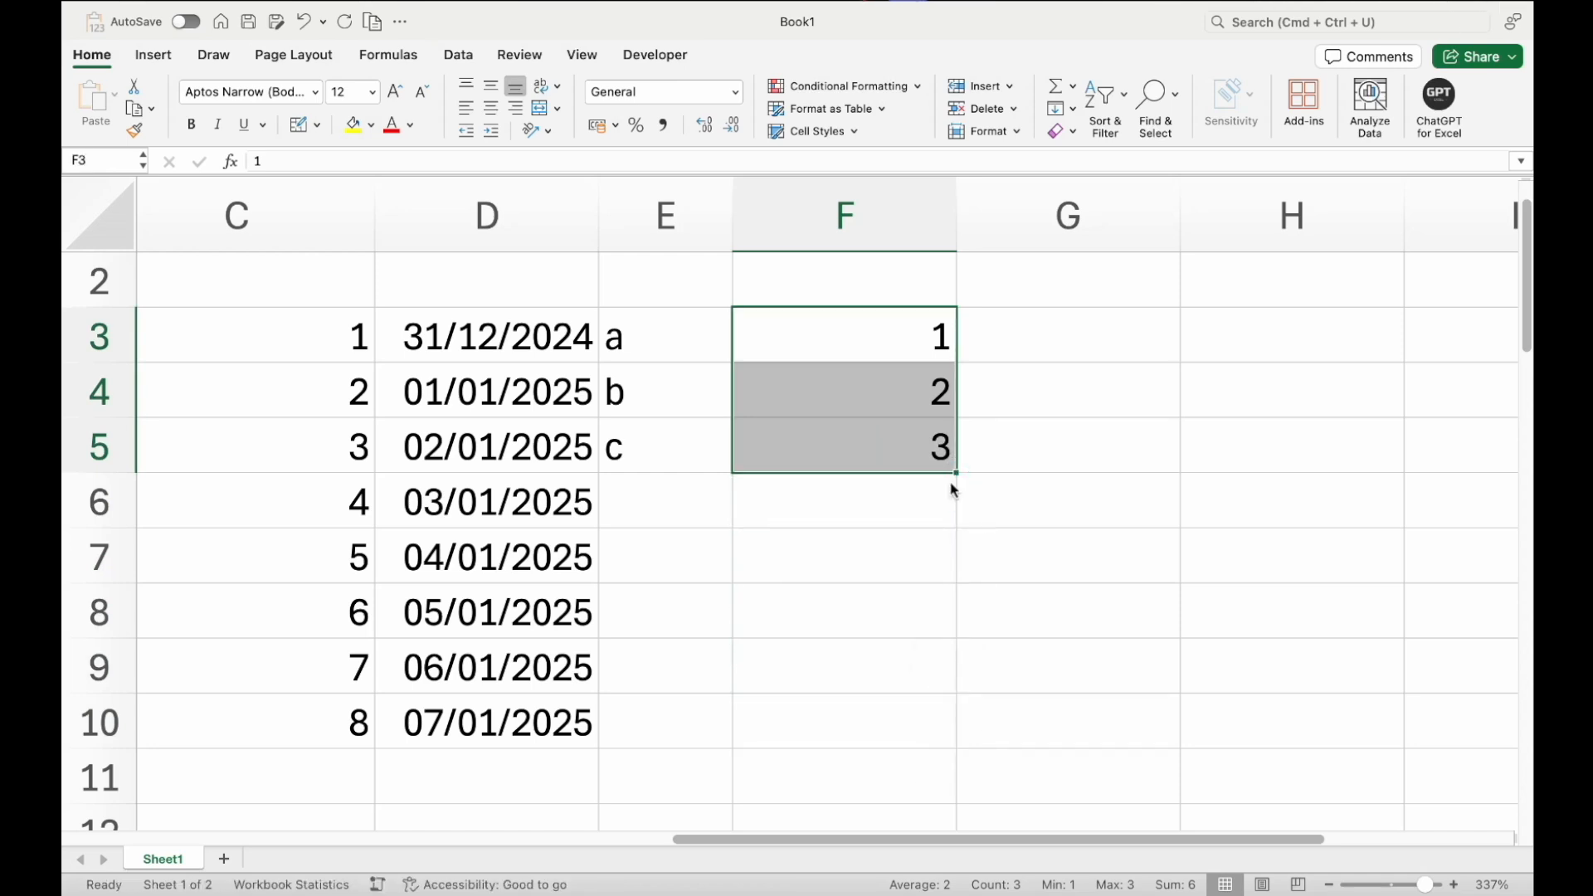
shift+click(890, 712)
key(ctrl+d)
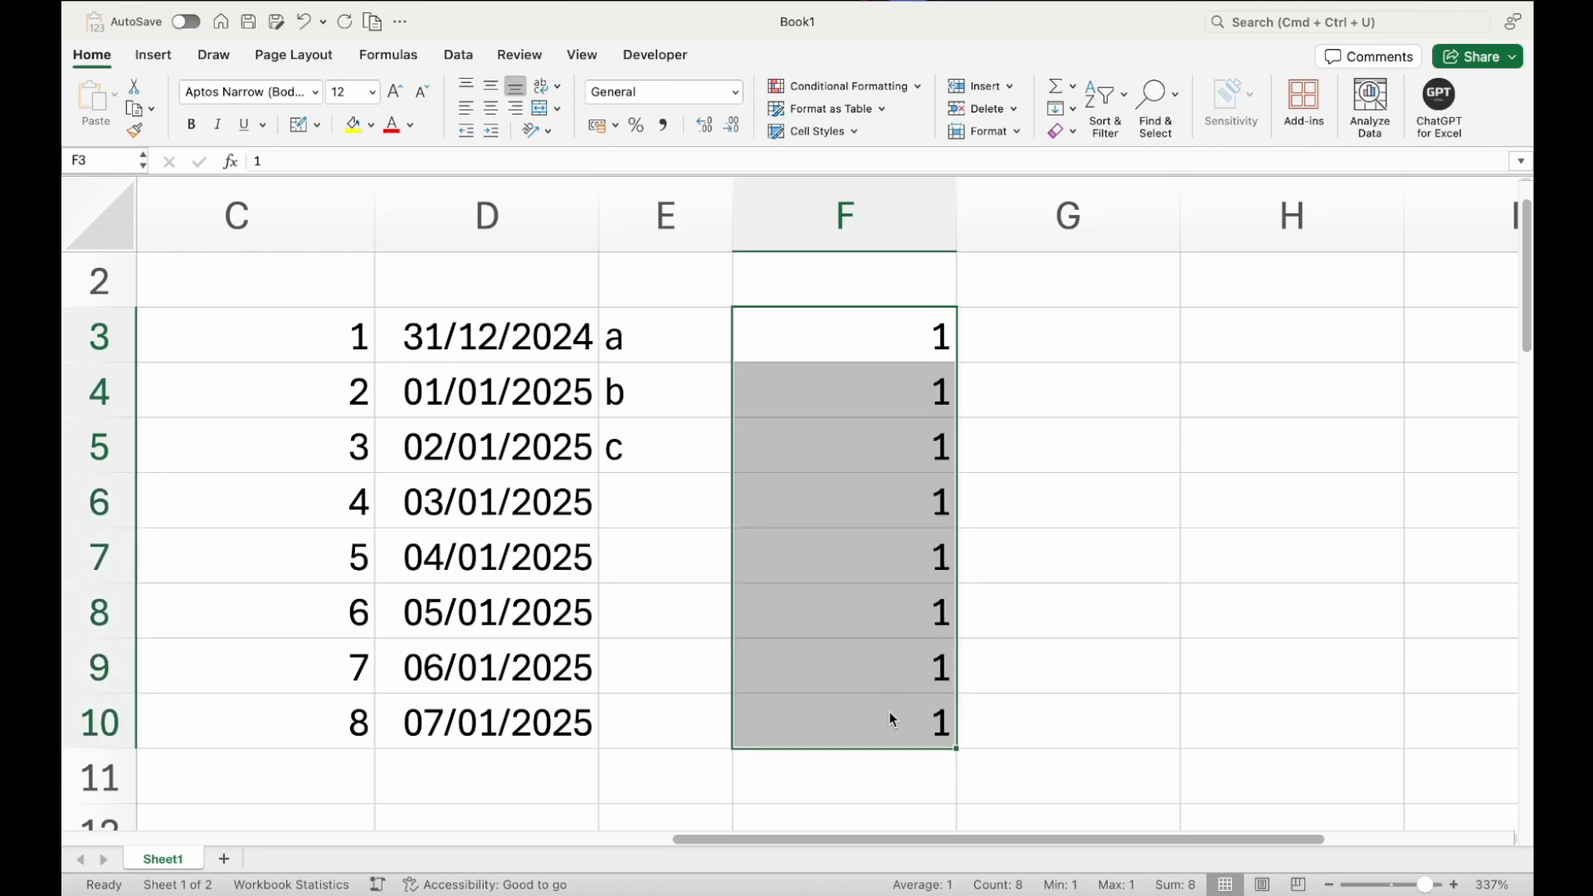
click(896, 336)
drag(895, 336, 879, 700)
scroll(878, 699, left, 10)
scroll(878, 699, up, 1)
scroll(879, 699, left, 5)
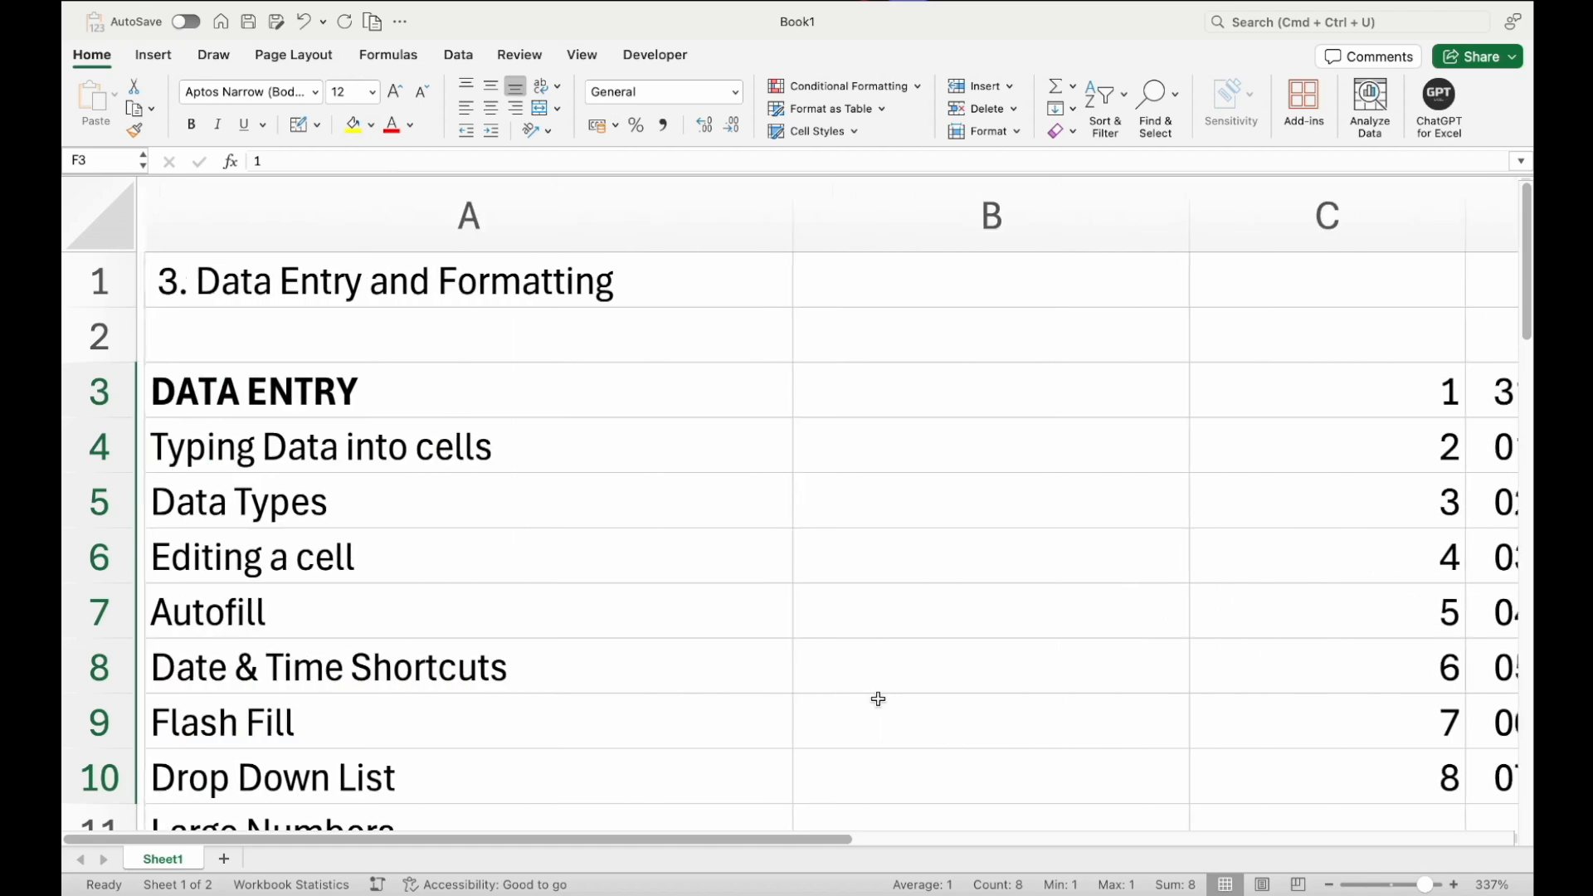
scroll(537, 633, right, 1)
scroll(514, 631, left, 1)
scroll(514, 630, down, 2)
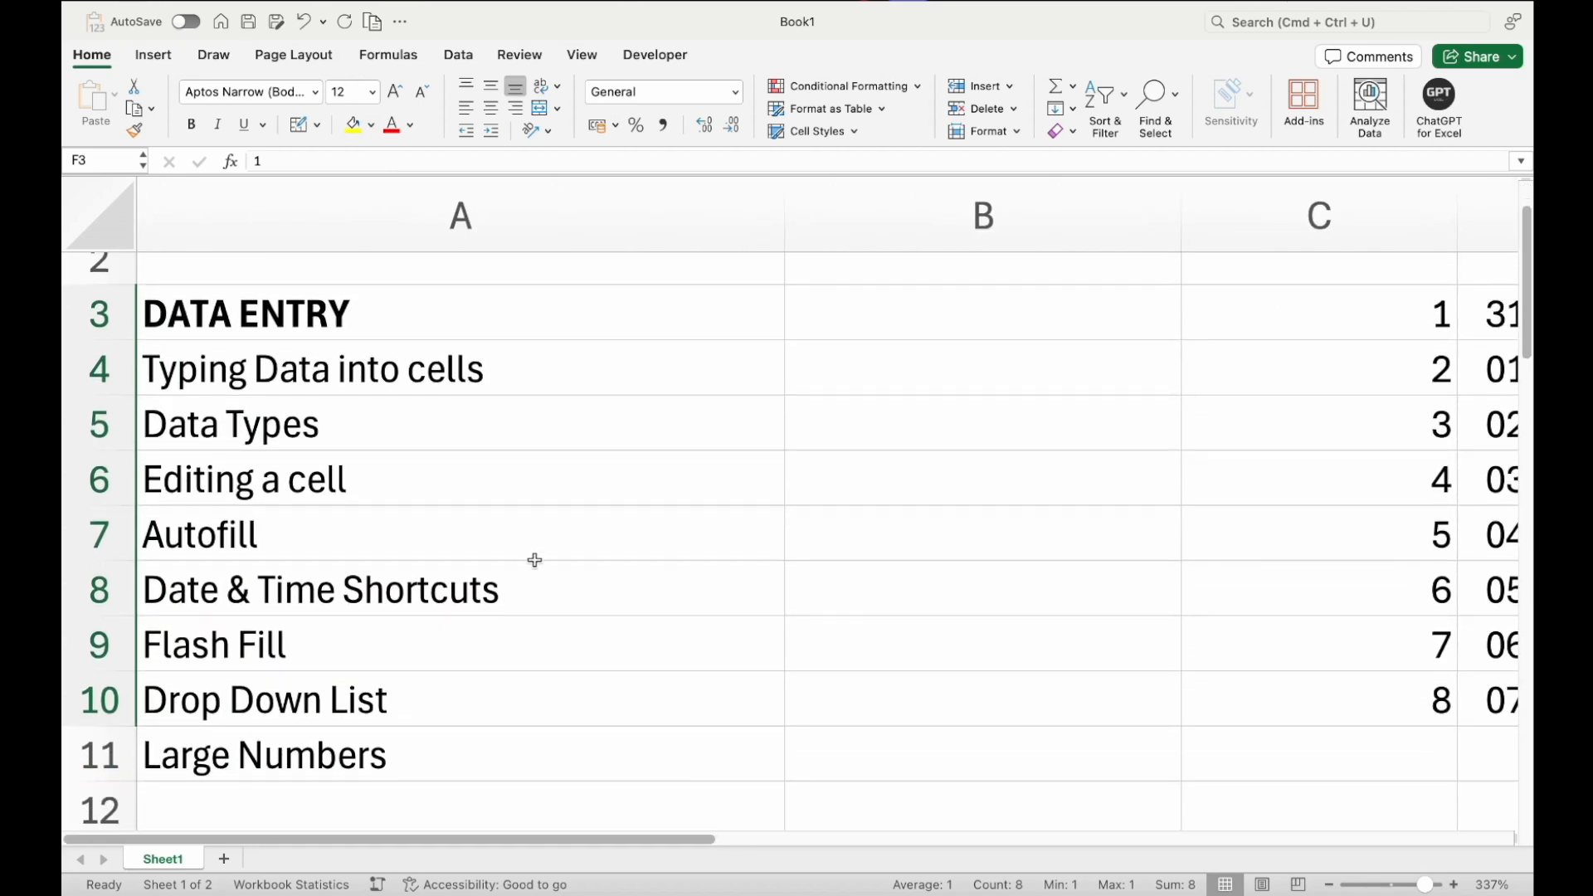
Insert today's date into B8 with the date shortcut
click(534, 587)
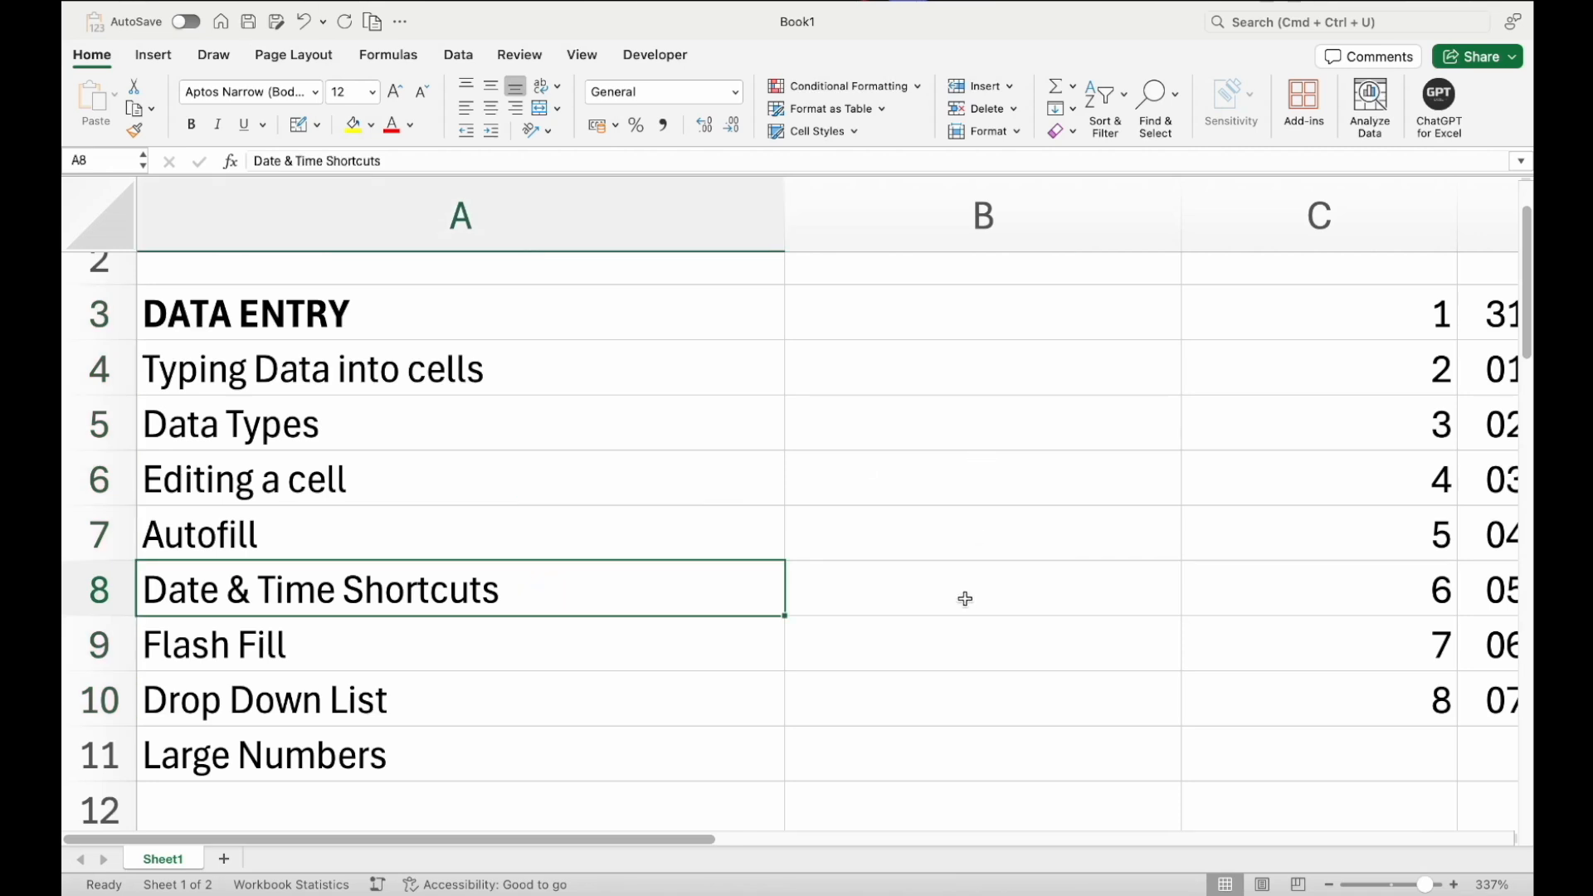
click(965, 599)
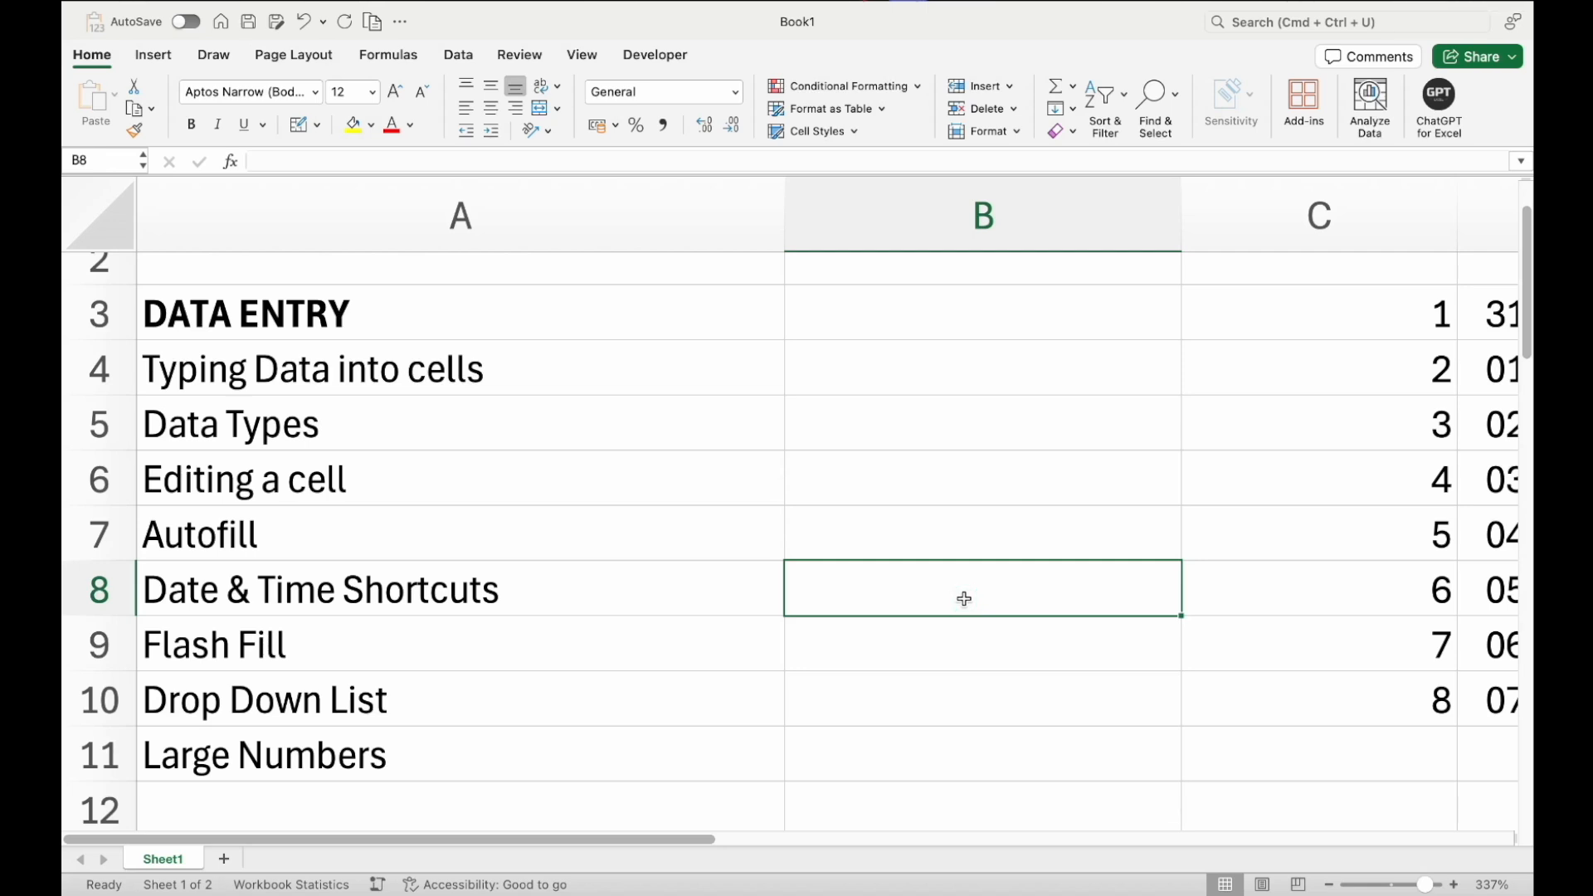
key(ctrl+semicolon)
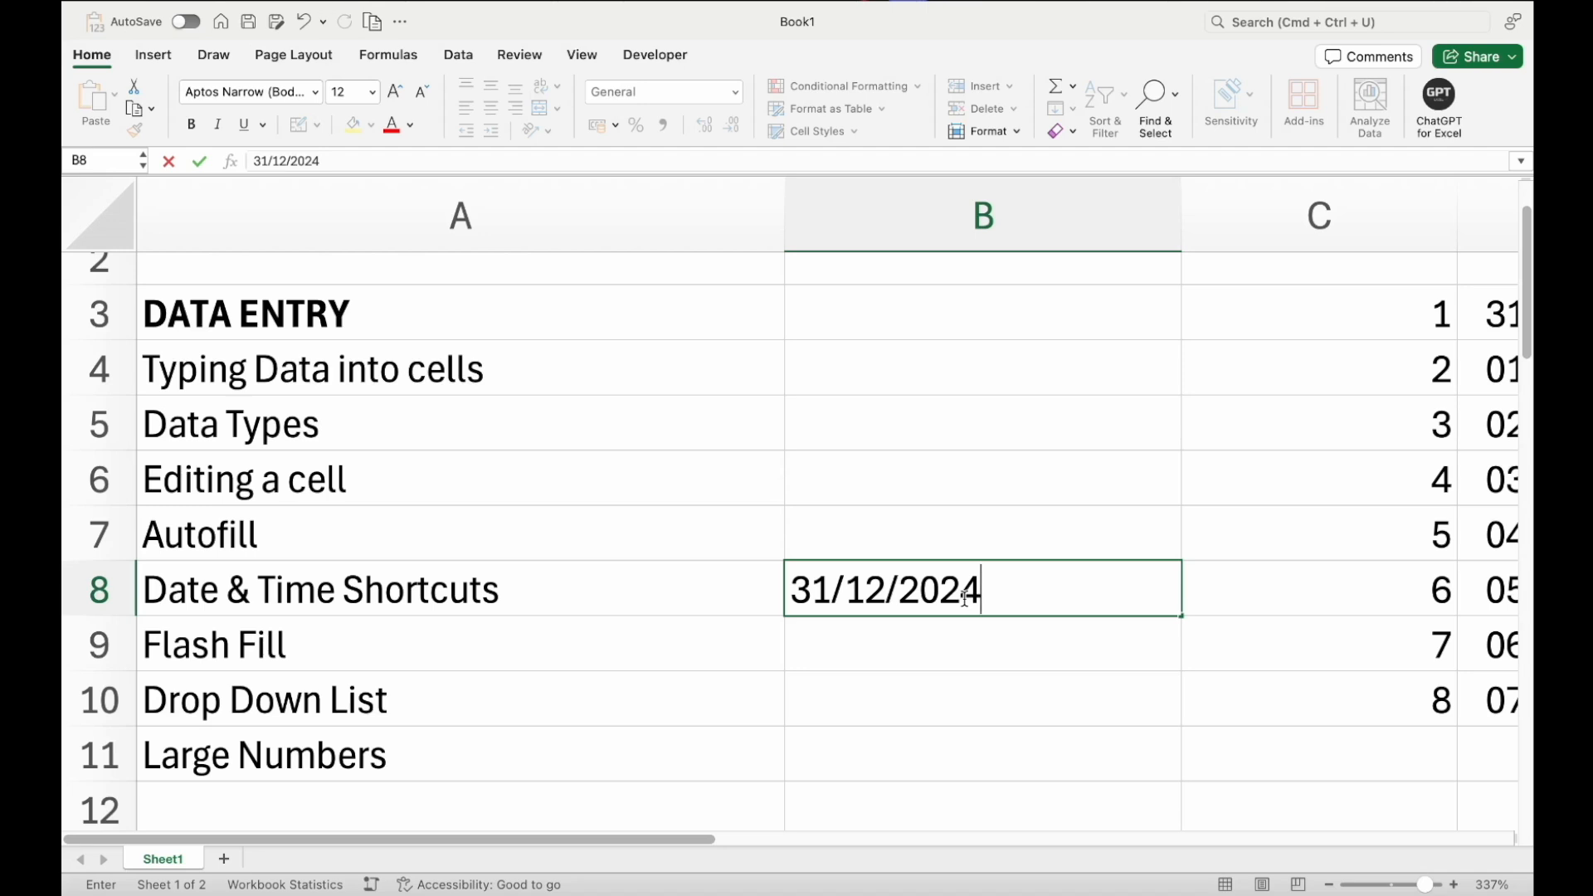
key(Return)
click(965, 604)
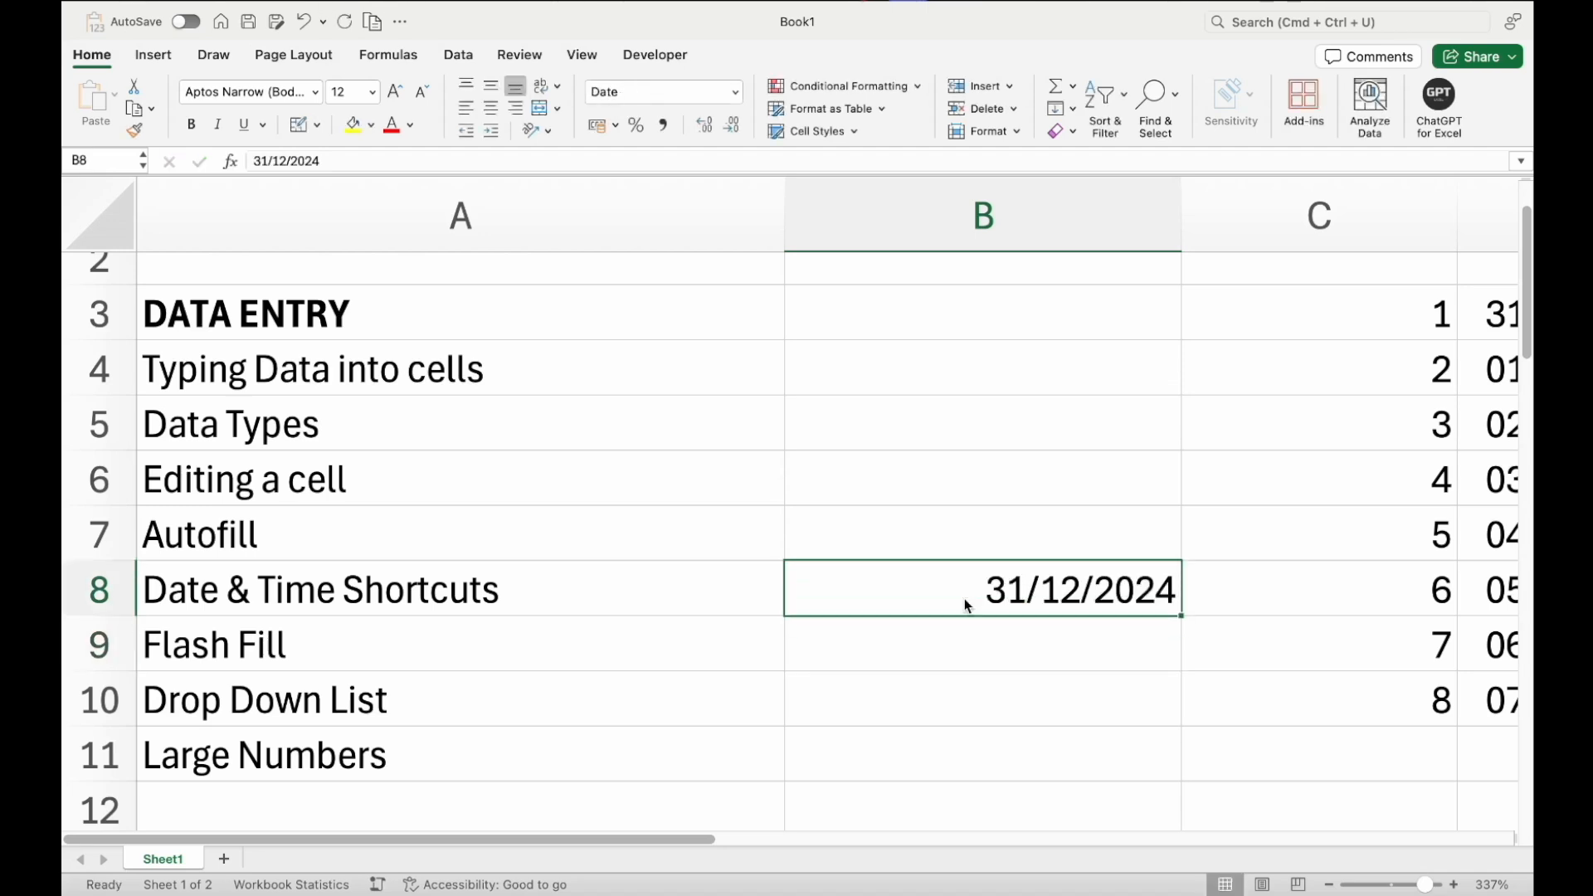
key(Return)
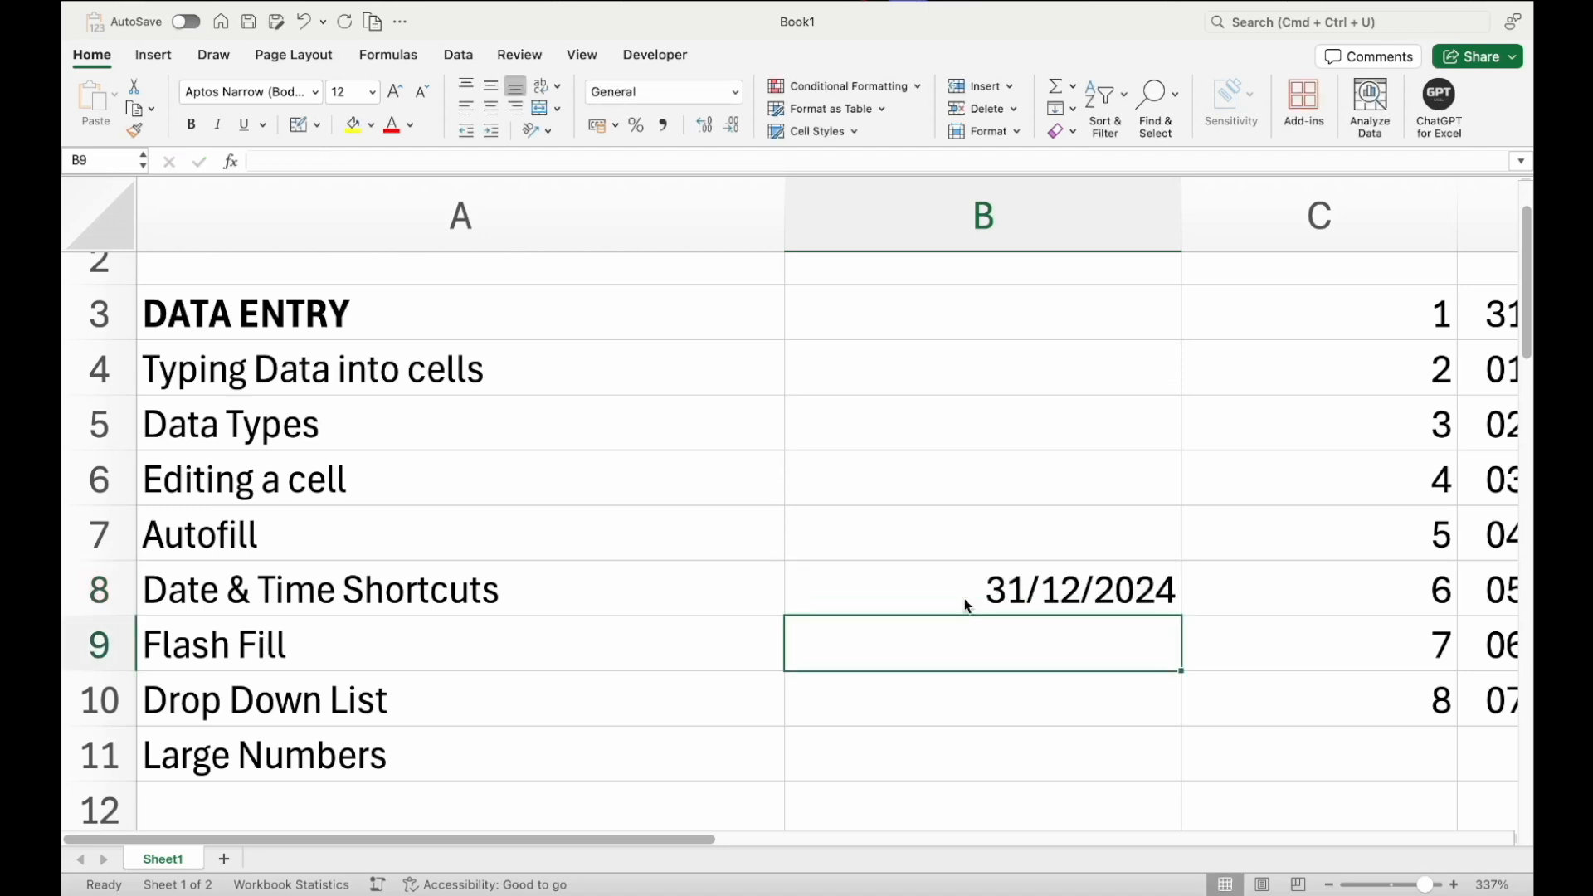
Insert the current time into B9 with the time shortcut
key(ctrl+semicolon)
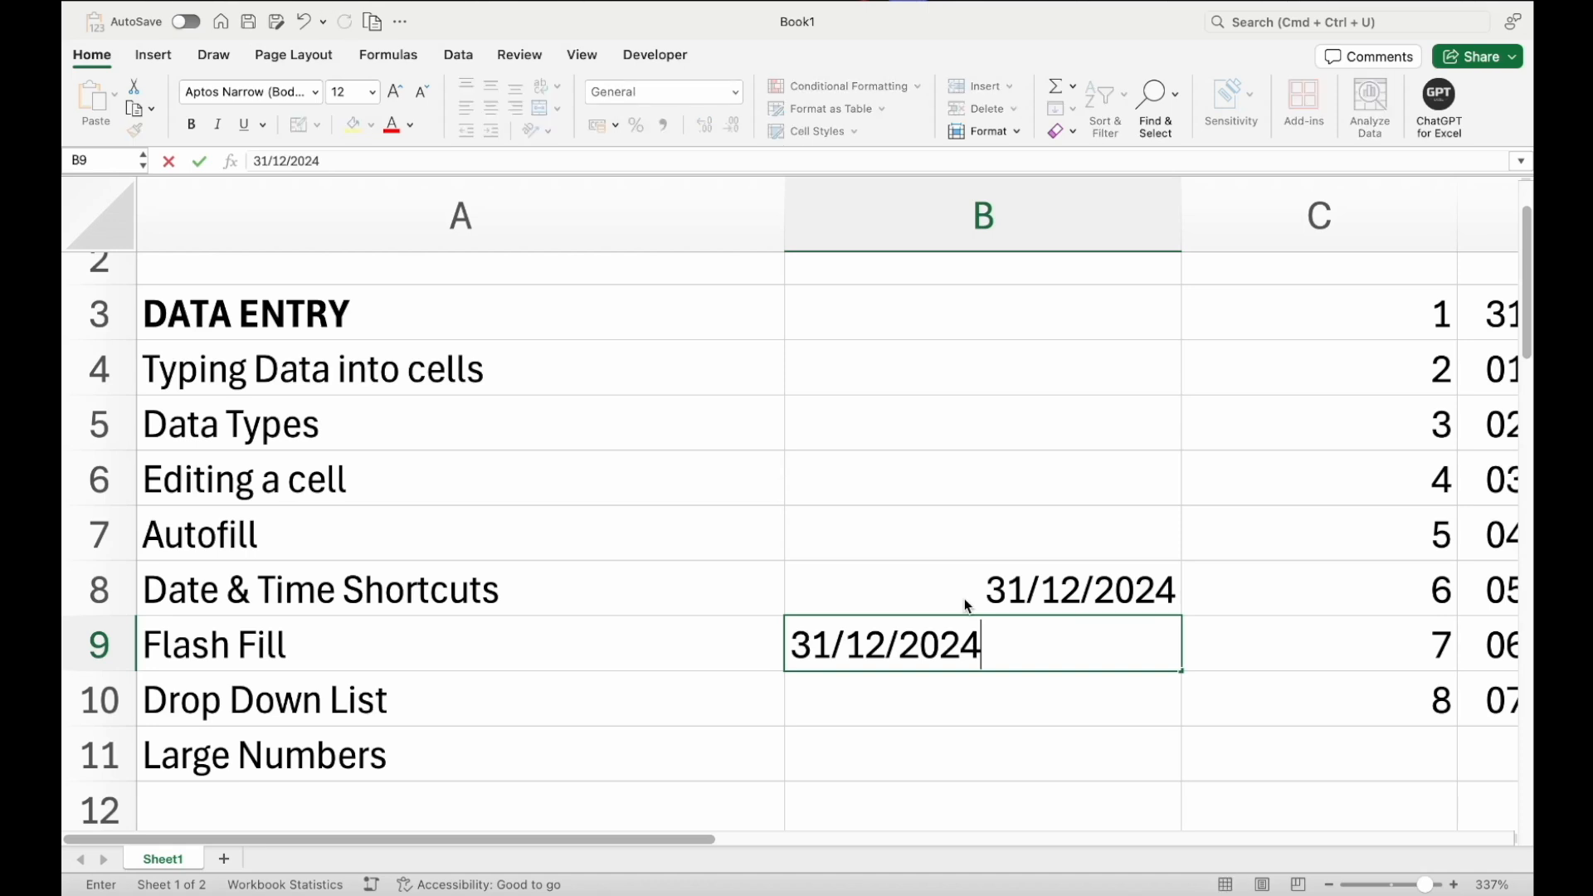
key(Escape)
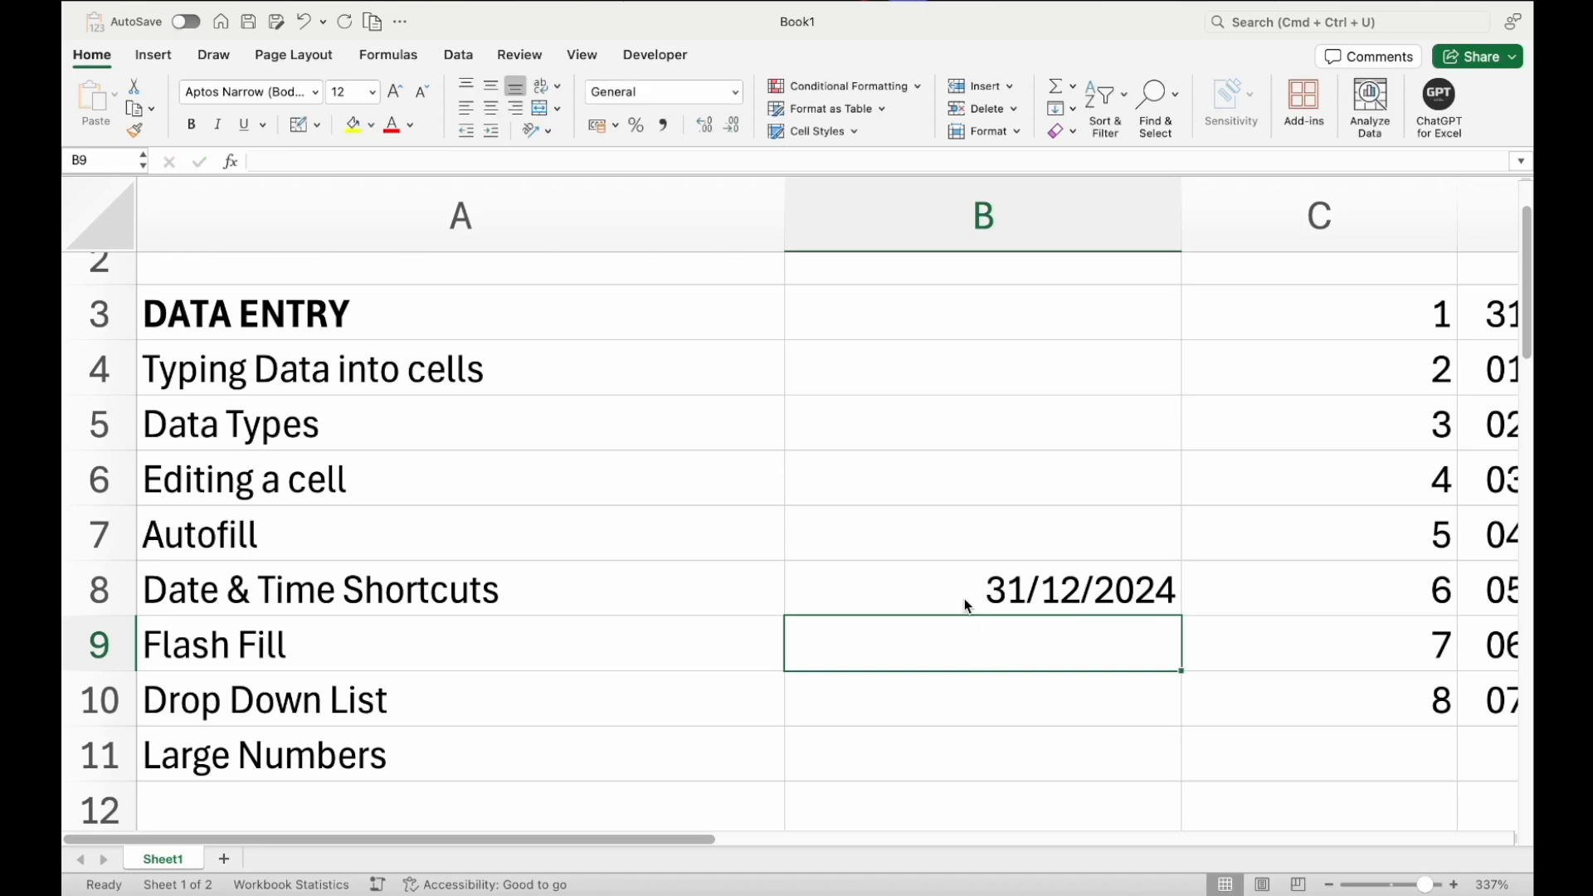
key(ctrl+shift+semicolon)
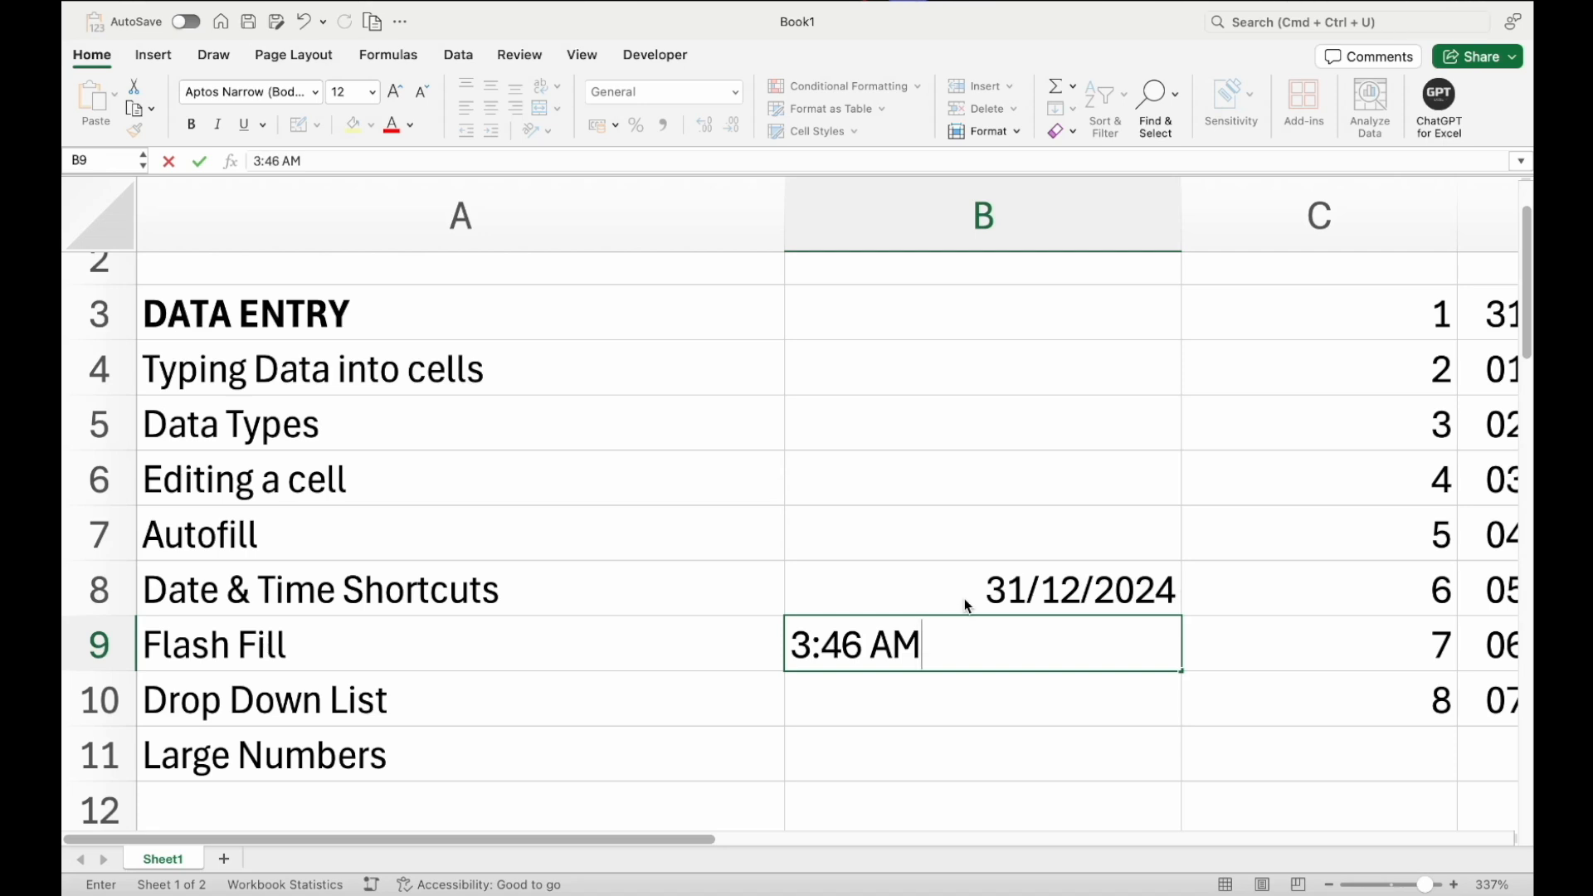
key(Return)
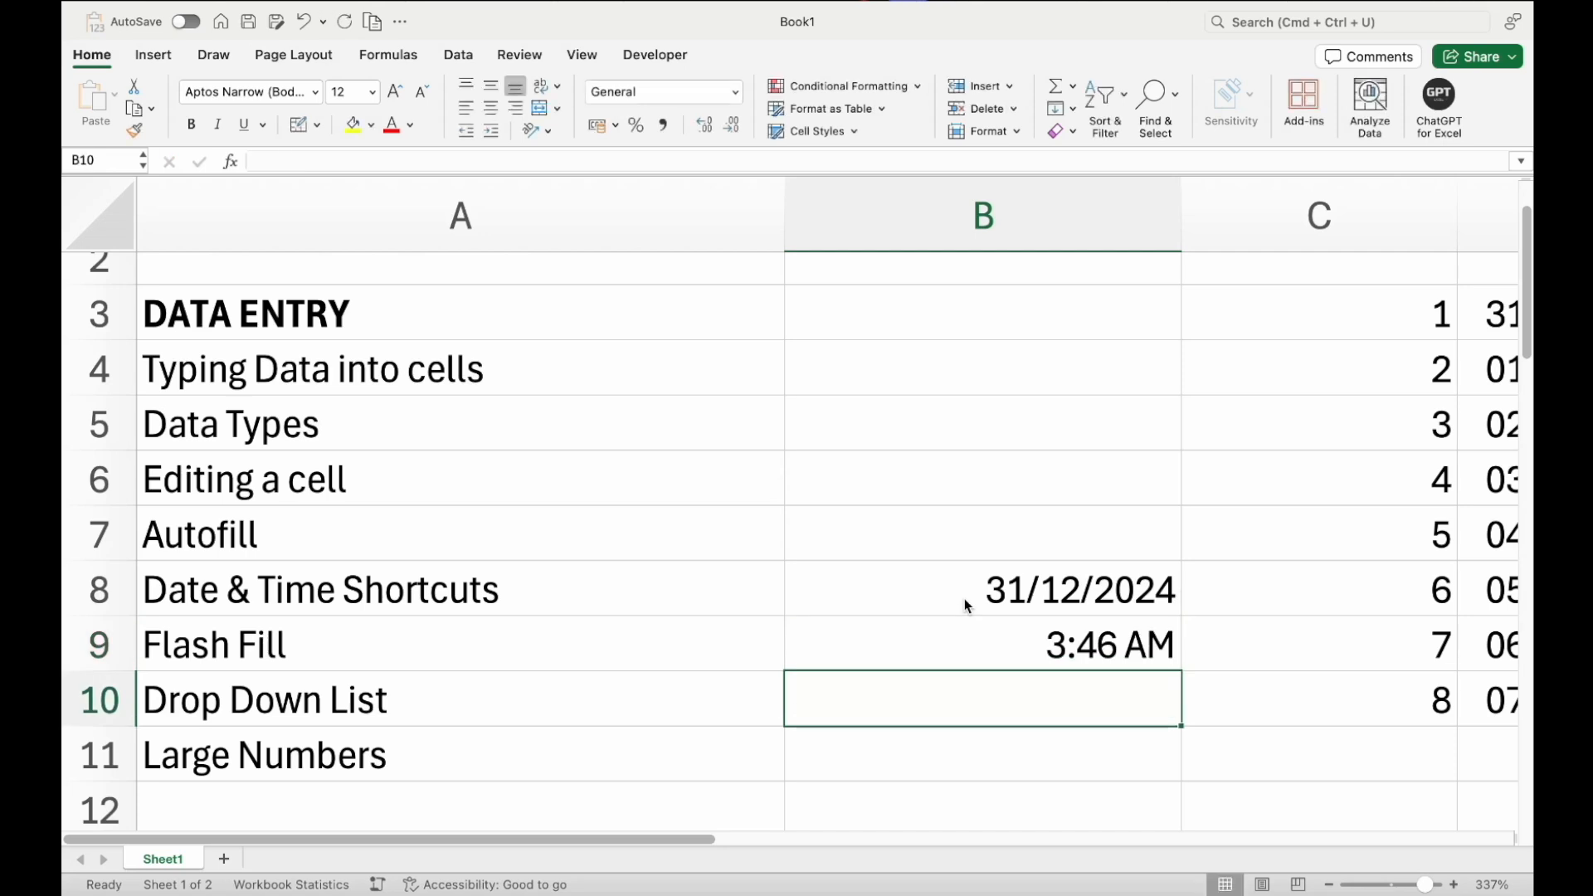
Inspect the date and time entries in B8:B9 and their topic labels in column A
click(966, 606)
key(shift+Down)
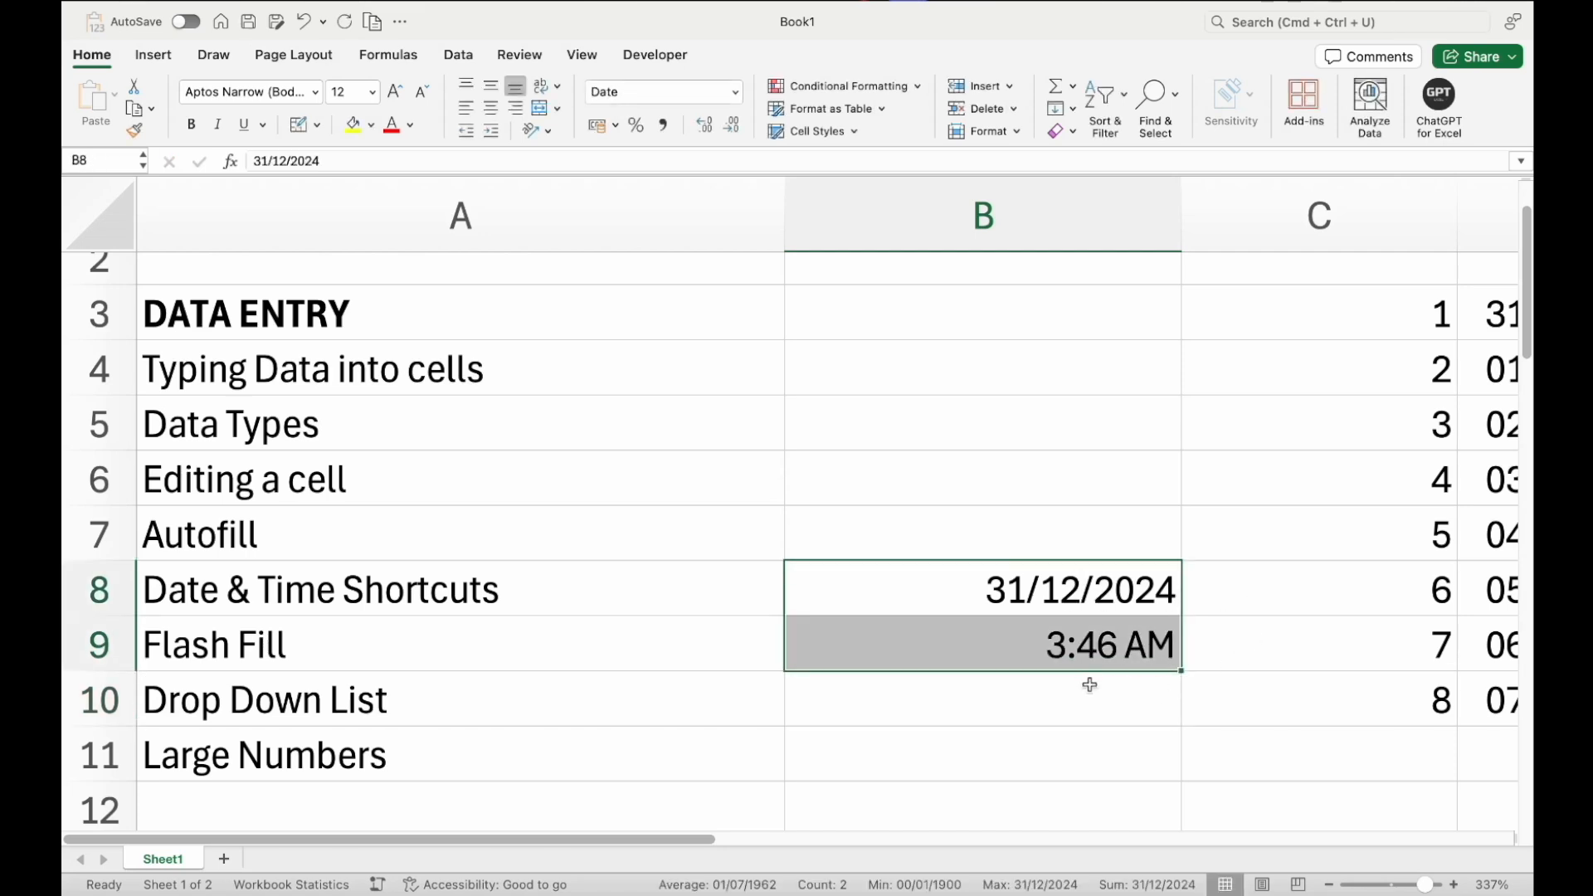
click(1096, 648)
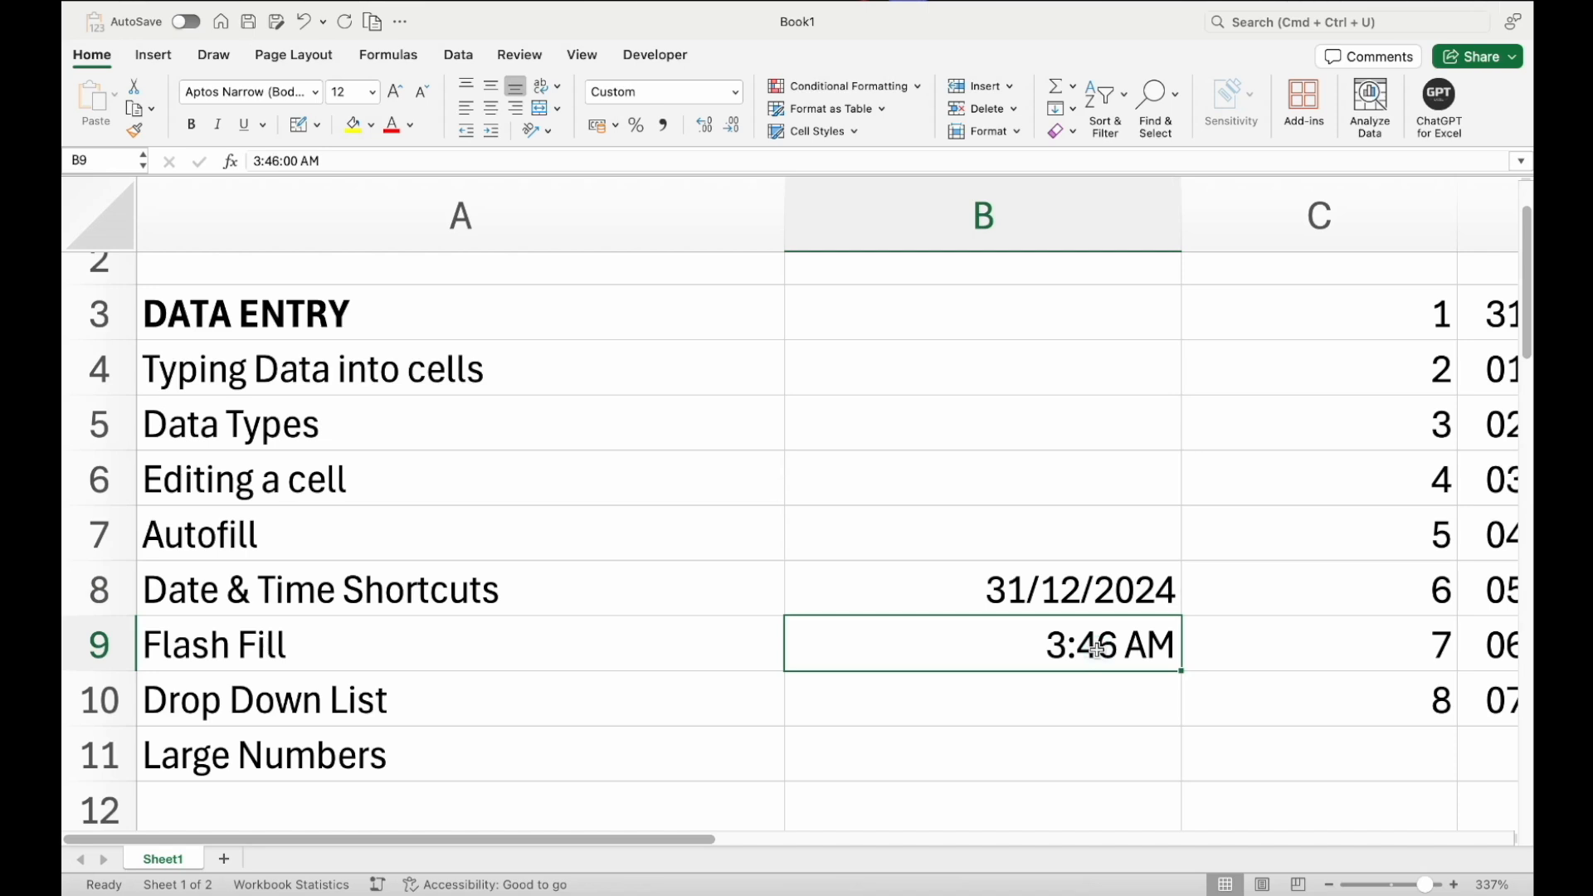
click(1076, 584)
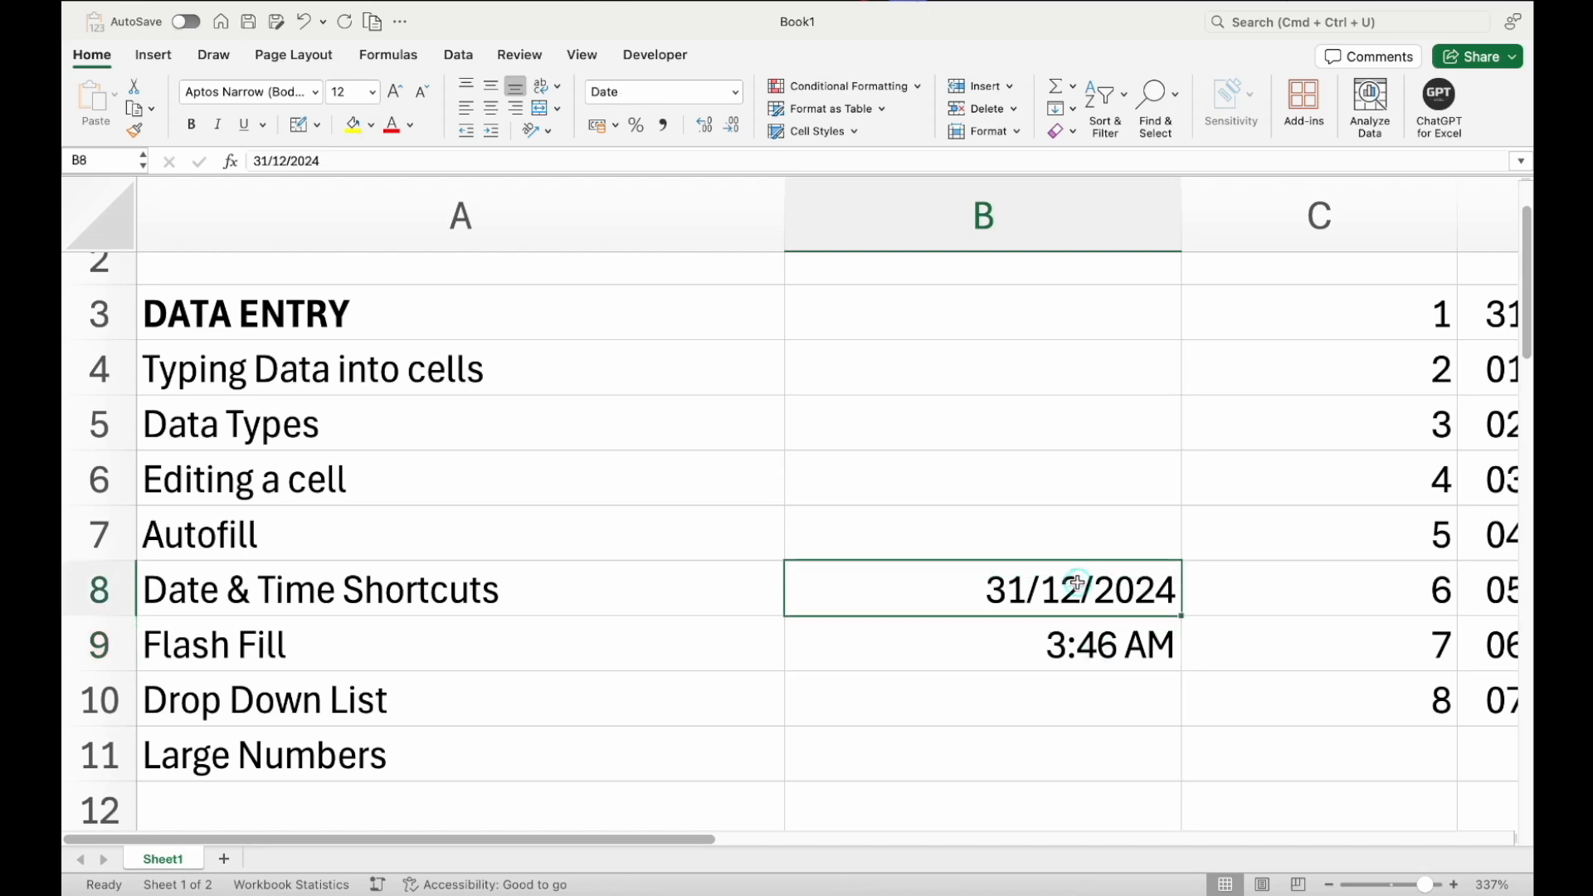
click(554, 596)
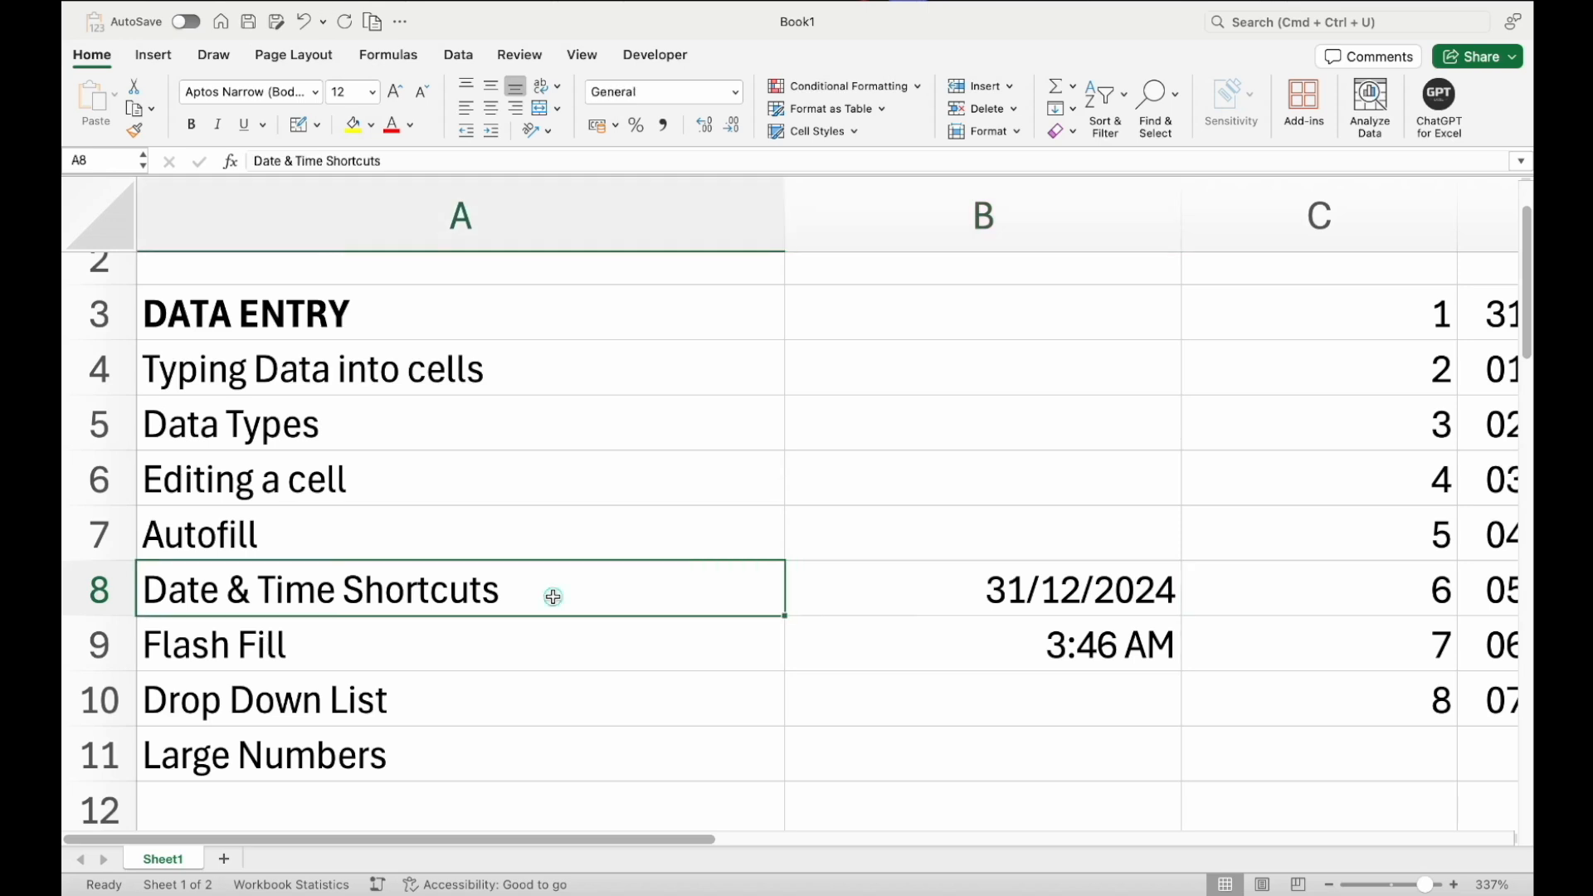
click(487, 646)
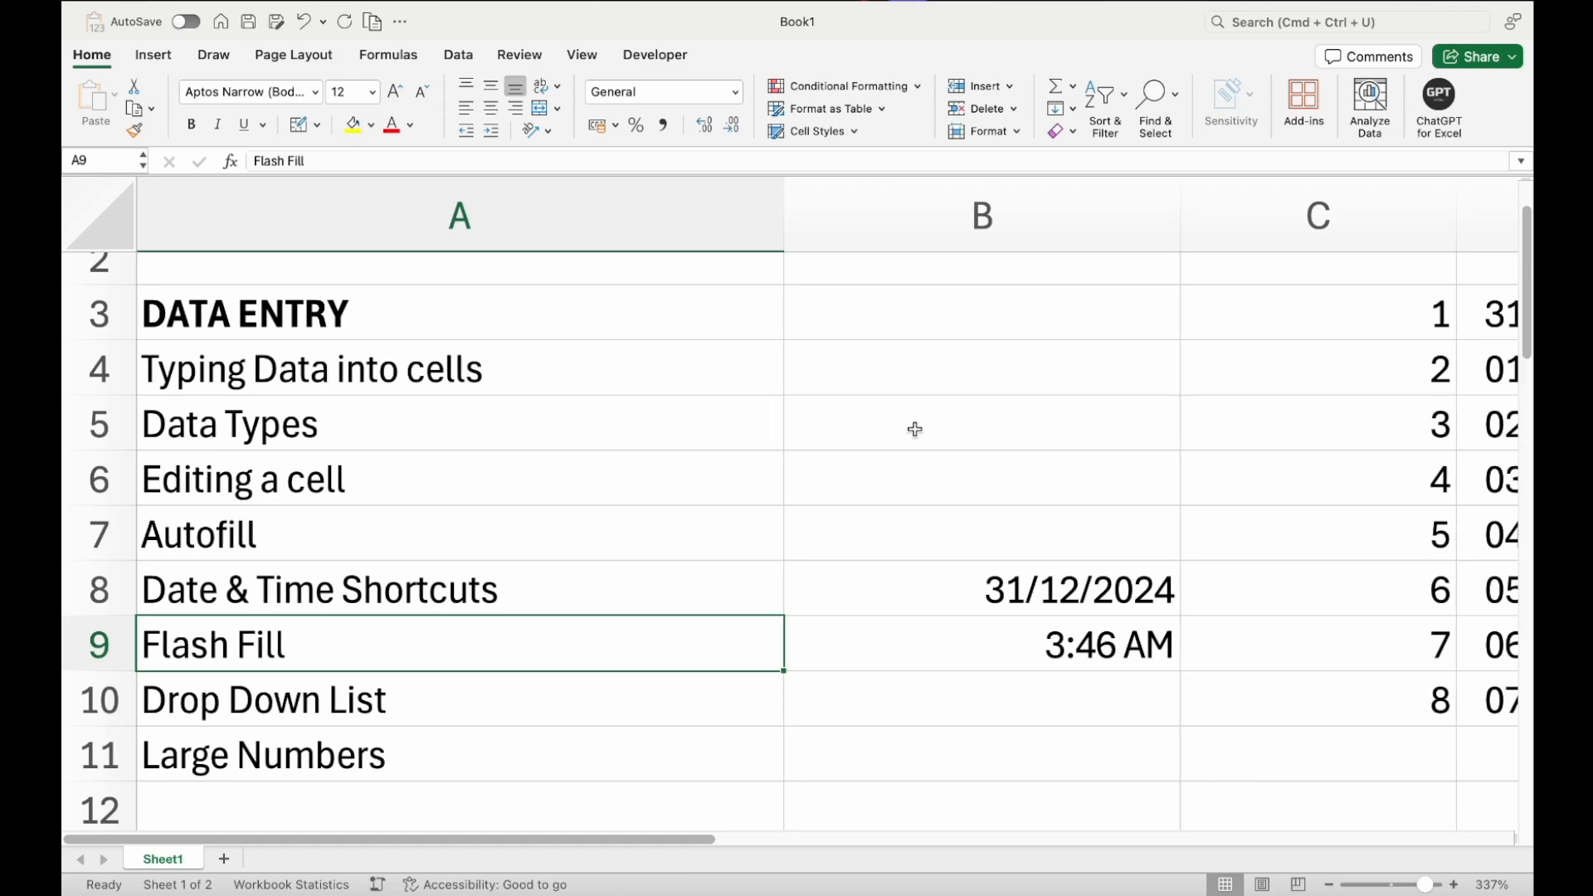
scroll(915, 429, right, 10)
scroll(915, 429, right, 2)
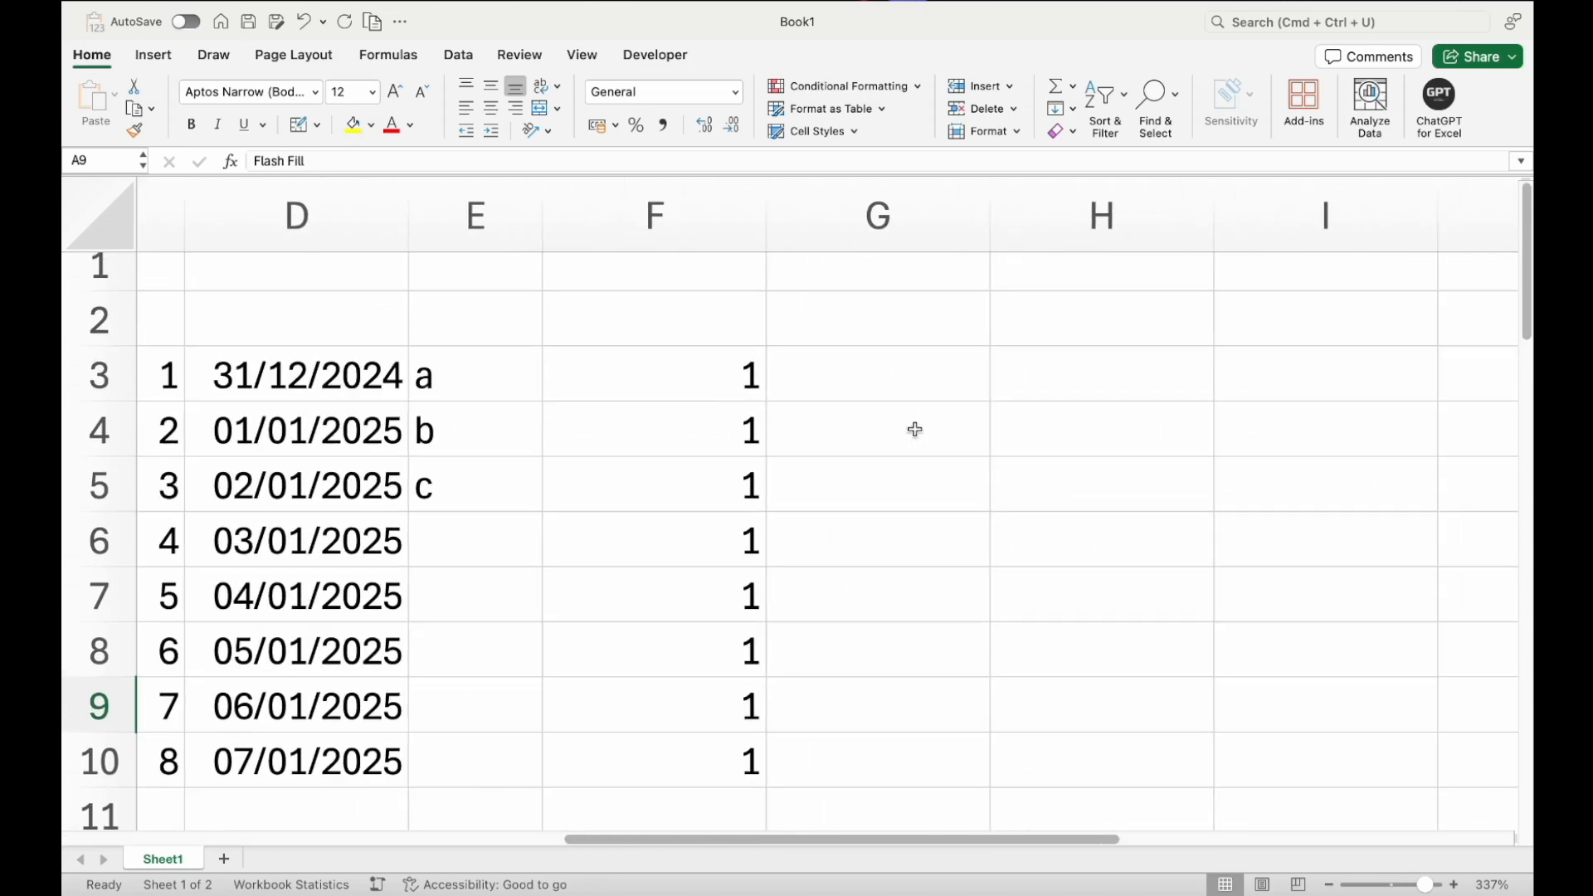
Enter the sample code abc-d in H3
click(1030, 370)
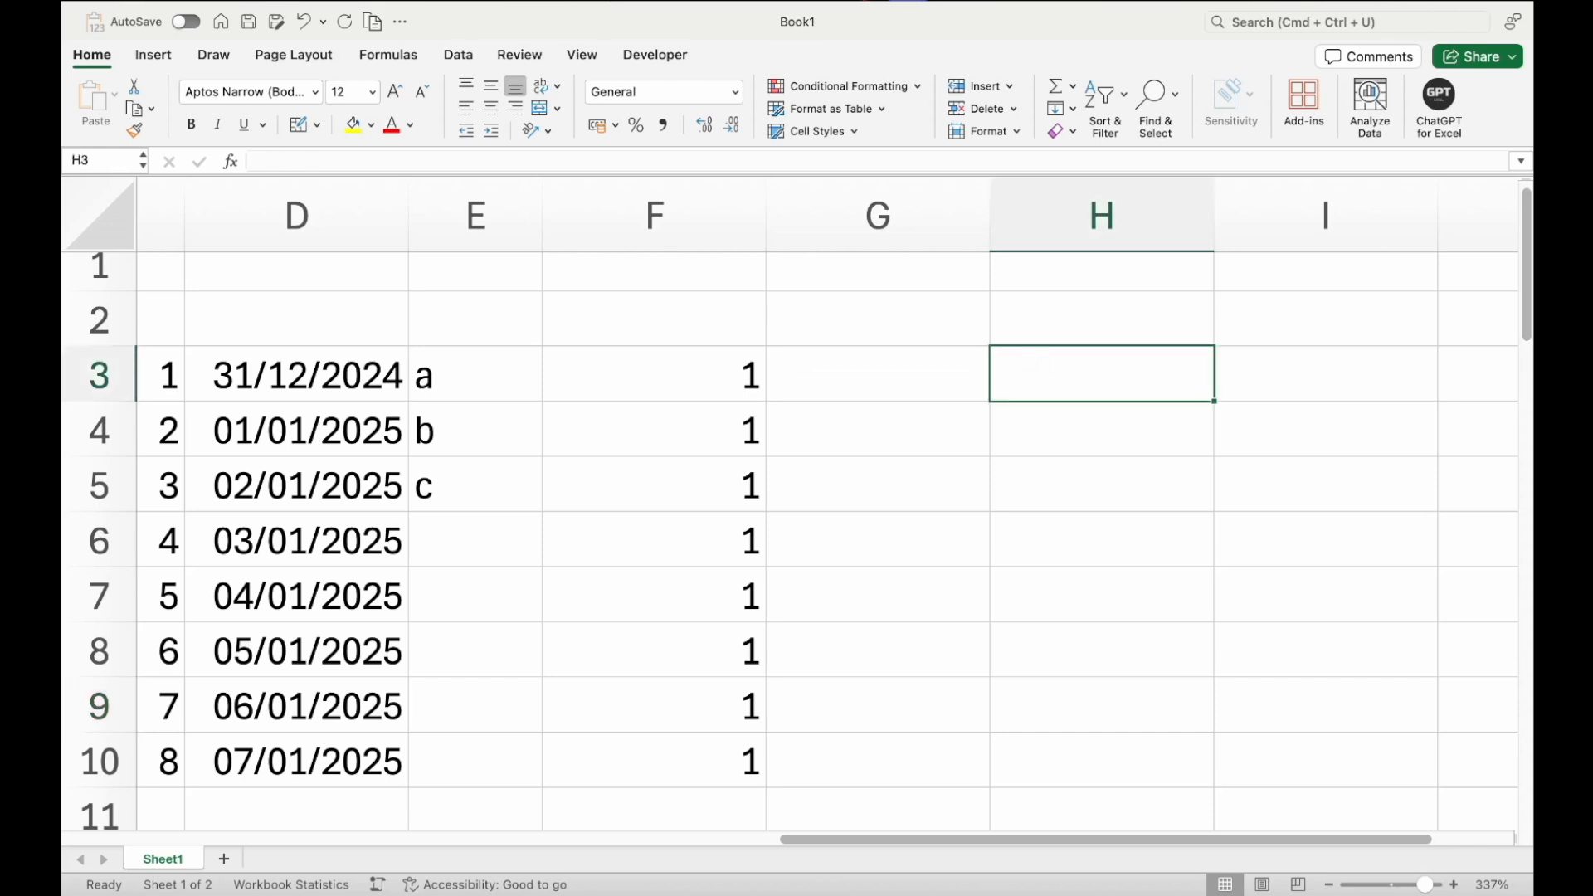
text(abcd)
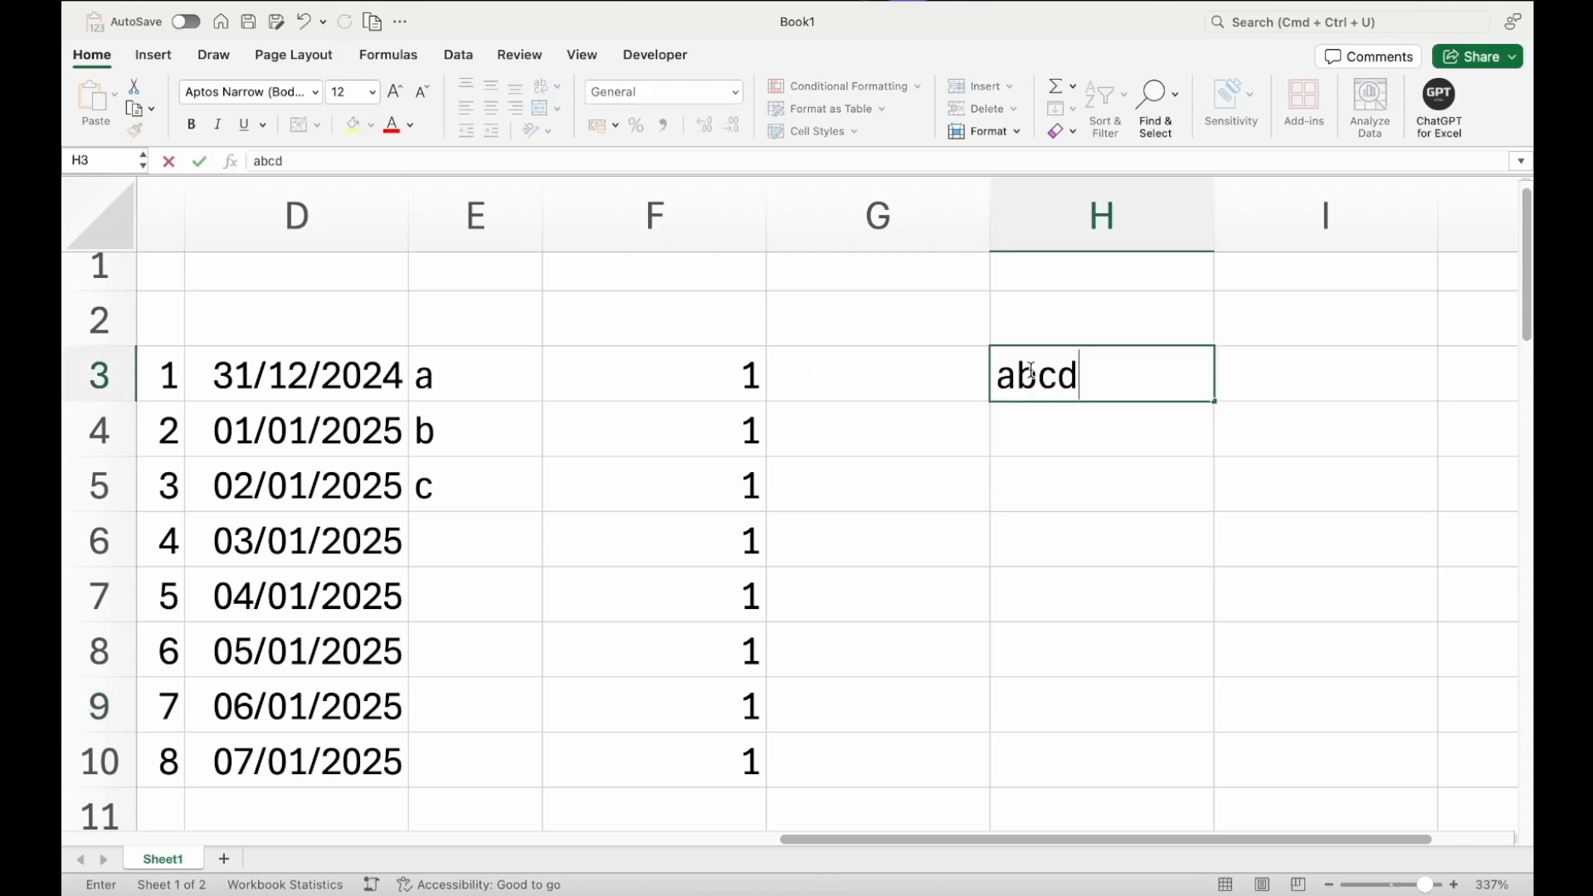
key(BackSpace)
text(-d)
key(Return)
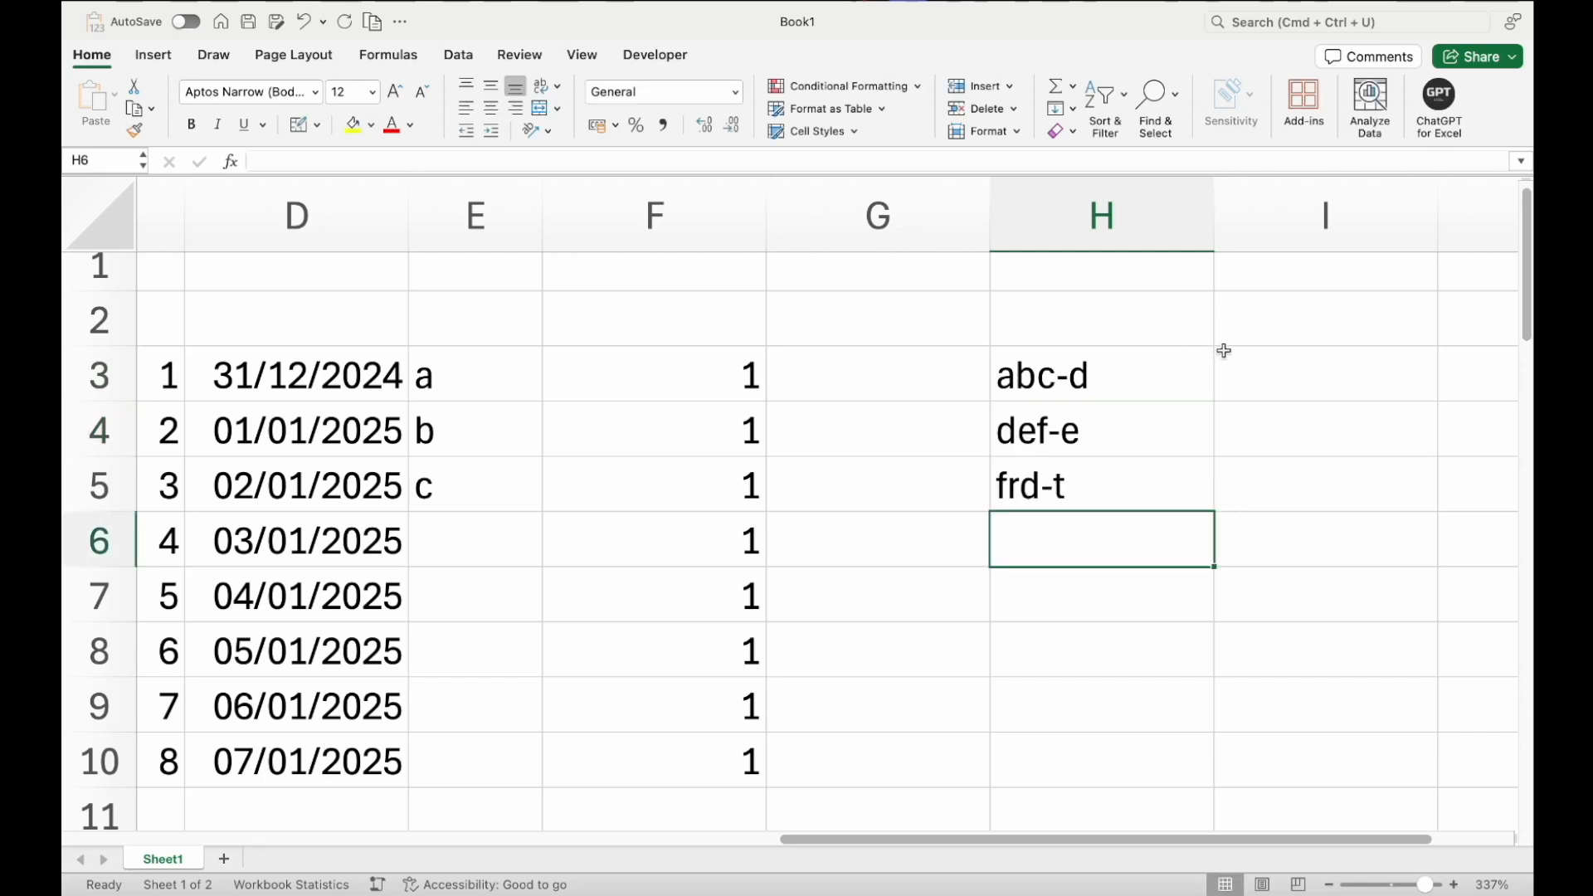
Enter d in I3 as an example and Flash Fill I4:I5 with the letter after each hyphen
click(1251, 366)
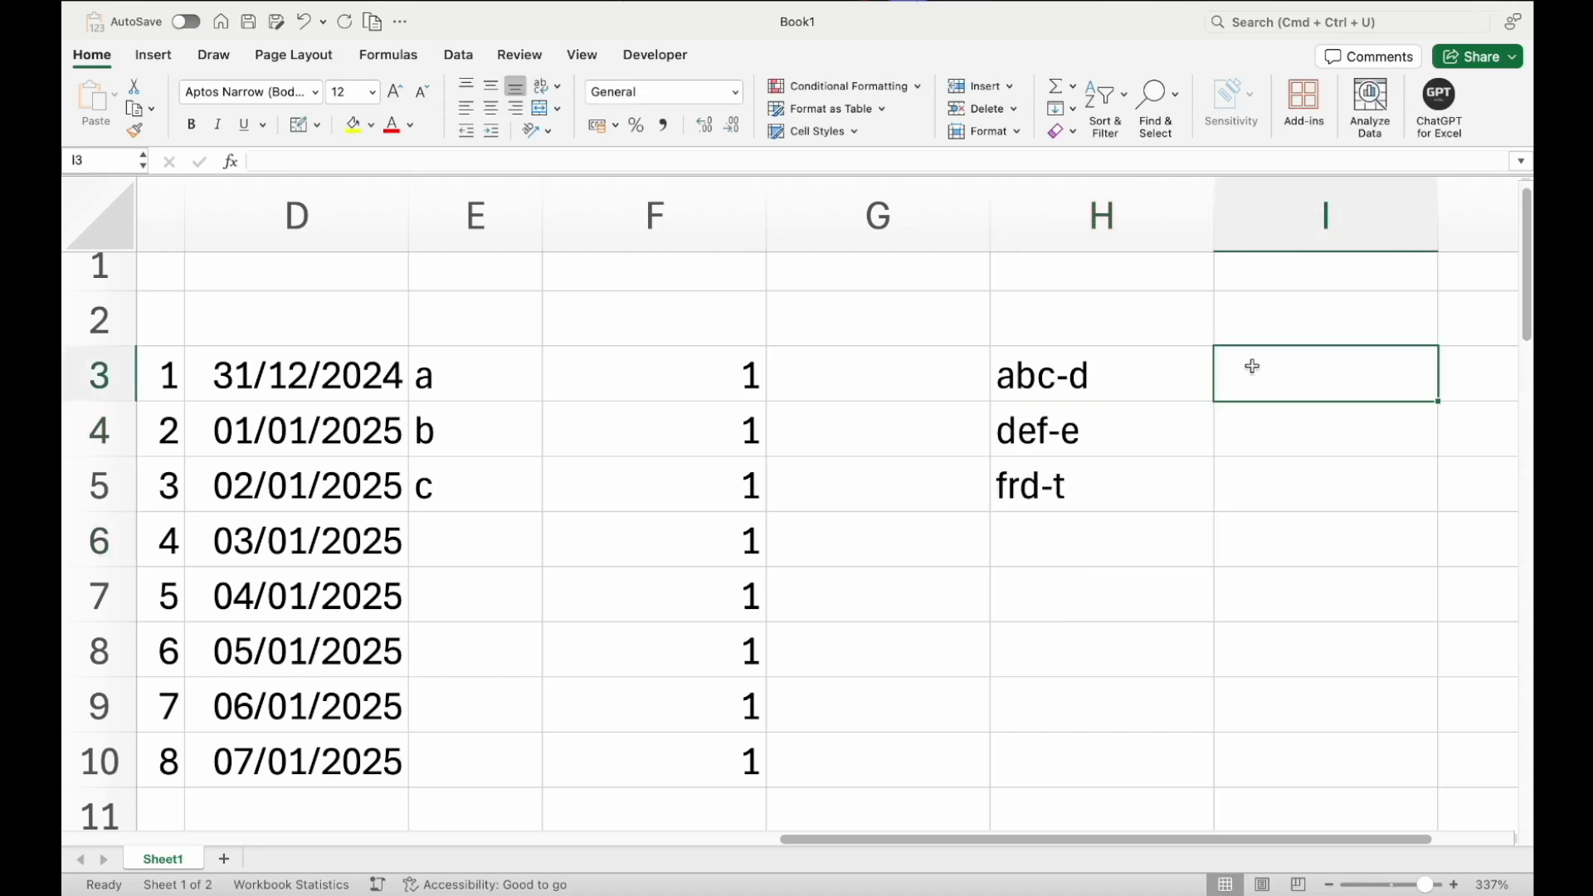
text(d)
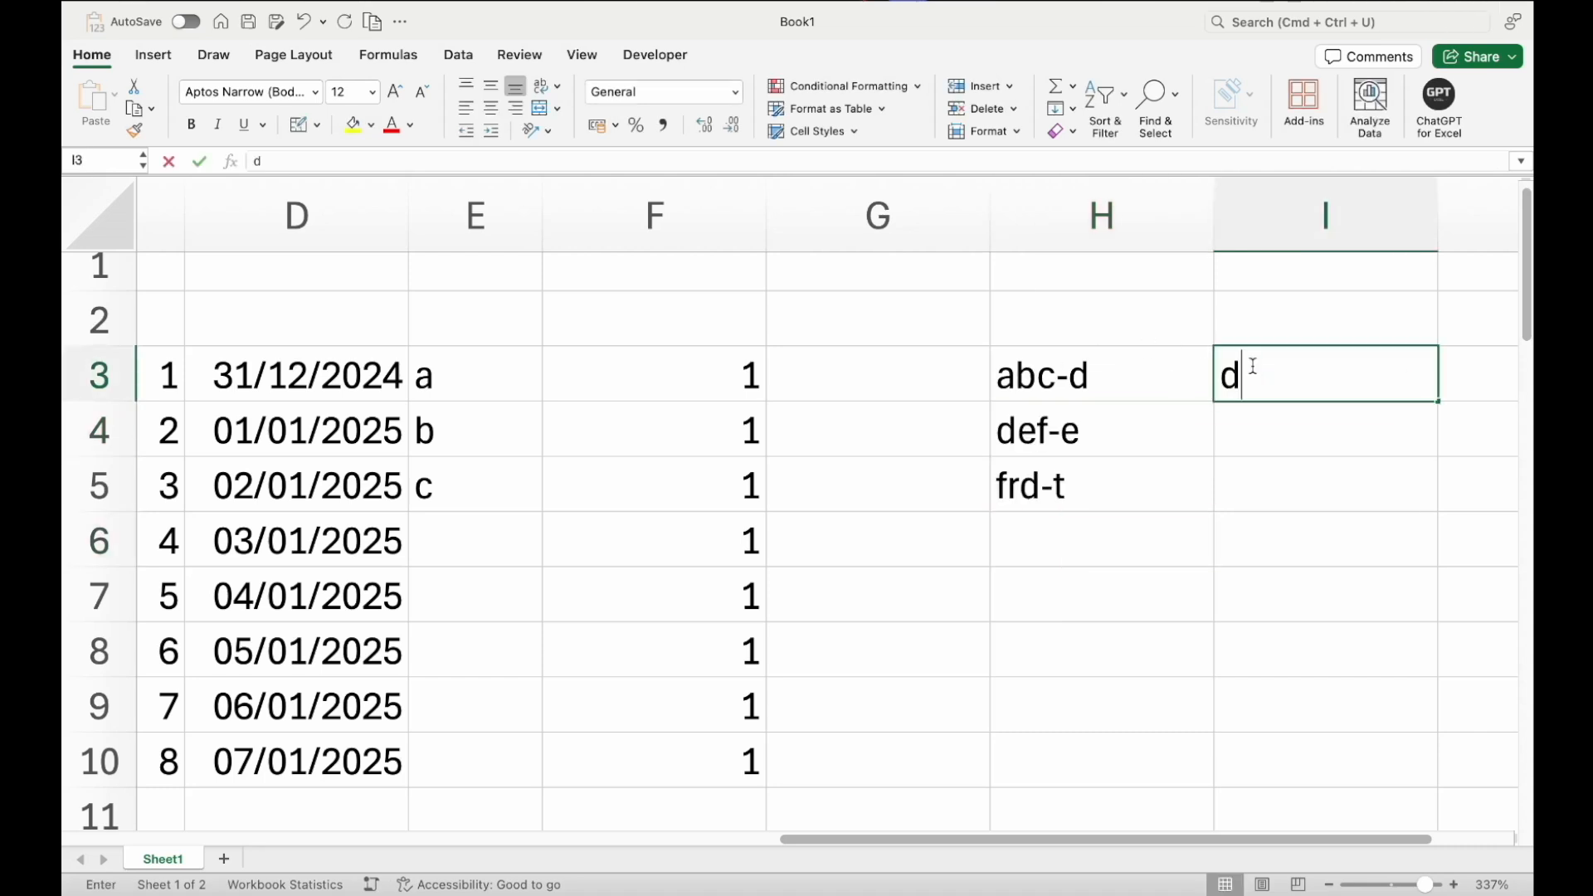
key(Return)
click(1253, 366)
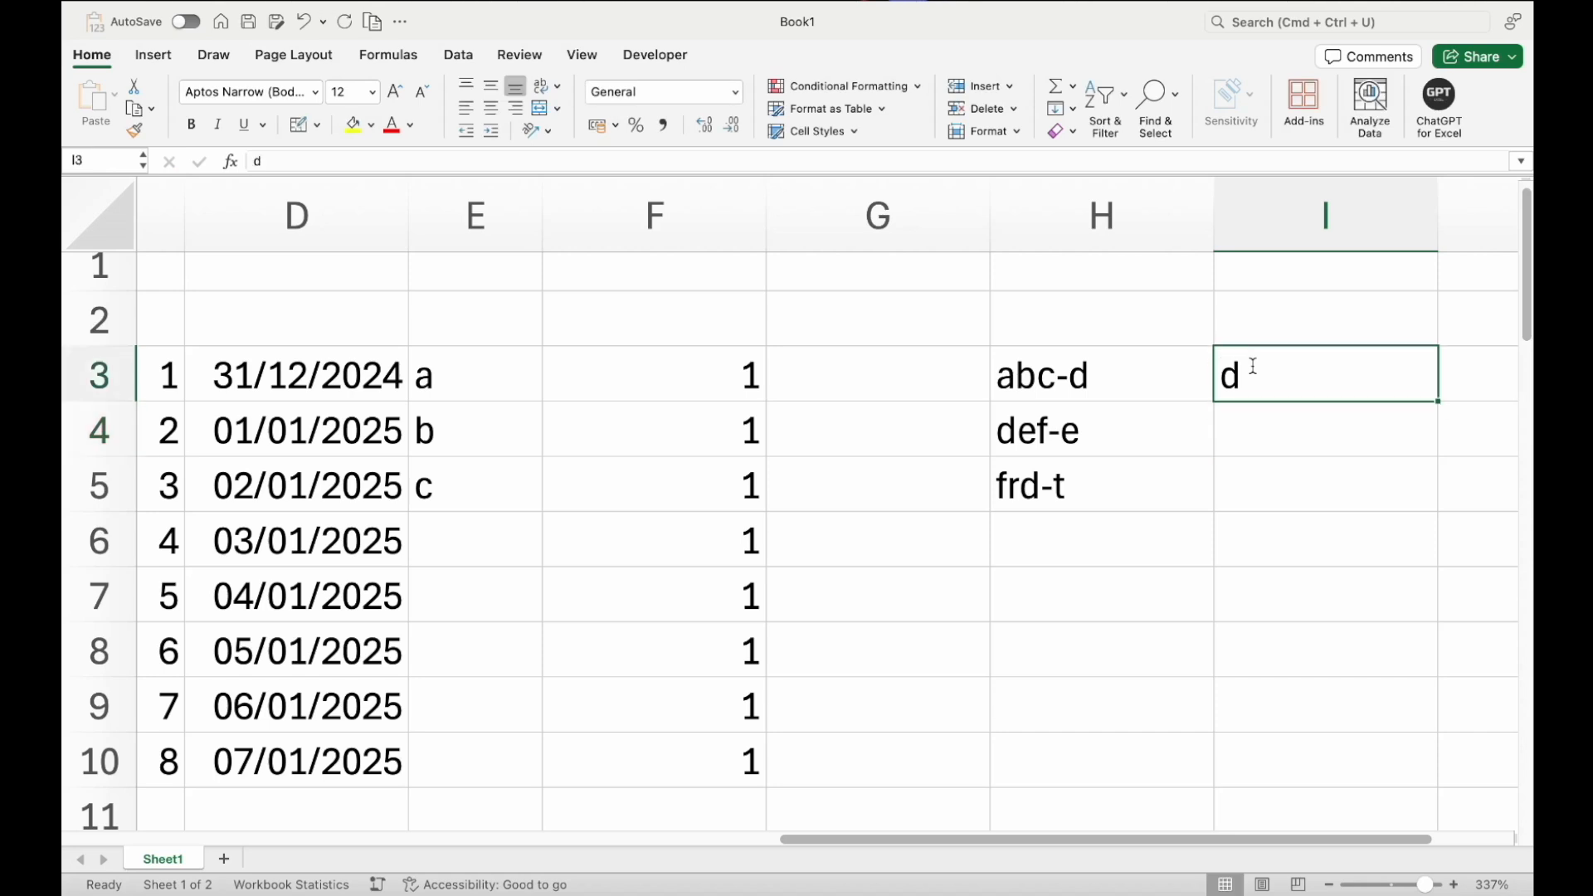
click(1148, 393)
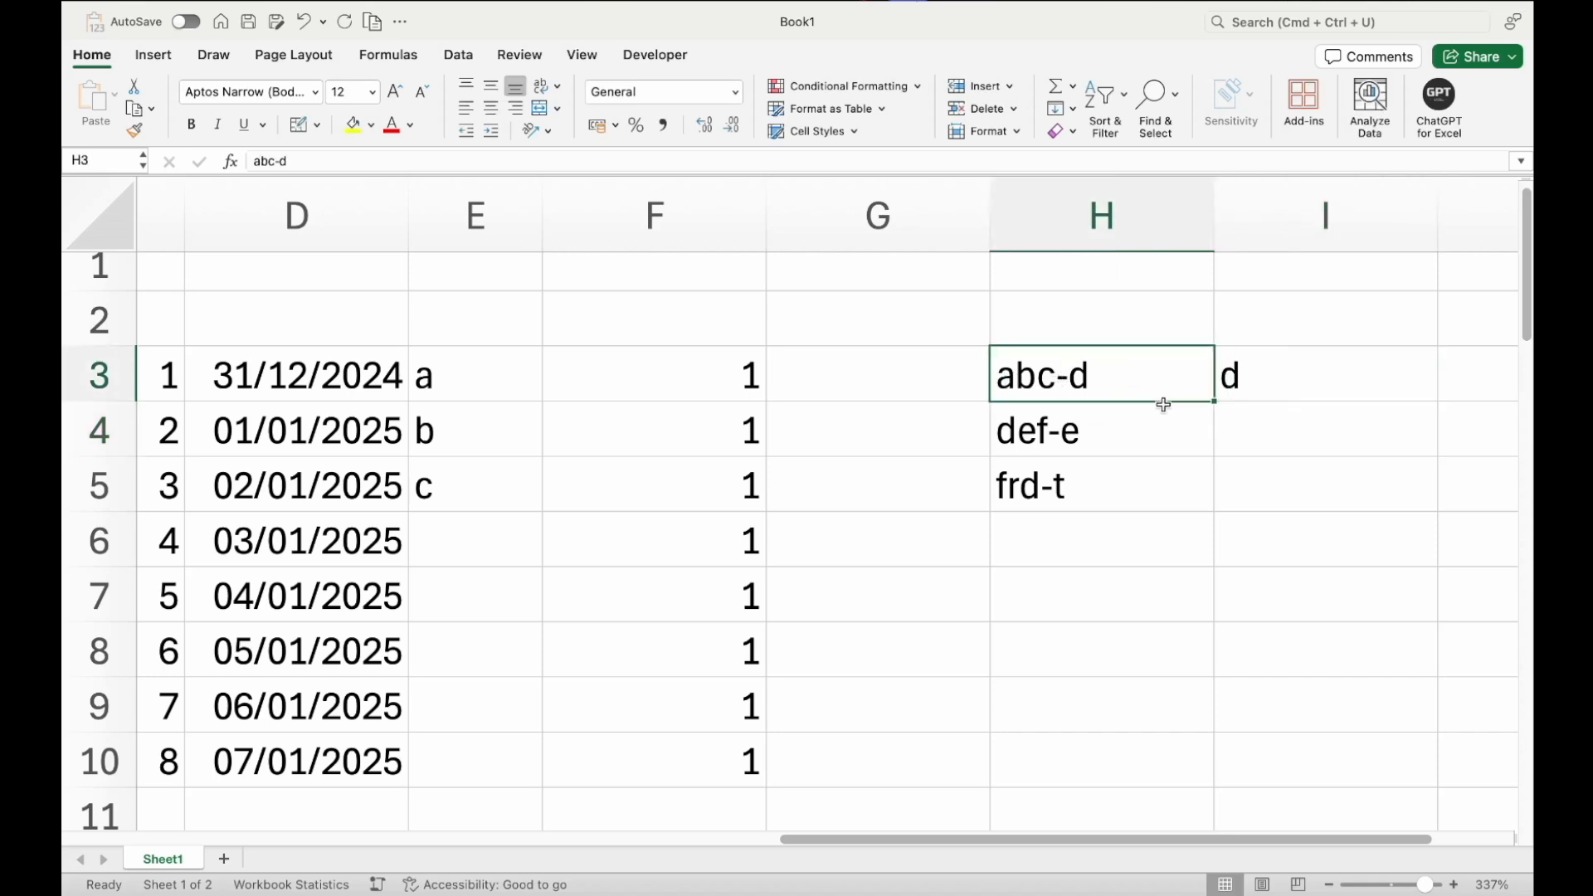
click(1234, 392)
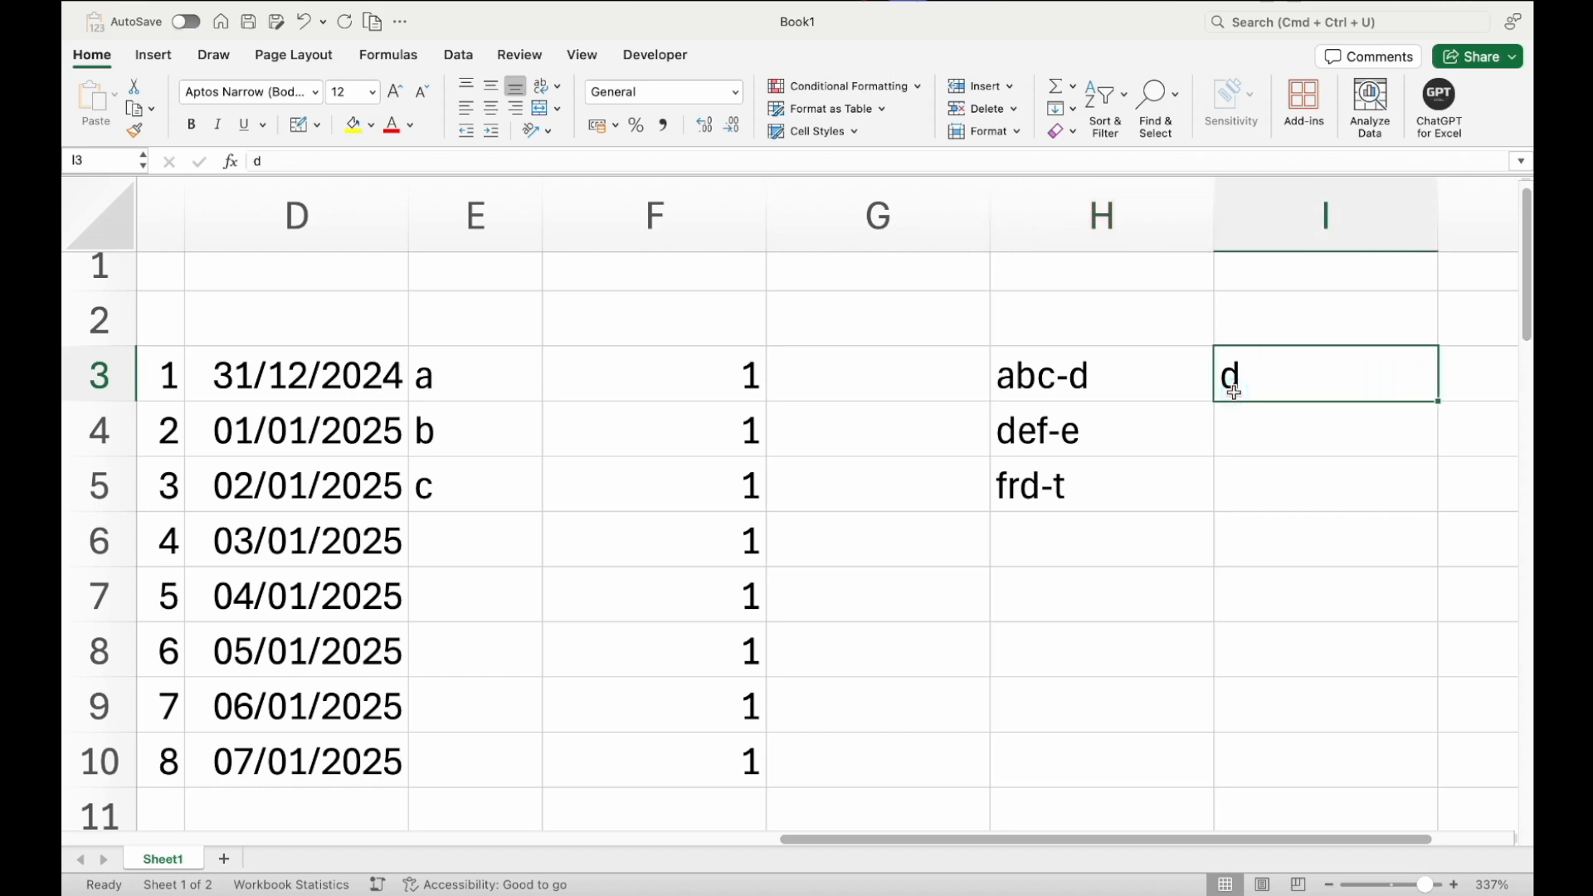
key(ctrl+e)
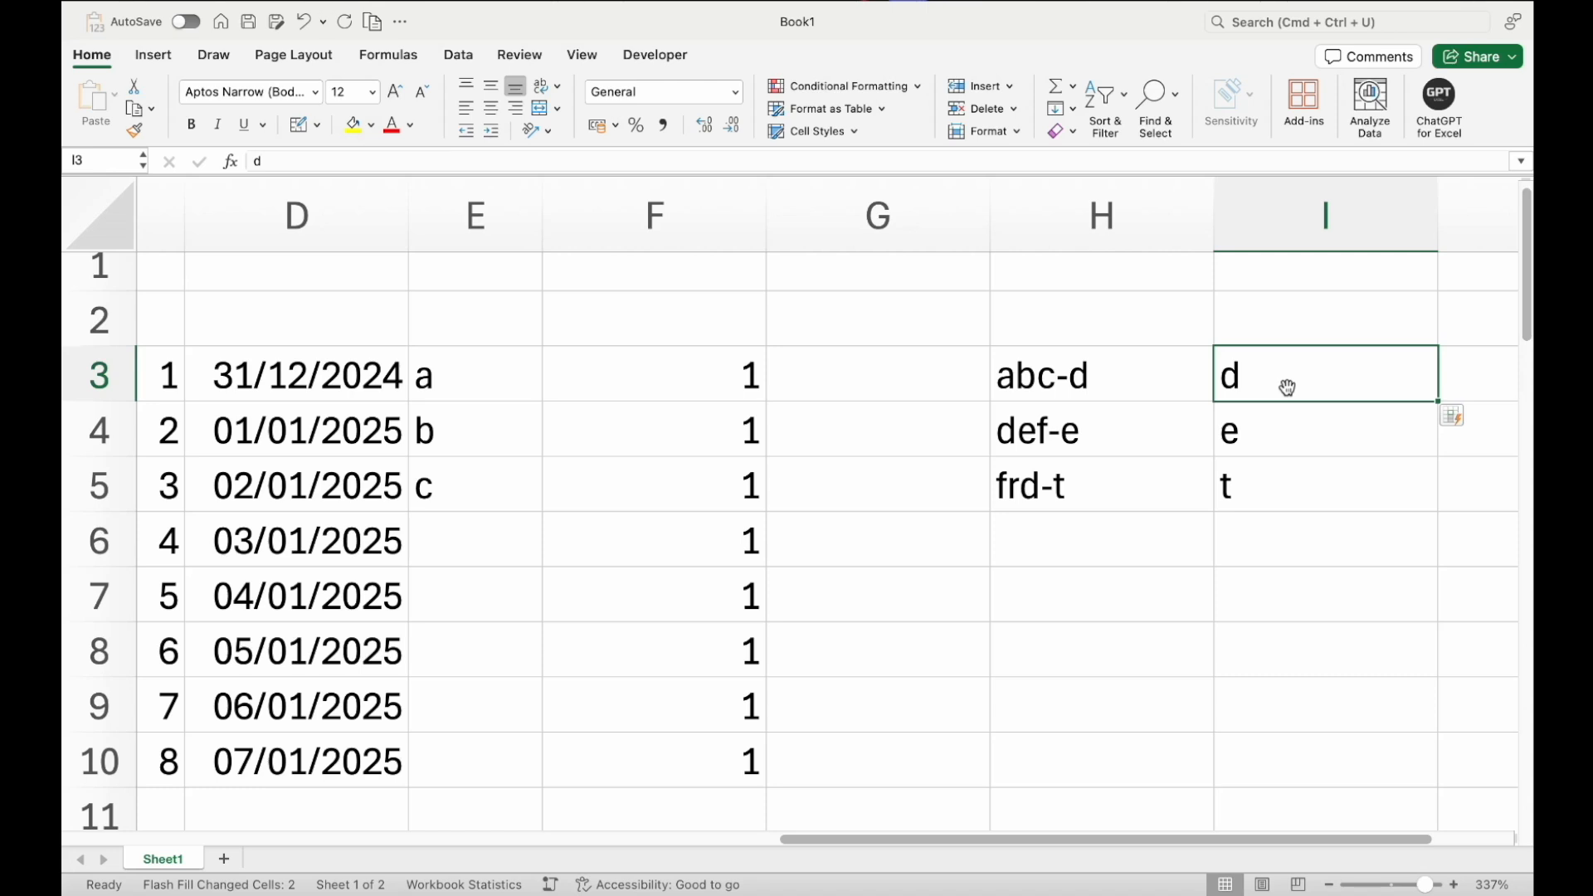
drag(1305, 373, 1301, 480)
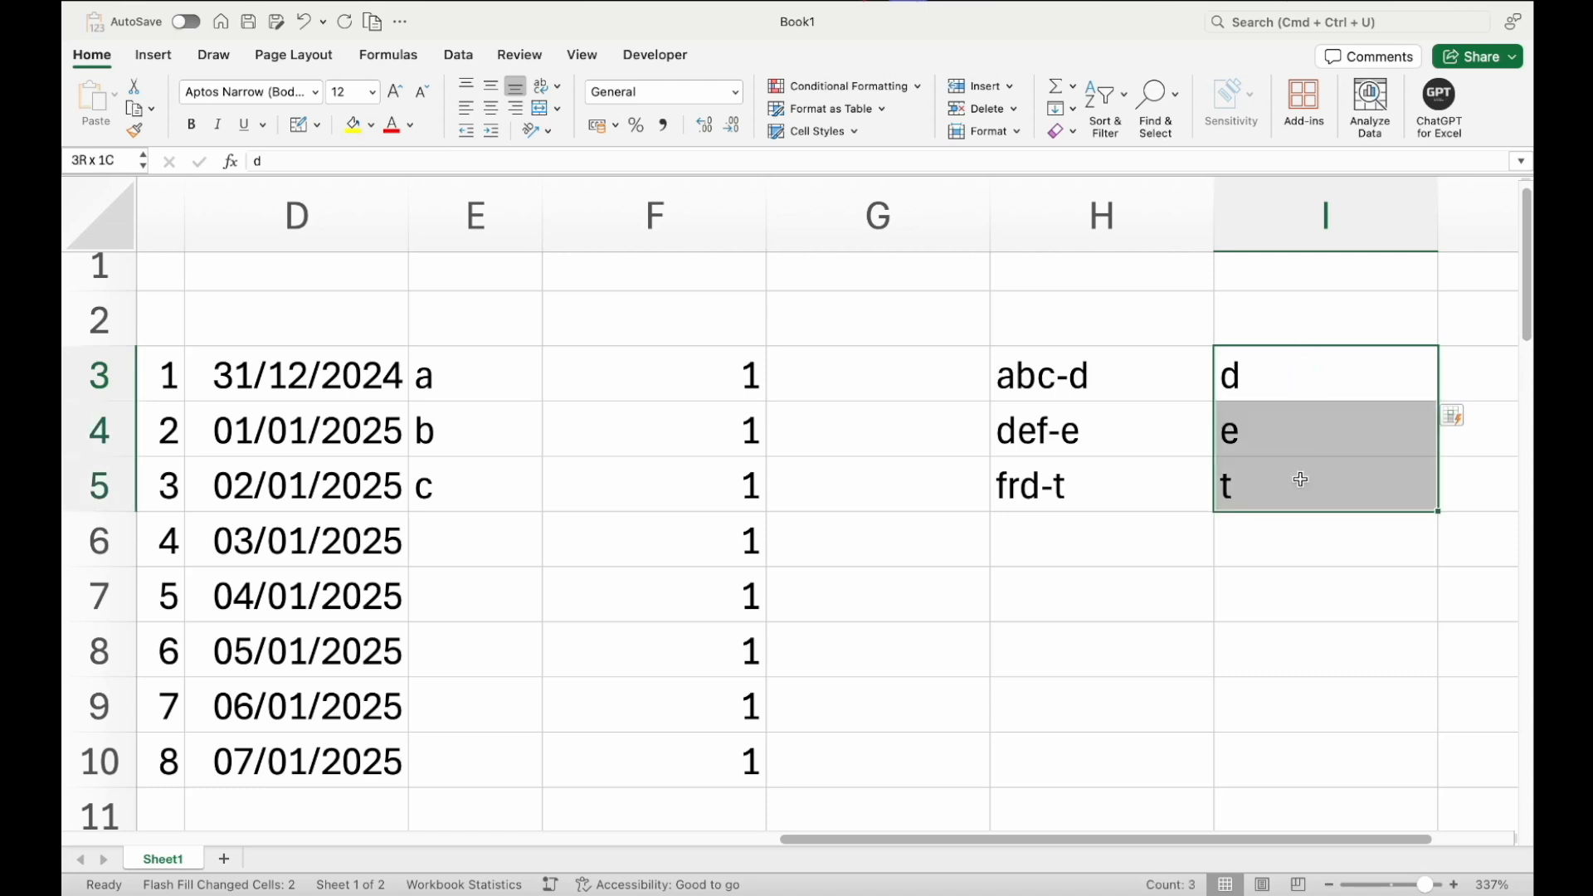
click(1279, 365)
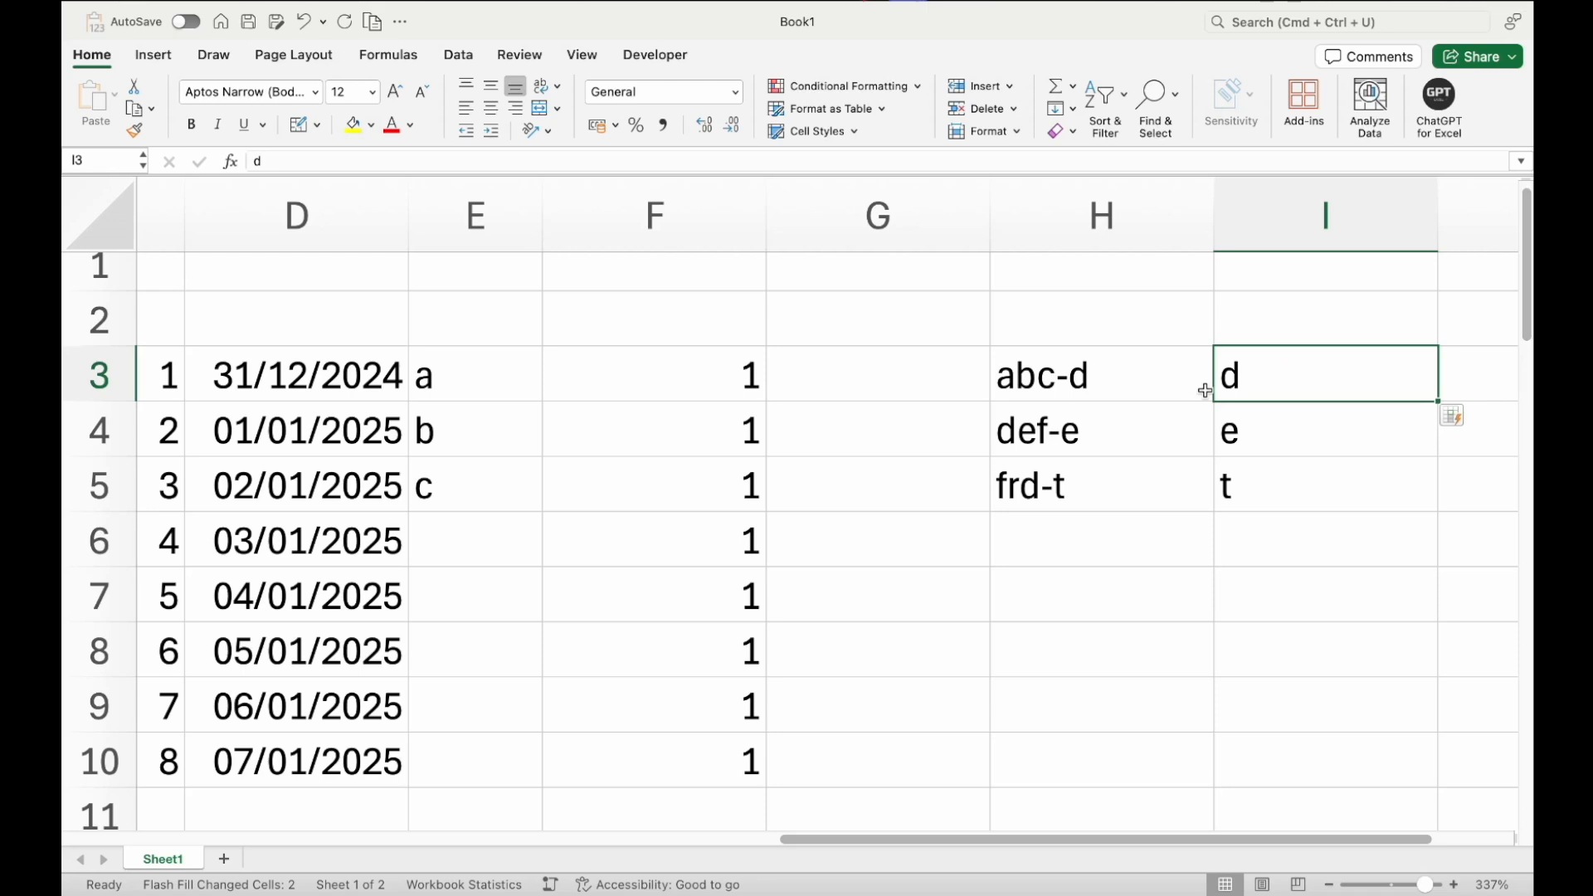
Replace the entry in H5 with t-ttt
click(1141, 388)
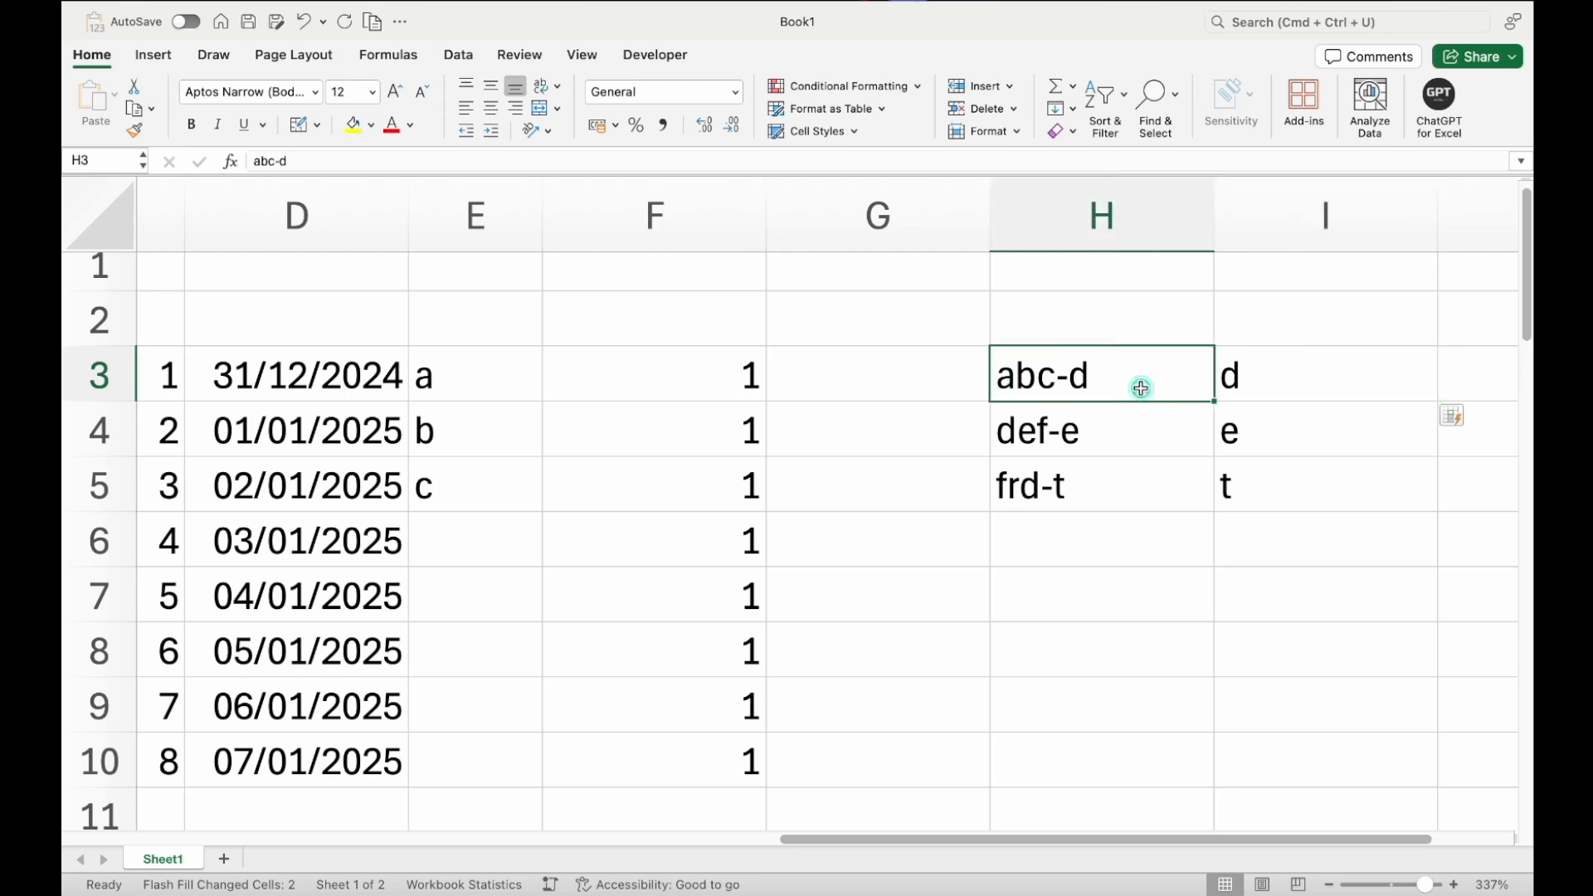
click(1257, 367)
click(1150, 386)
click(1134, 433)
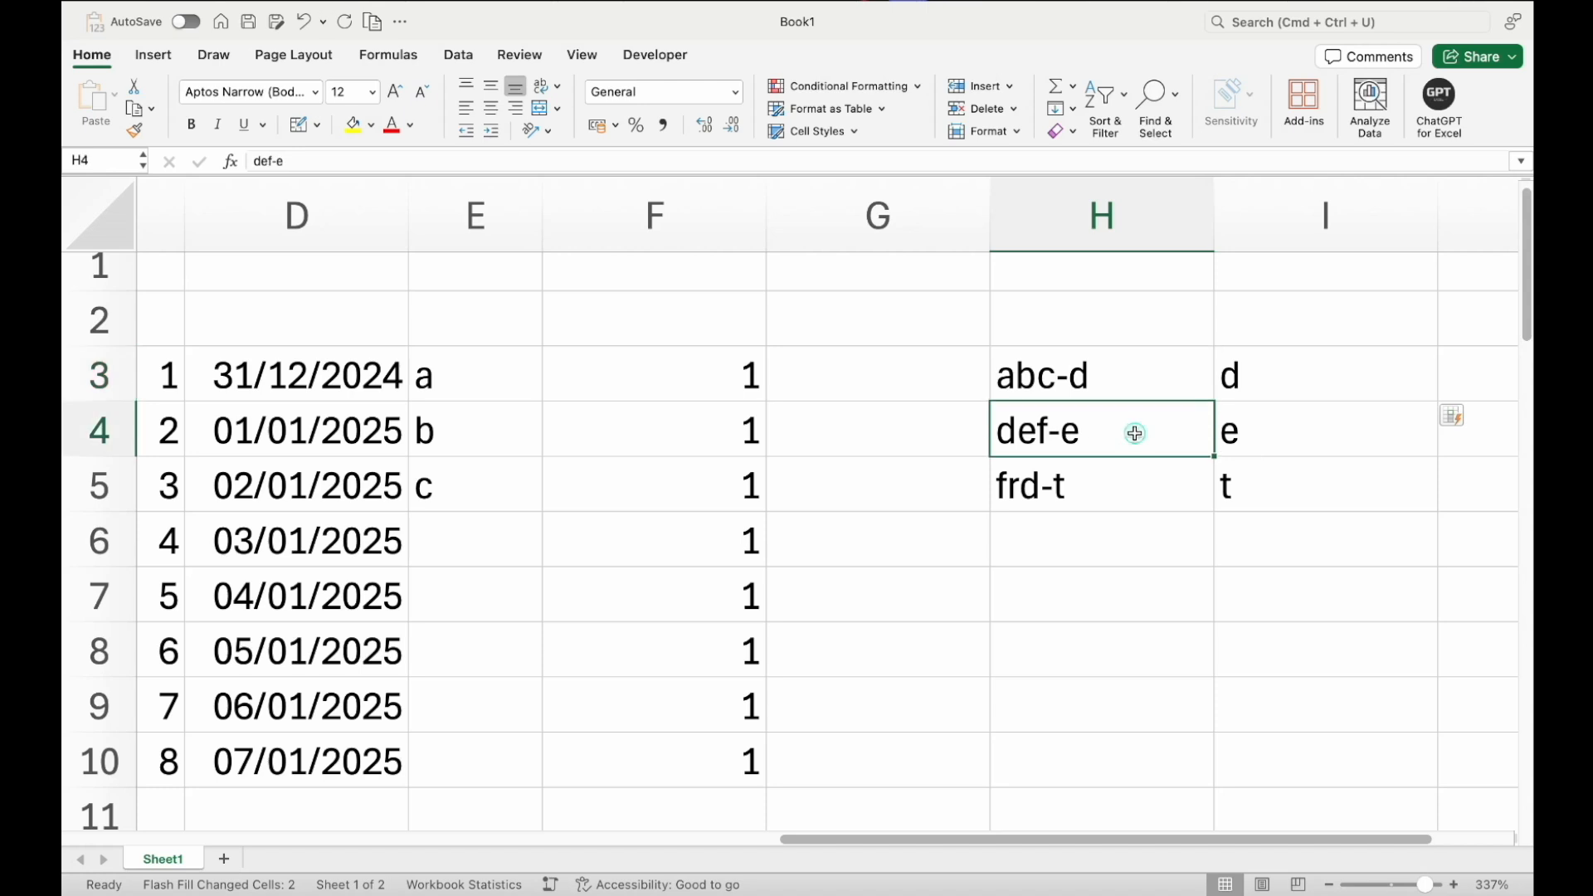
click(1170, 495)
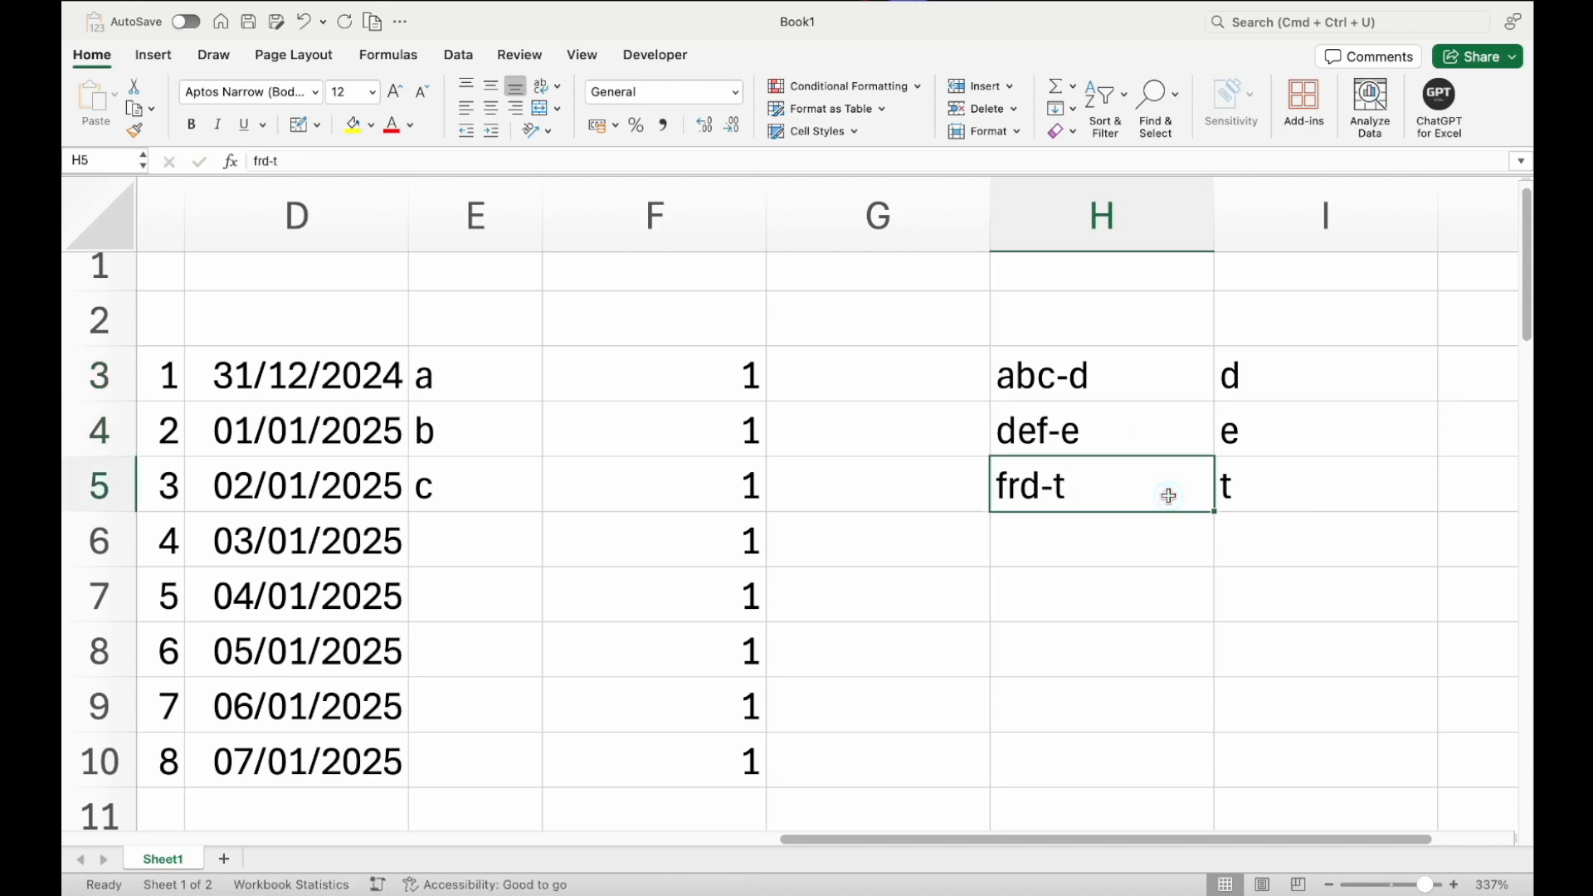
text(t)
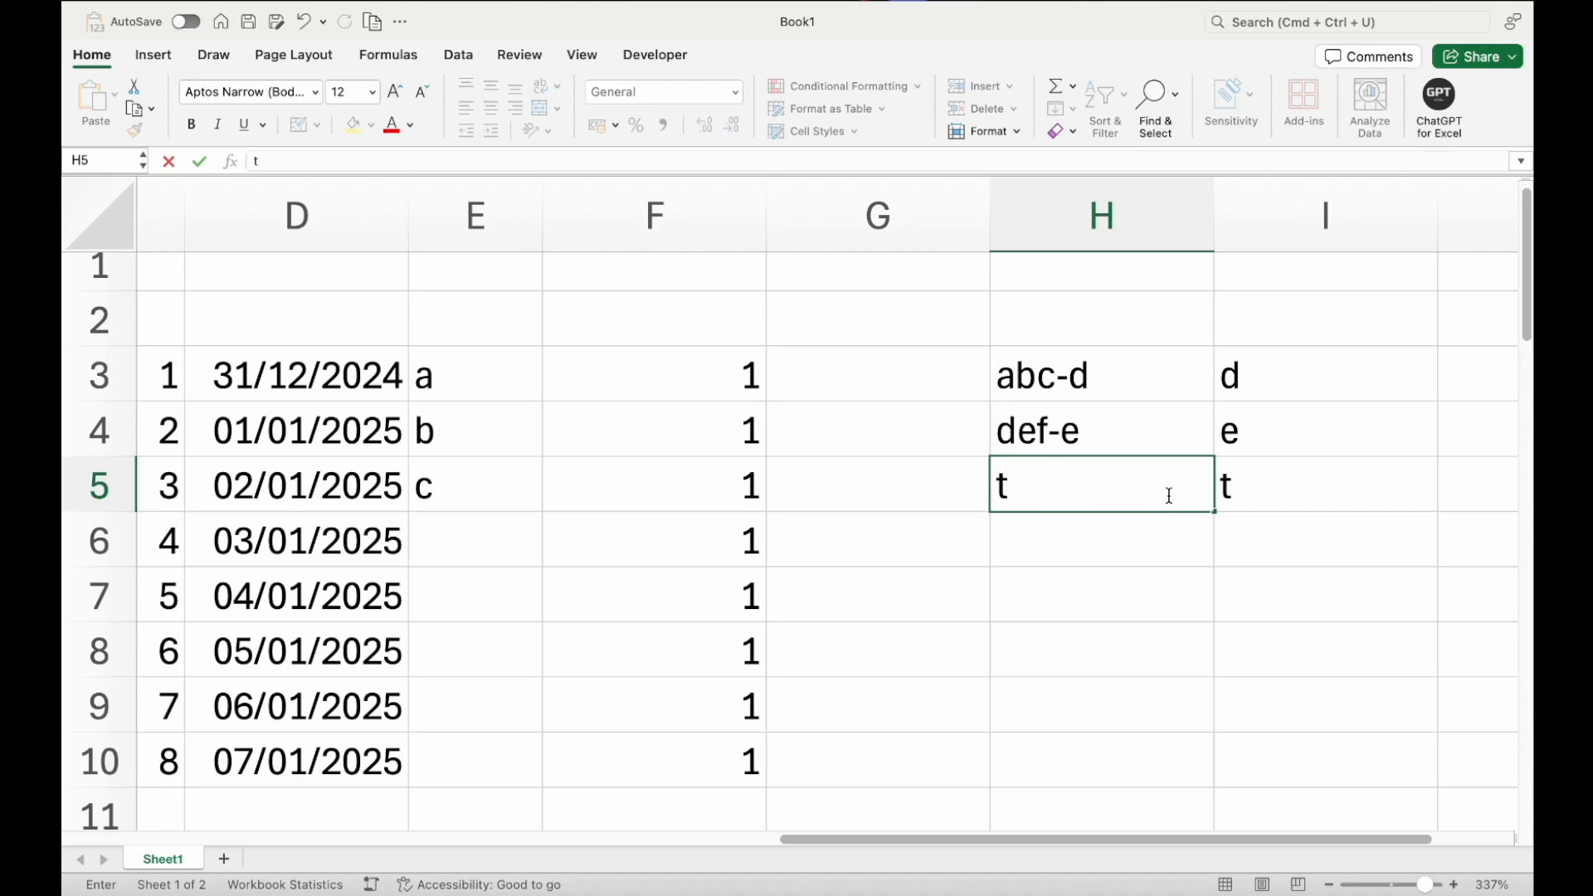
text(-ttt)
key(Return)
Try to Flash Fill column I again starting from I3
key(Up)
key(Right)
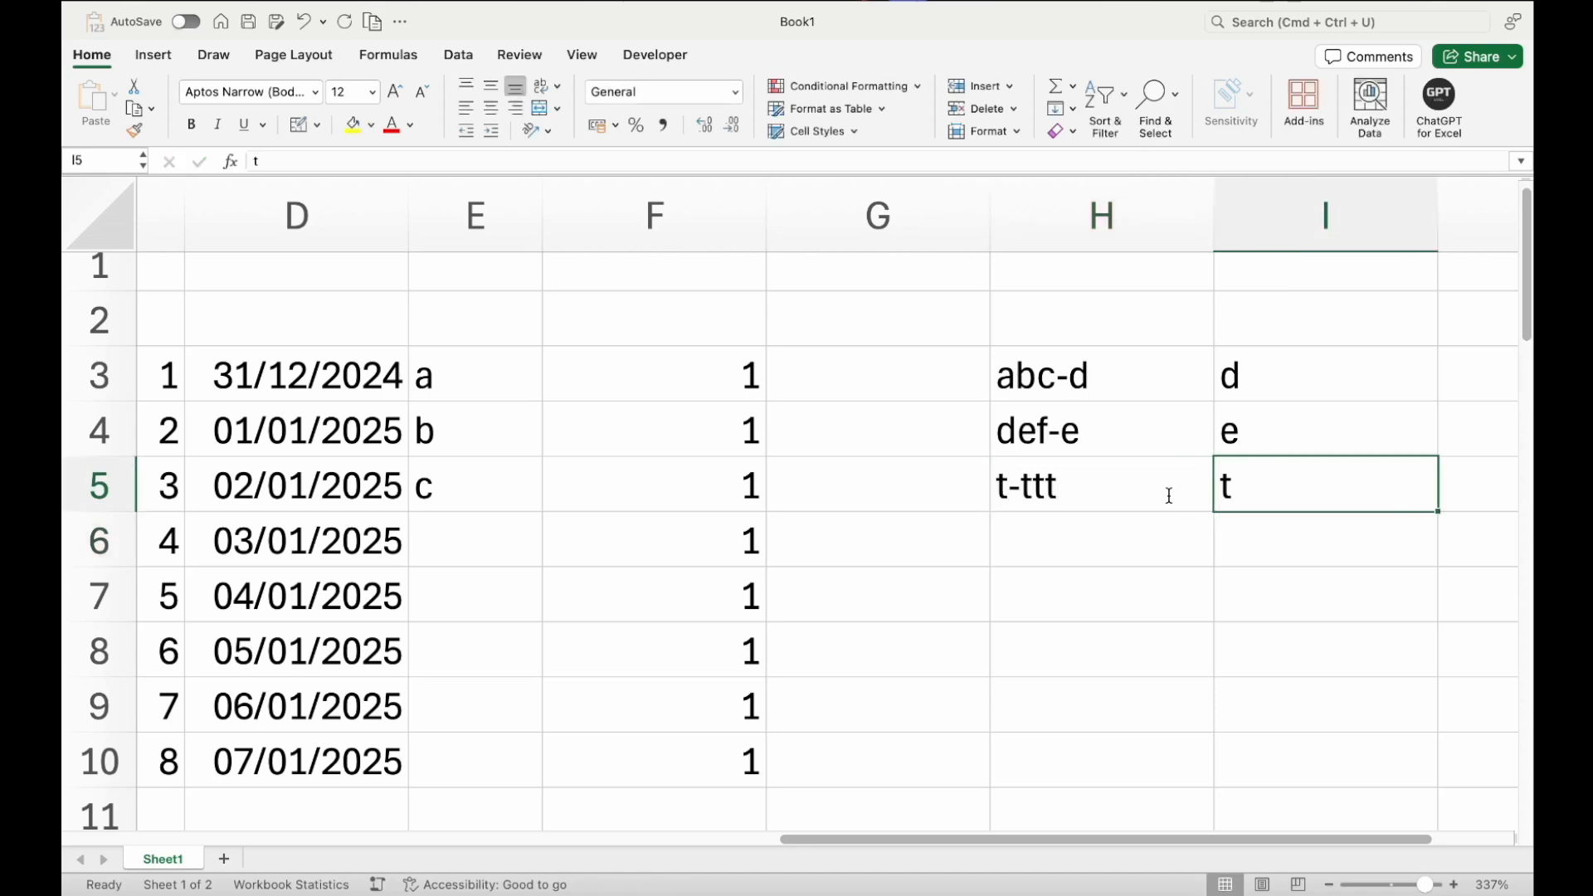
key(Up)
key(Up)
key(ctrl+e)
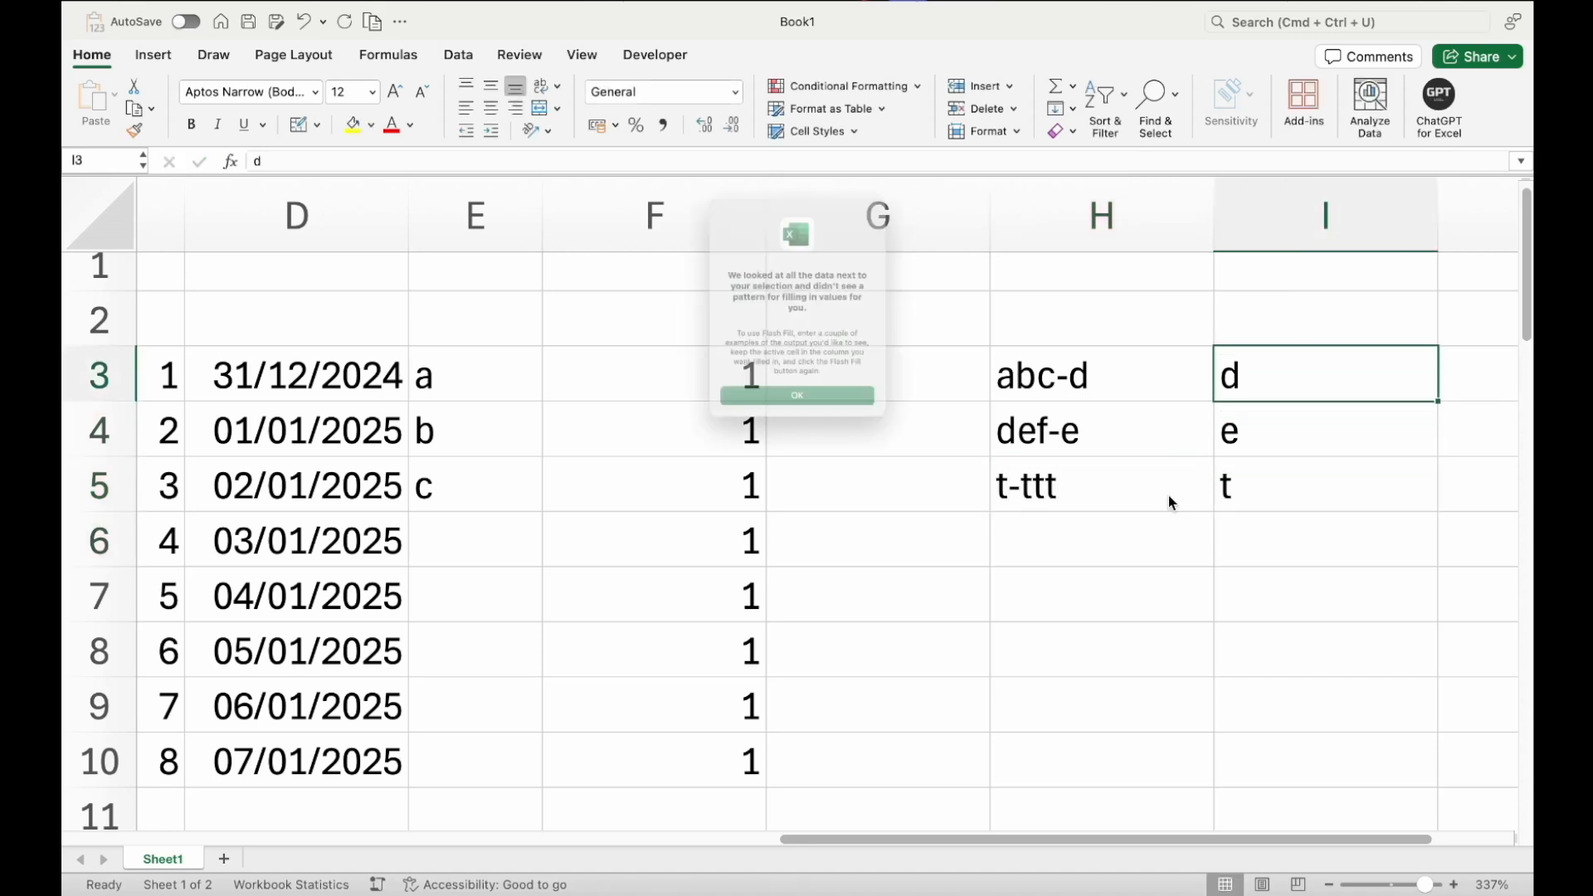
key(Return)
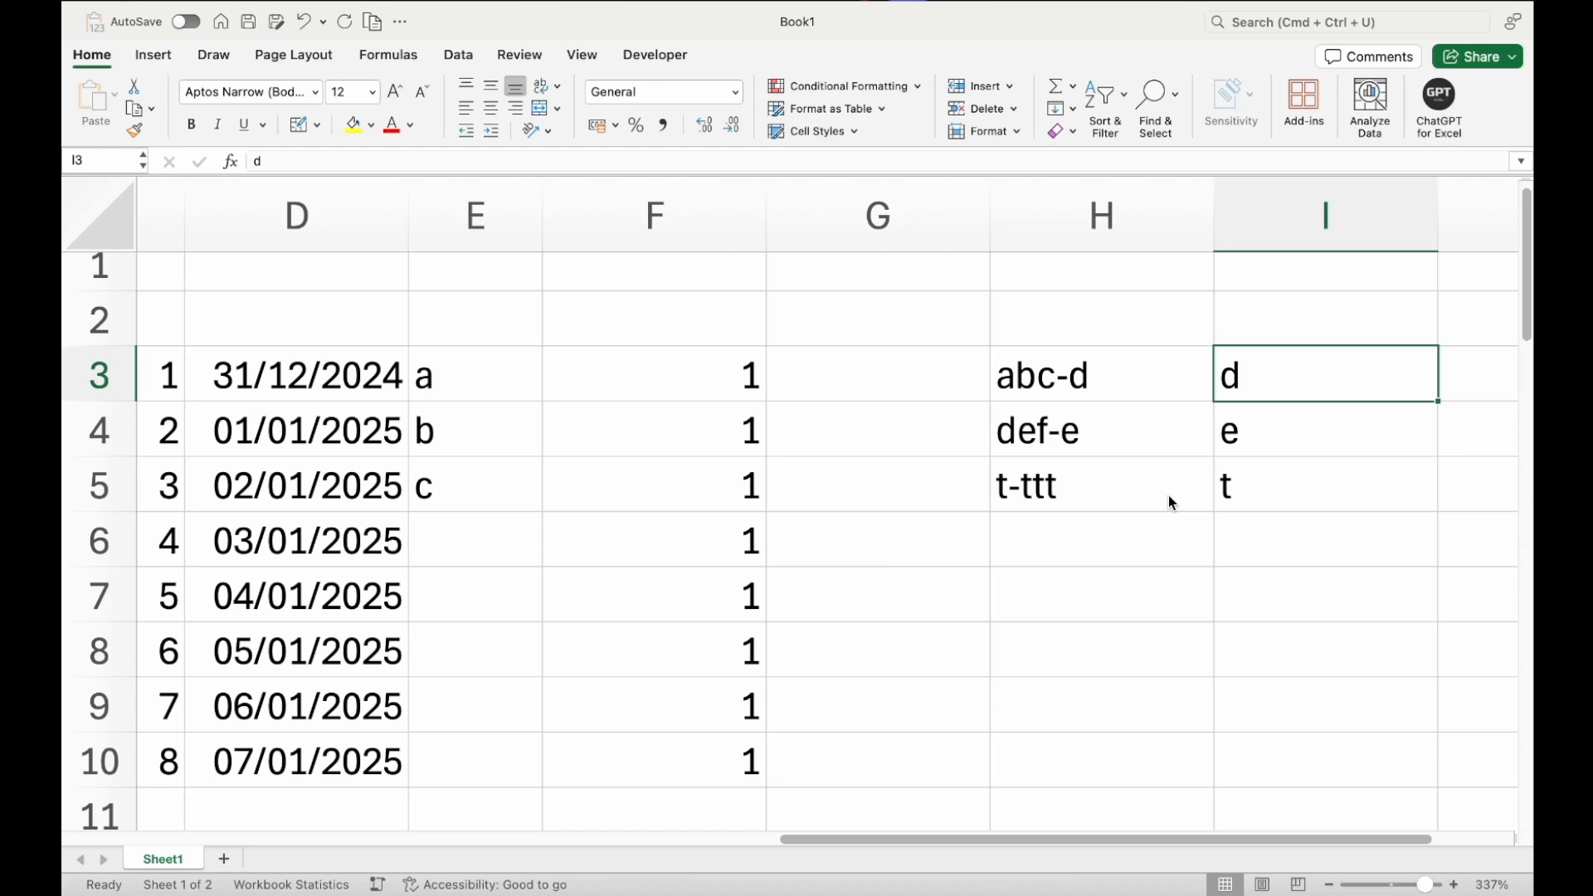
Clear I3:I5, enter d in I3 and Flash Fill I4:I5 from the hyphenated entries
key(shift+Down)
key(shift+Down)
key(Delete)
key(Up)
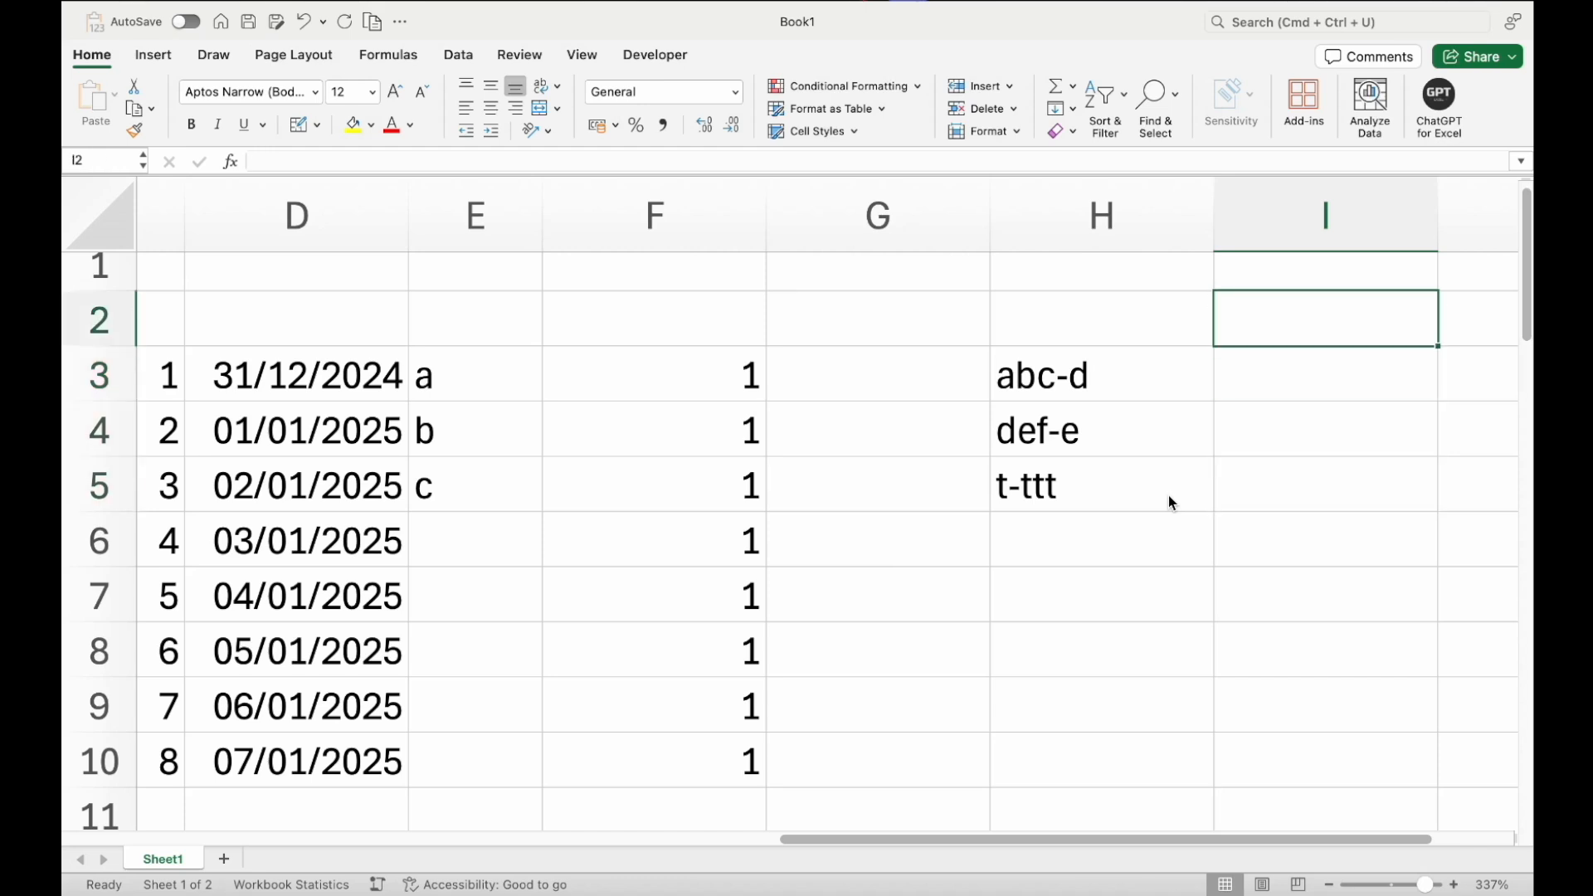
key(Down)
text(d)
key(Return)
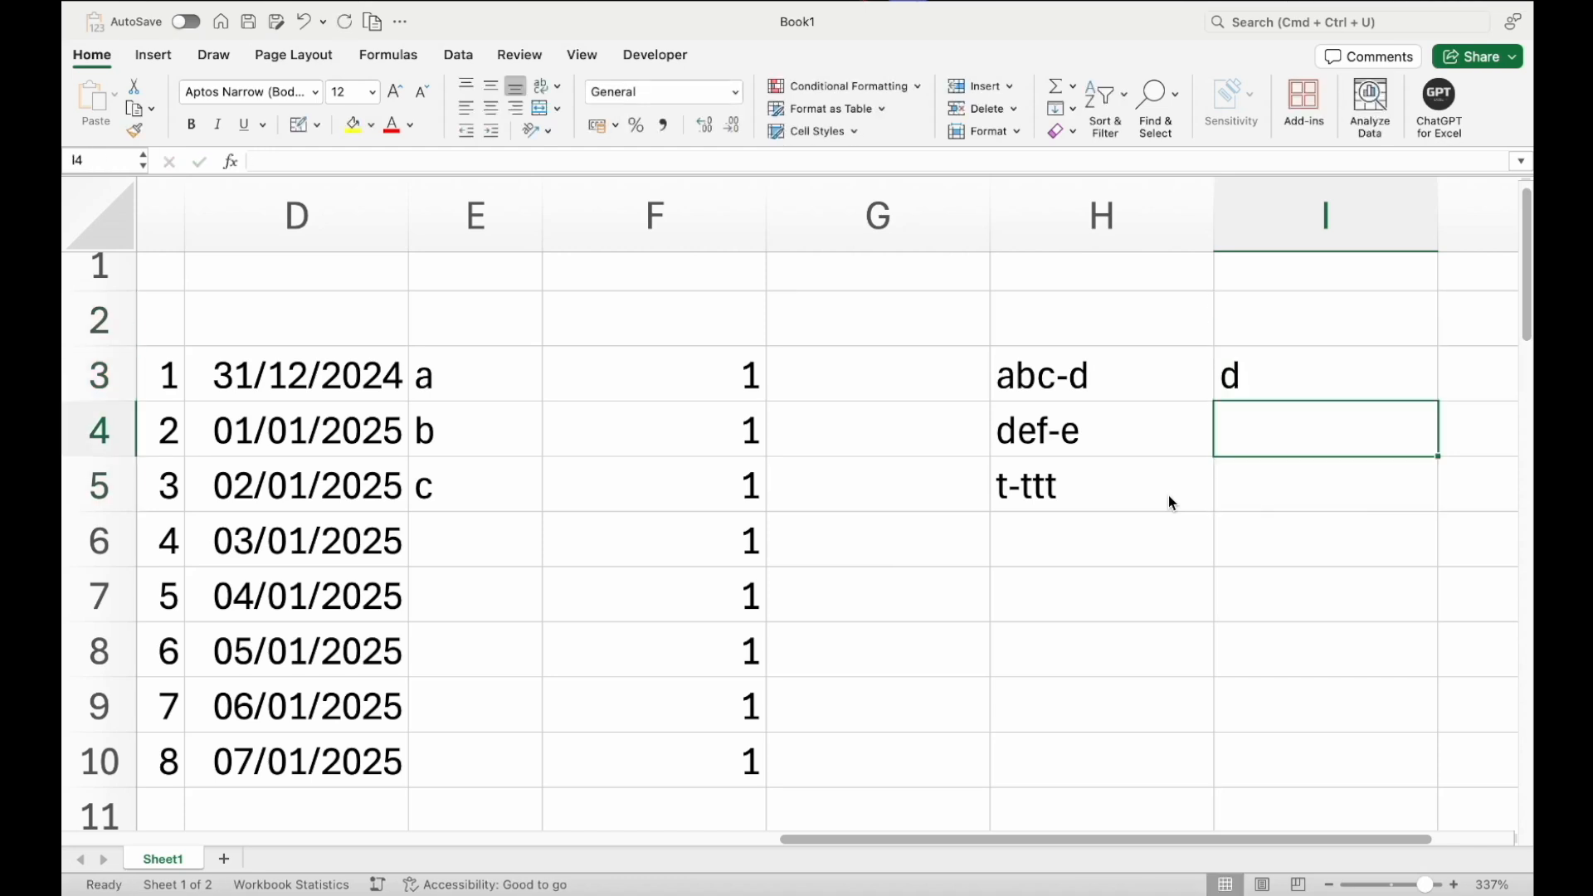
key(Up)
key(ctrl+e)
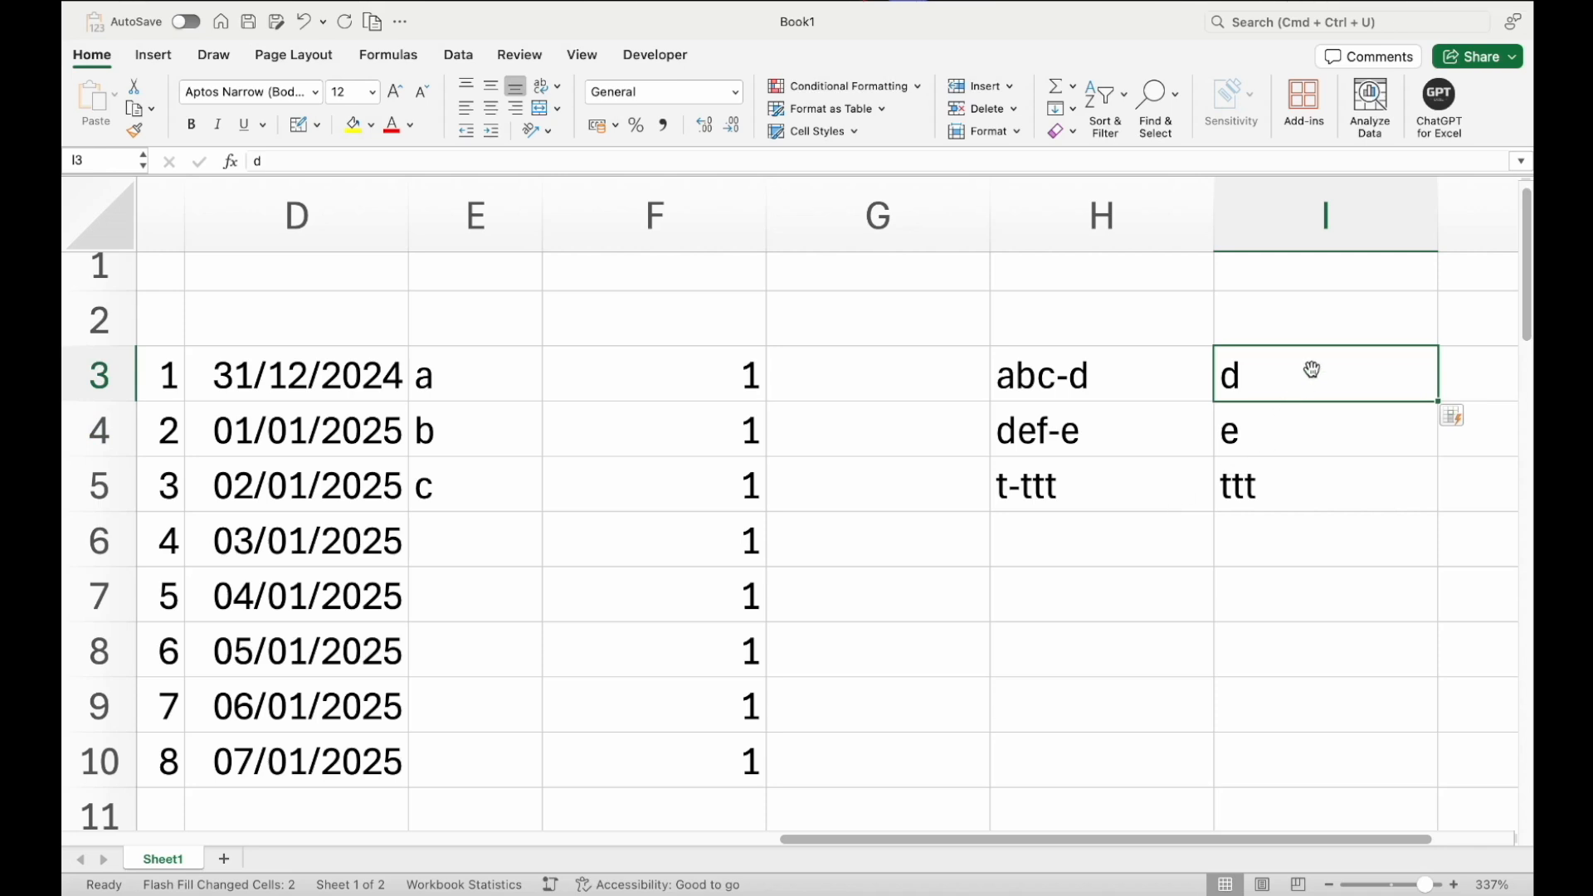
Clear the letters a, b, c from E3:E5
drag(1312, 369, 986, 471)
drag(780, 500, 767, 393)
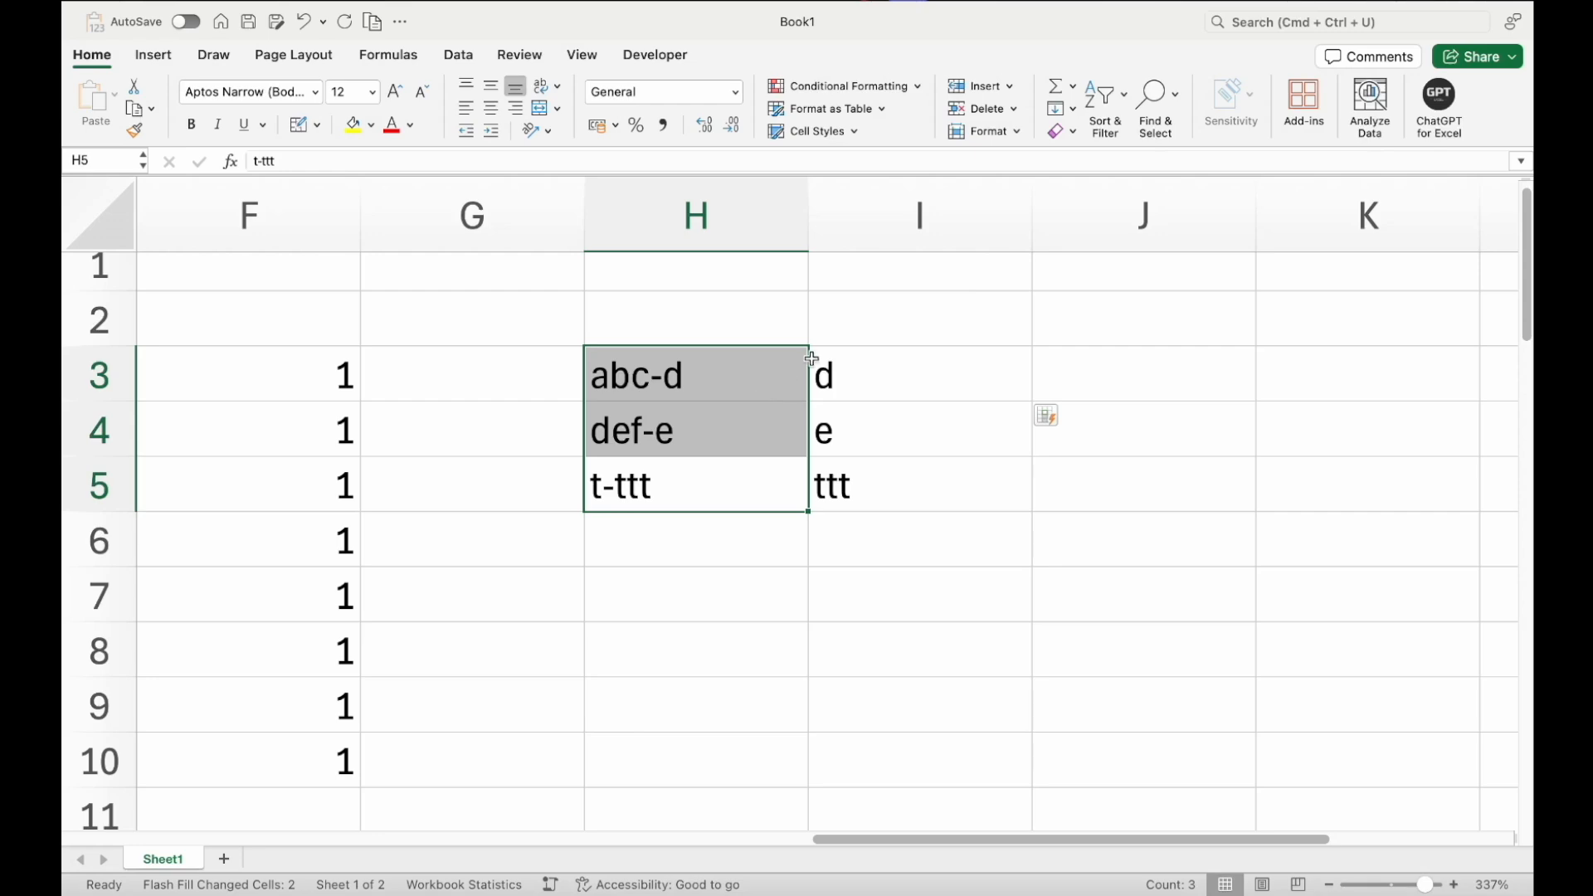
scroll(788, 374, left, 5)
scroll(812, 359, left, 4)
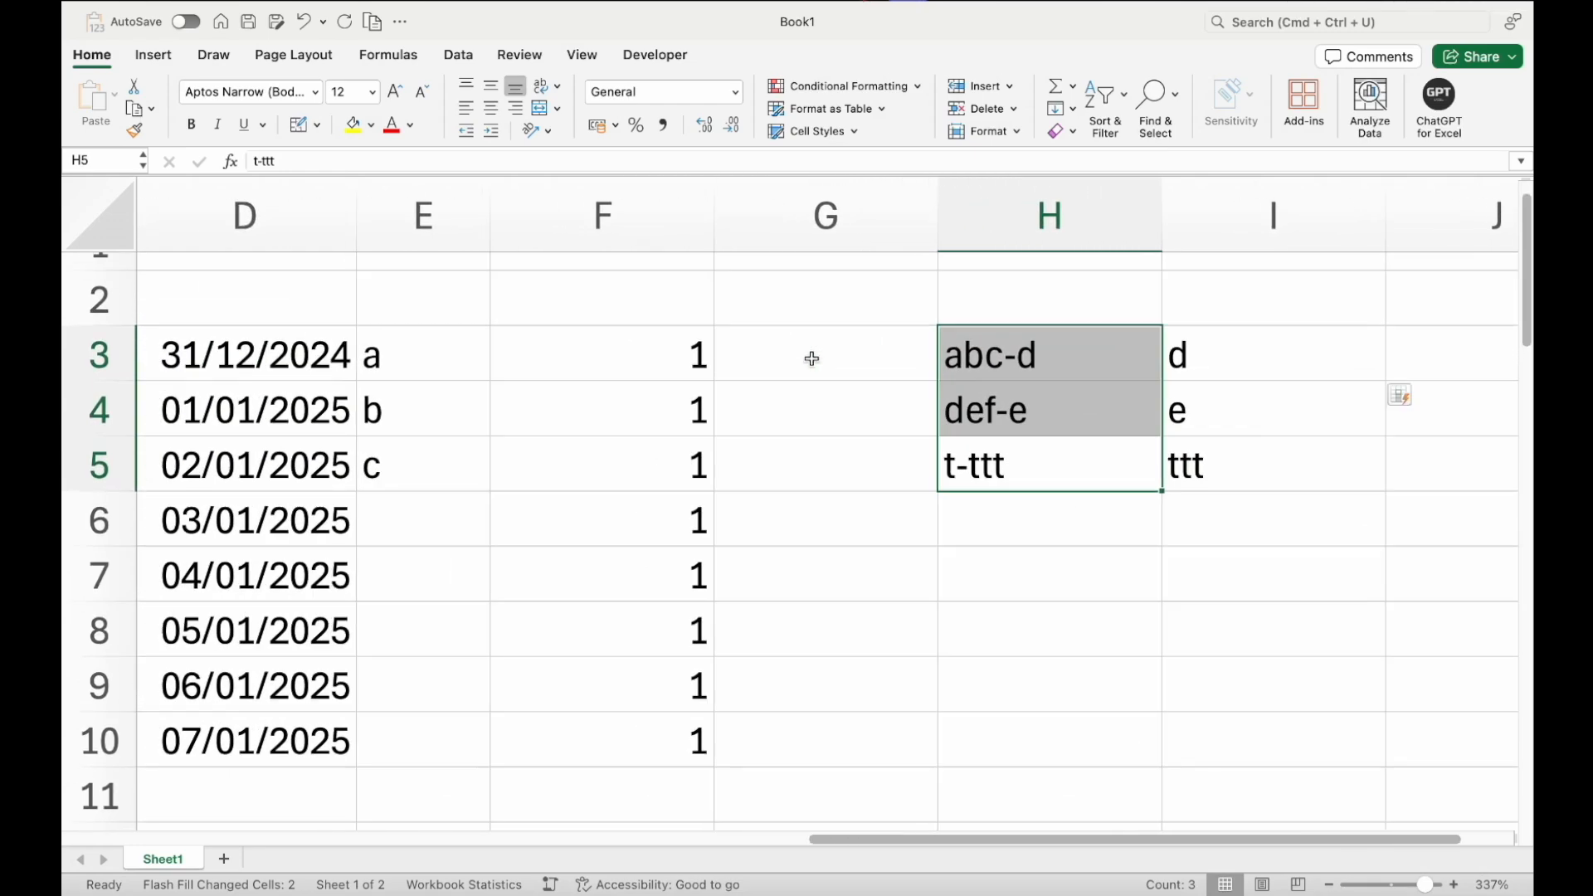
drag(674, 355, 671, 440)
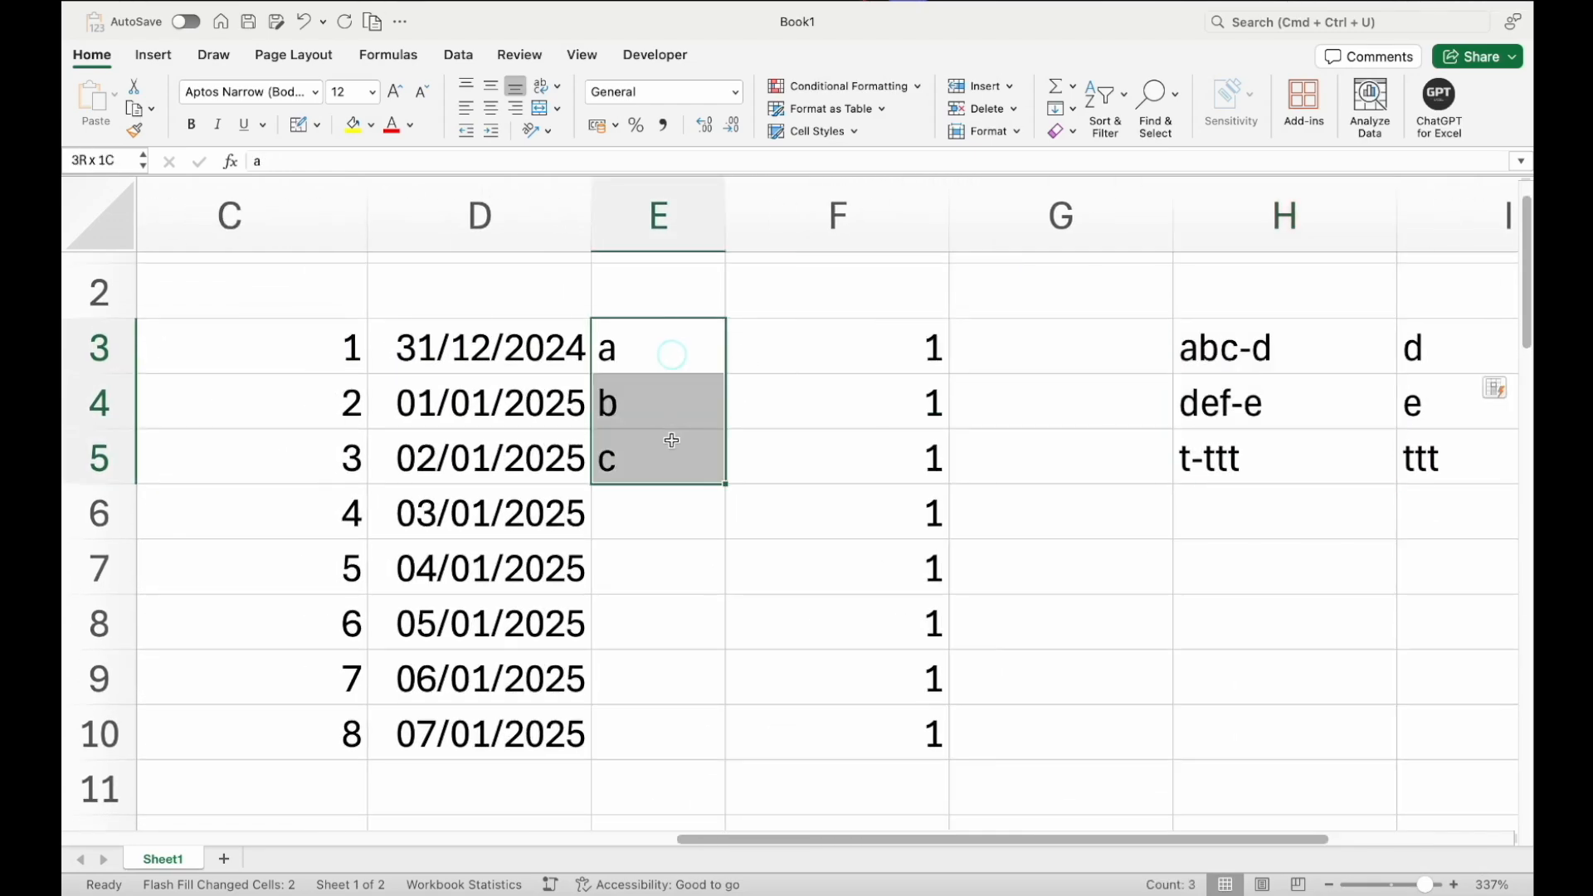
key(Delete)
Enter 12 in E3 and Flash Fill the rest of column E down to row 10
click(649, 349)
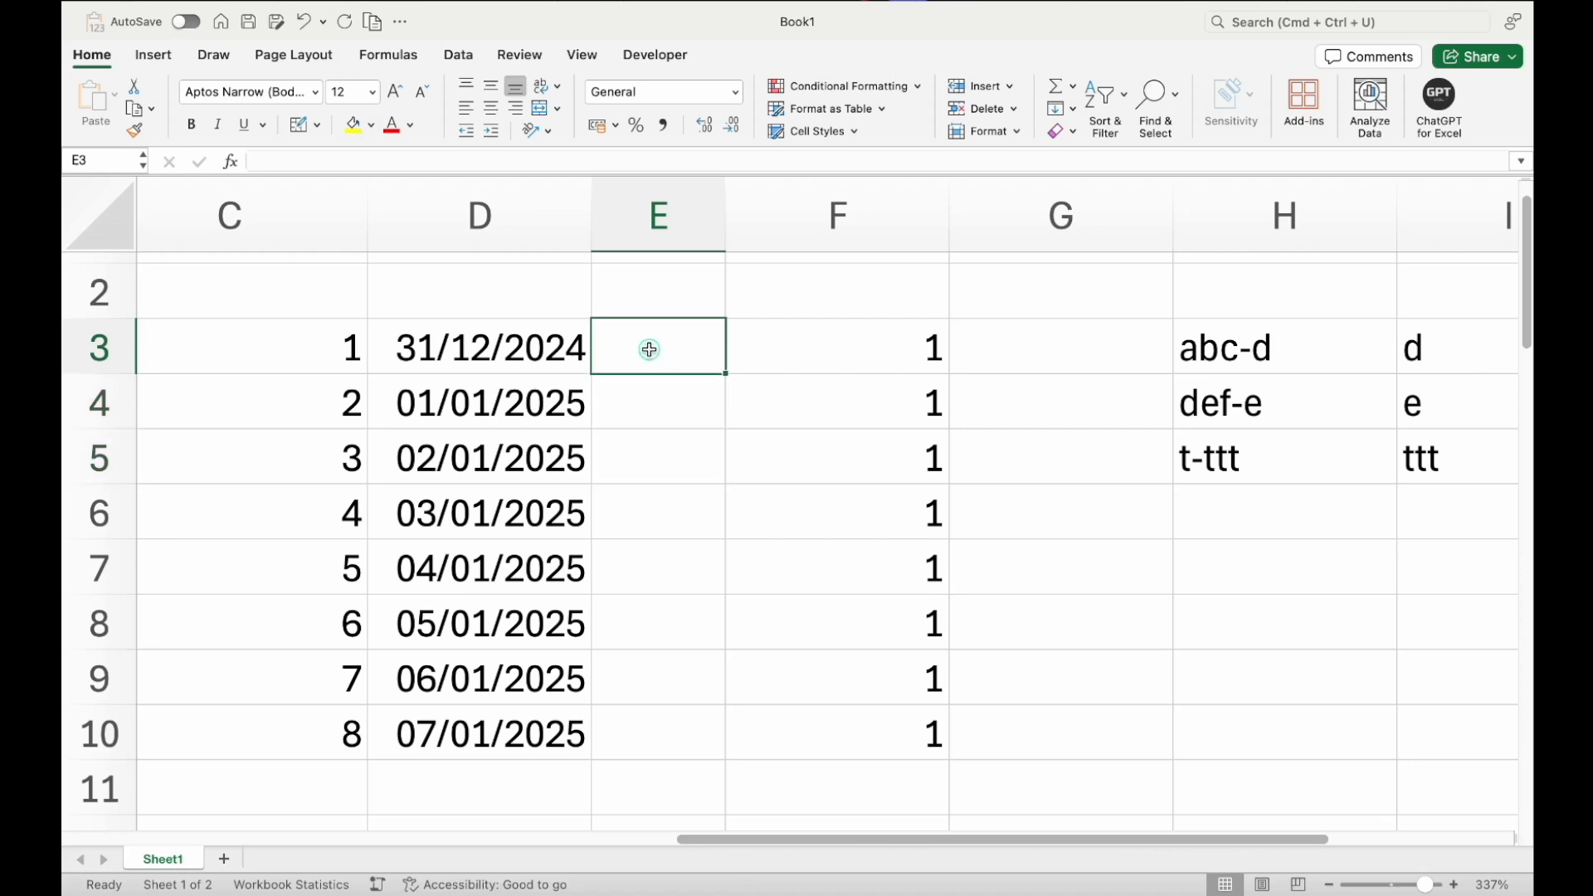
text(12)
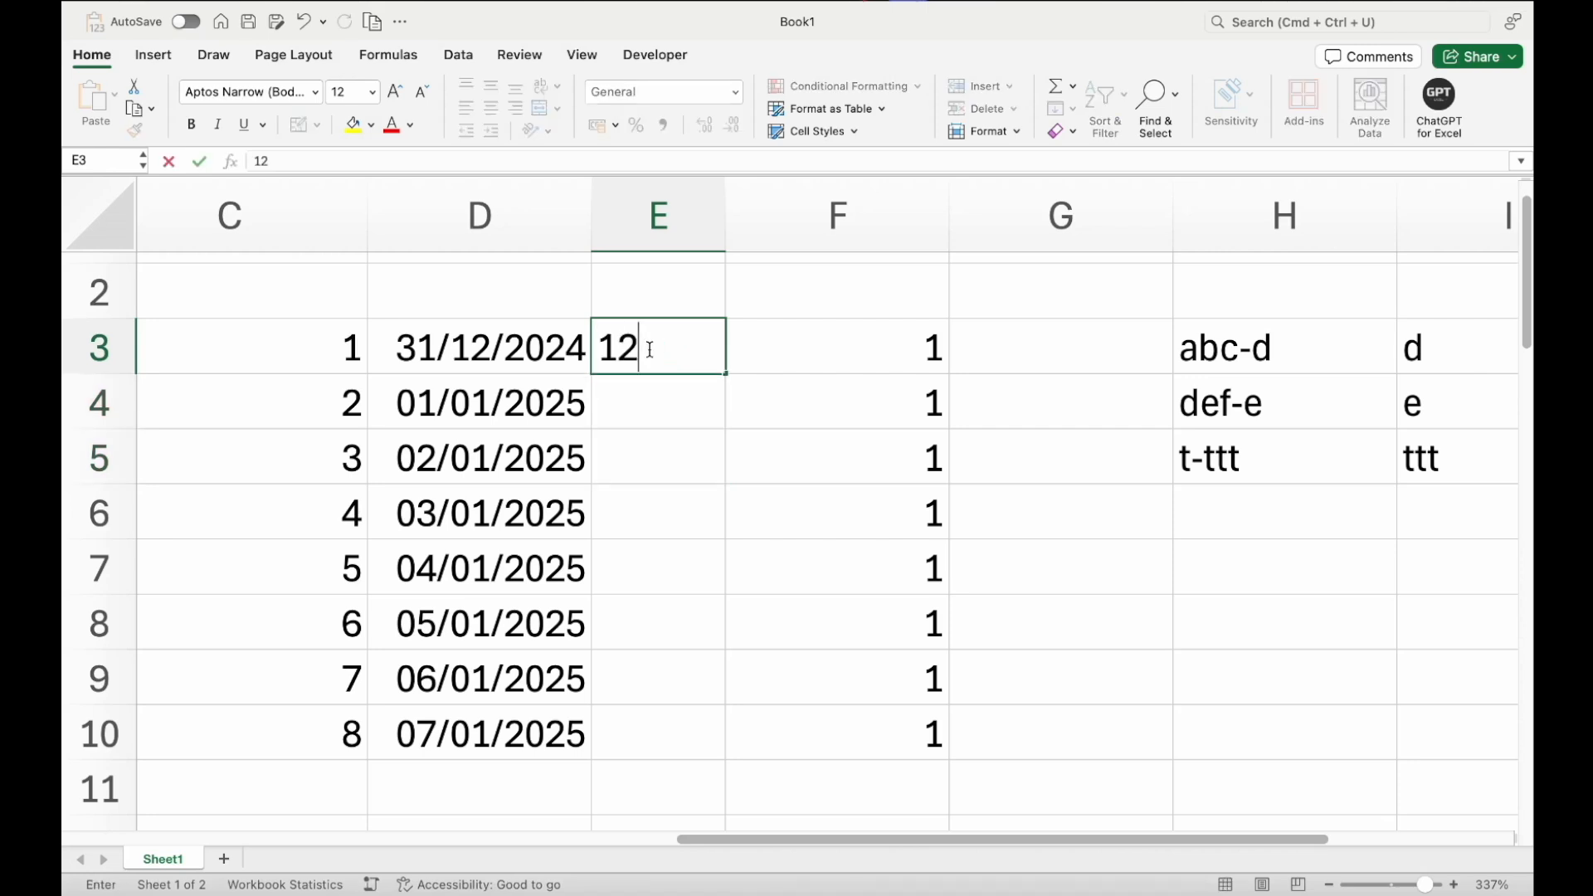
key(Return)
click(649, 350)
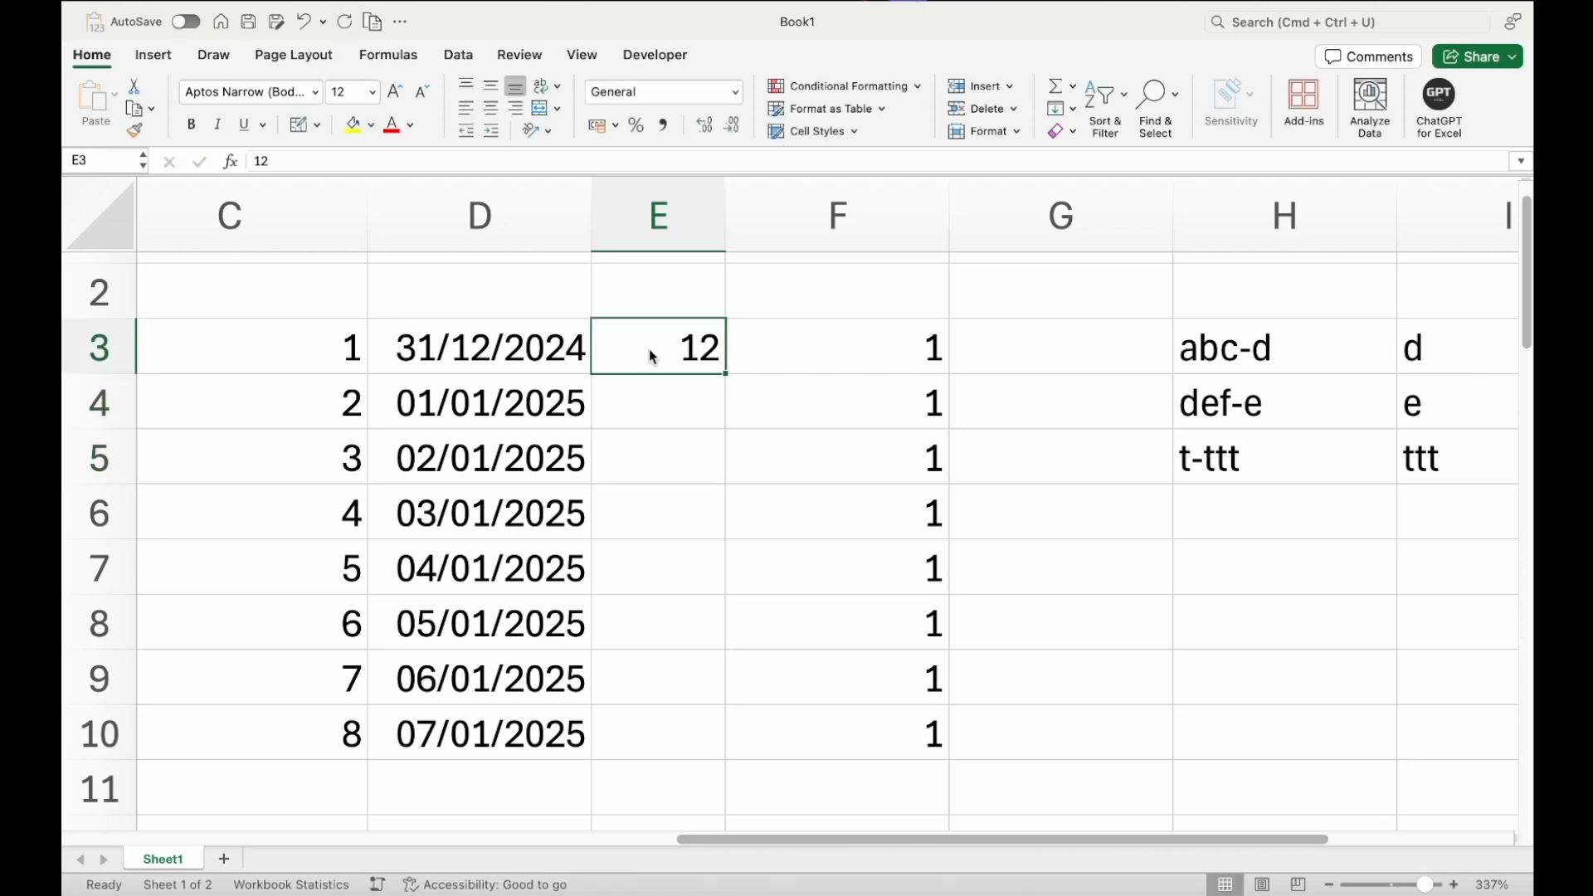
key(ctrl+e)
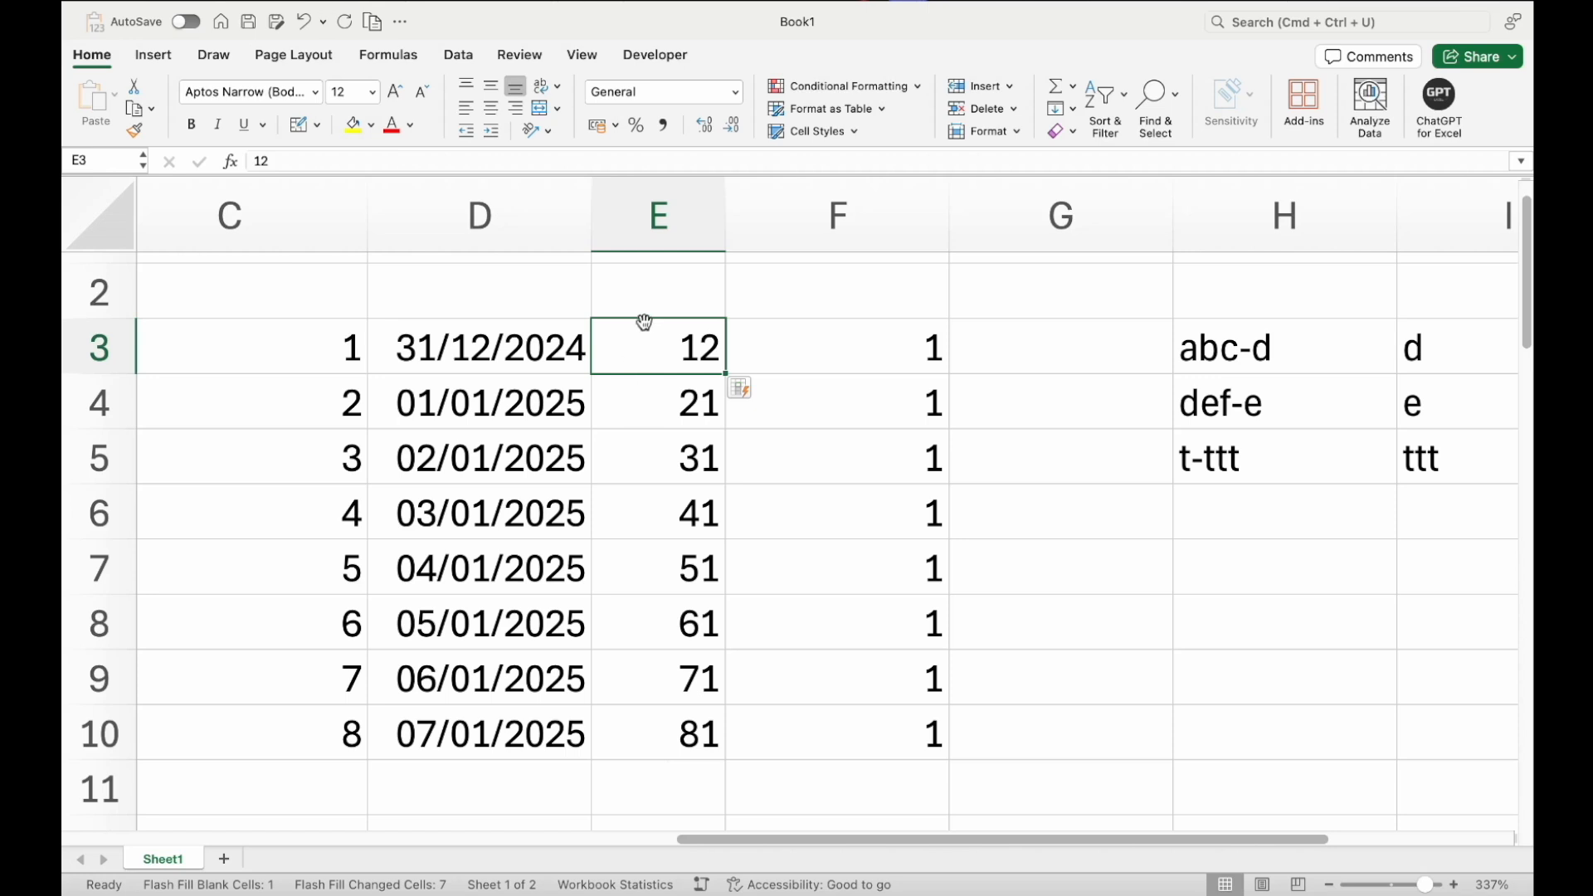
Clear the numbers in C3:C10
click(357, 350)
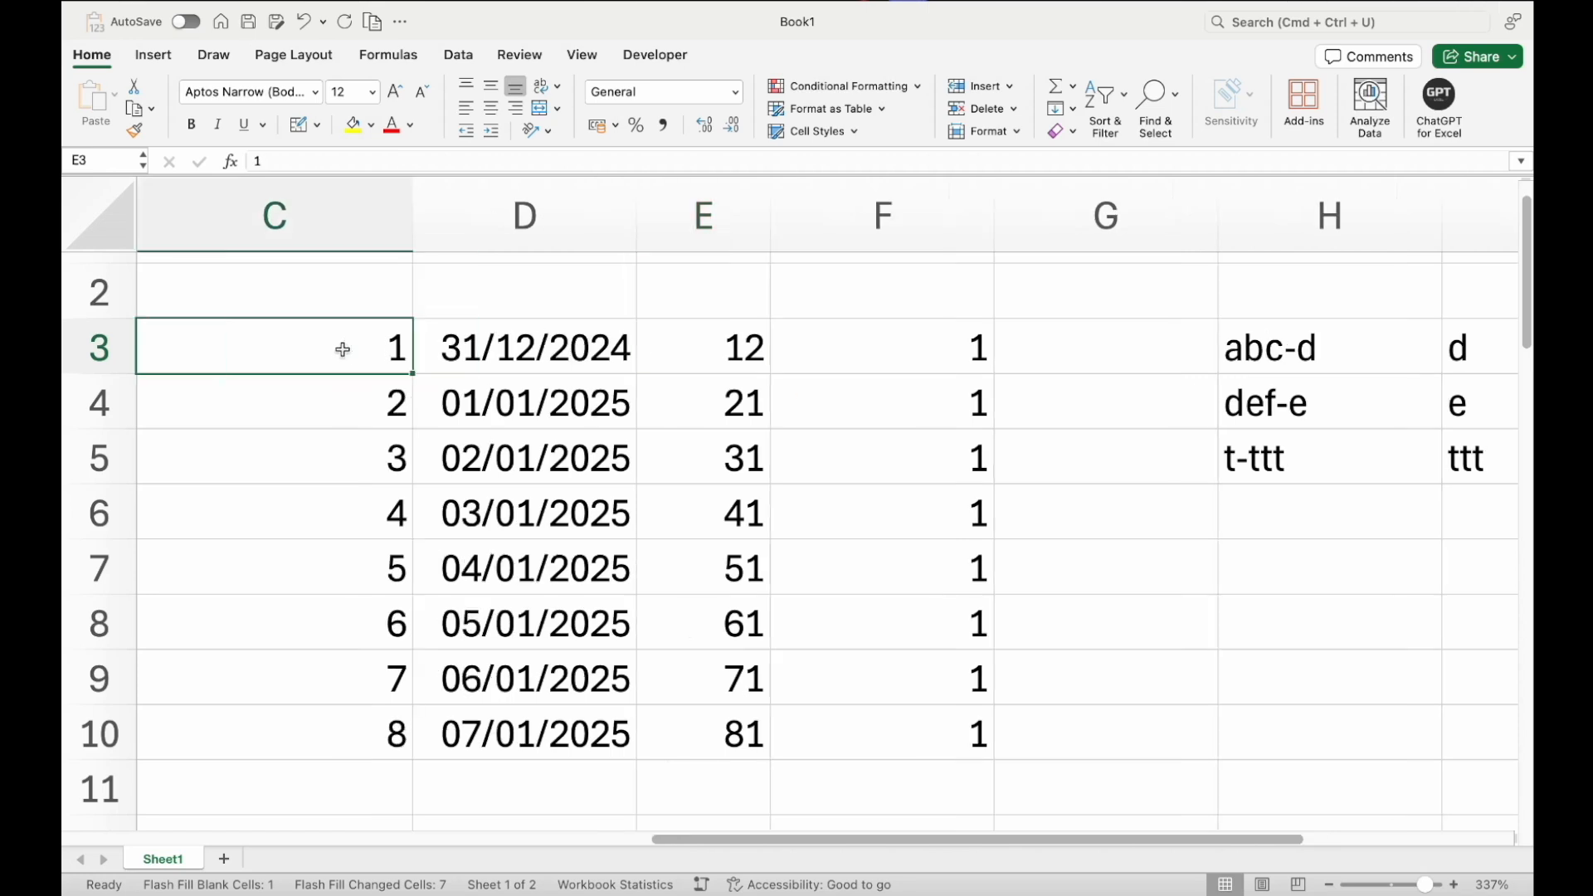
click(344, 408)
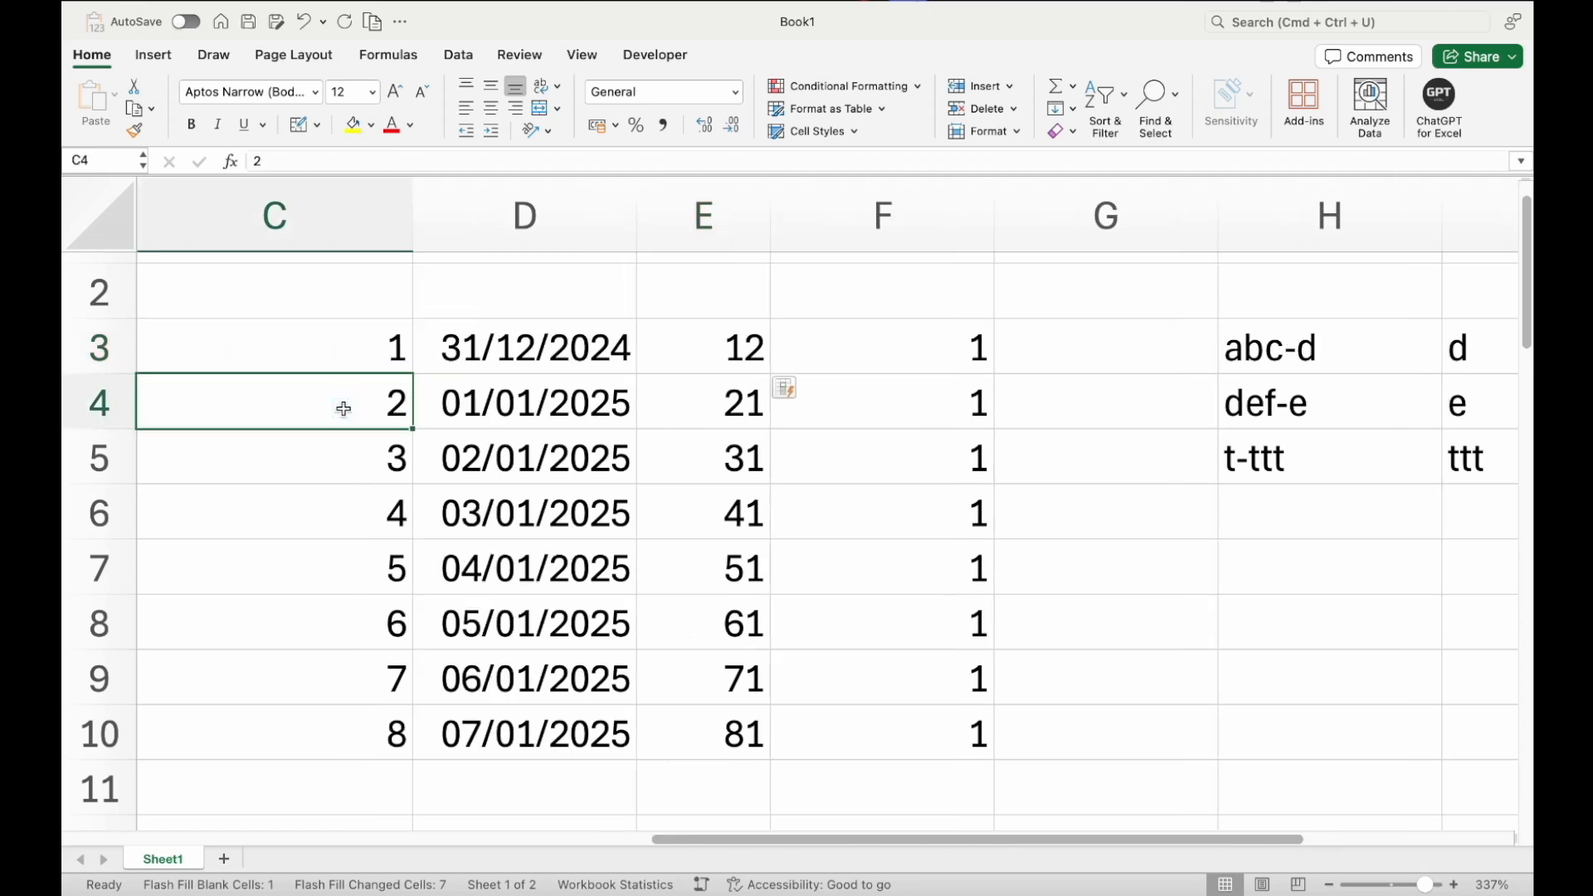
drag(356, 719, 354, 373)
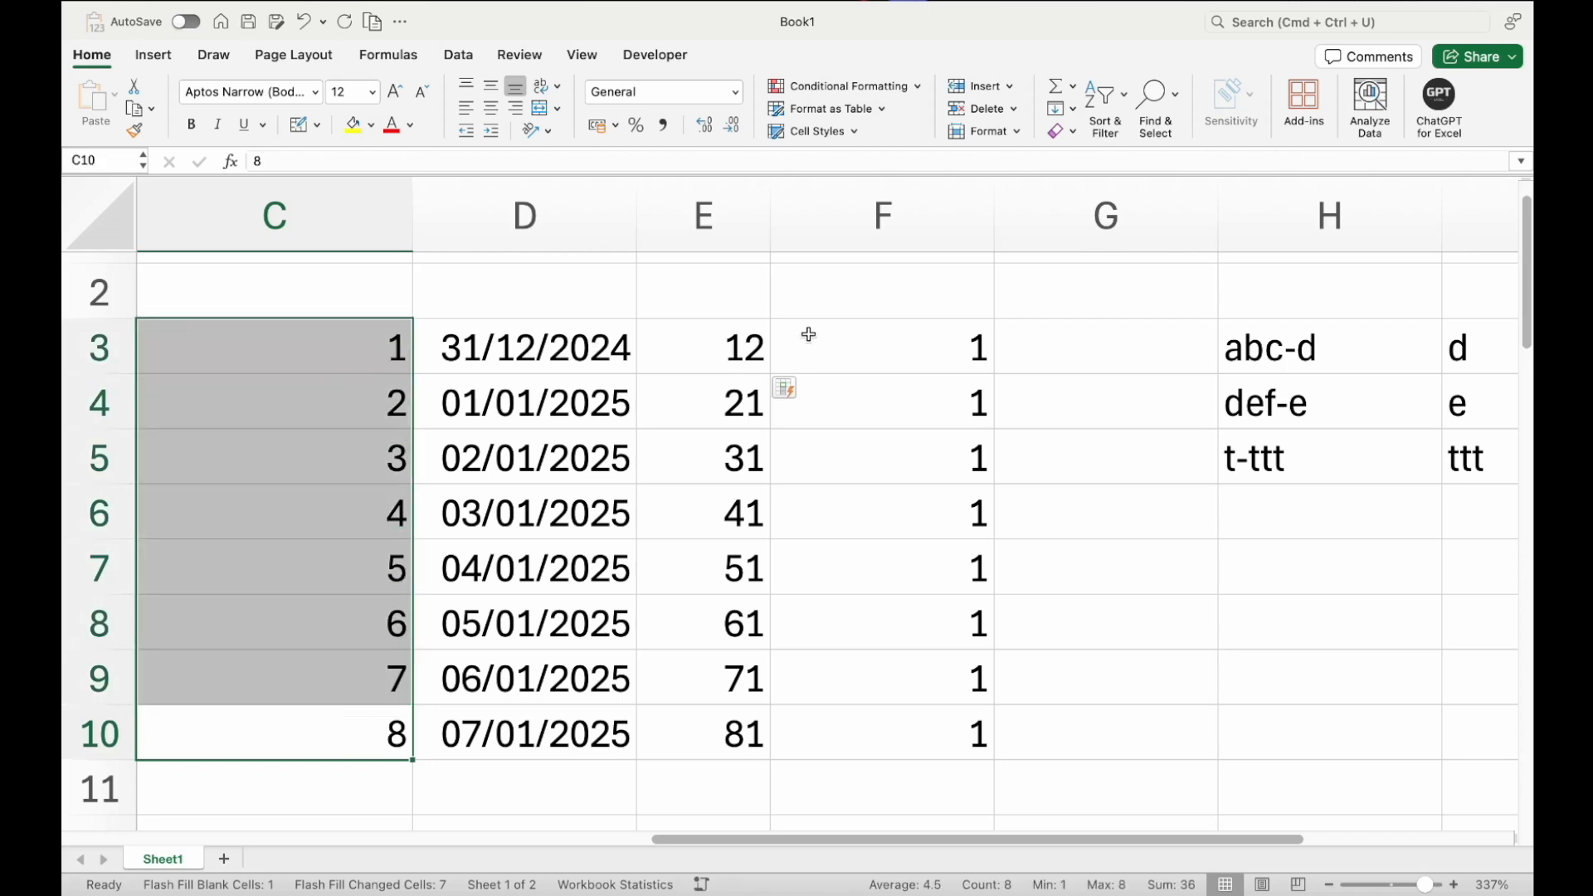
key(Delete)
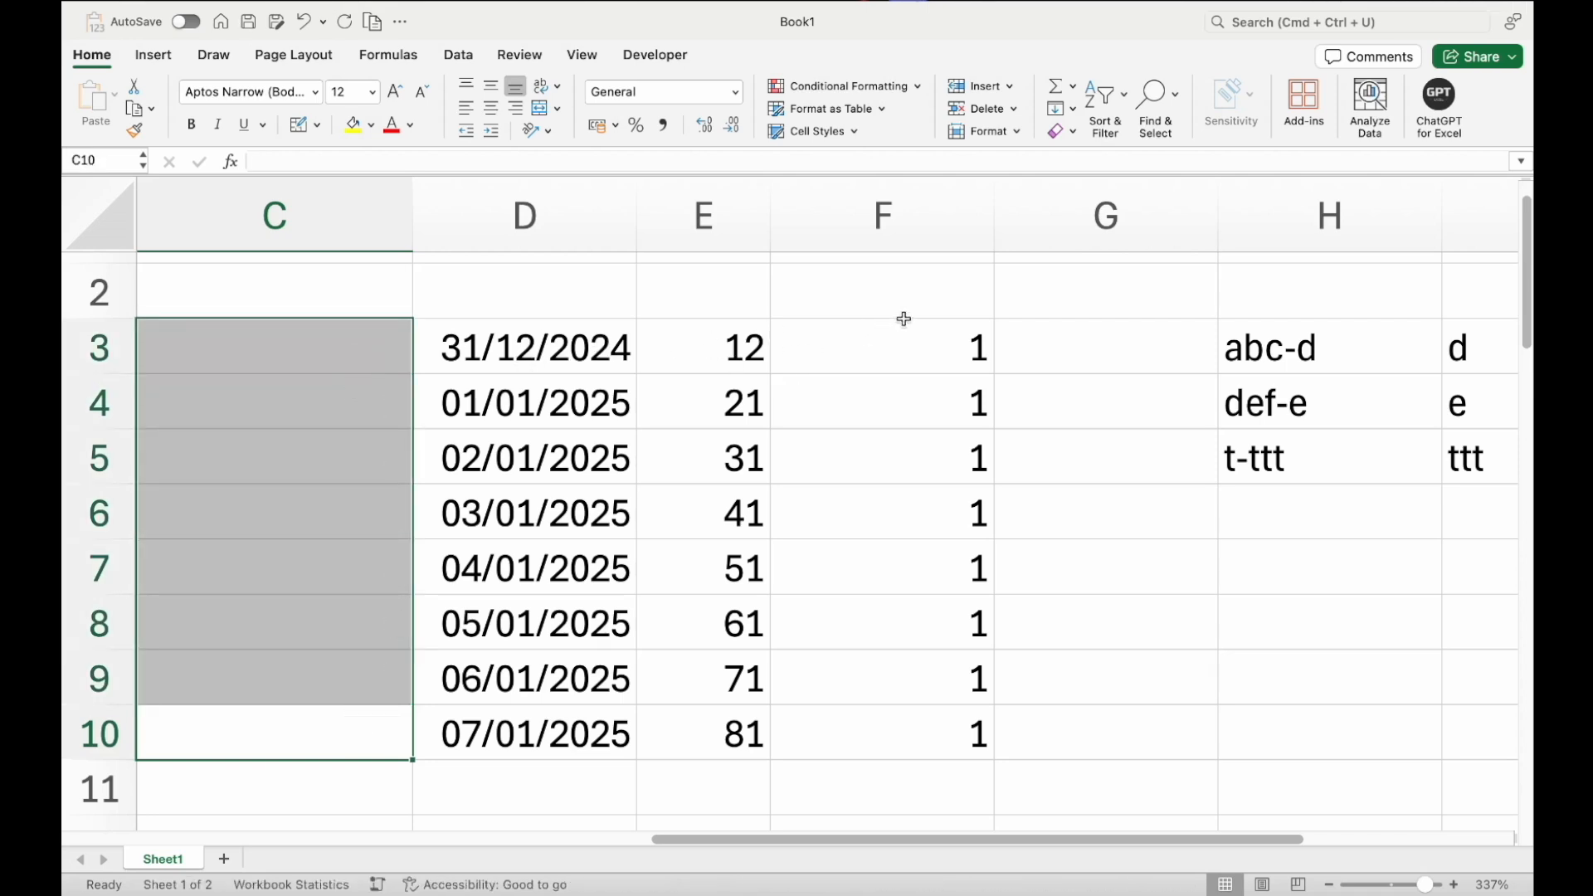
Clear the values in F3:F10 and E3:E10
click(905, 316)
scroll(904, 315, up, 1)
key(super+shift+Down)
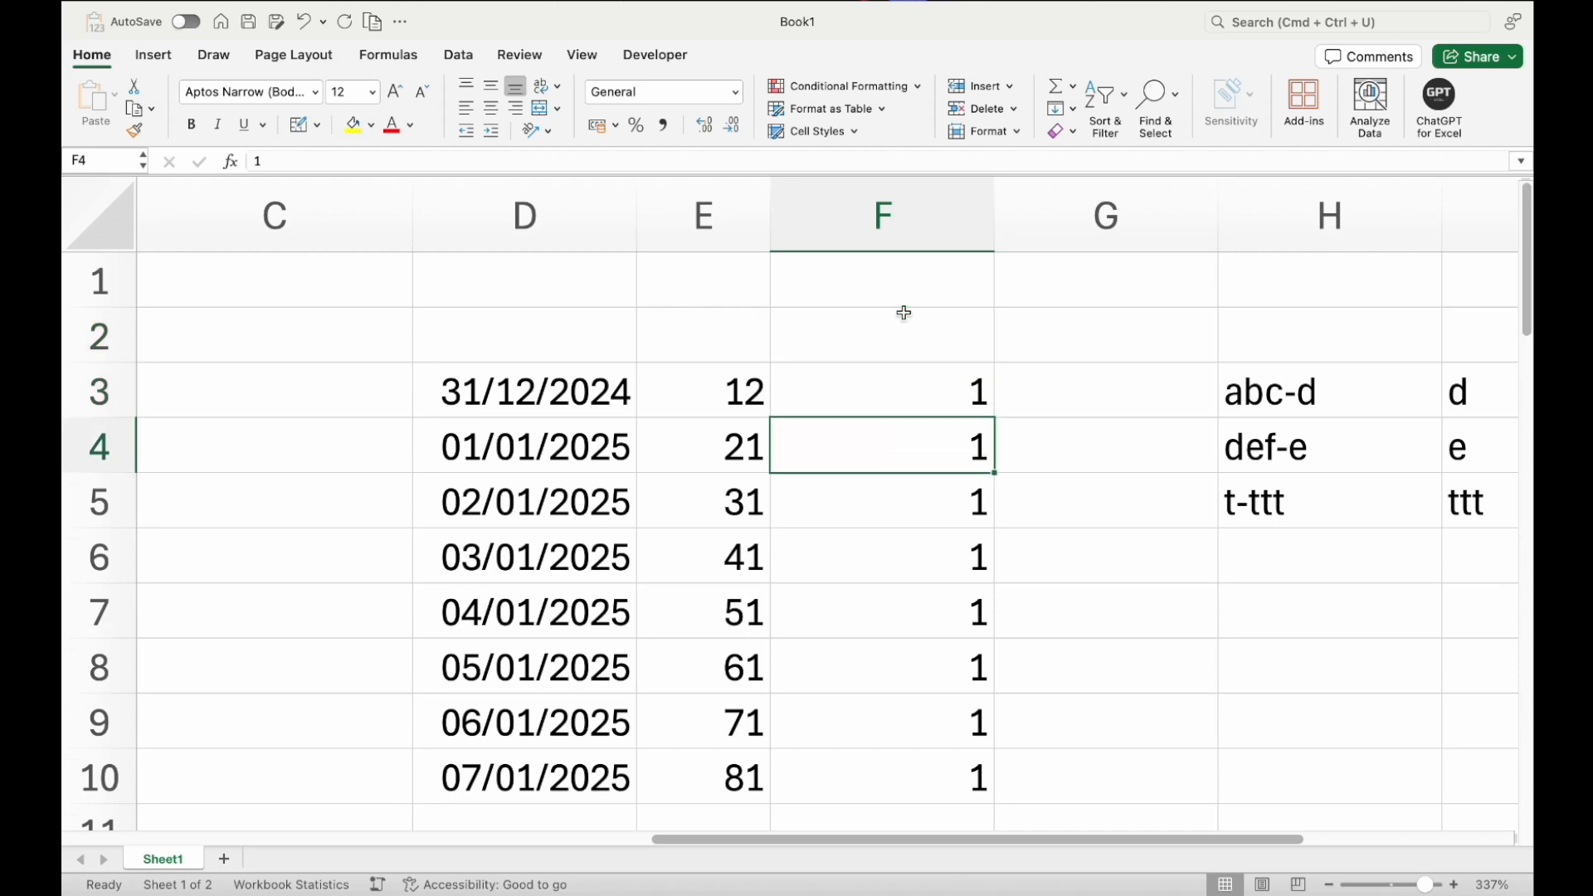
key(Delete)
key(Left)
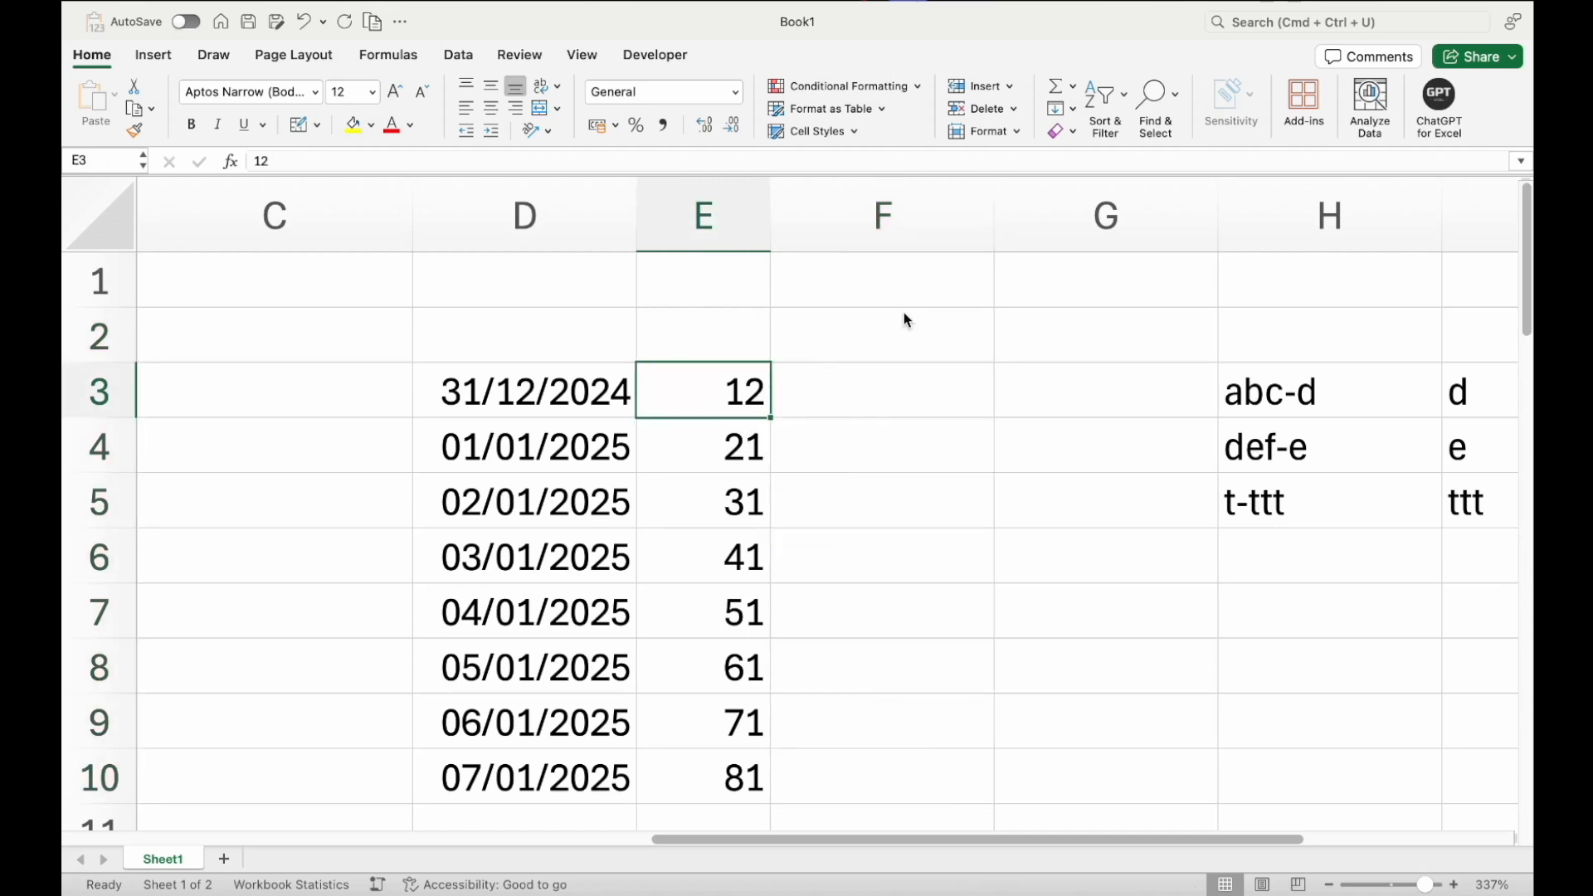
key(super+shift+Down)
key(Delete)
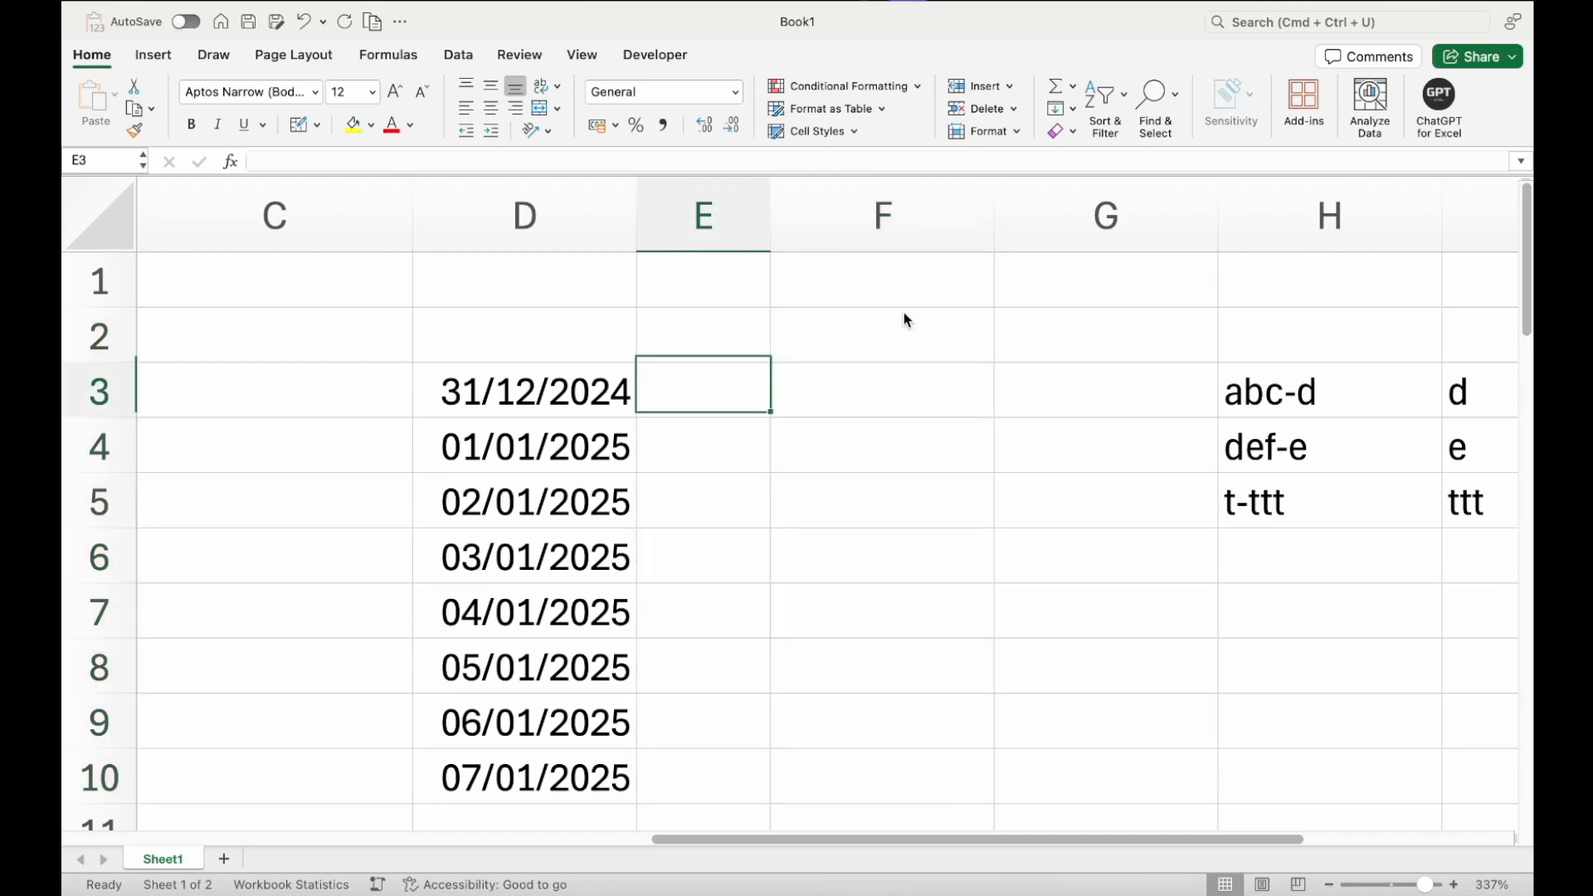
Enter 12 in E3 and Flash Fill E4:E10
text(12)
key(Return)
key(Up)
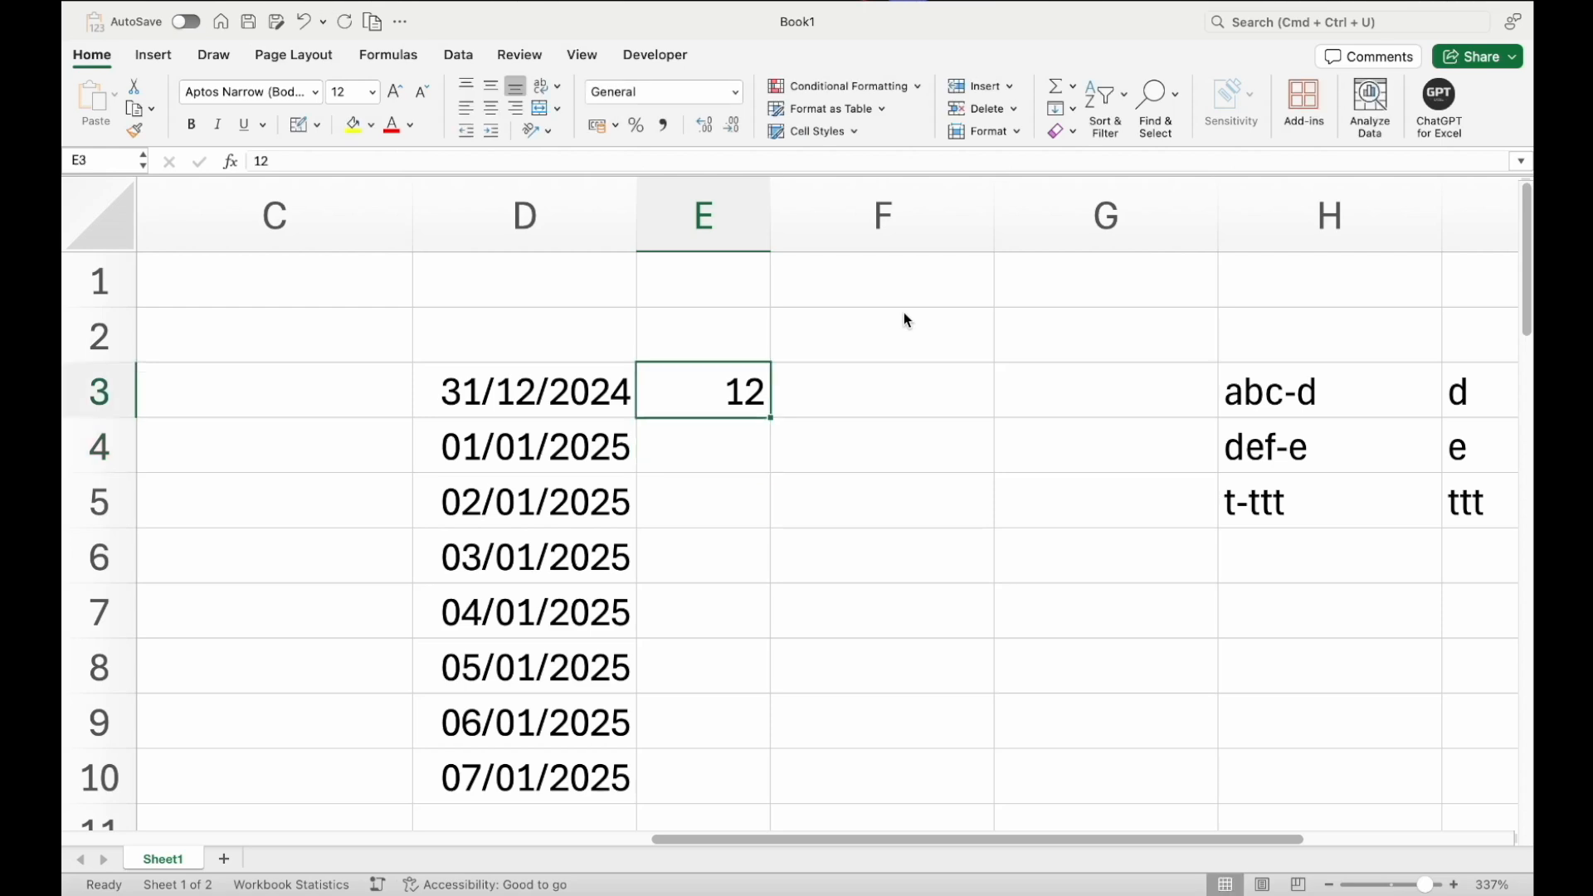
key(super+e)
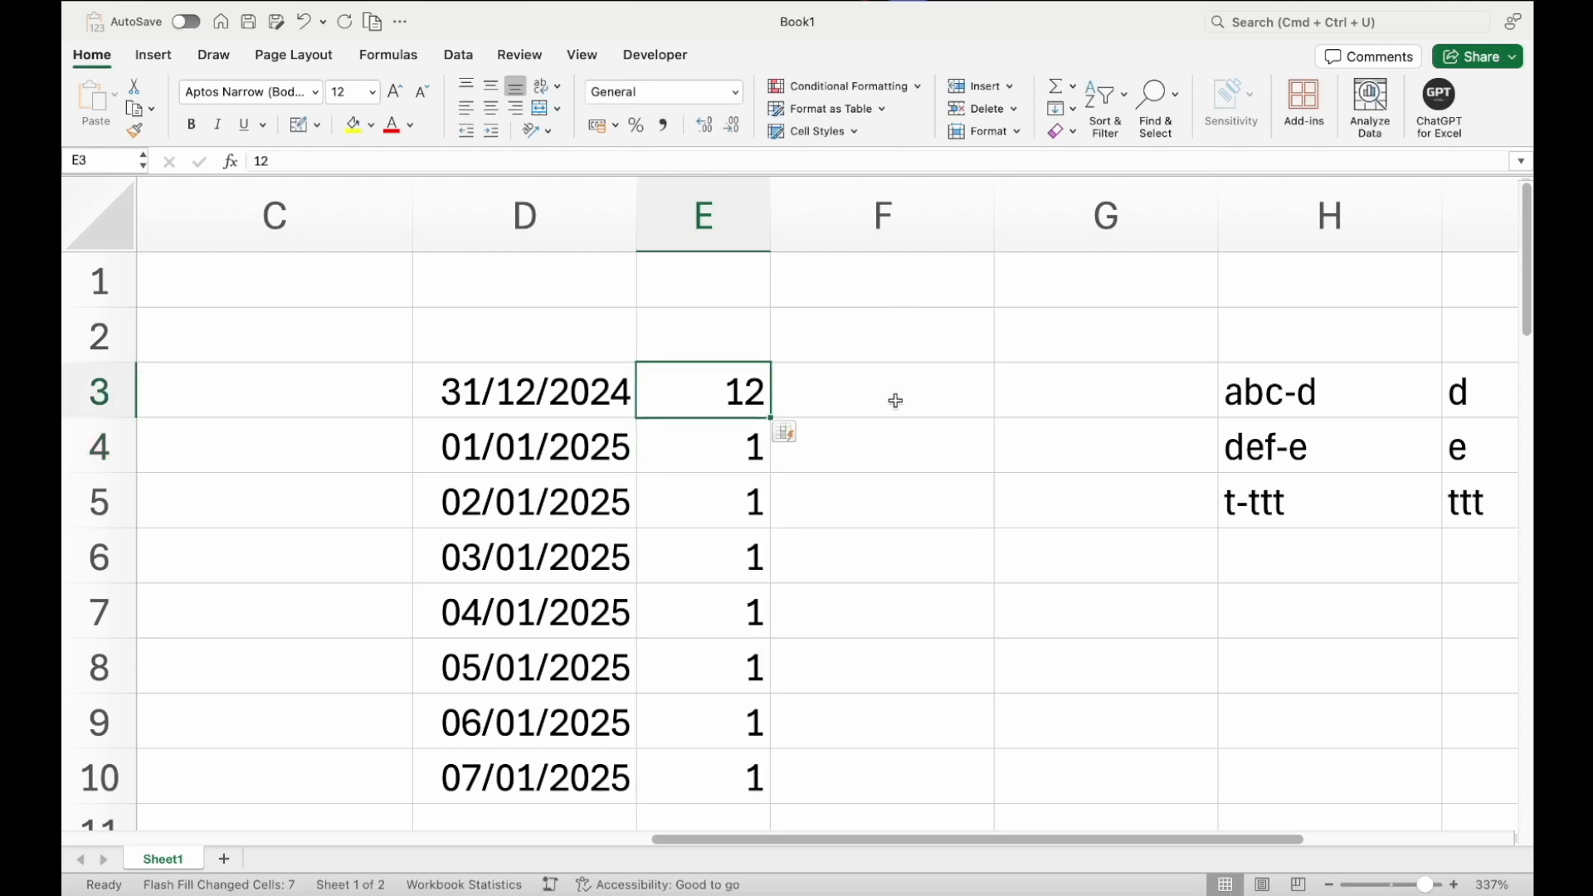
click(751, 439)
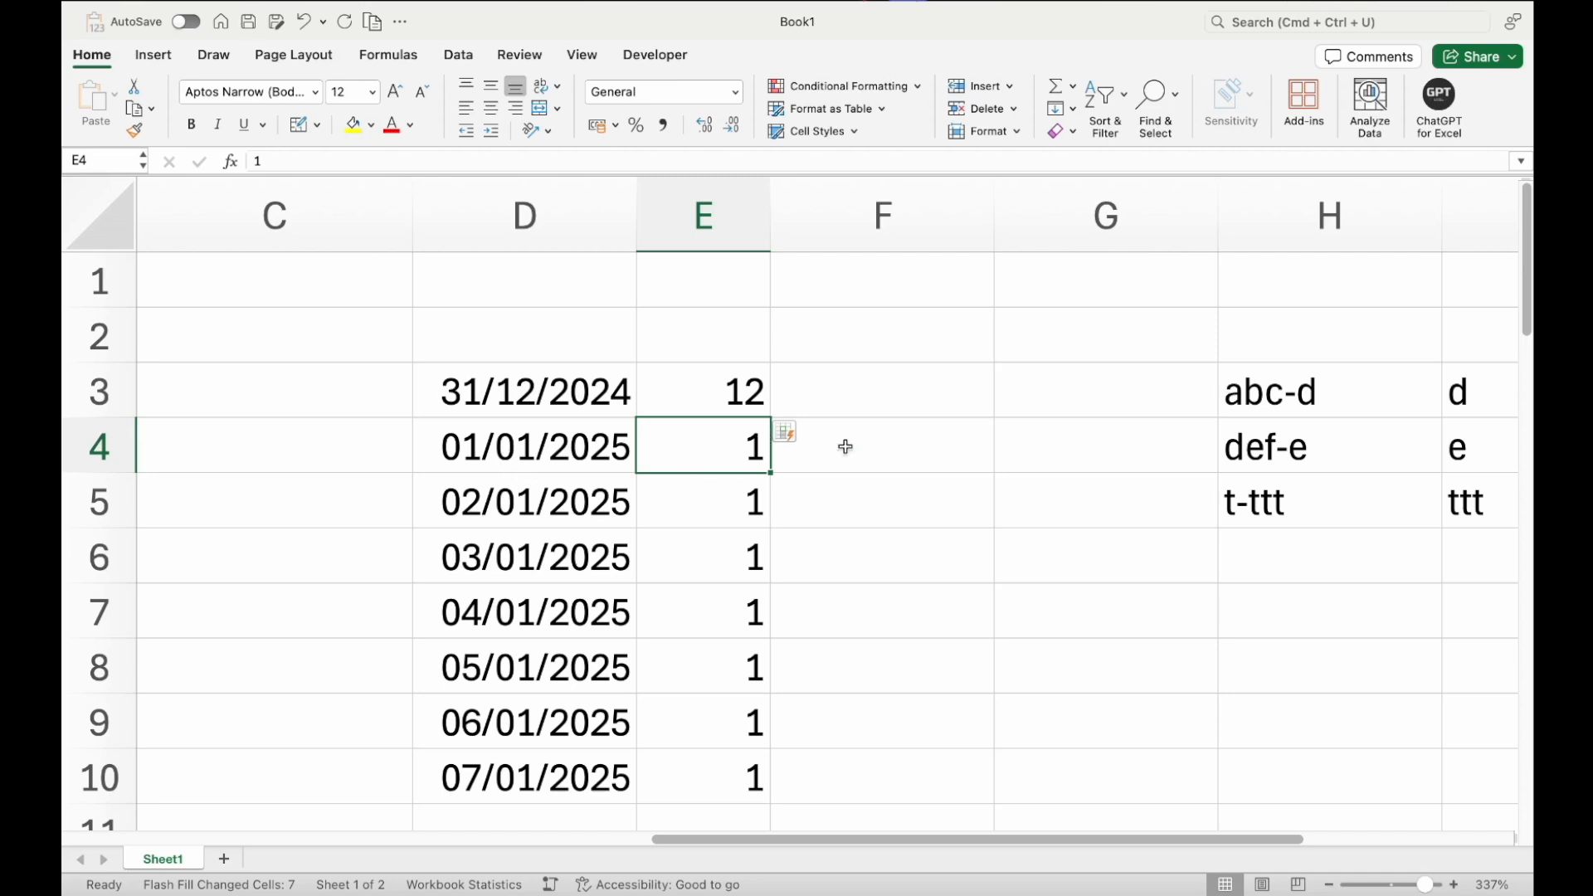
Enter 01 in F4
click(886, 444)
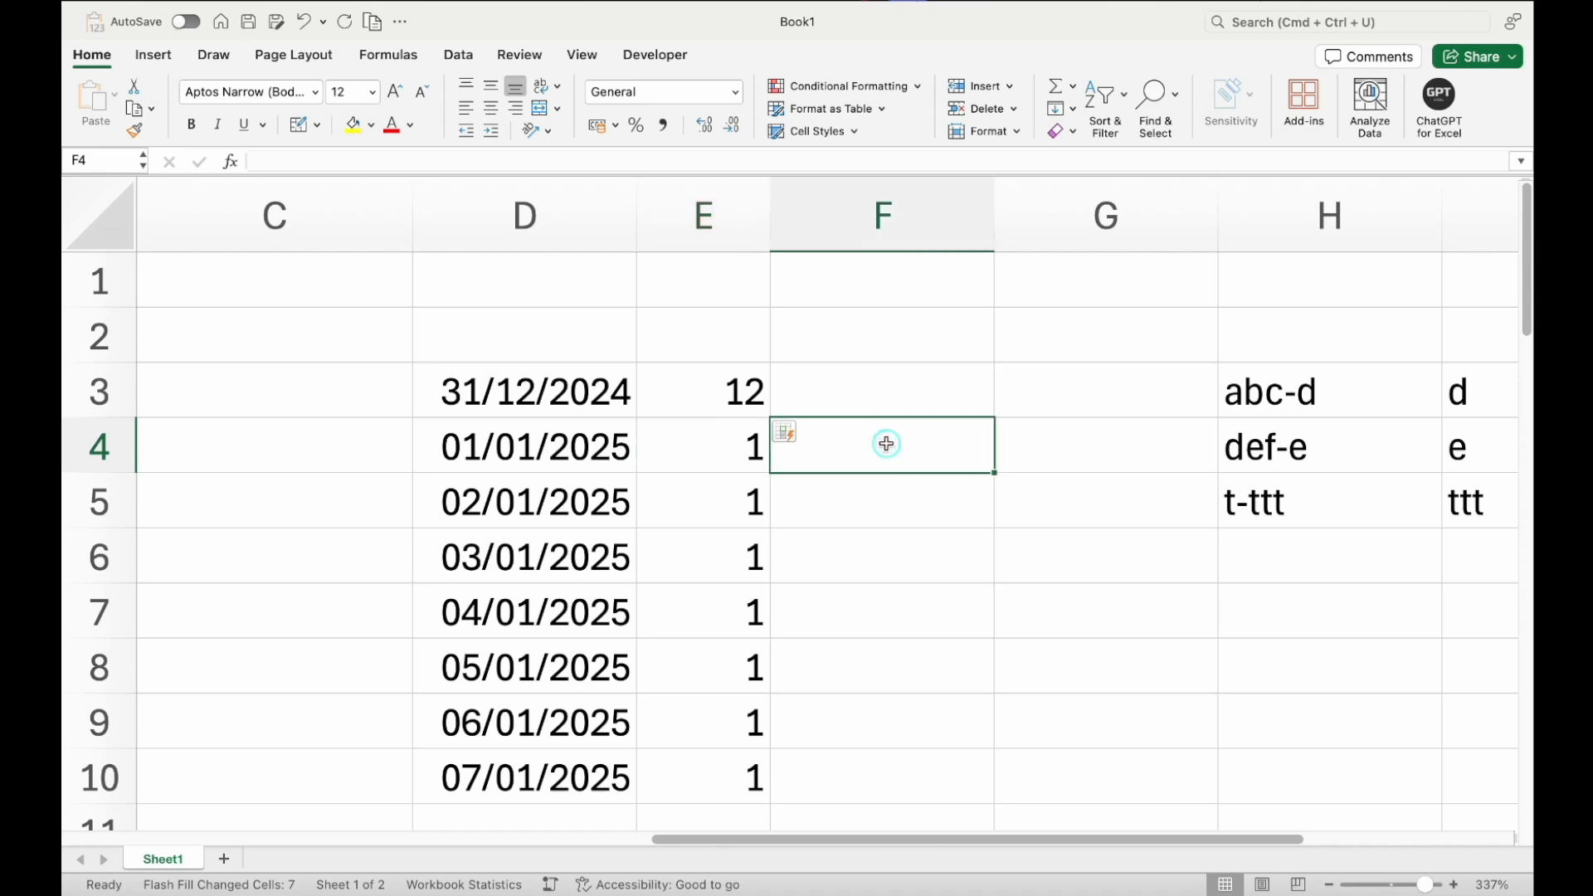
text(01)
key(Return)
click(889, 449)
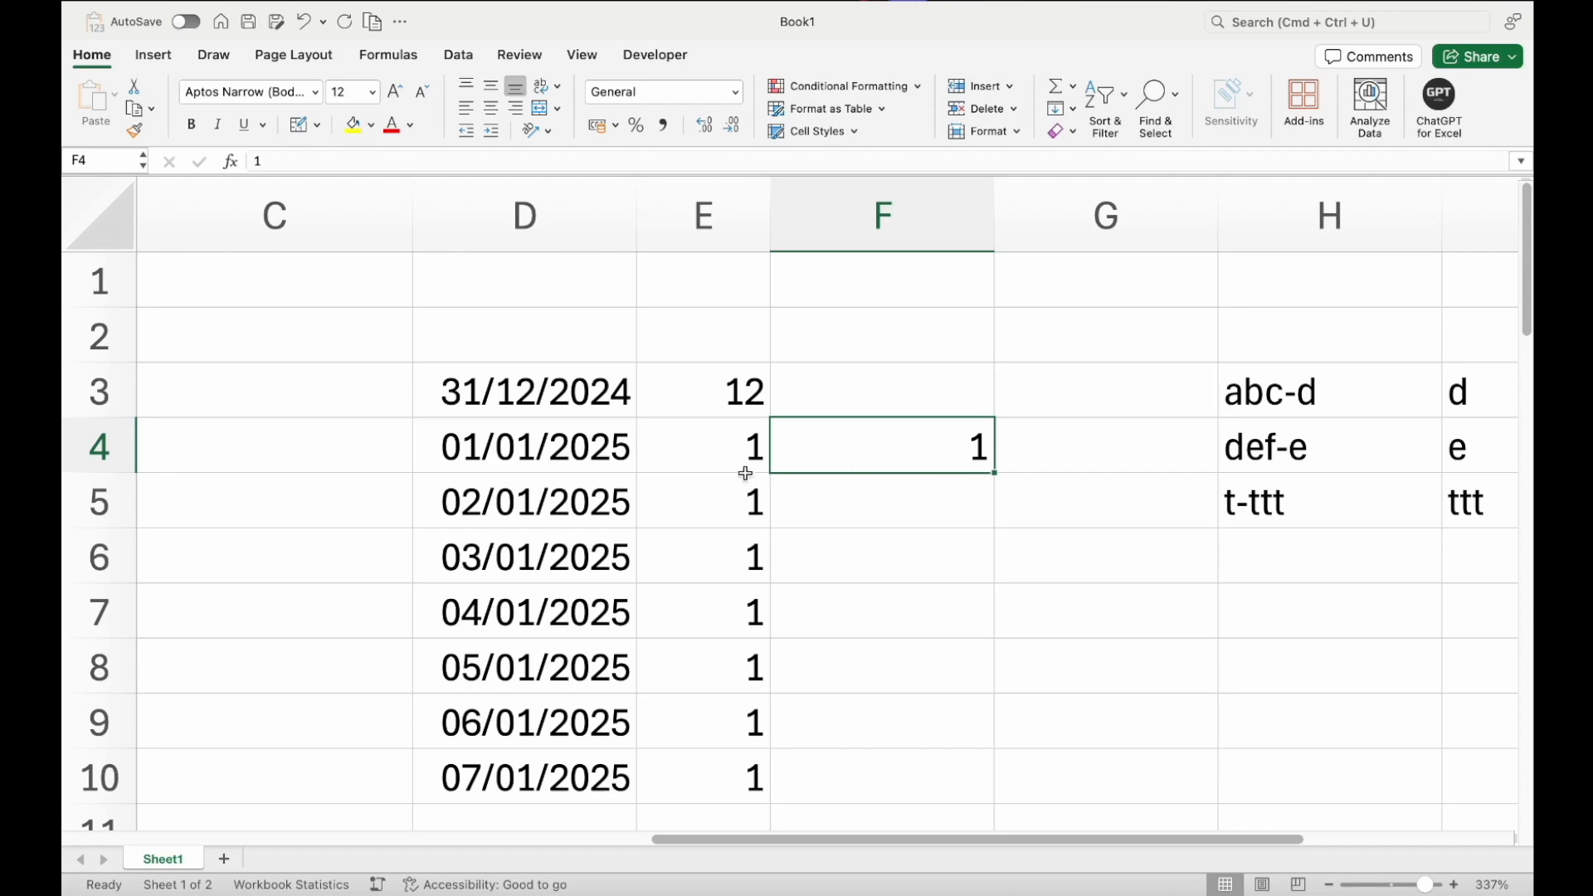
Review the Data Entry topic list in column A, ending at Drop Down List
click(729, 402)
scroll(729, 405, left, 6)
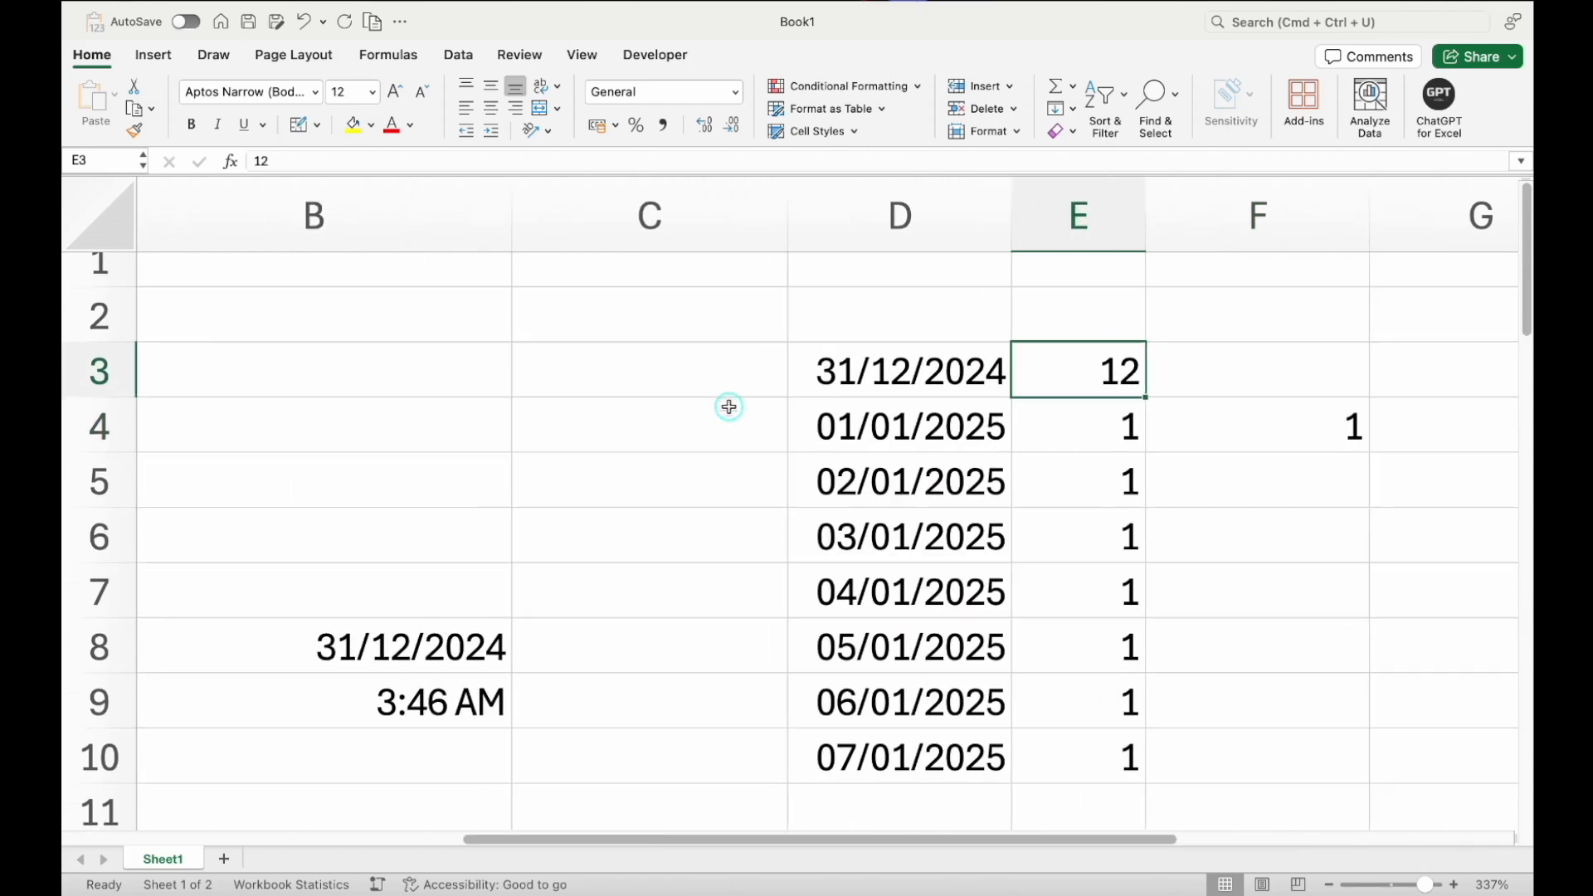
scroll(581, 465, down, 3)
click(462, 526)
scroll(428, 671, up, 2)
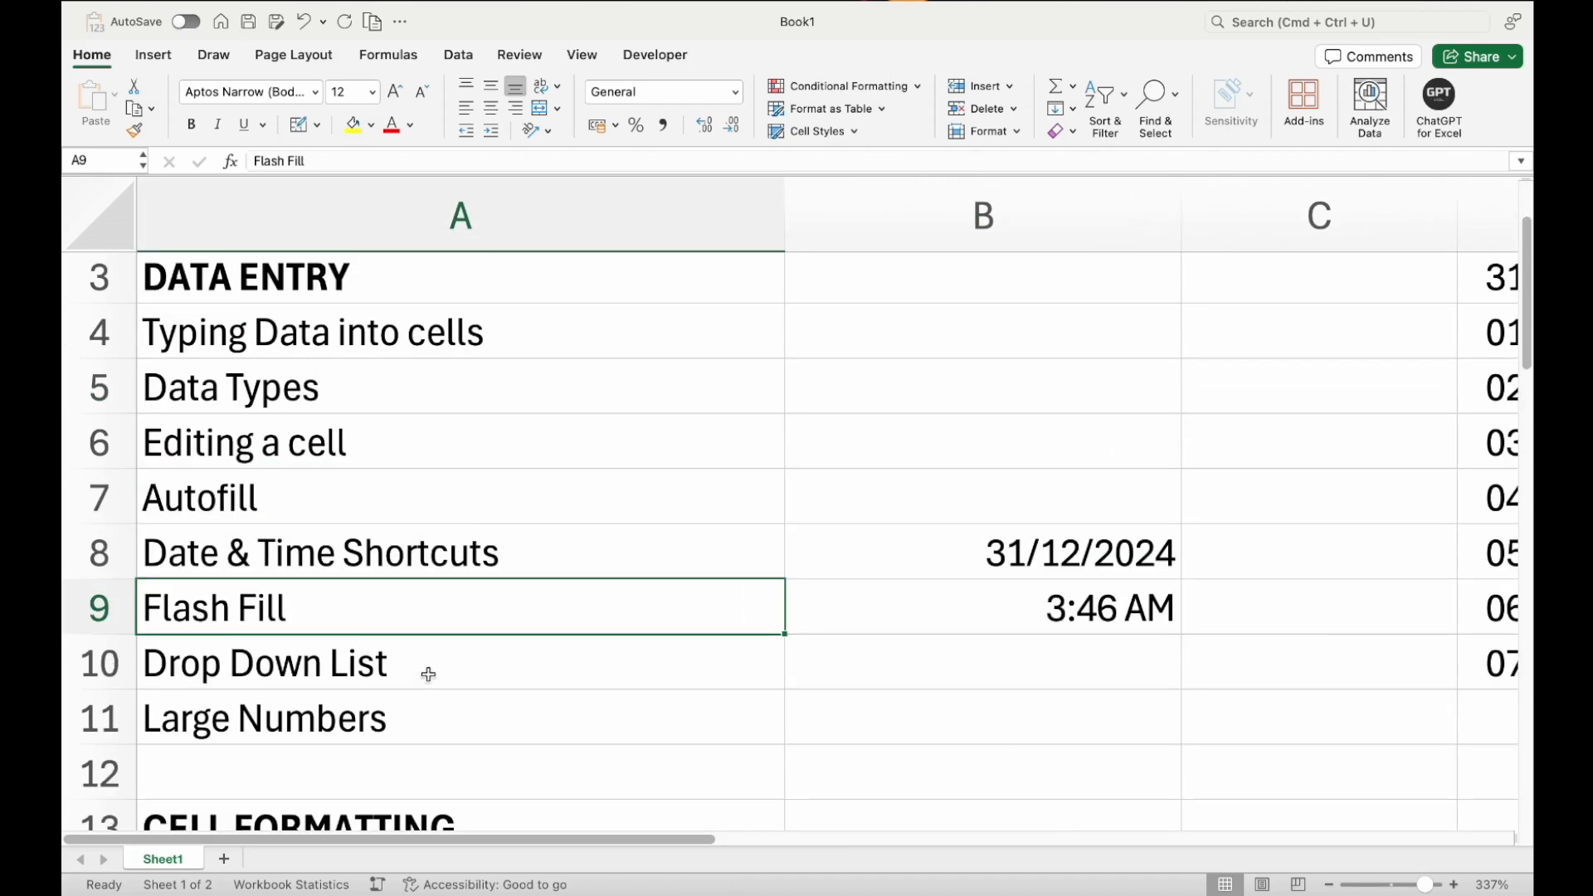
click(428, 673)
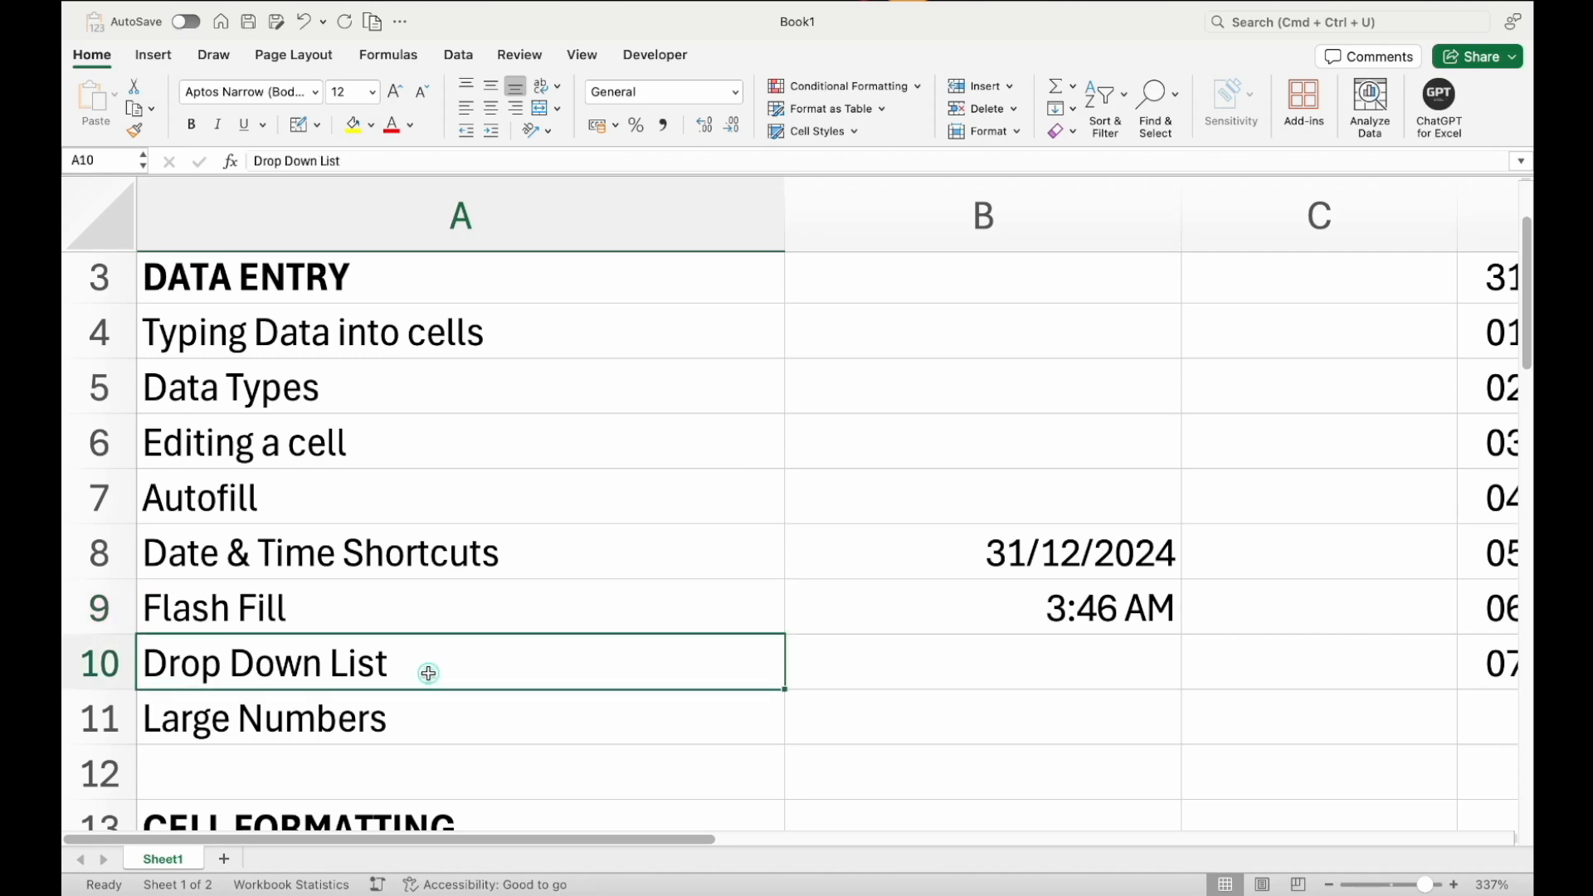
On a new sheet, enter the header Country in A1 and India, USA, Canada, Sri Lanka below it
scroll(428, 673, right, 5)
scroll(428, 673, up, 2)
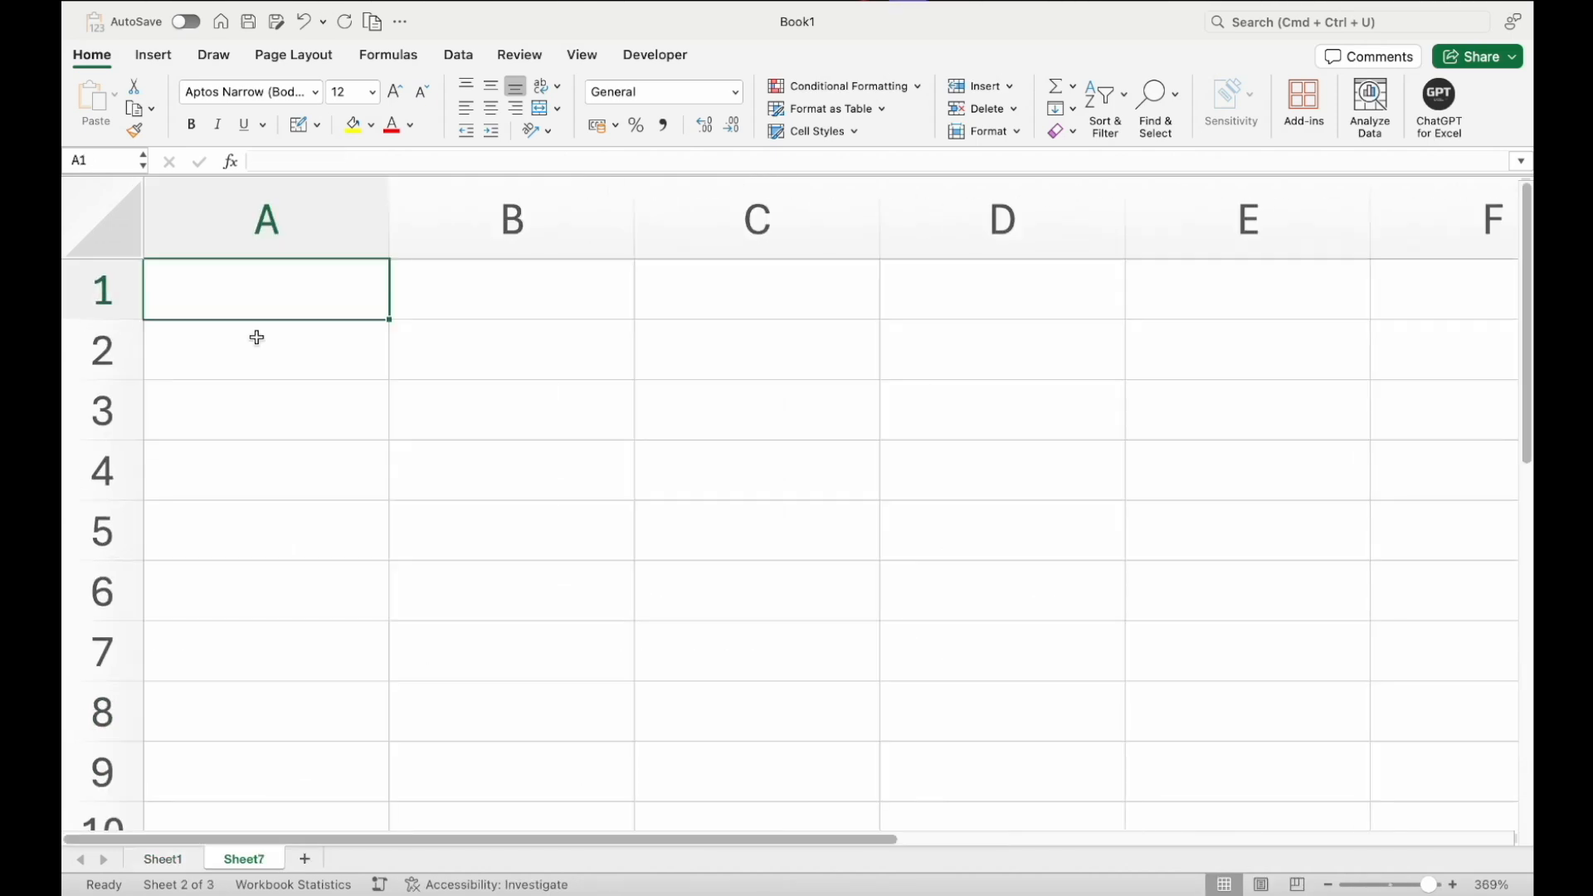
text(Country)
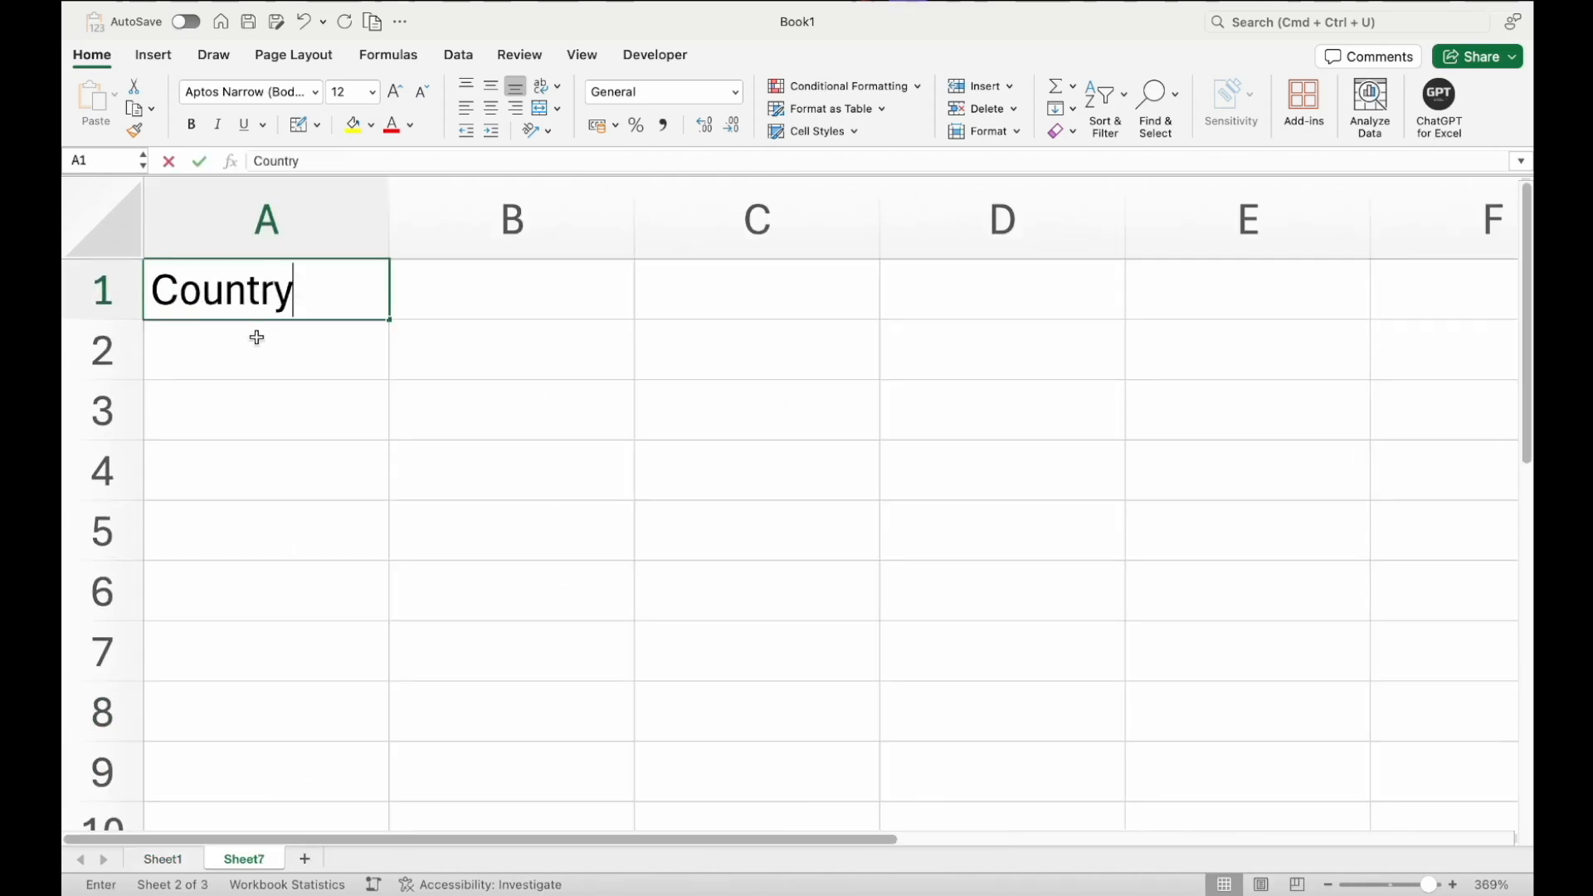
key(Return)
text(India)
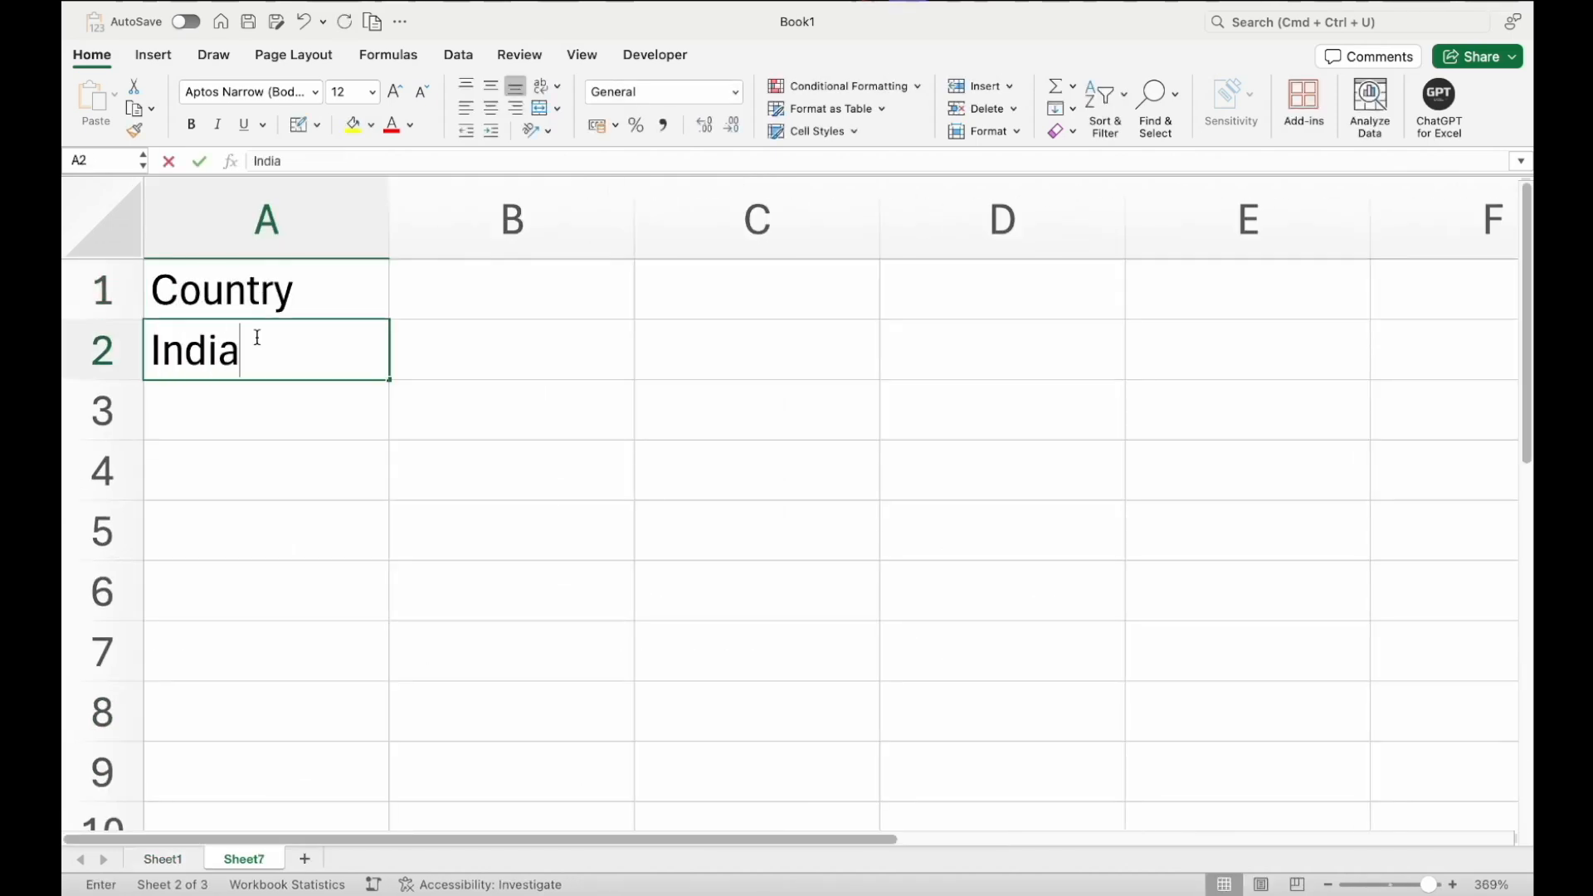
key(Return)
click(553, 352)
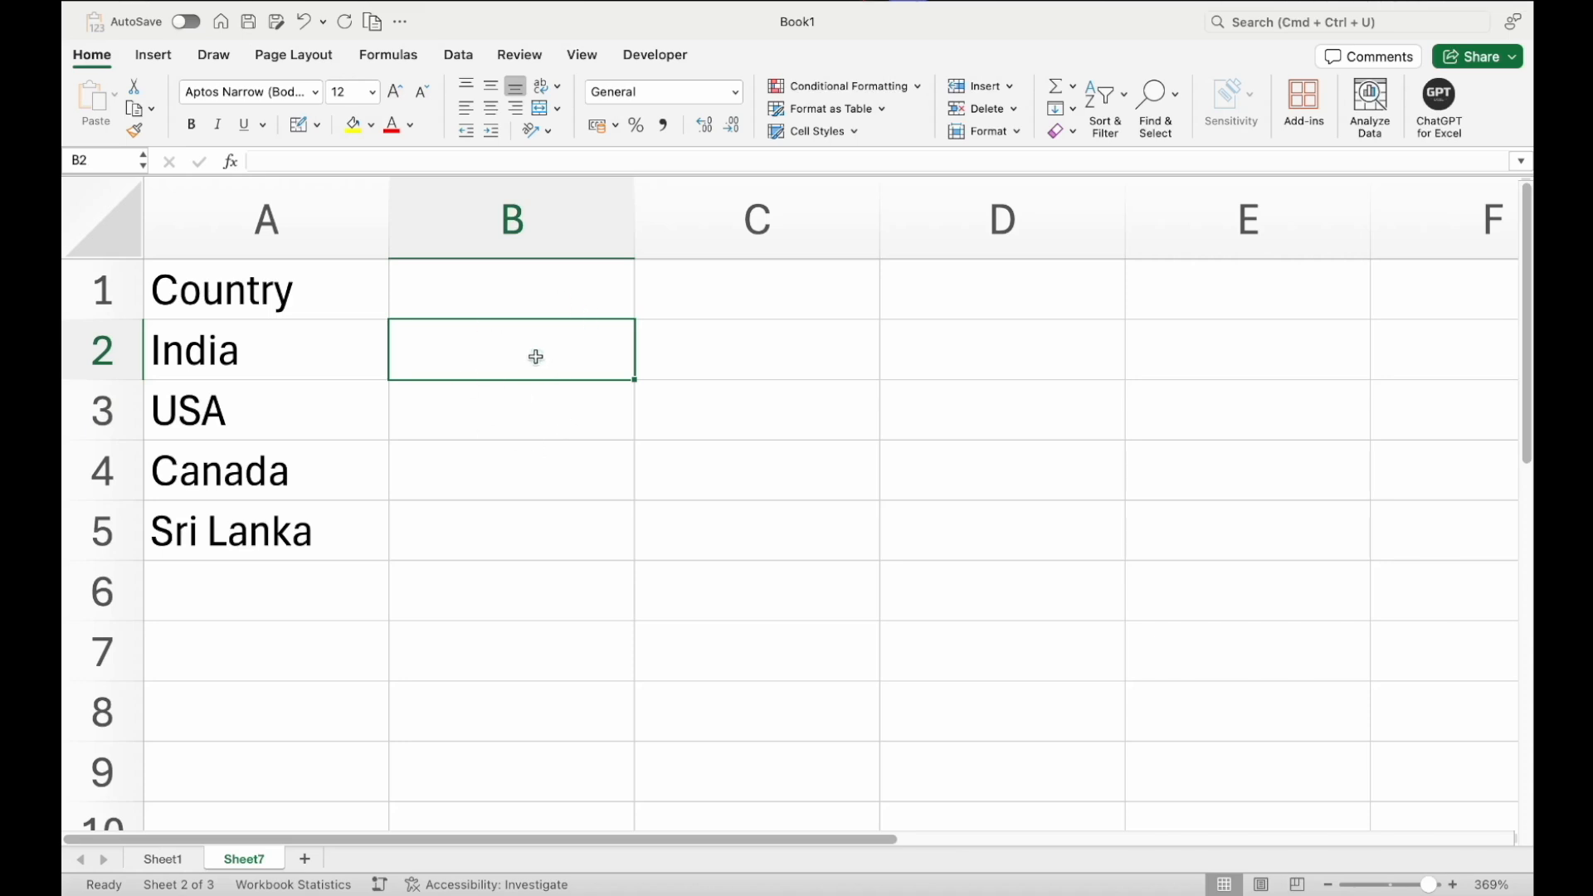
Enter the label Drop Down List in B2
text(Drop Down List)
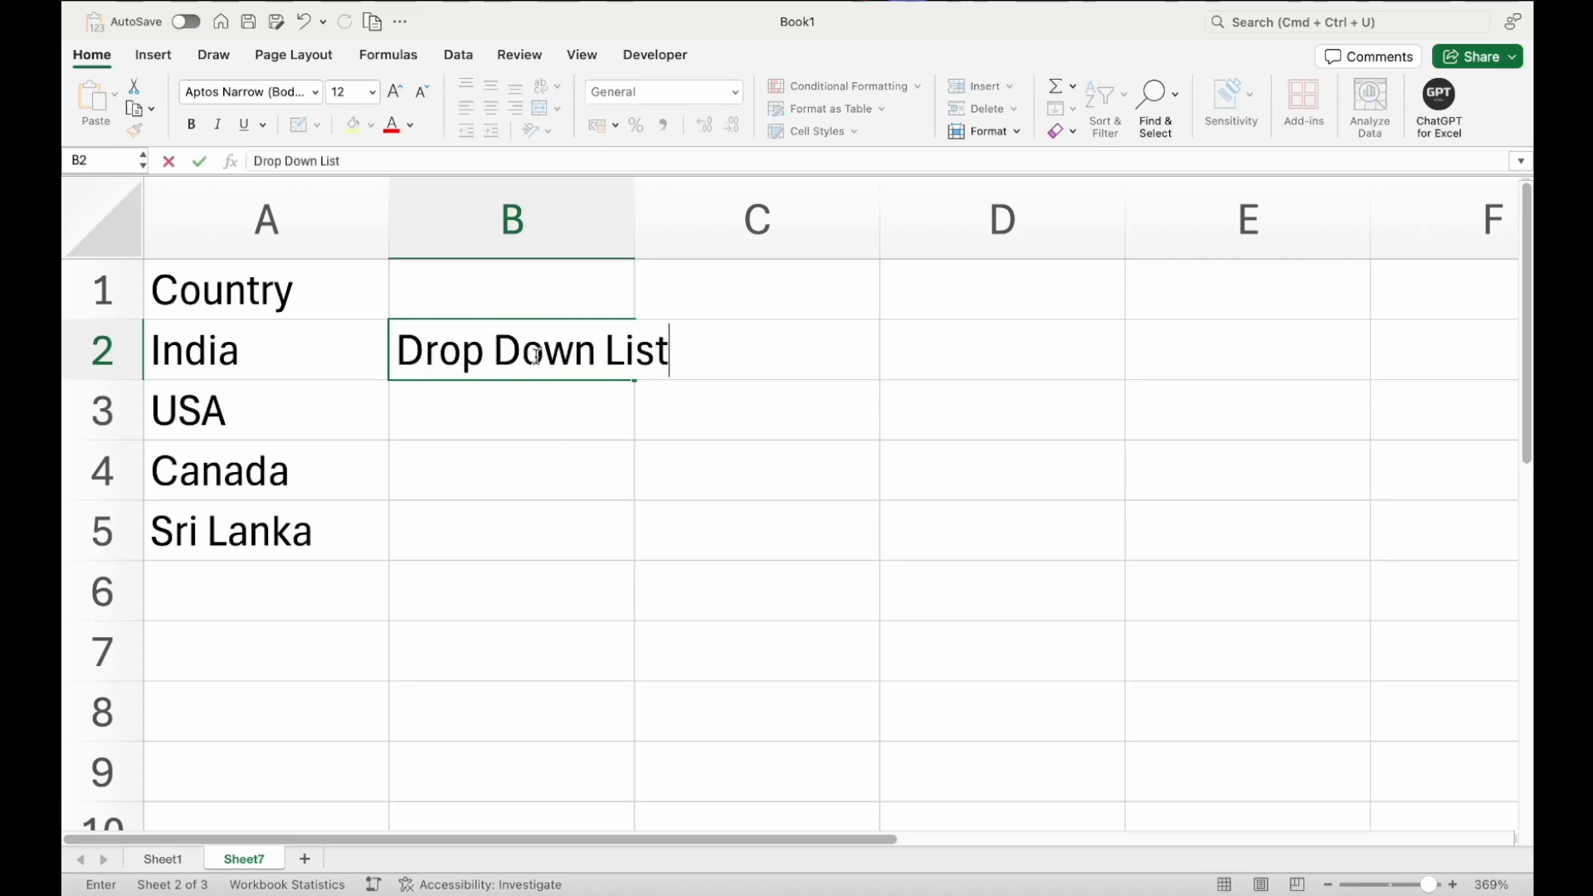
key(Return)
Select B3 and widen column B slightly
drag(311, 355, 307, 511)
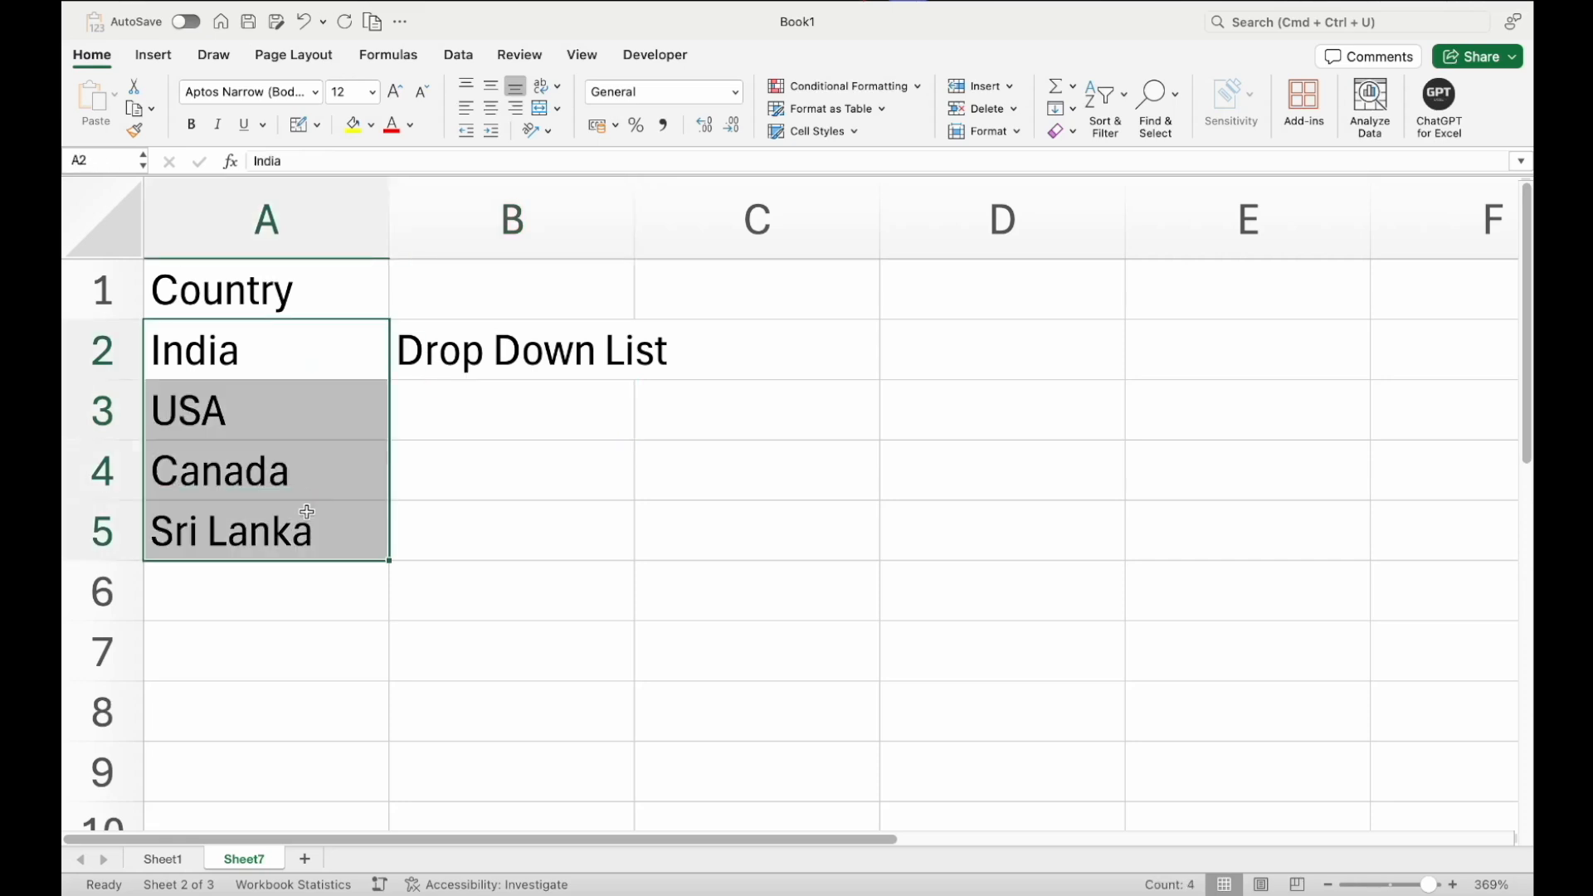
click(501, 413)
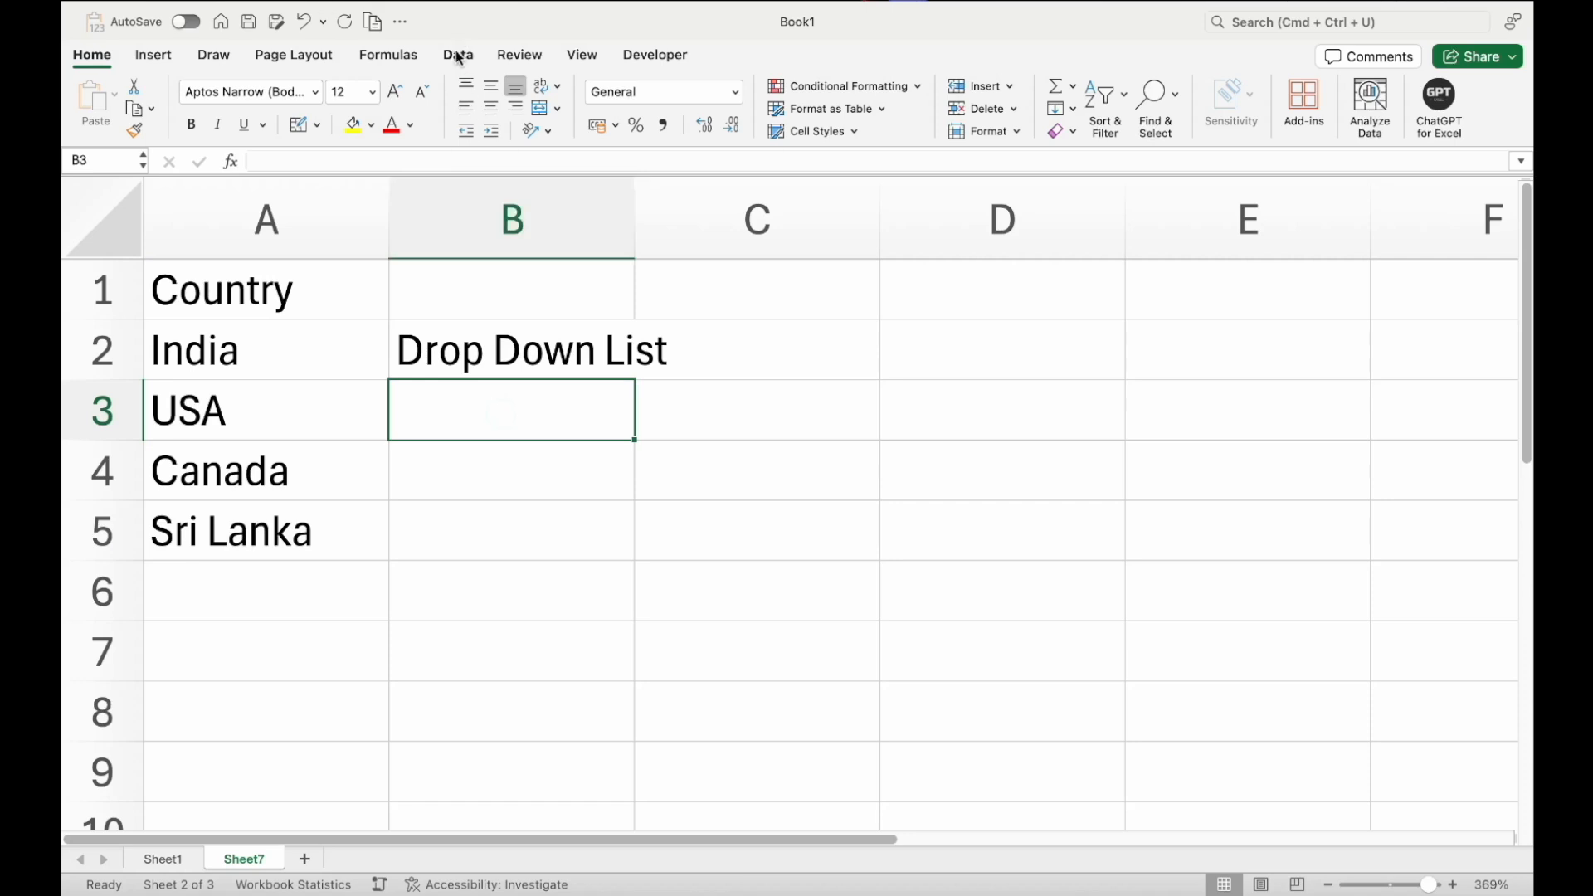
click(458, 56)
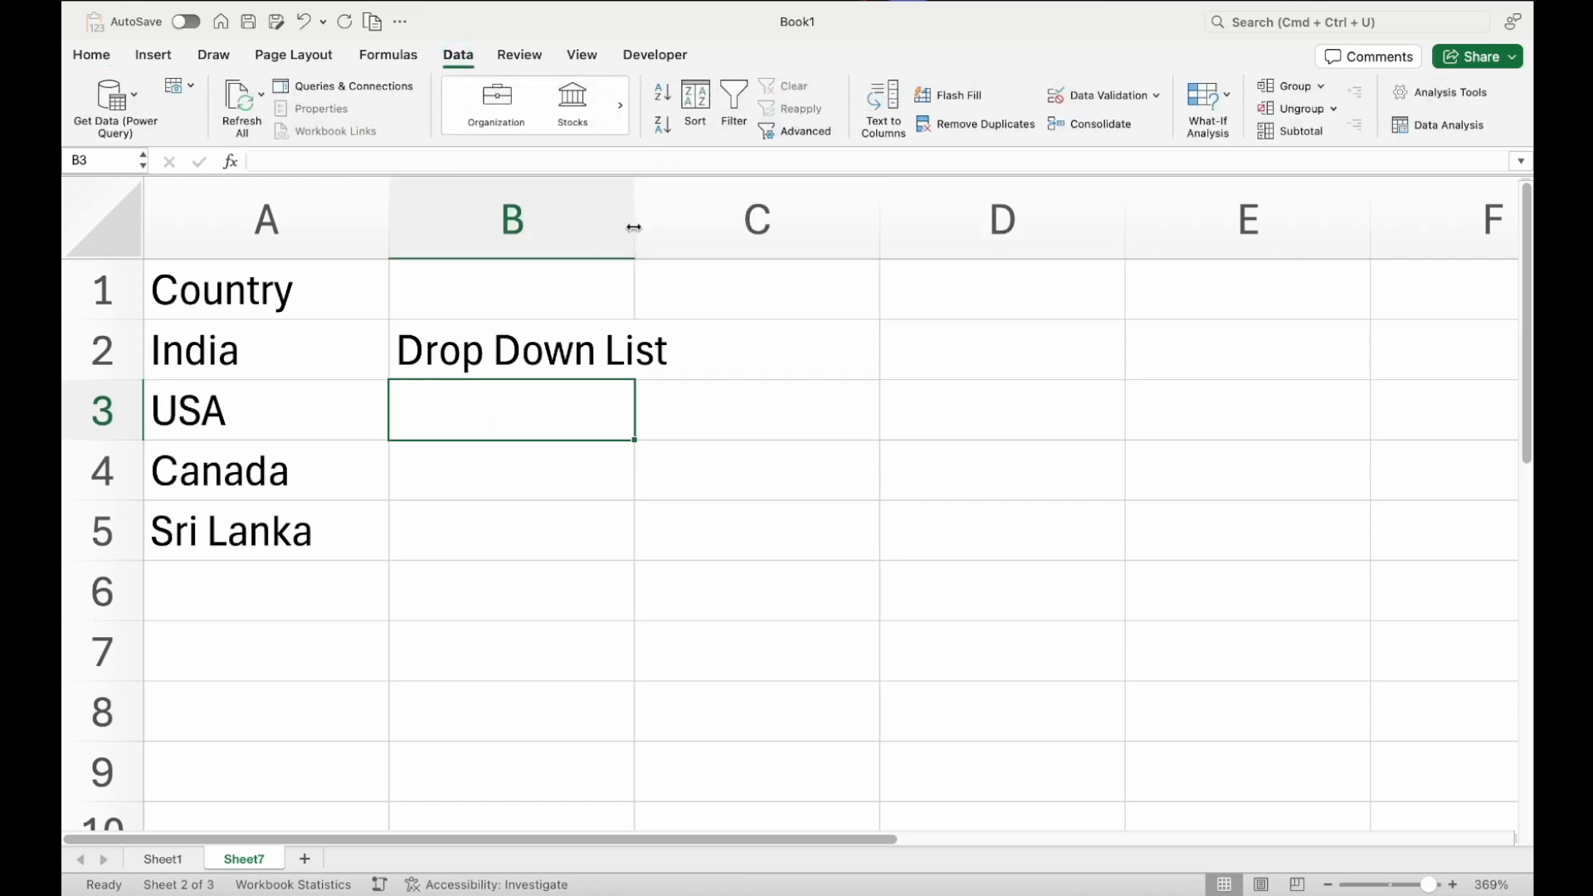
drag(633, 227, 690, 226)
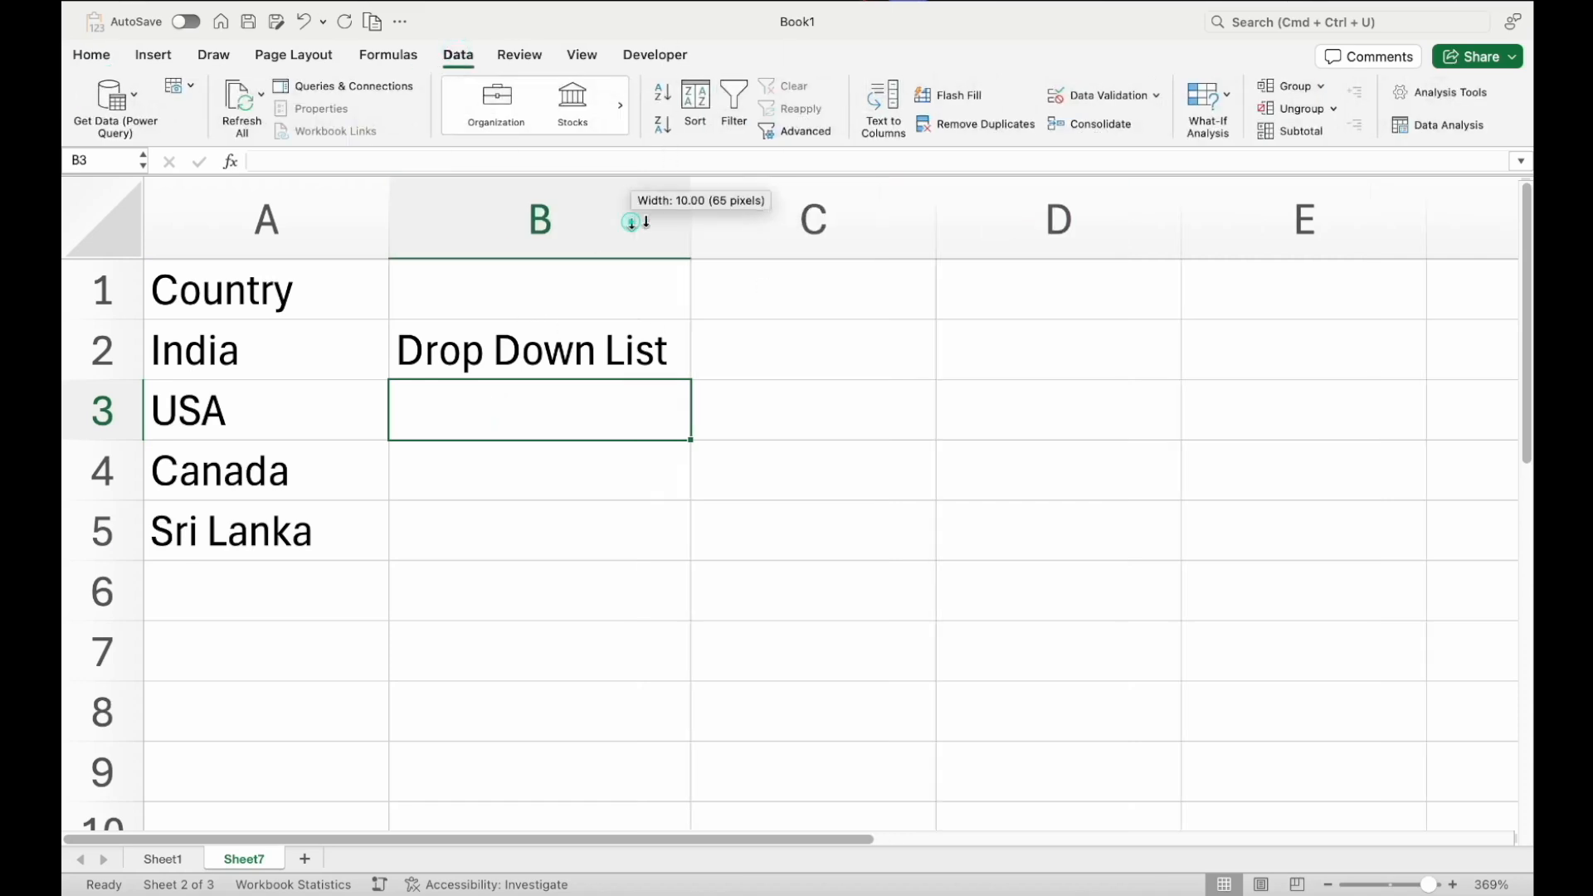
Add data validation to B3 allowing a List with source =A2:A5
click(1159, 96)
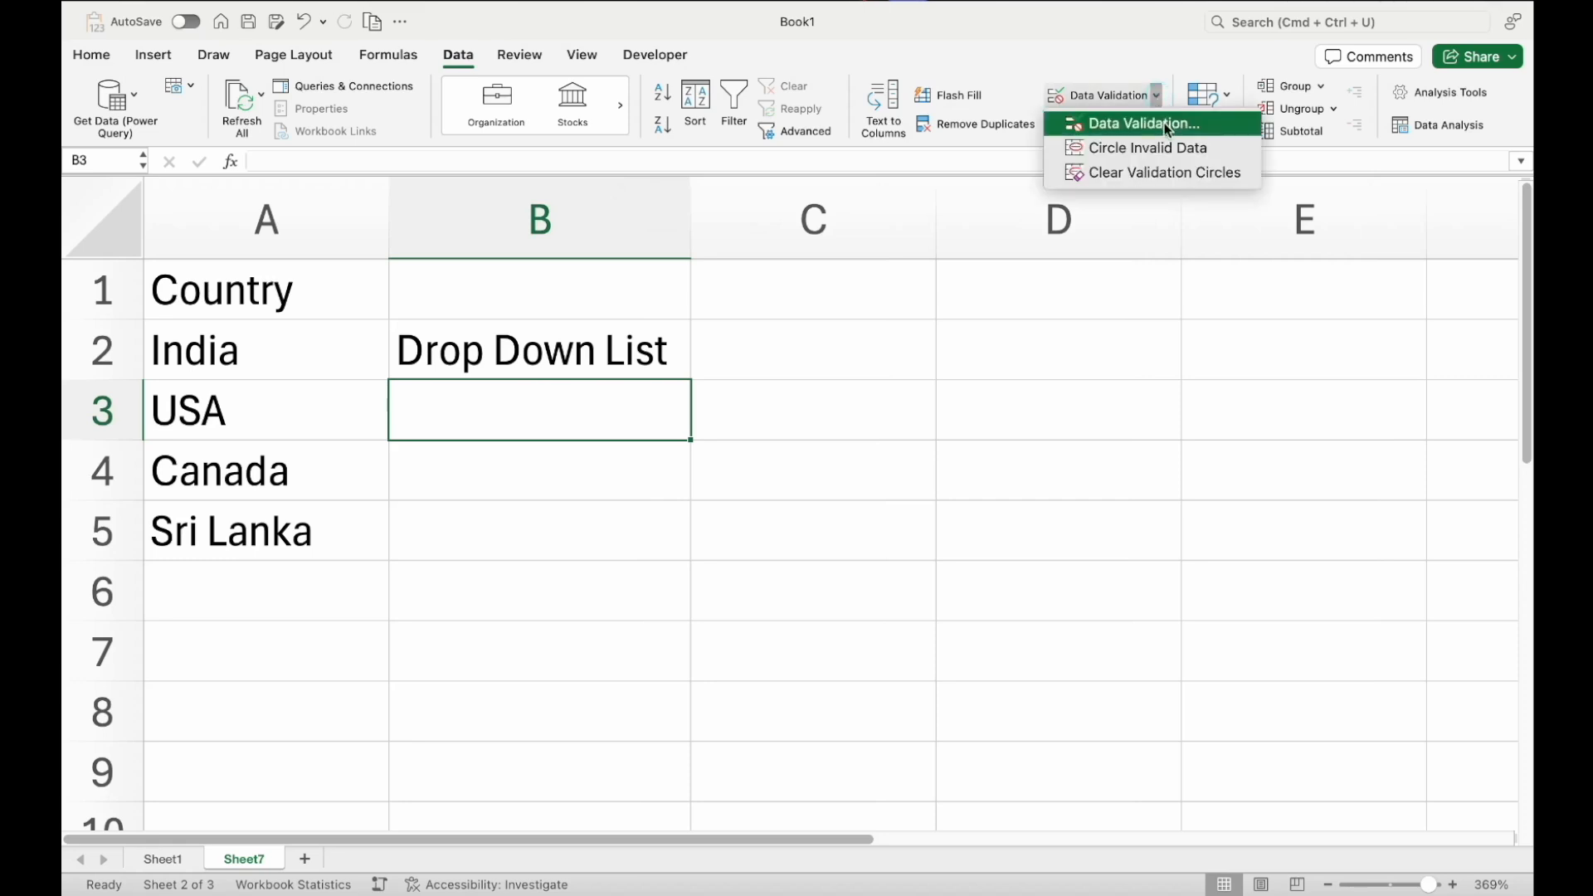
click(1174, 131)
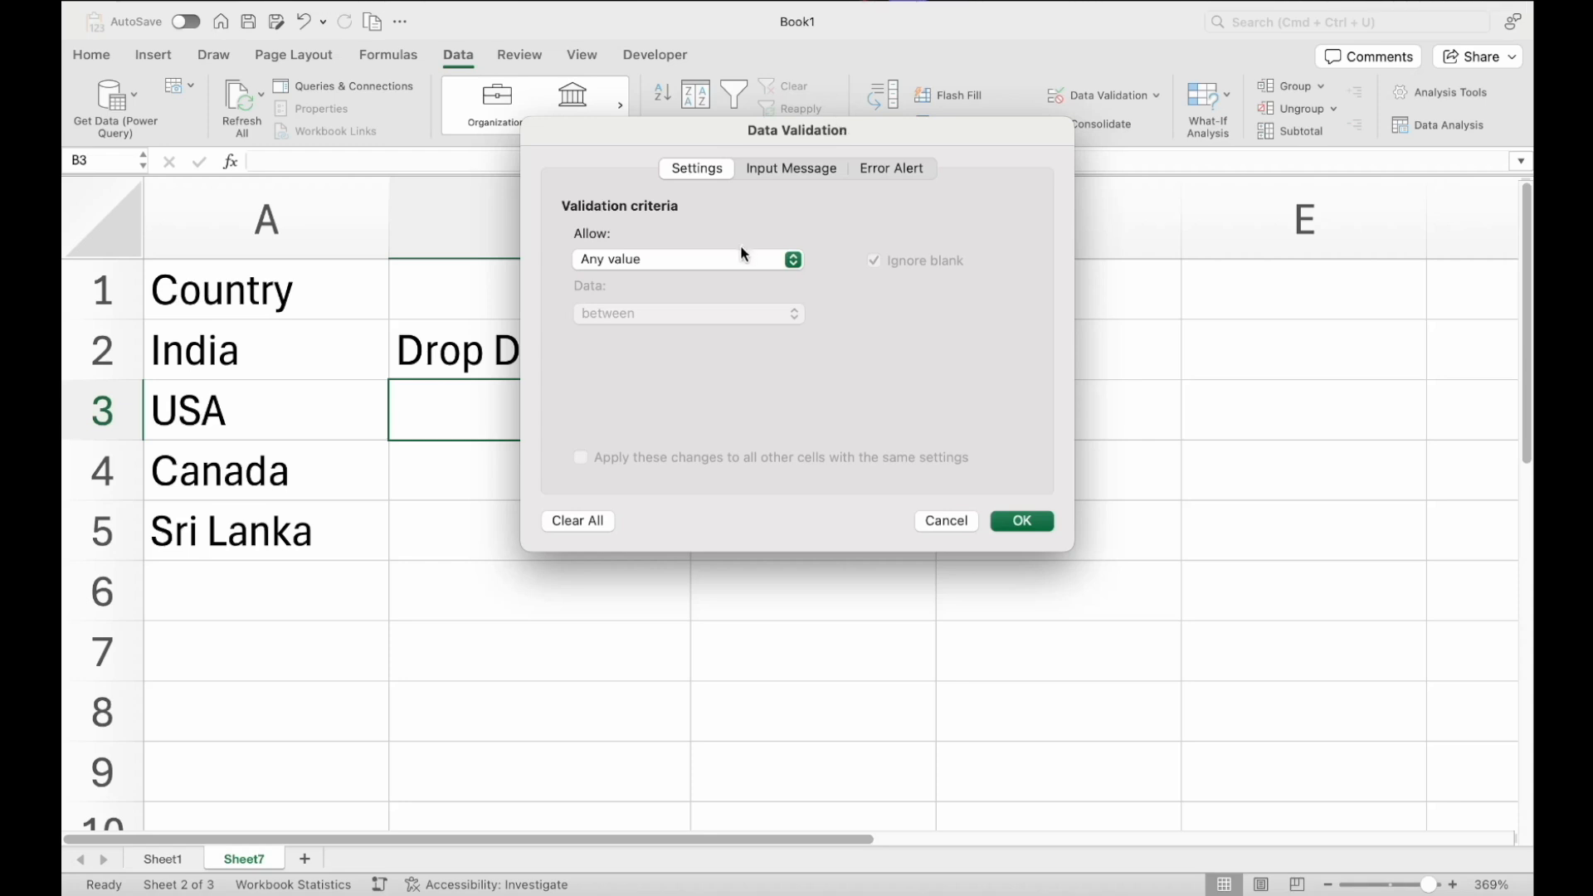
click(668, 266)
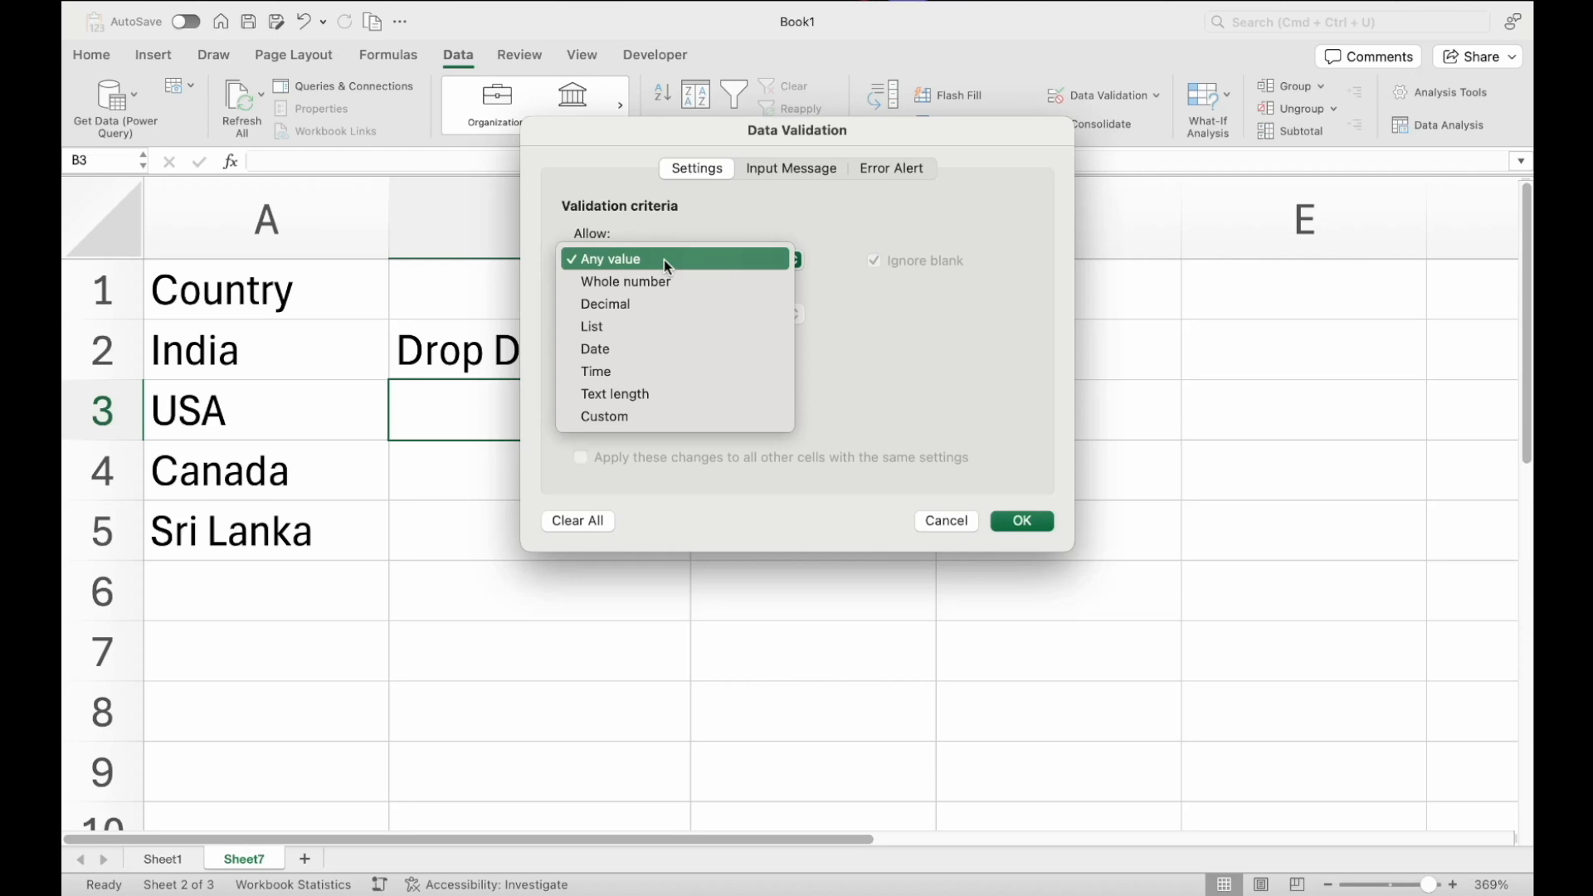
click(642, 413)
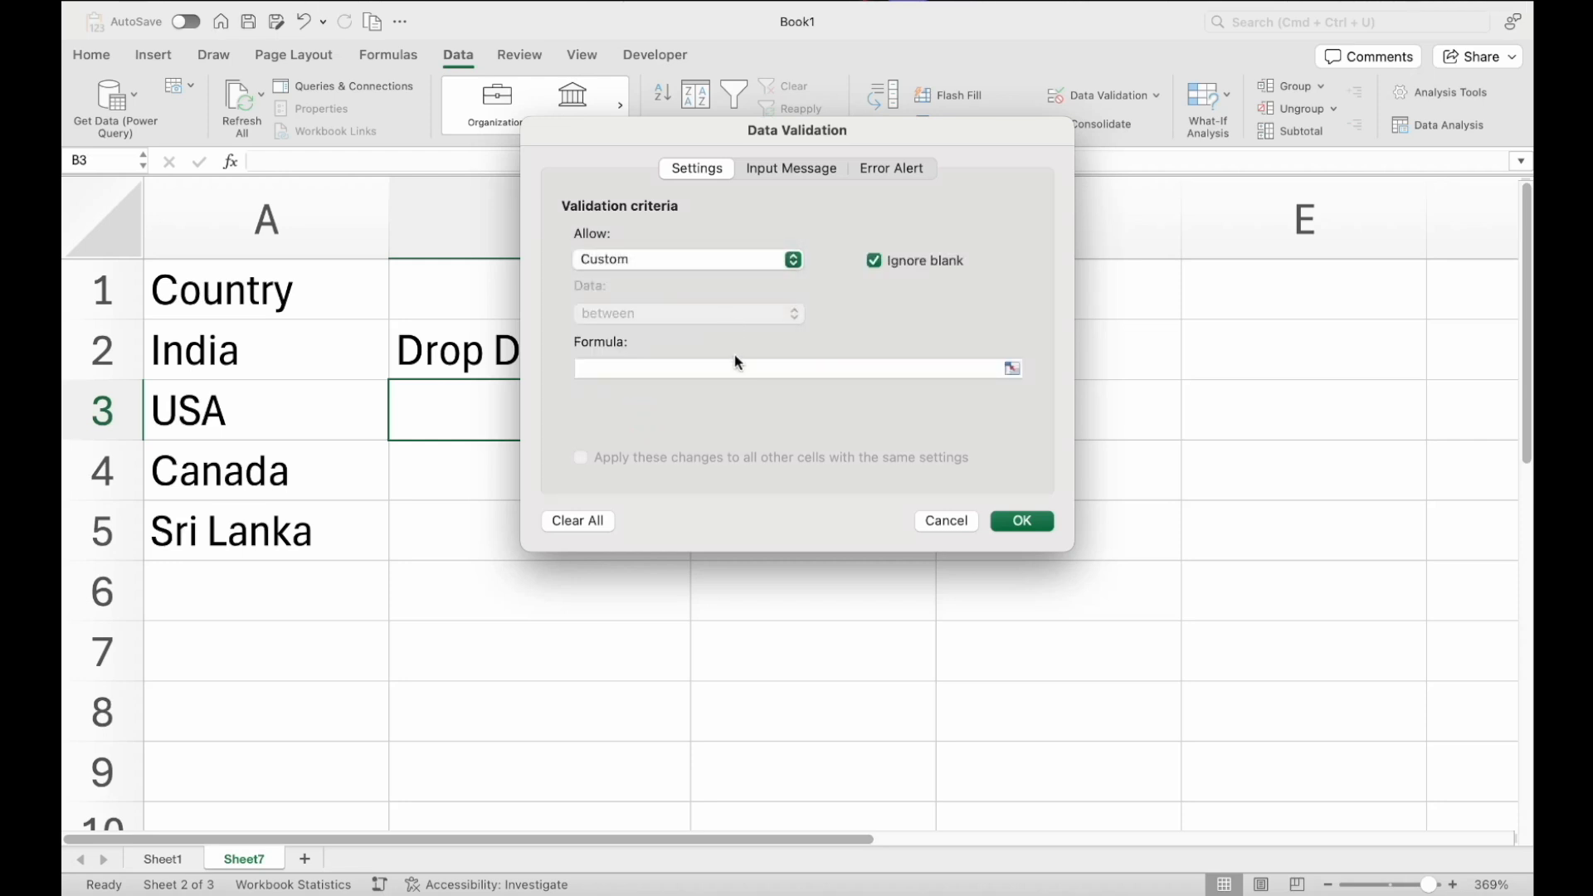
click(756, 365)
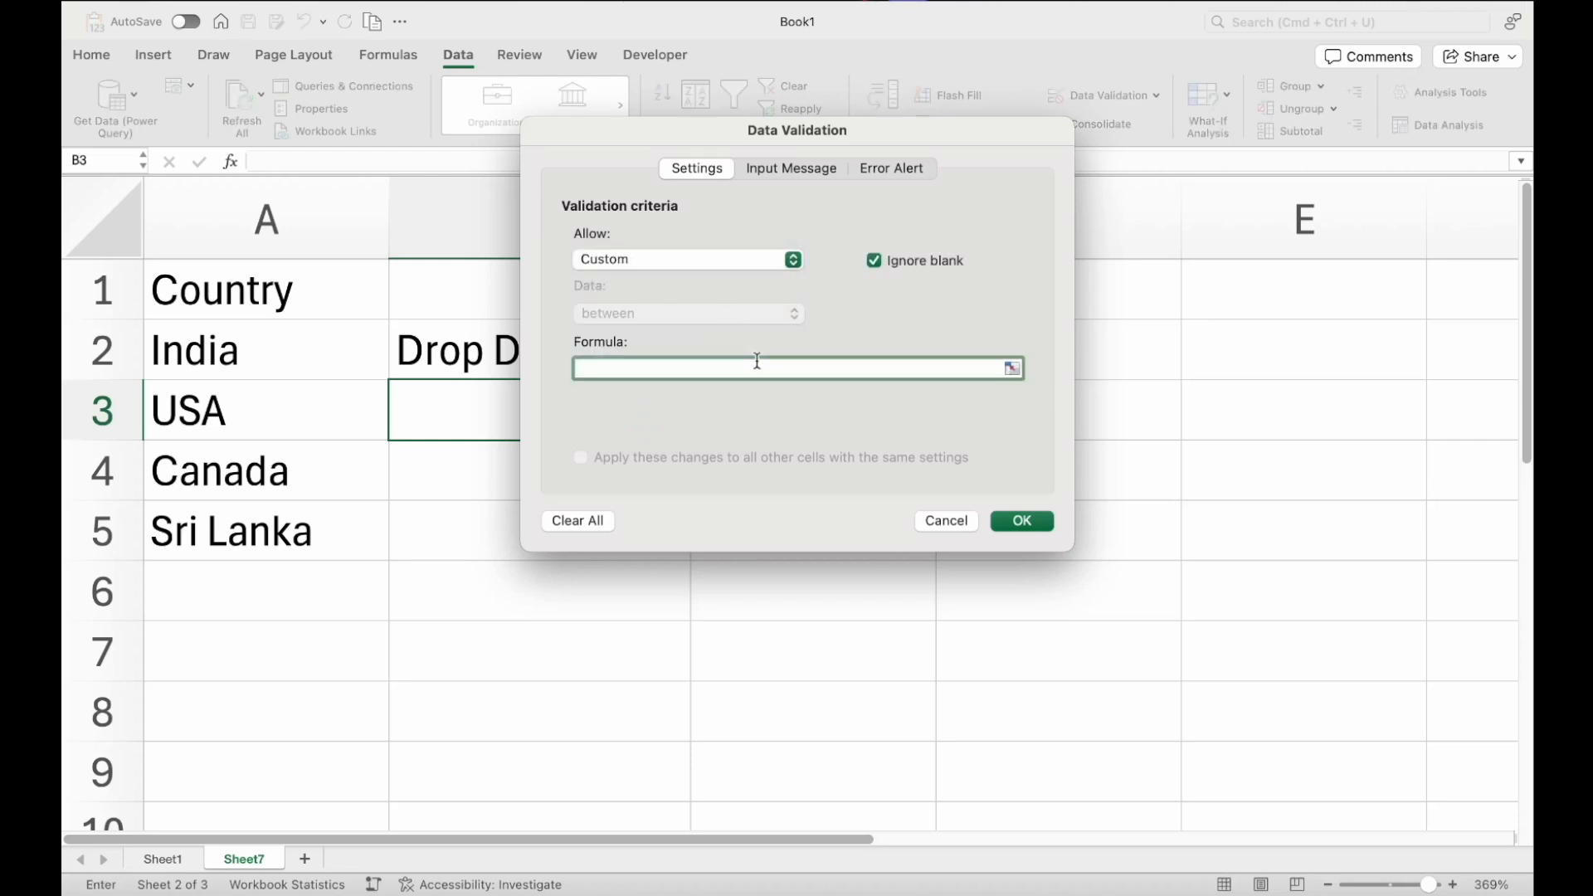
click(698, 261)
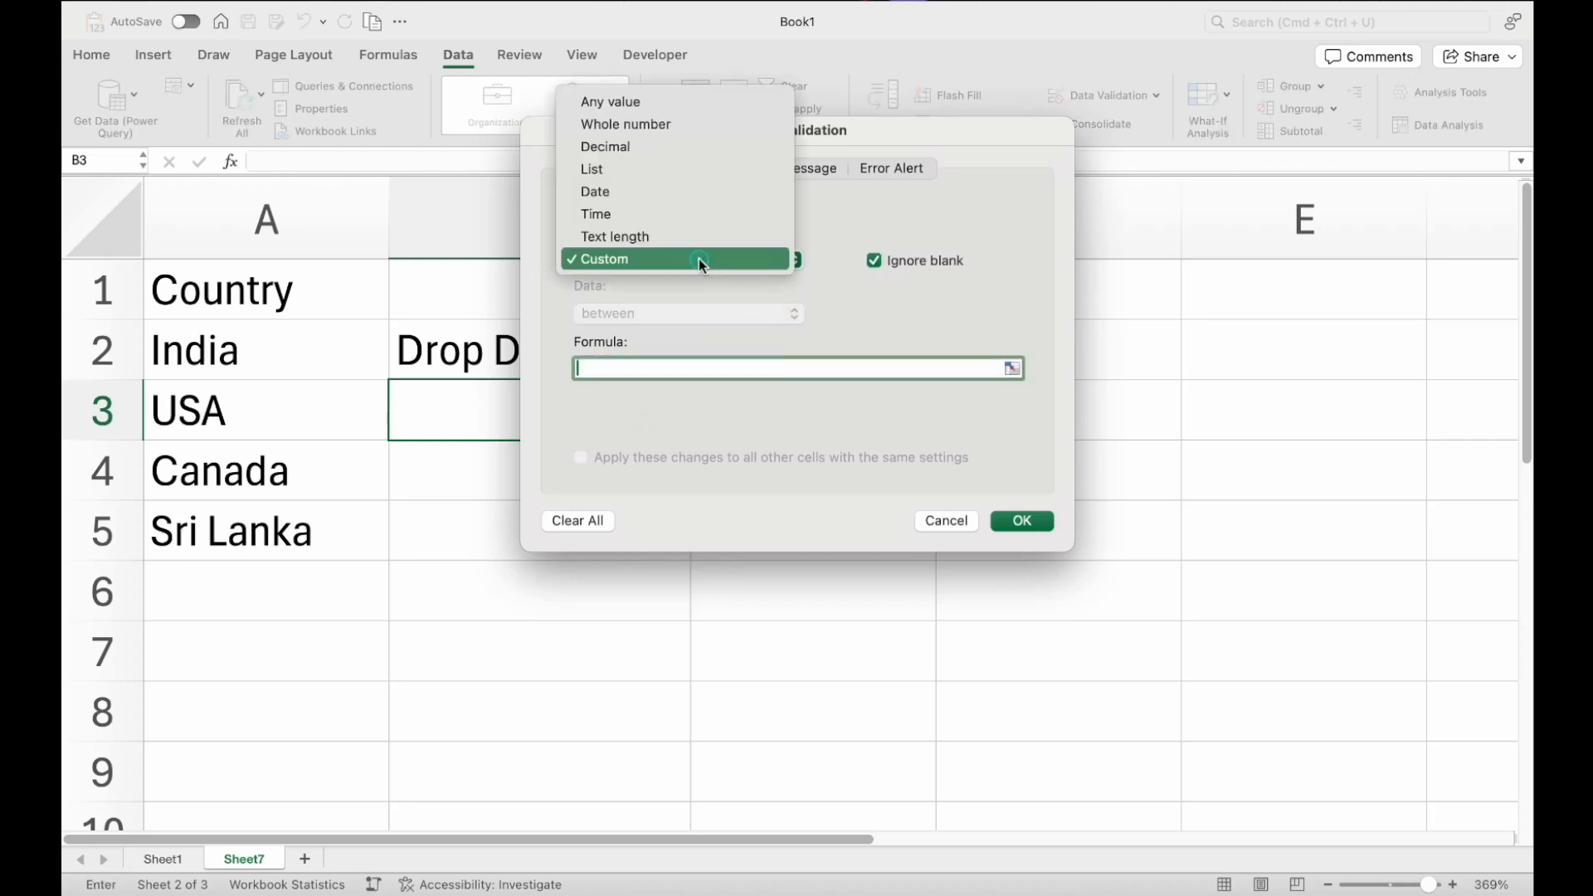
click(617, 179)
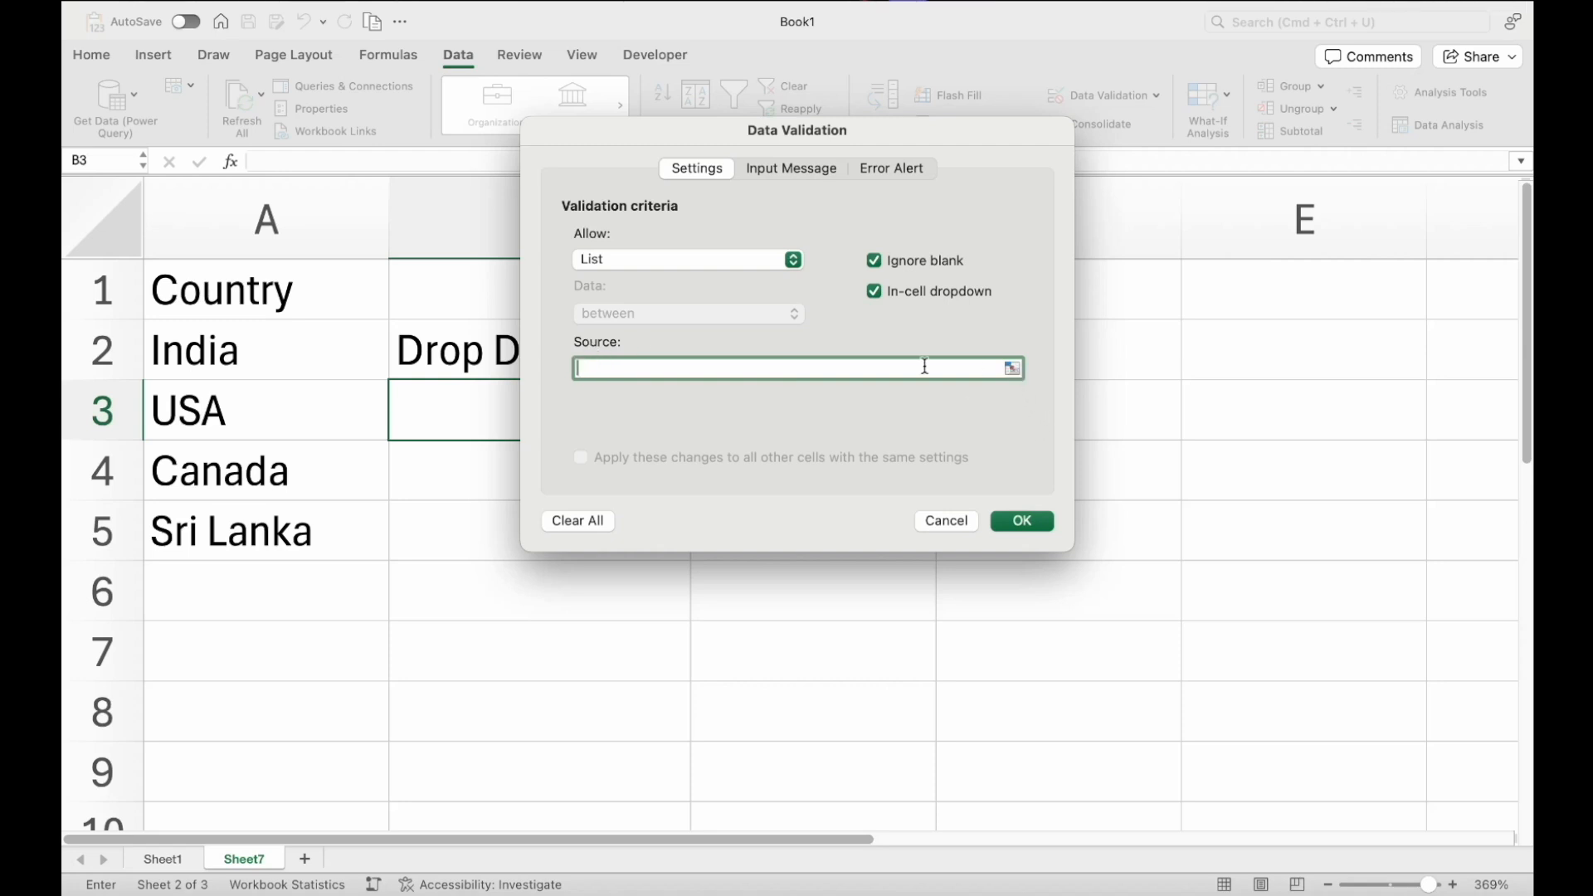
click(860, 370)
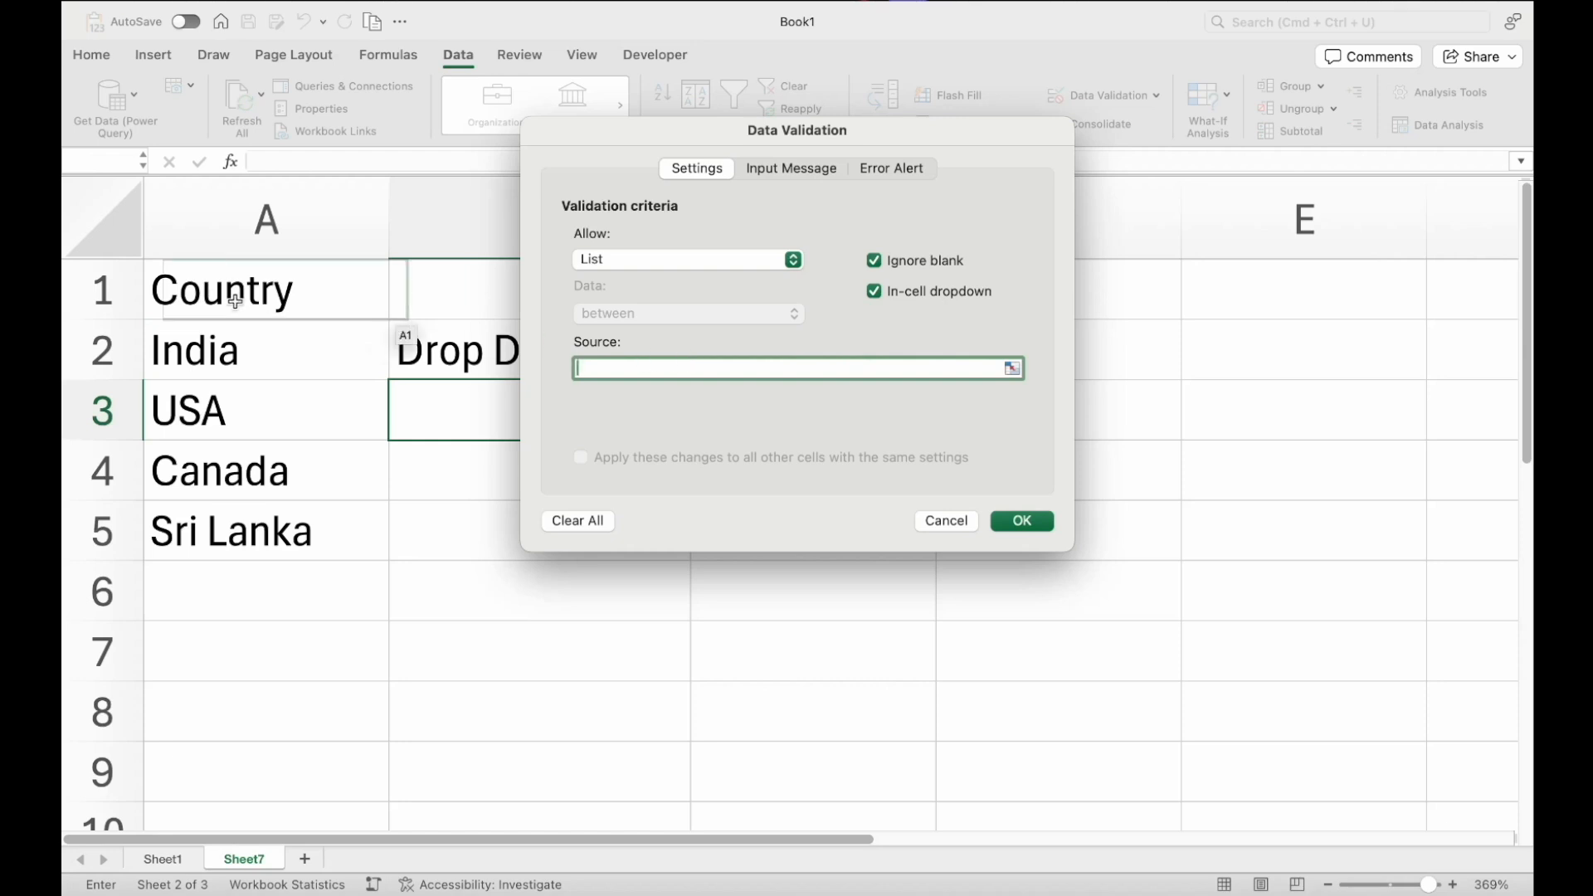
drag(241, 339, 261, 521)
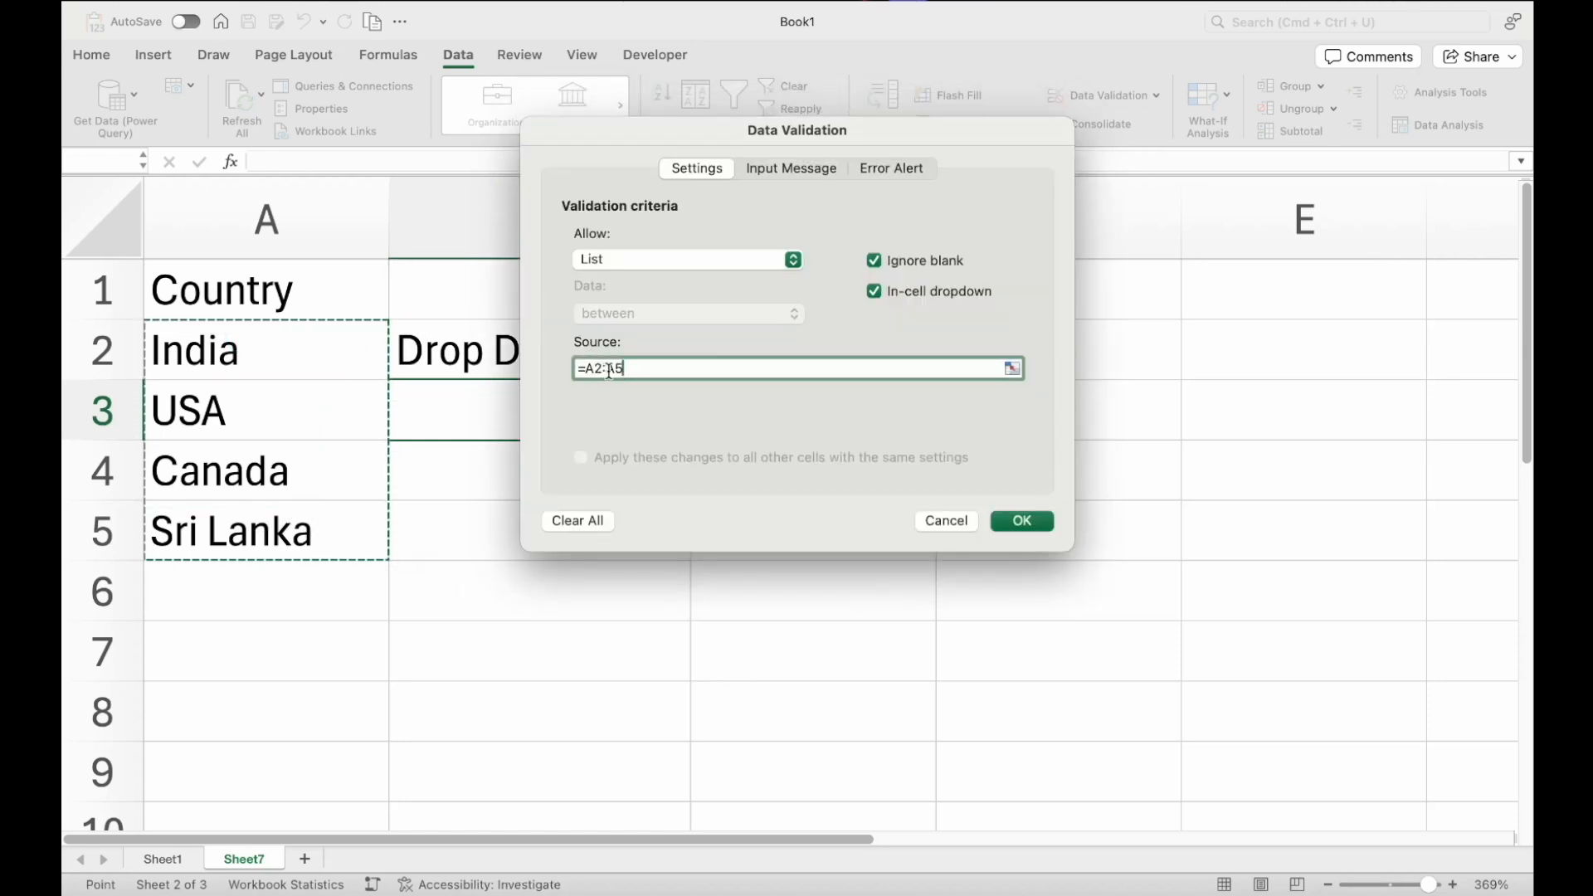
click(1025, 523)
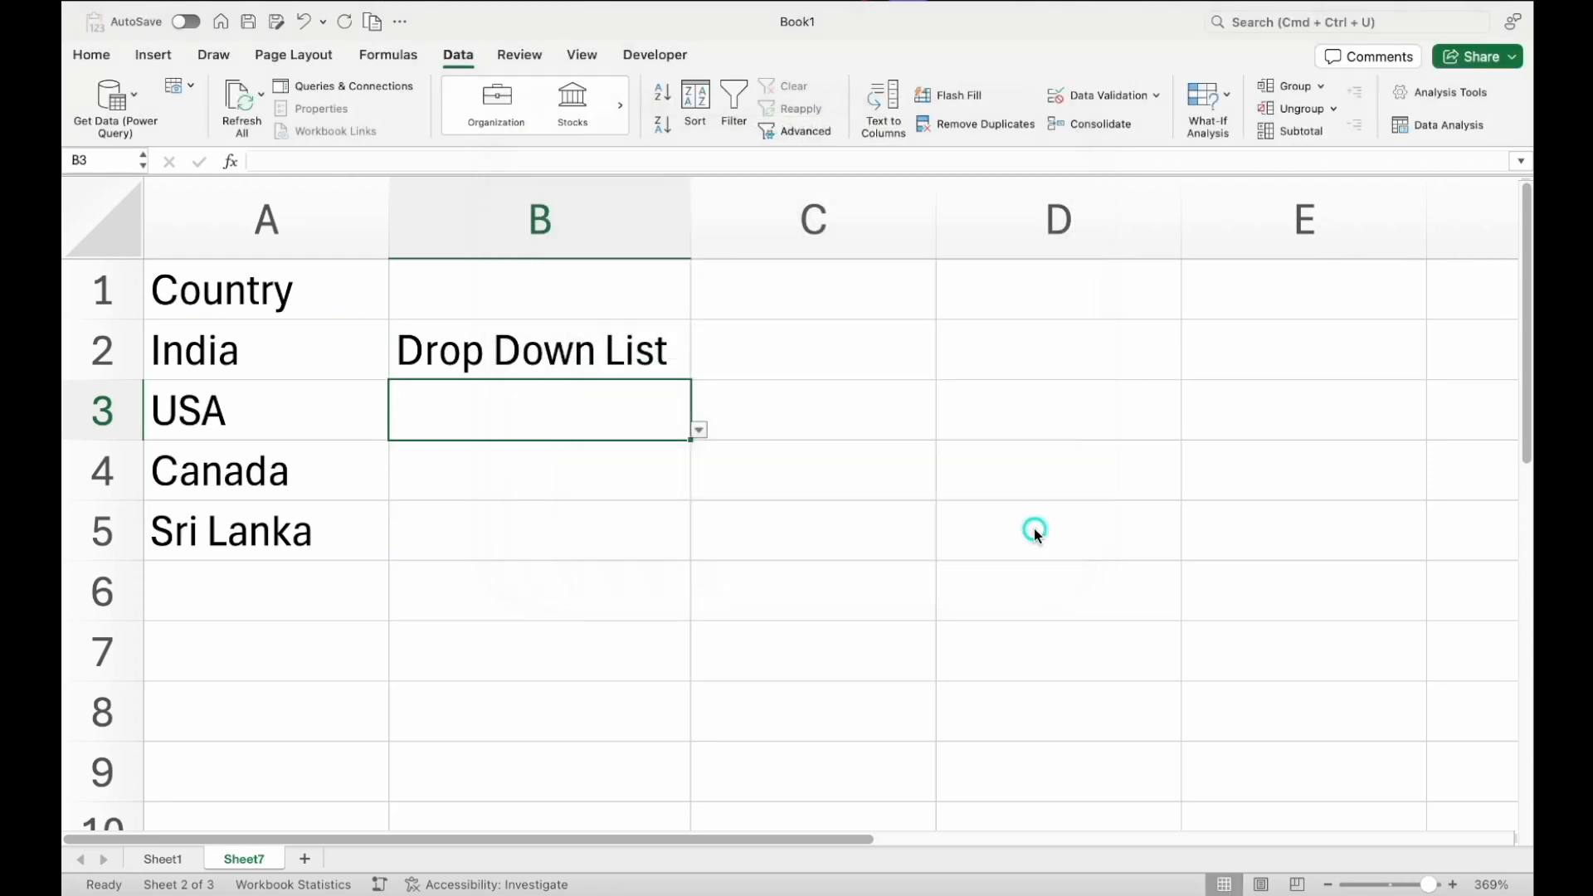
Choose Sri Lanka from the drop-down list in B3
click(702, 432)
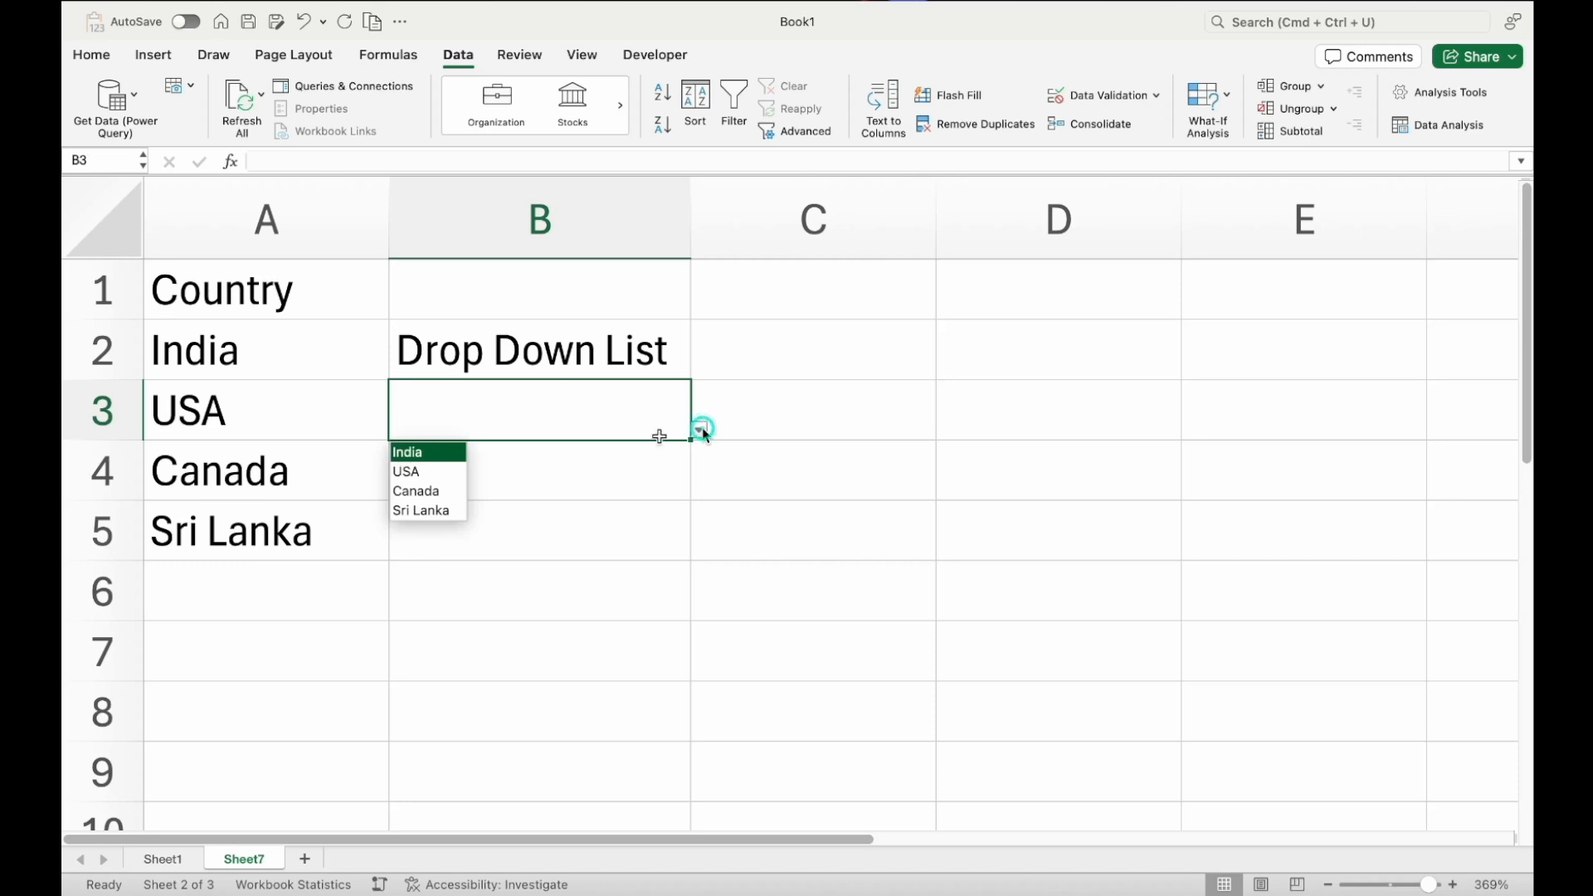
click(435, 509)
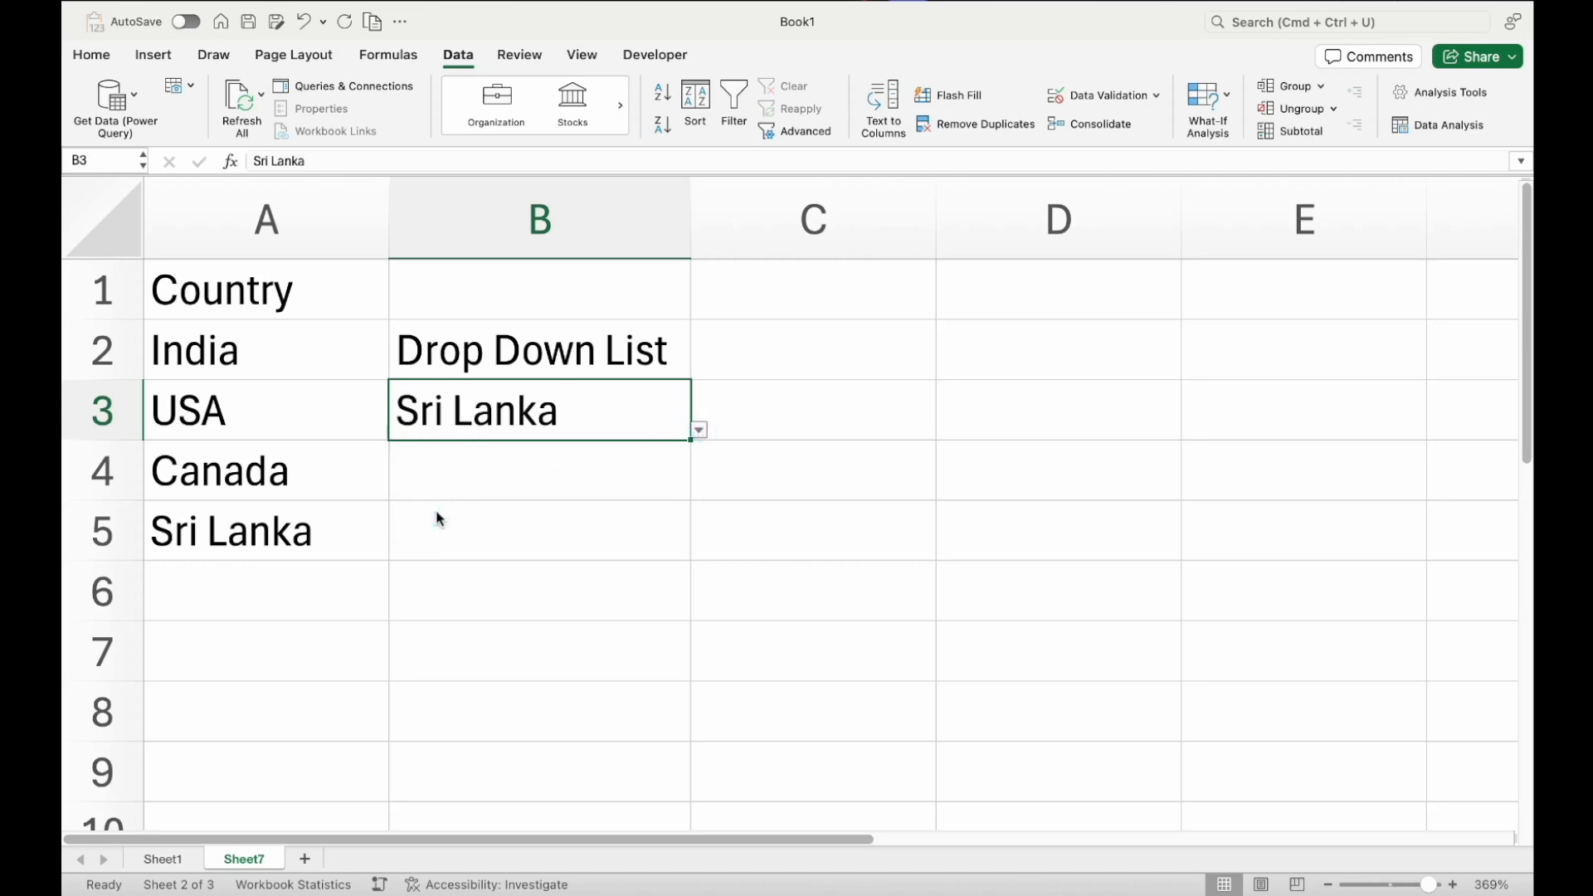
Try entering oejnjdn in B3 and choose to retry
text(oejnjdn)
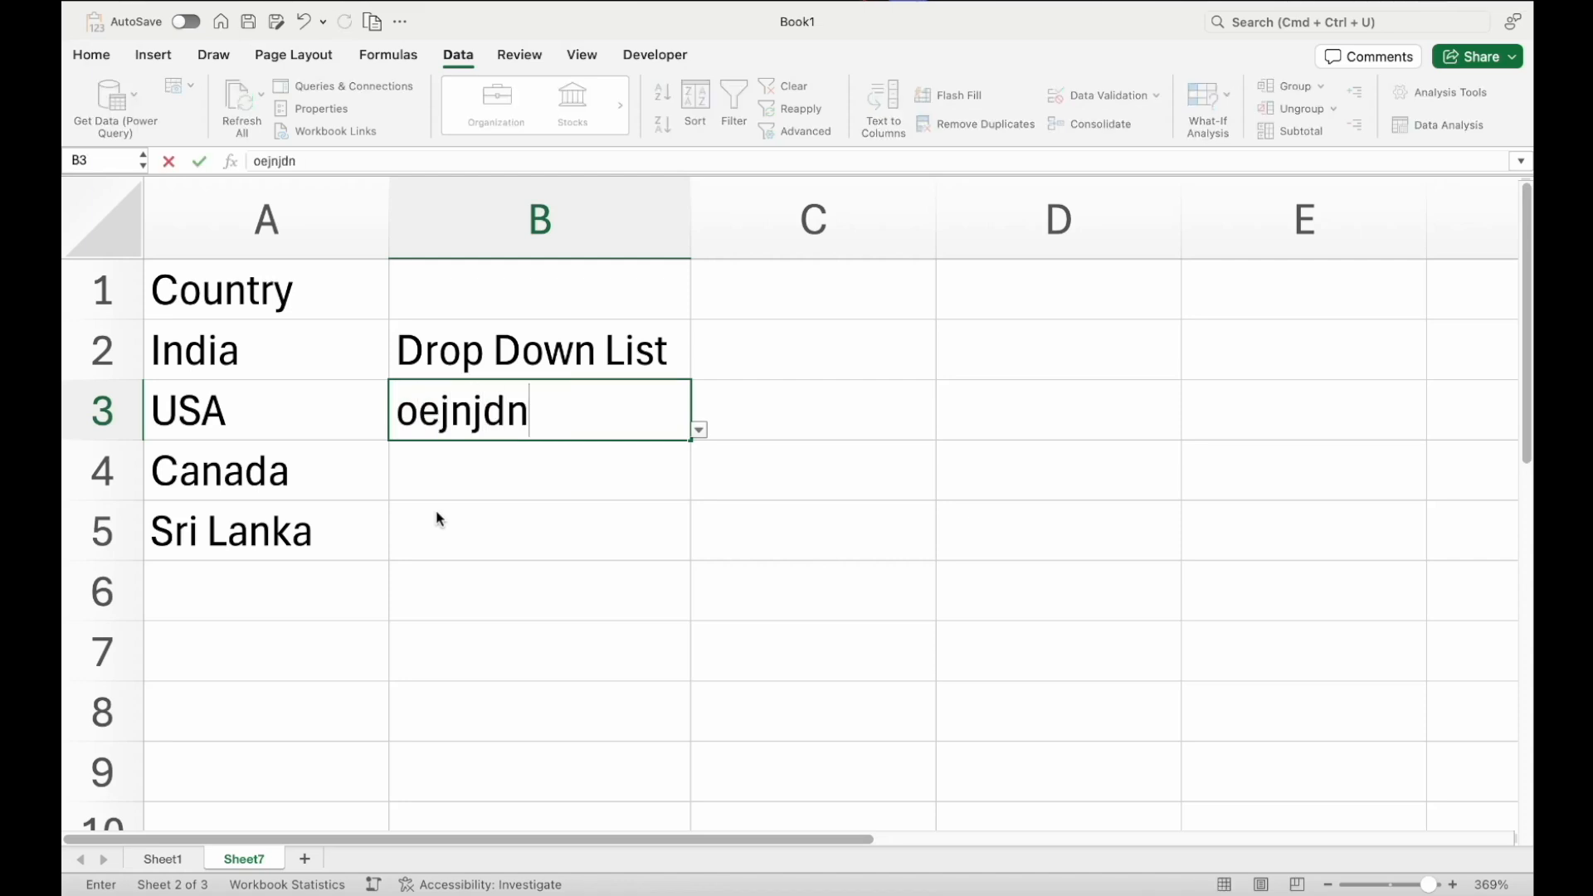
key(Return)
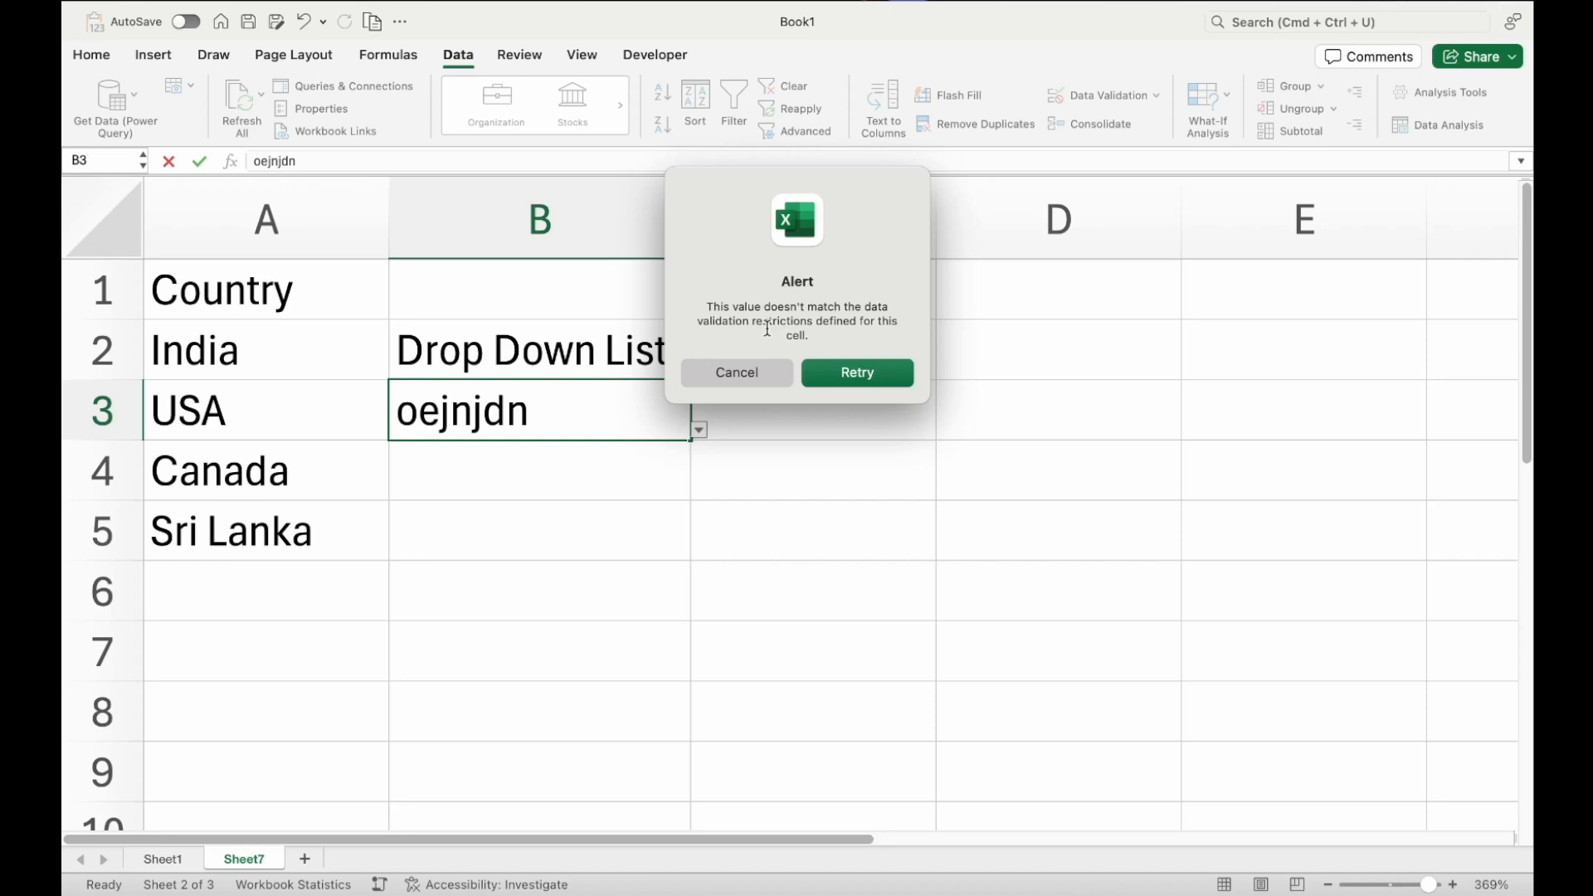
click(882, 373)
Choose Canada from B3's drop-down list, then clear the cell
click(699, 432)
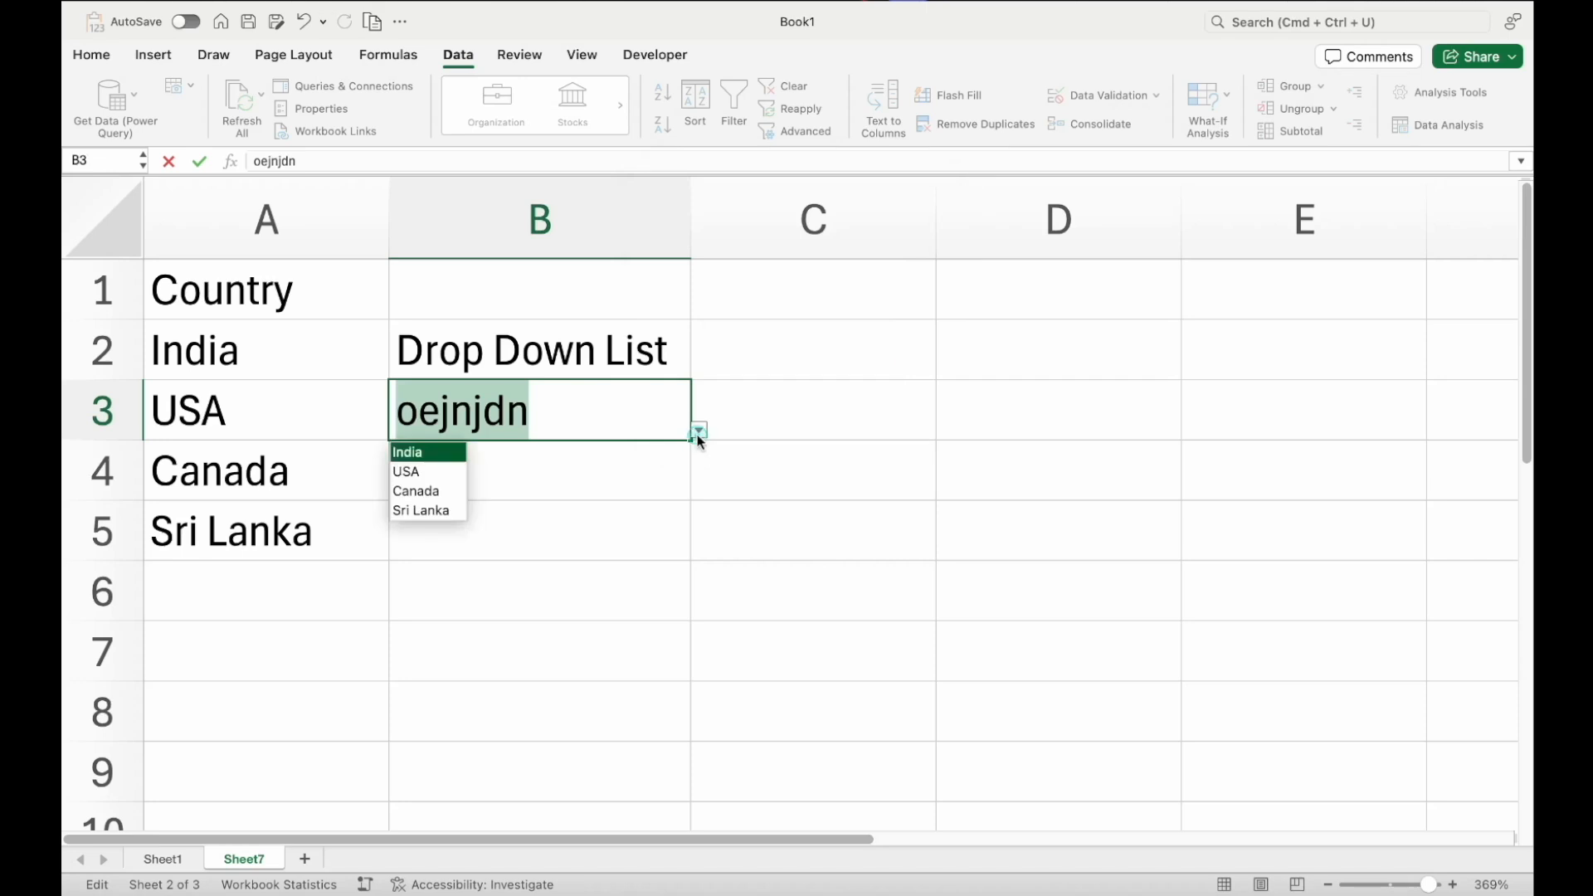
click(452, 490)
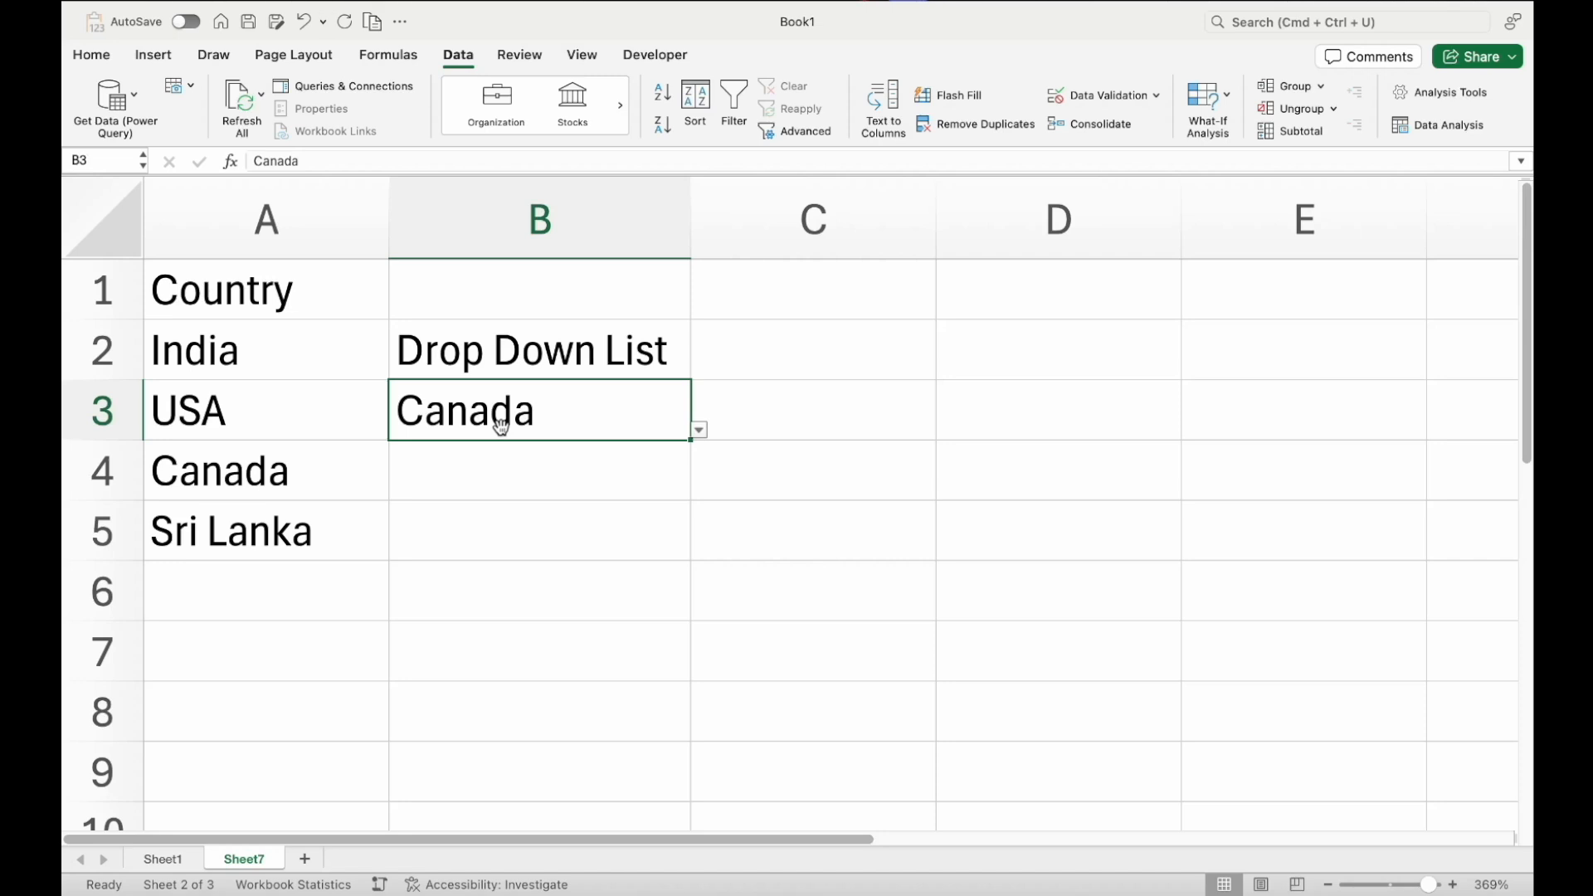
key(Delete)
click(721, 462)
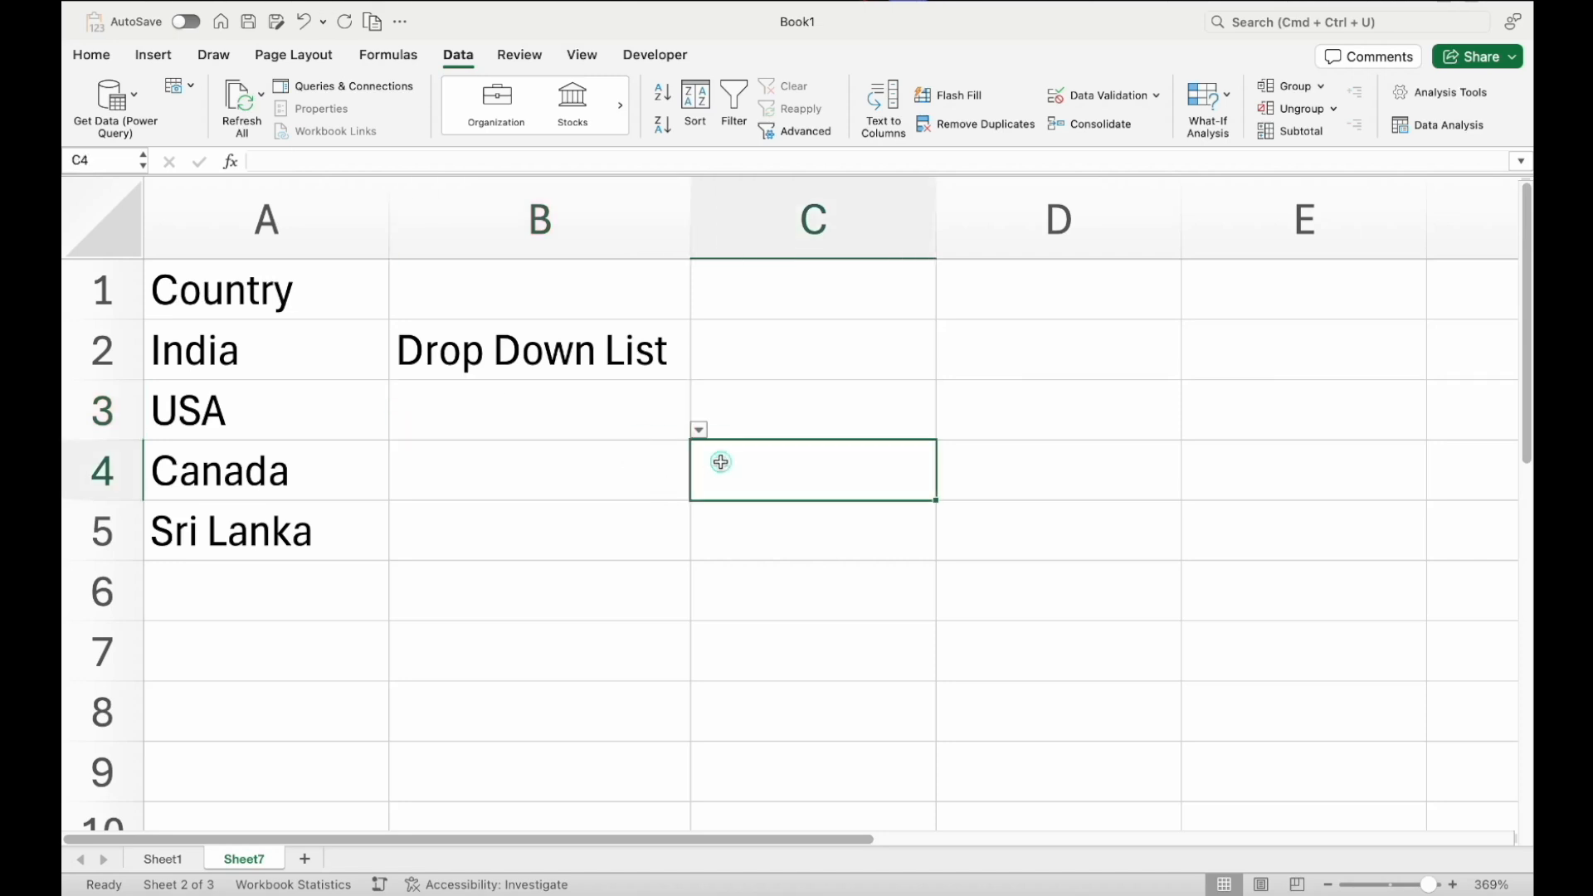
On Sheet1, clear the contents of B1:I14
click(163, 860)
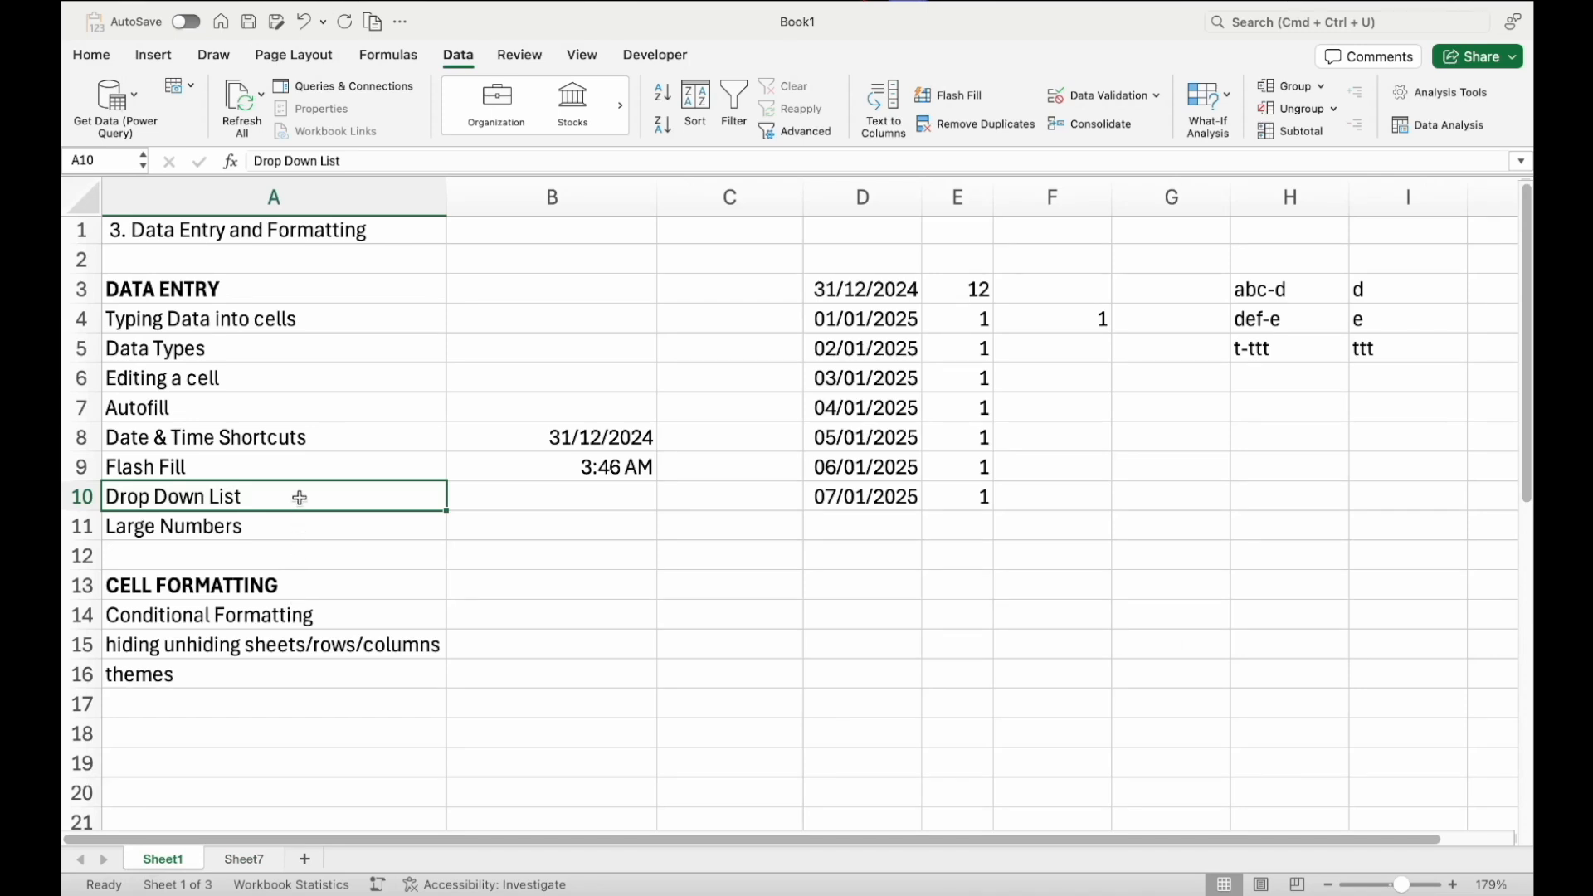
drag(614, 236, 1422, 605)
key(Delete)
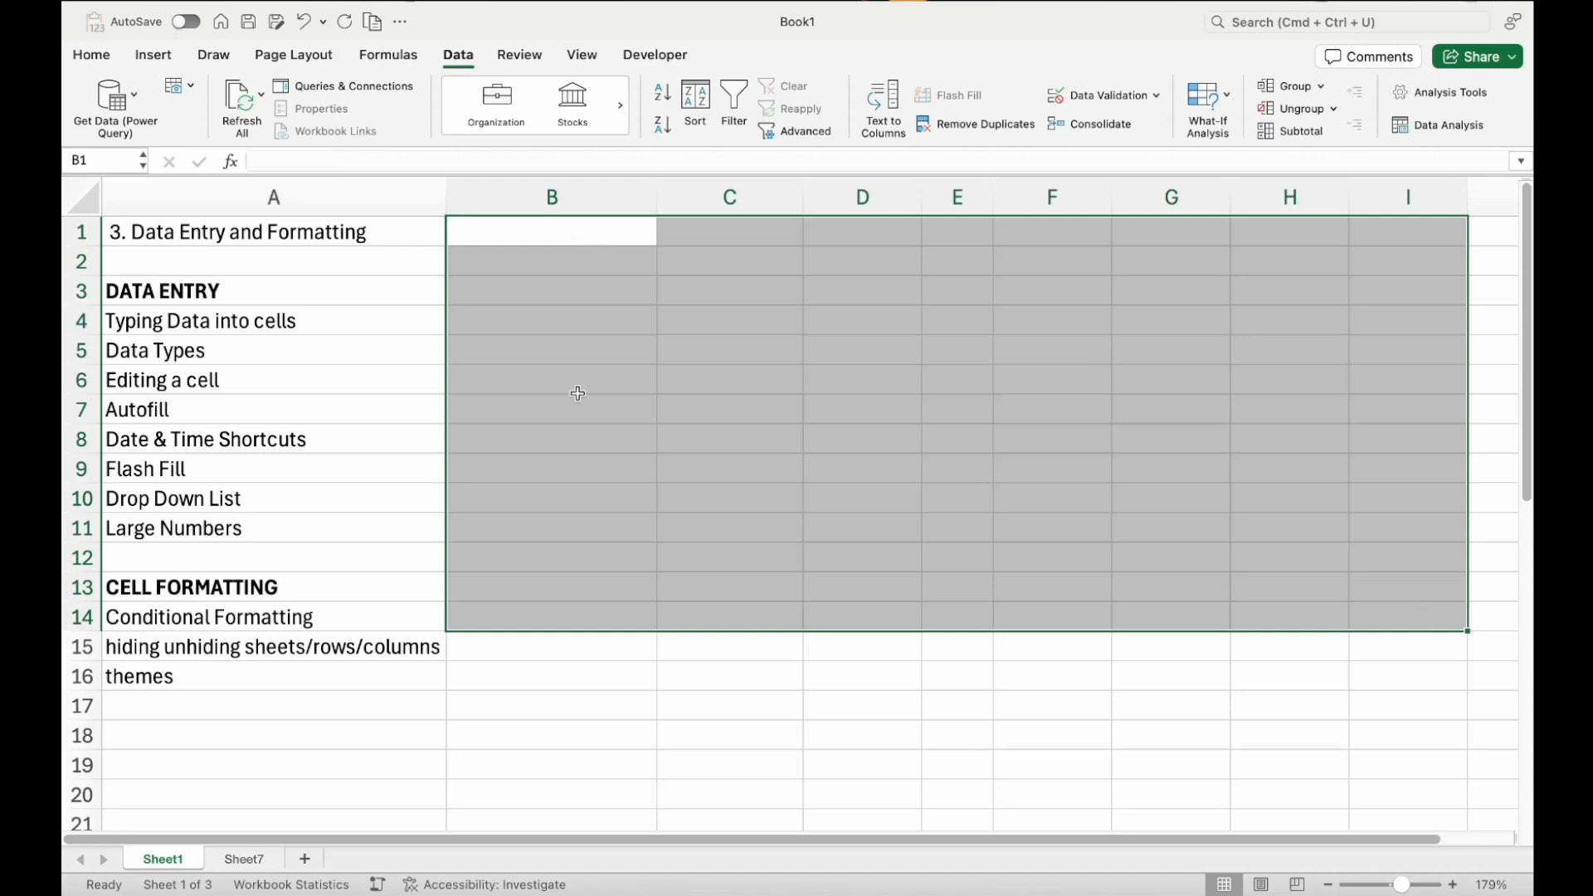
click(271, 515)
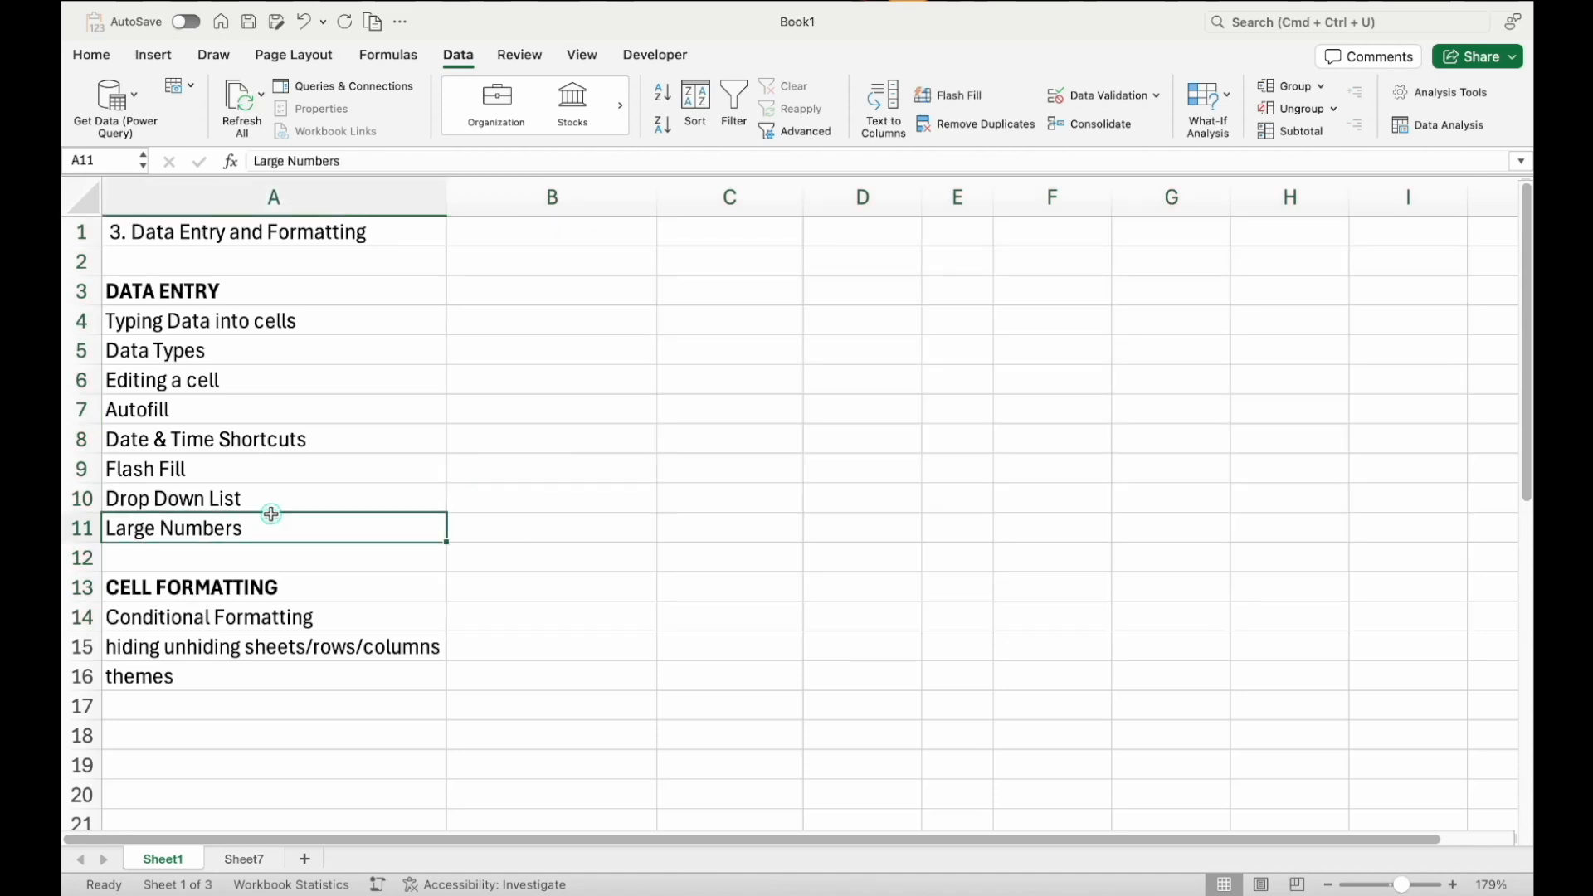
click(572, 353)
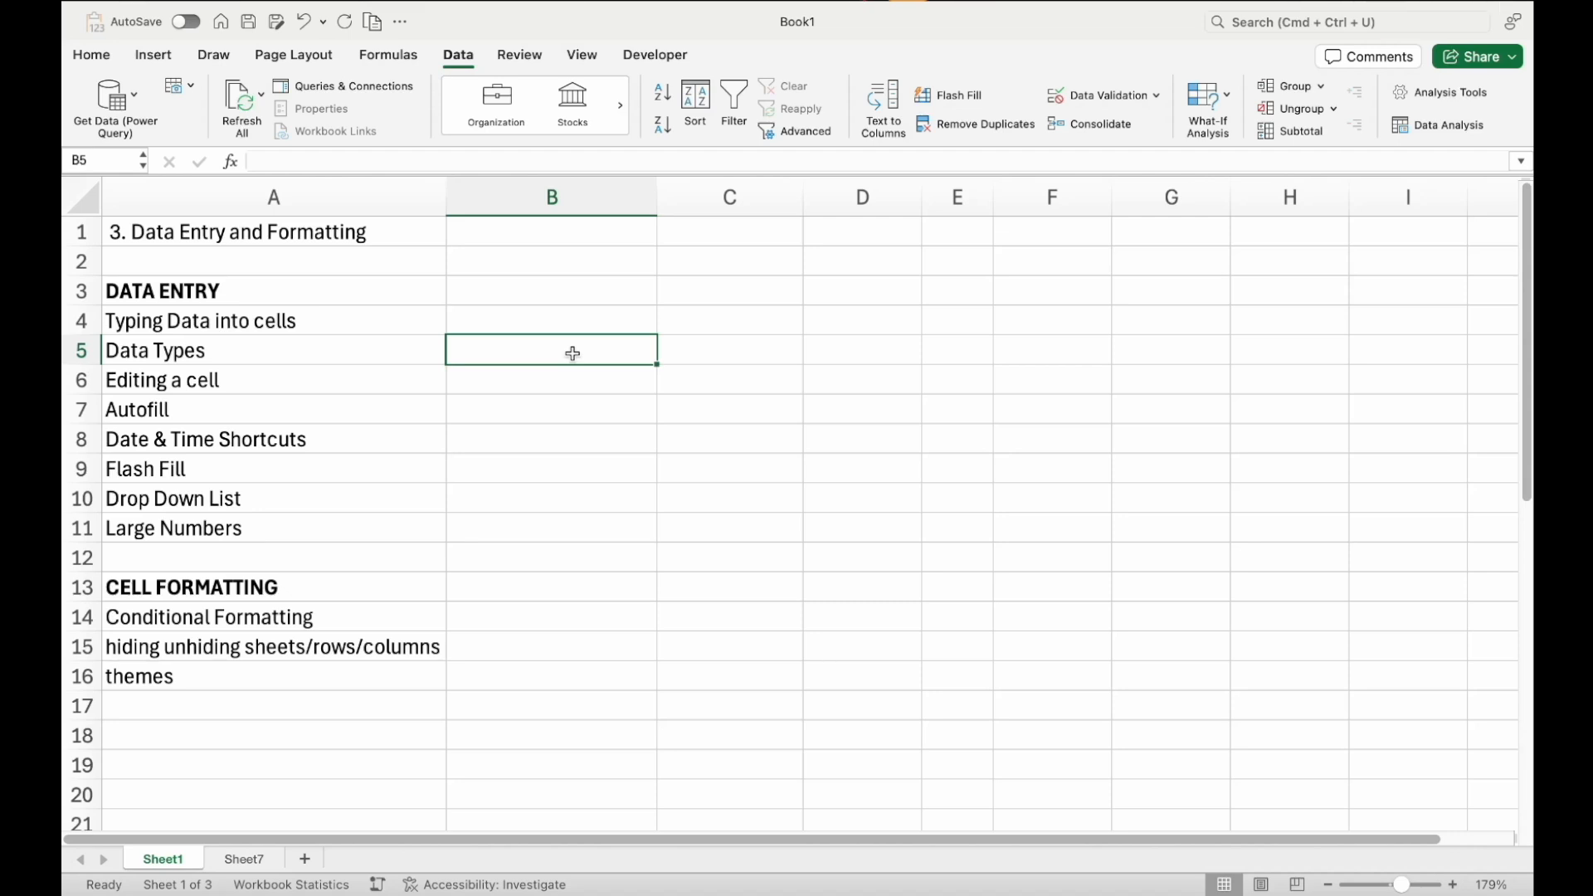
text(1234)
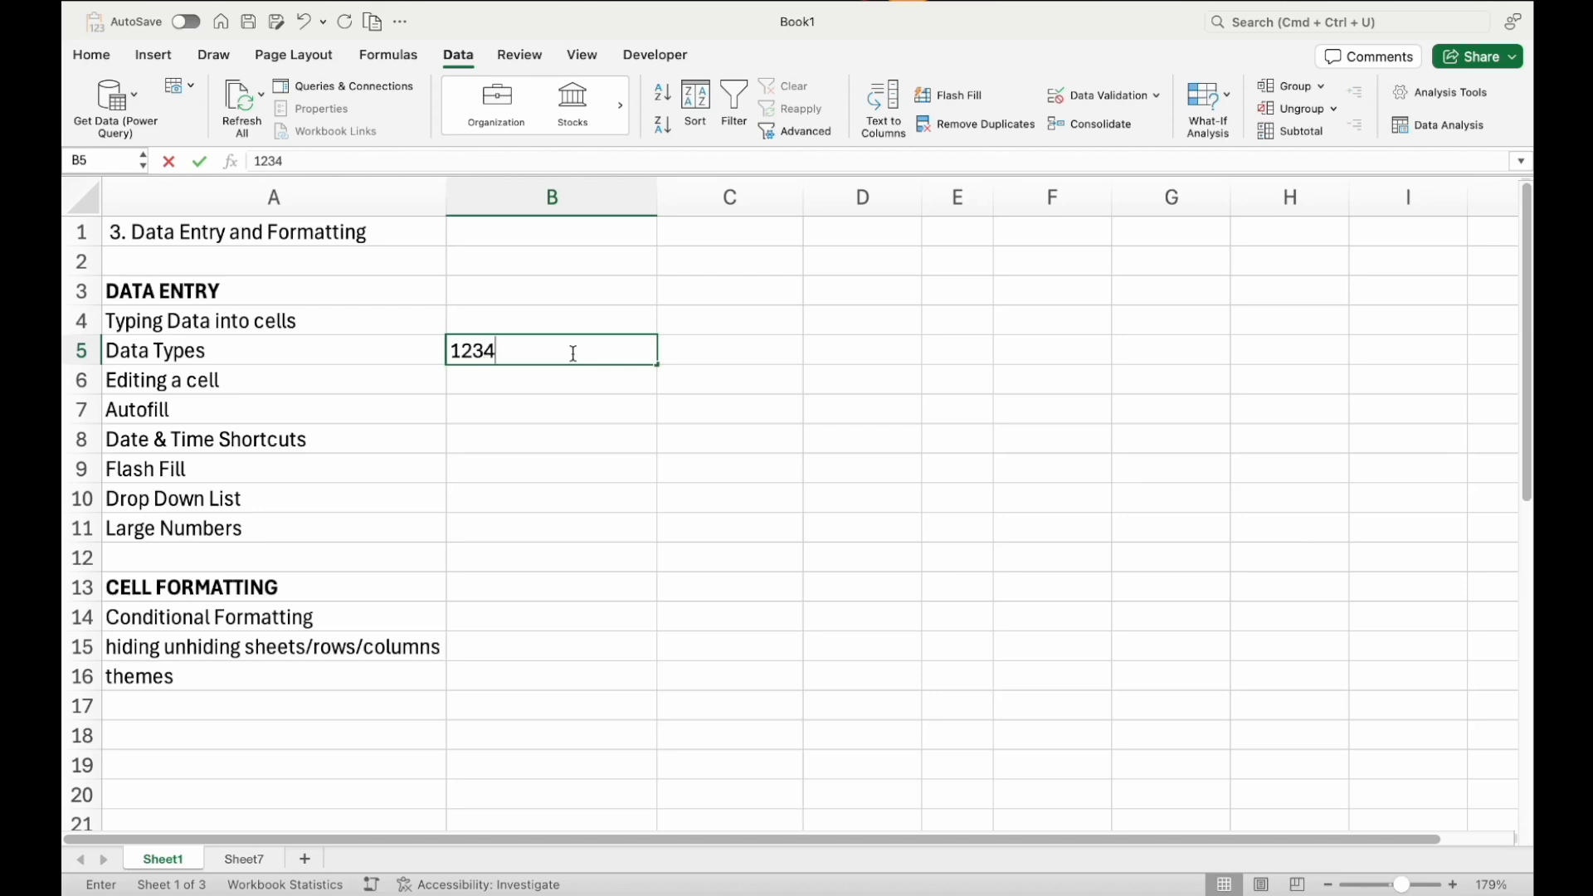
text(5678901234)
key(Return)
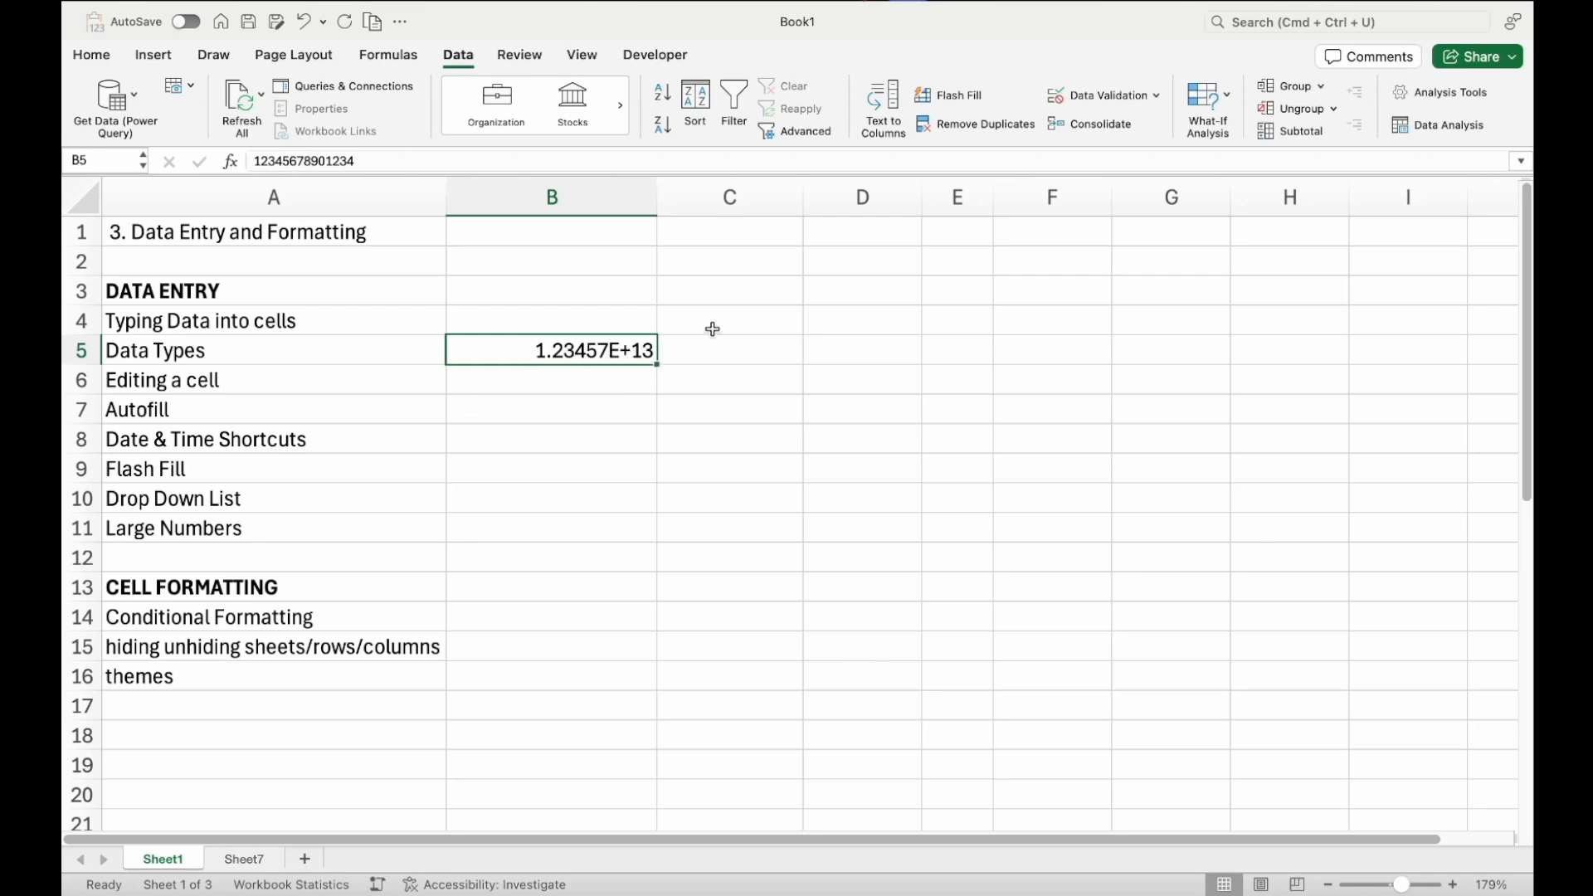
click(385, 158)
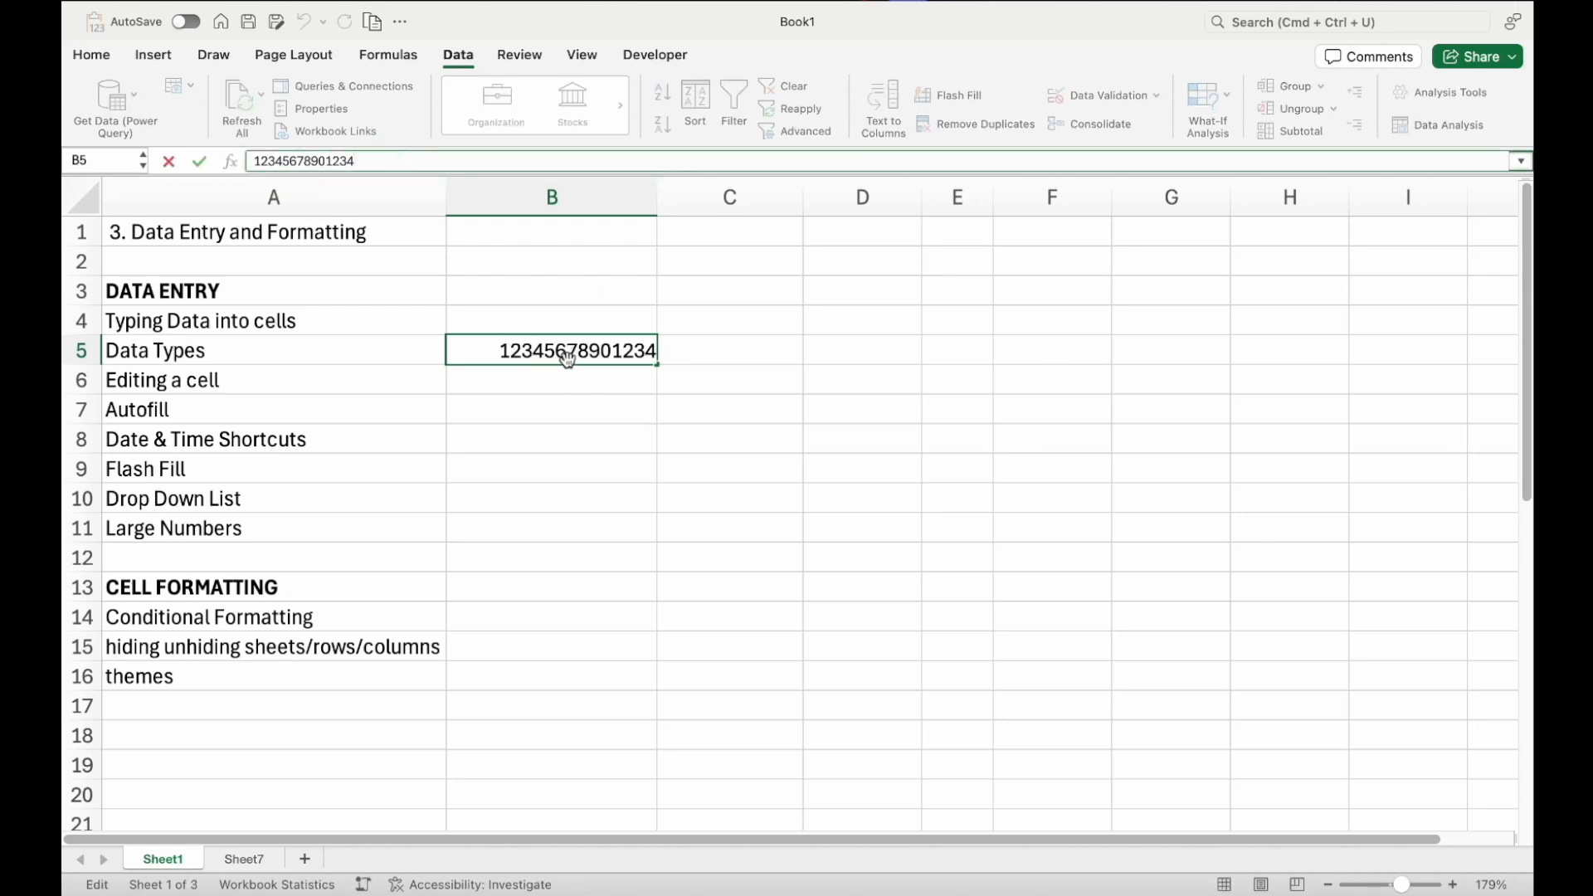
key(Escape)
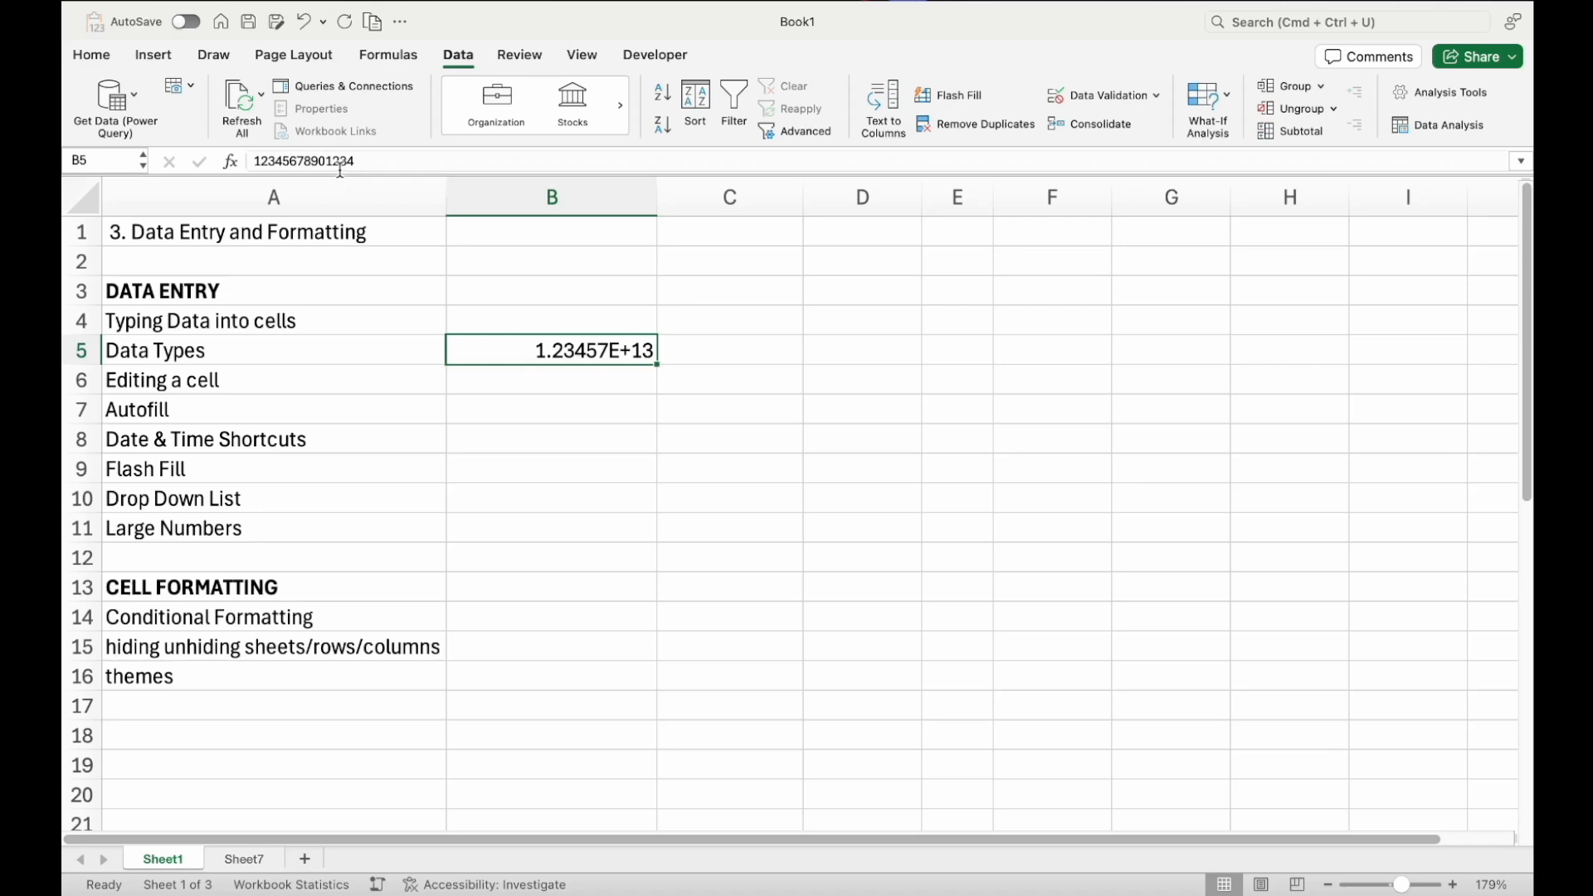
click(363, 160)
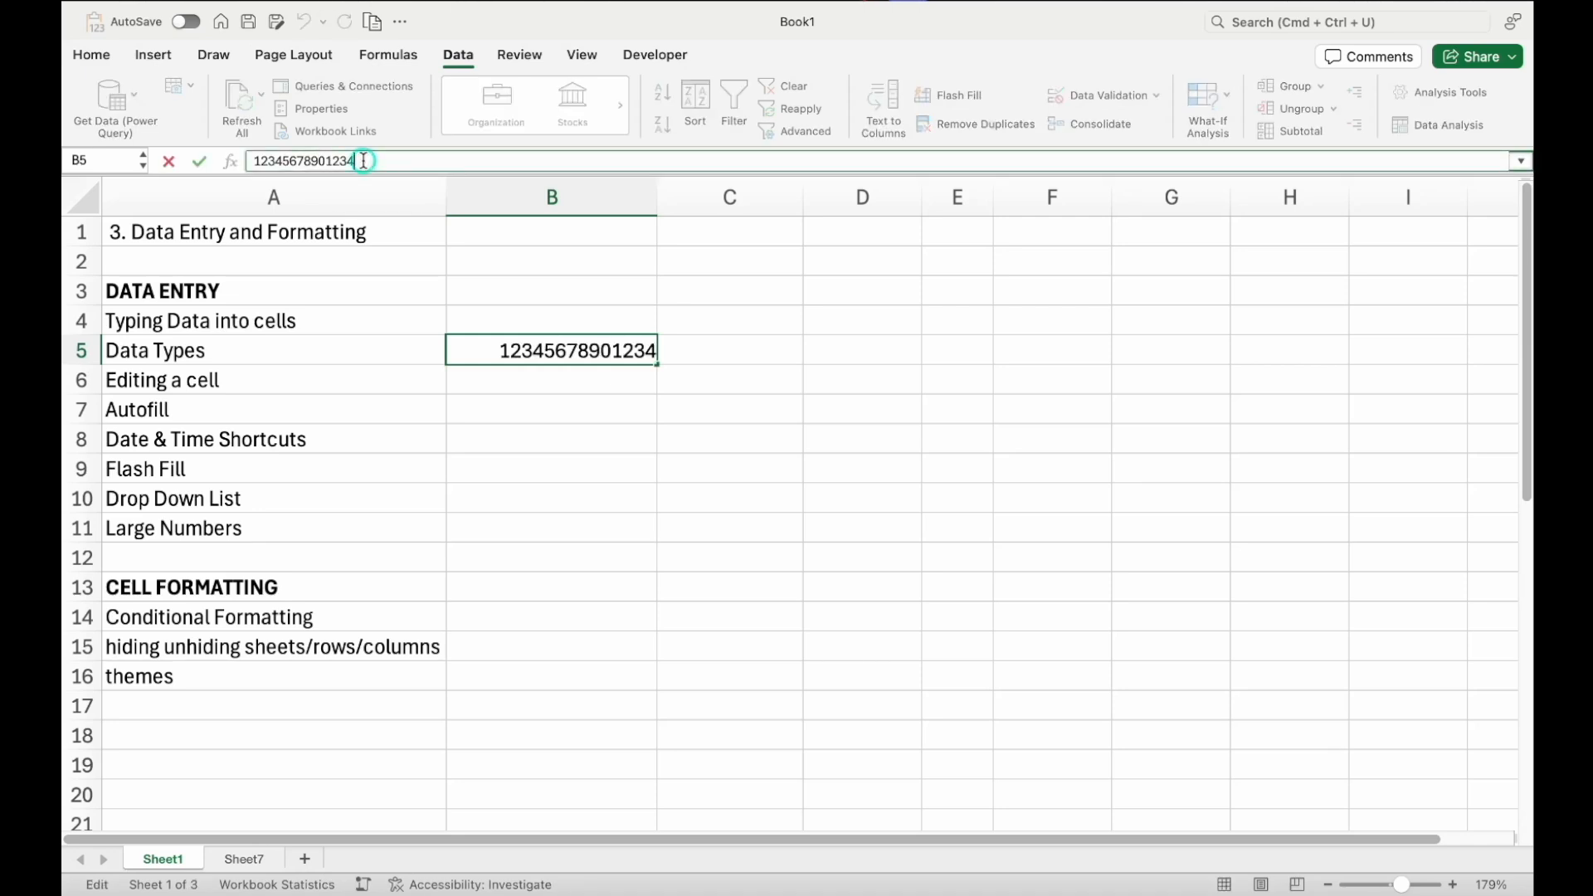
text(5)
key(Return)
key(Up)
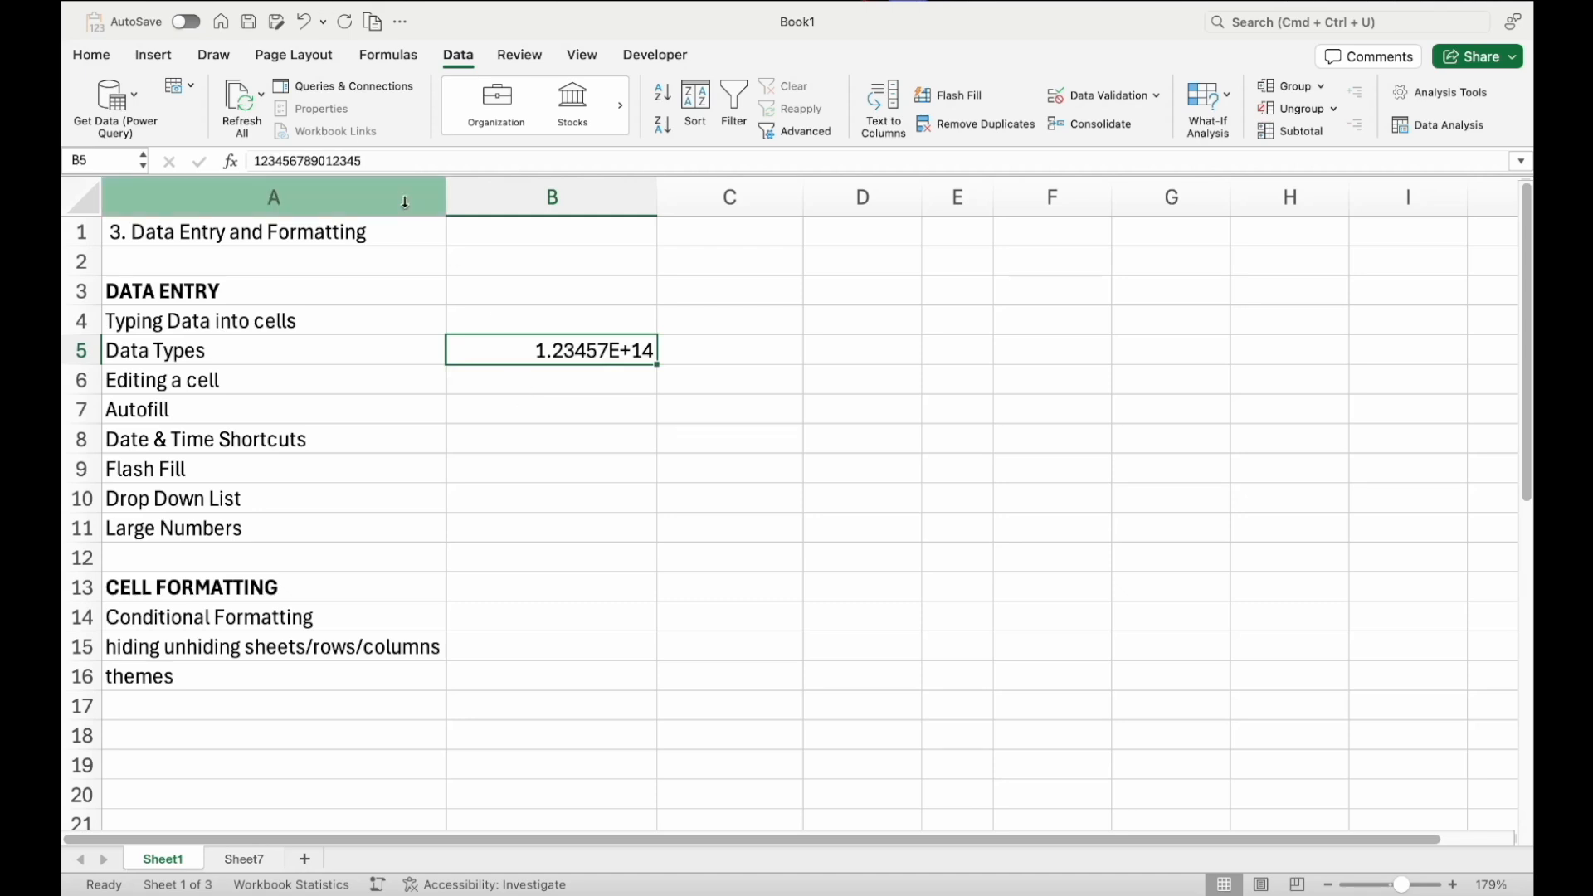
click(365, 161)
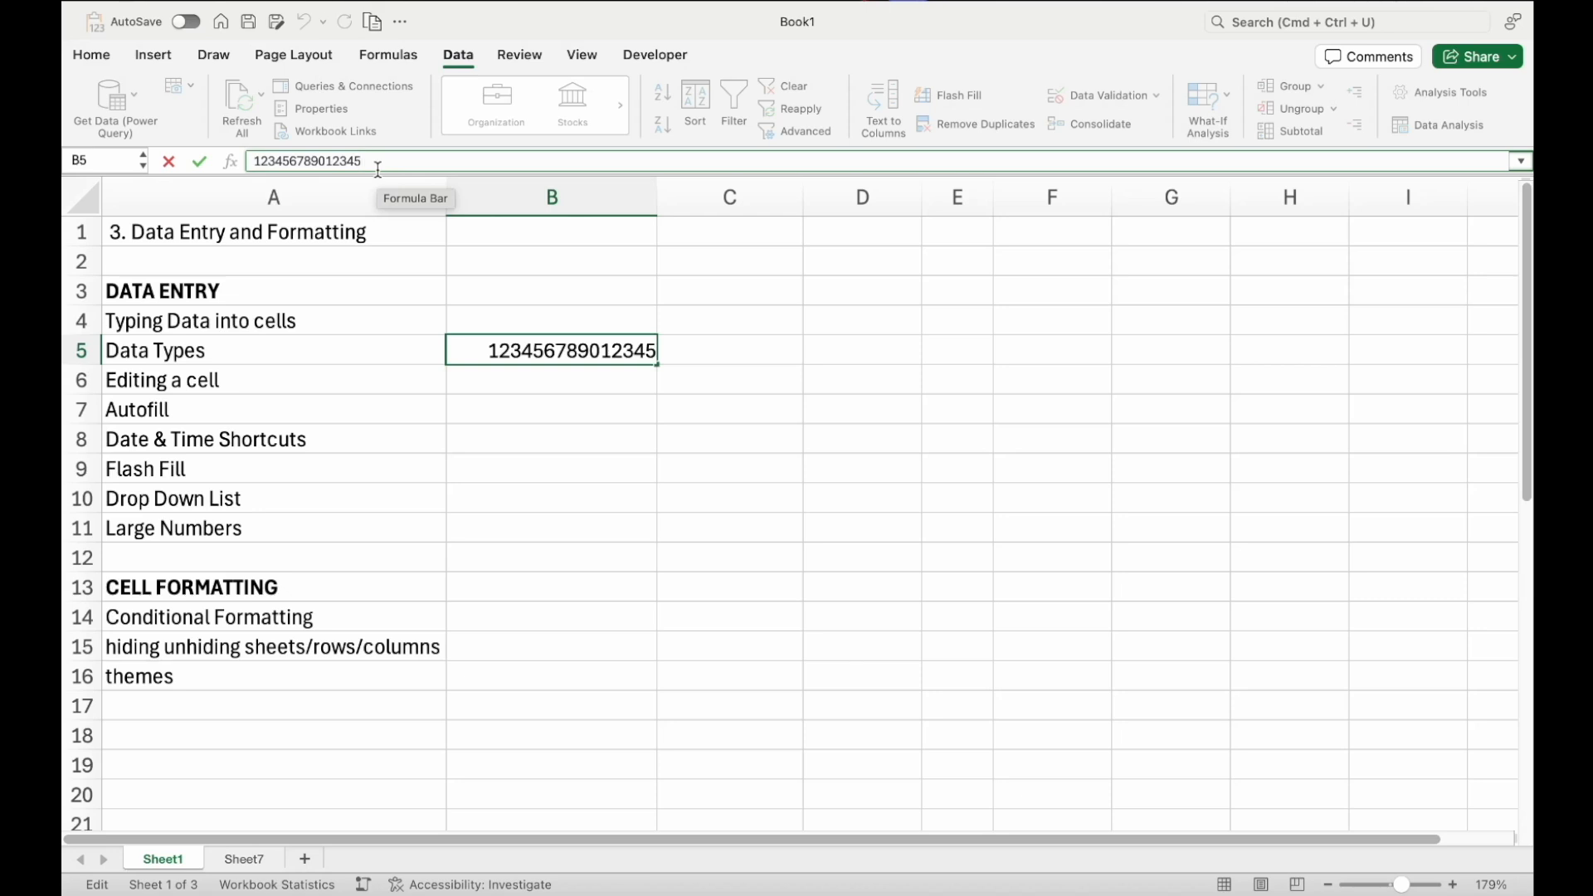
text(6)
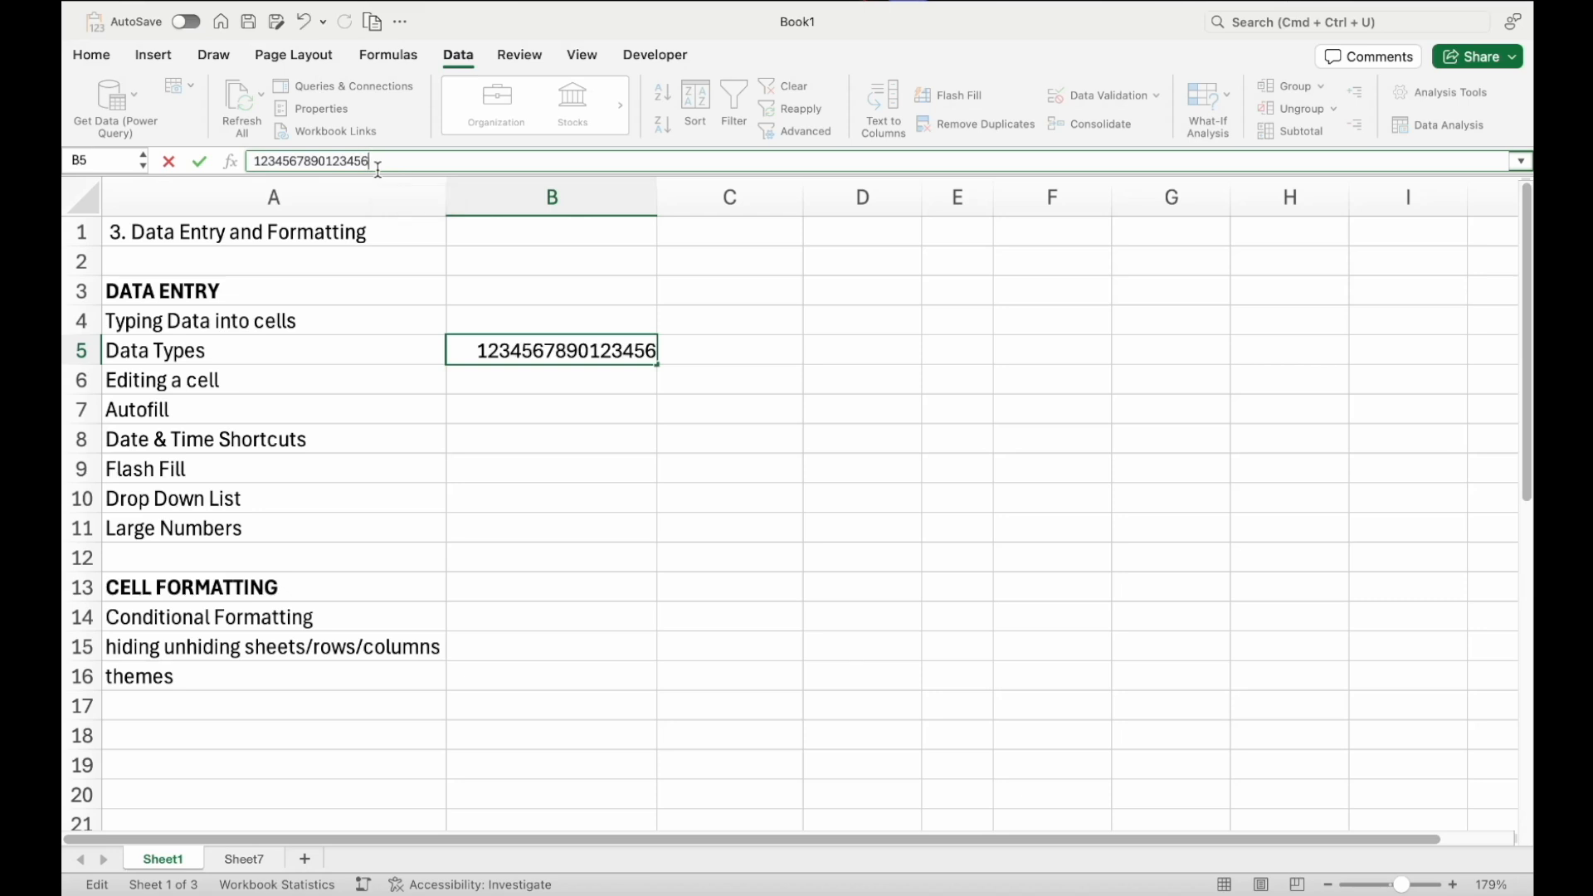
key(Return)
key(Up)
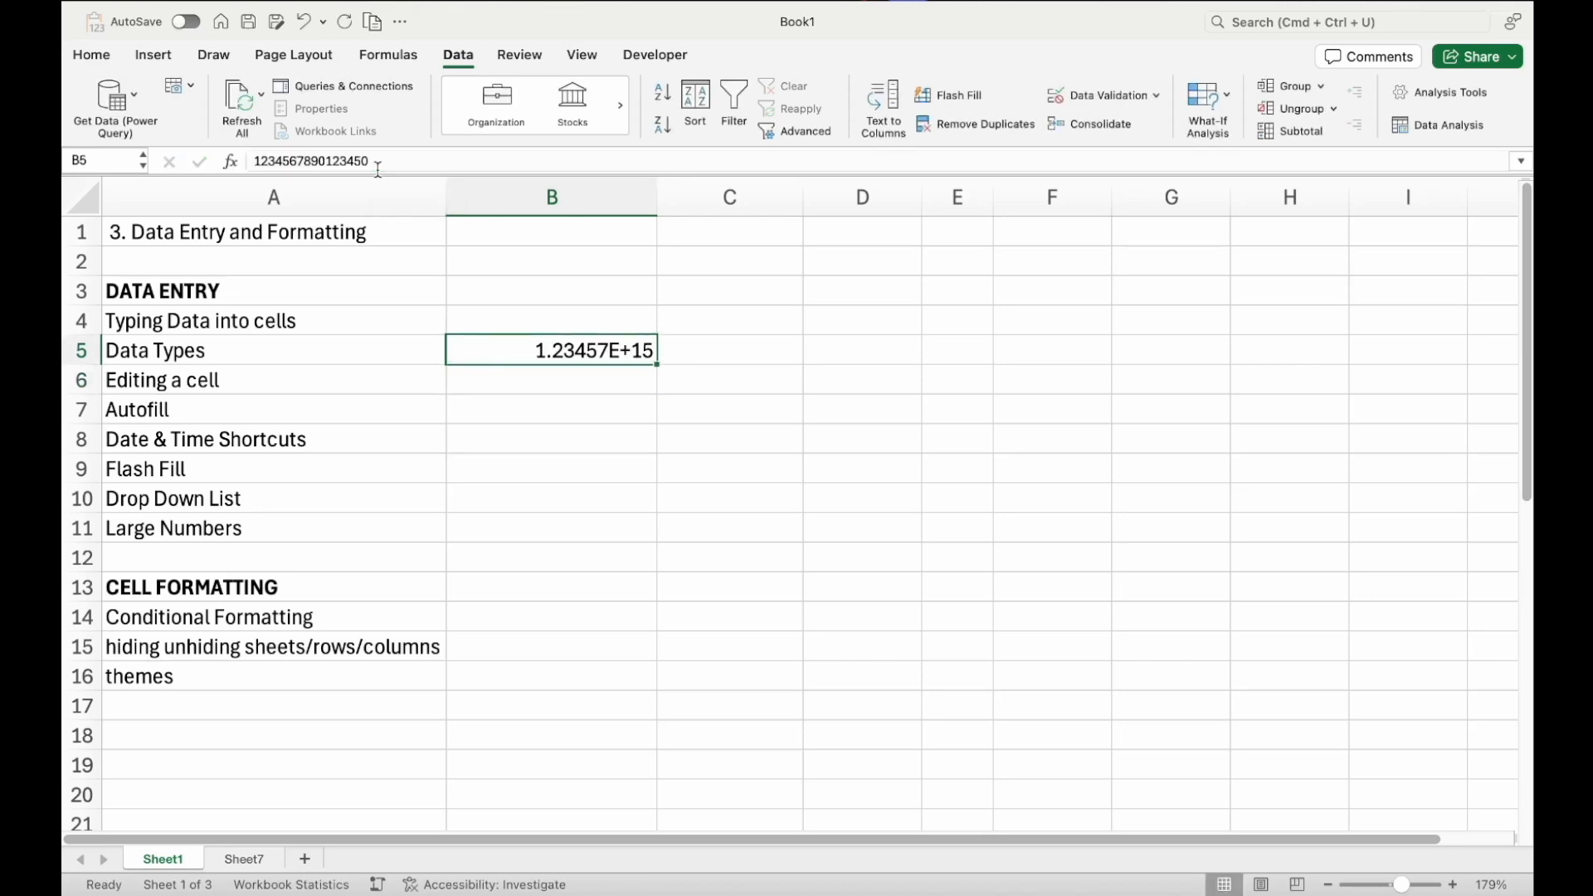
click(378, 164)
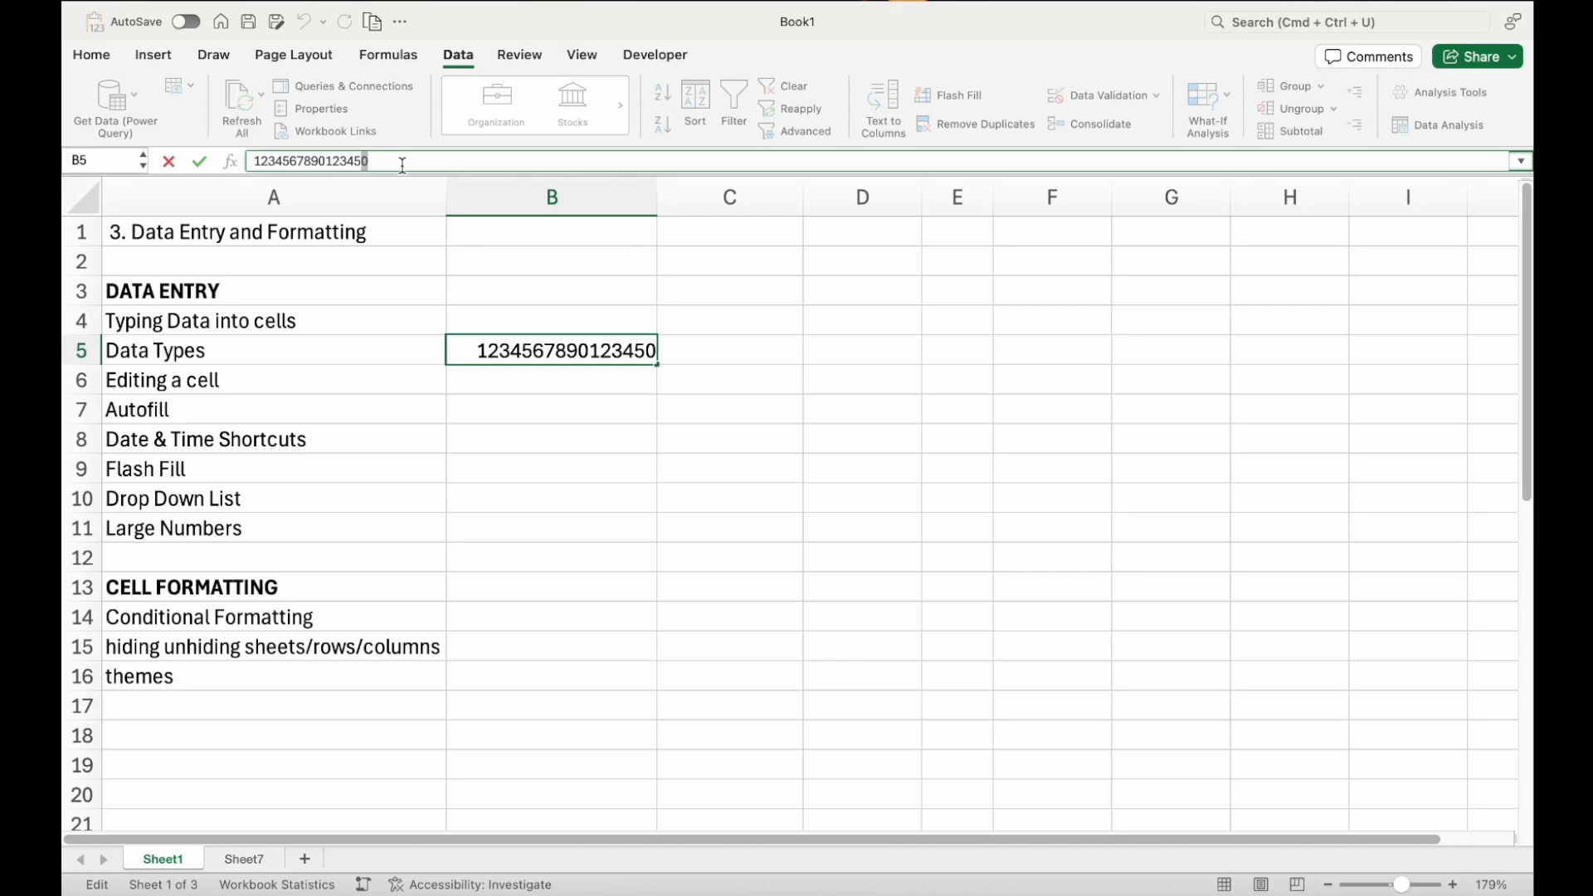
key(Escape)
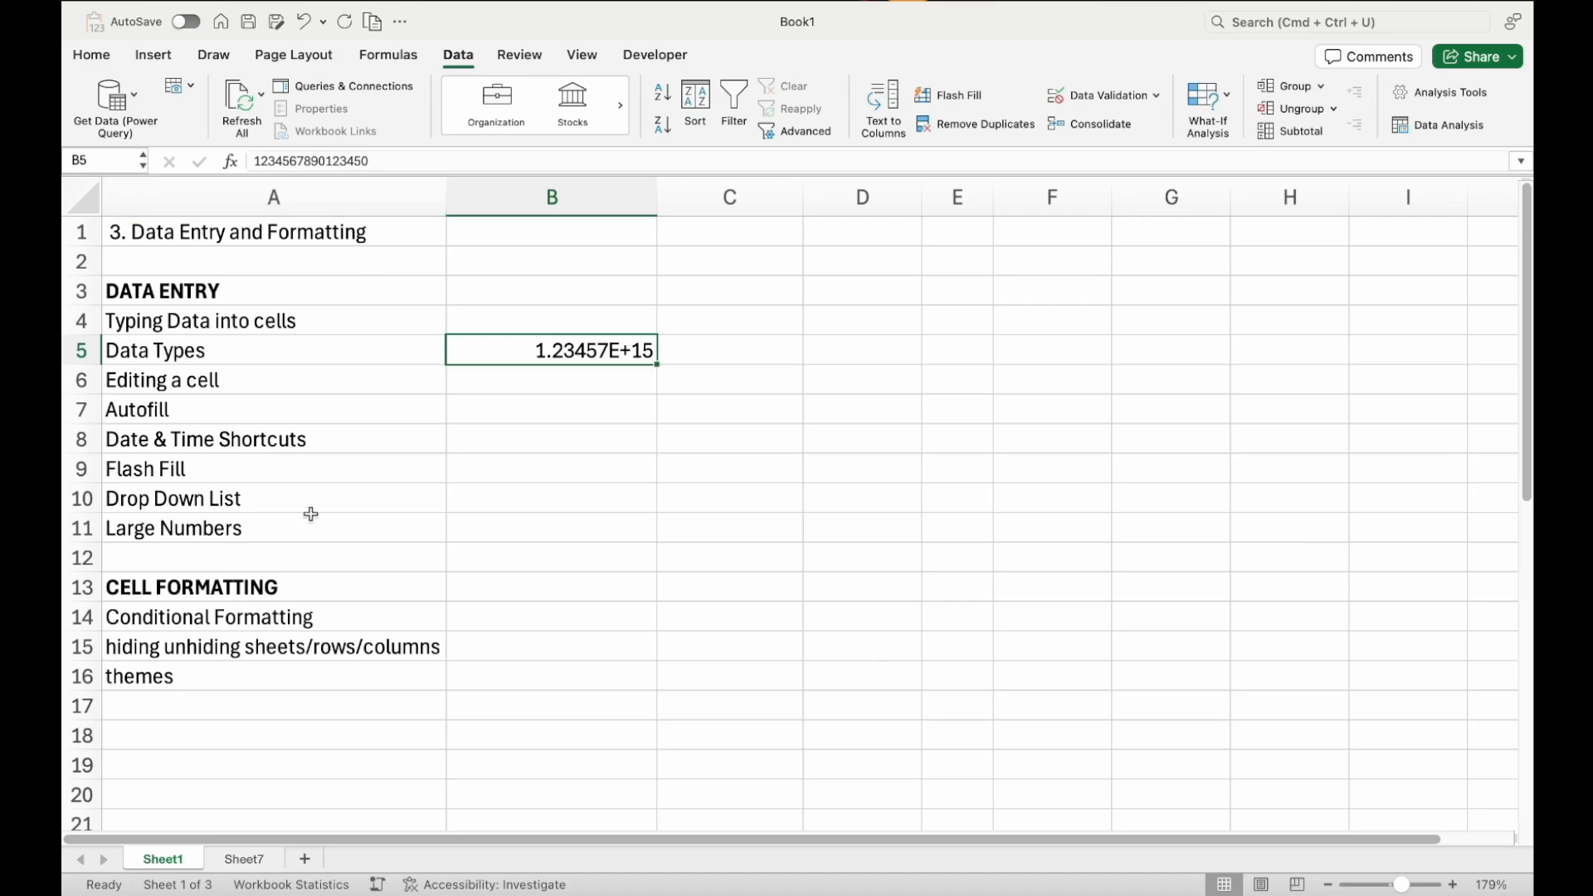
click(310, 514)
click(517, 350)
double_click(520, 341)
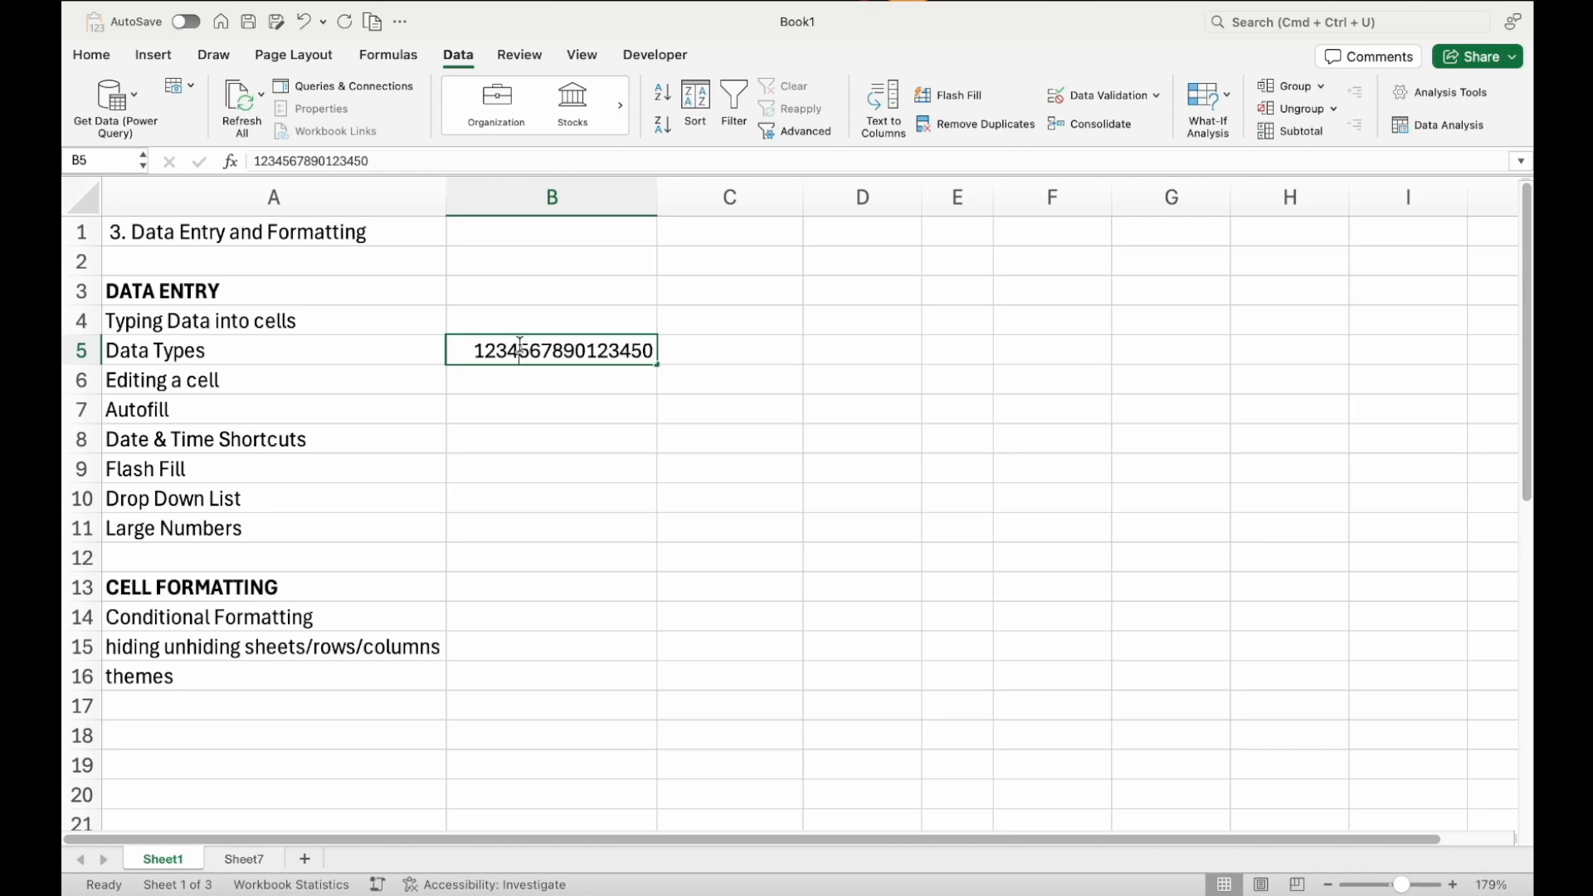
click(474, 349)
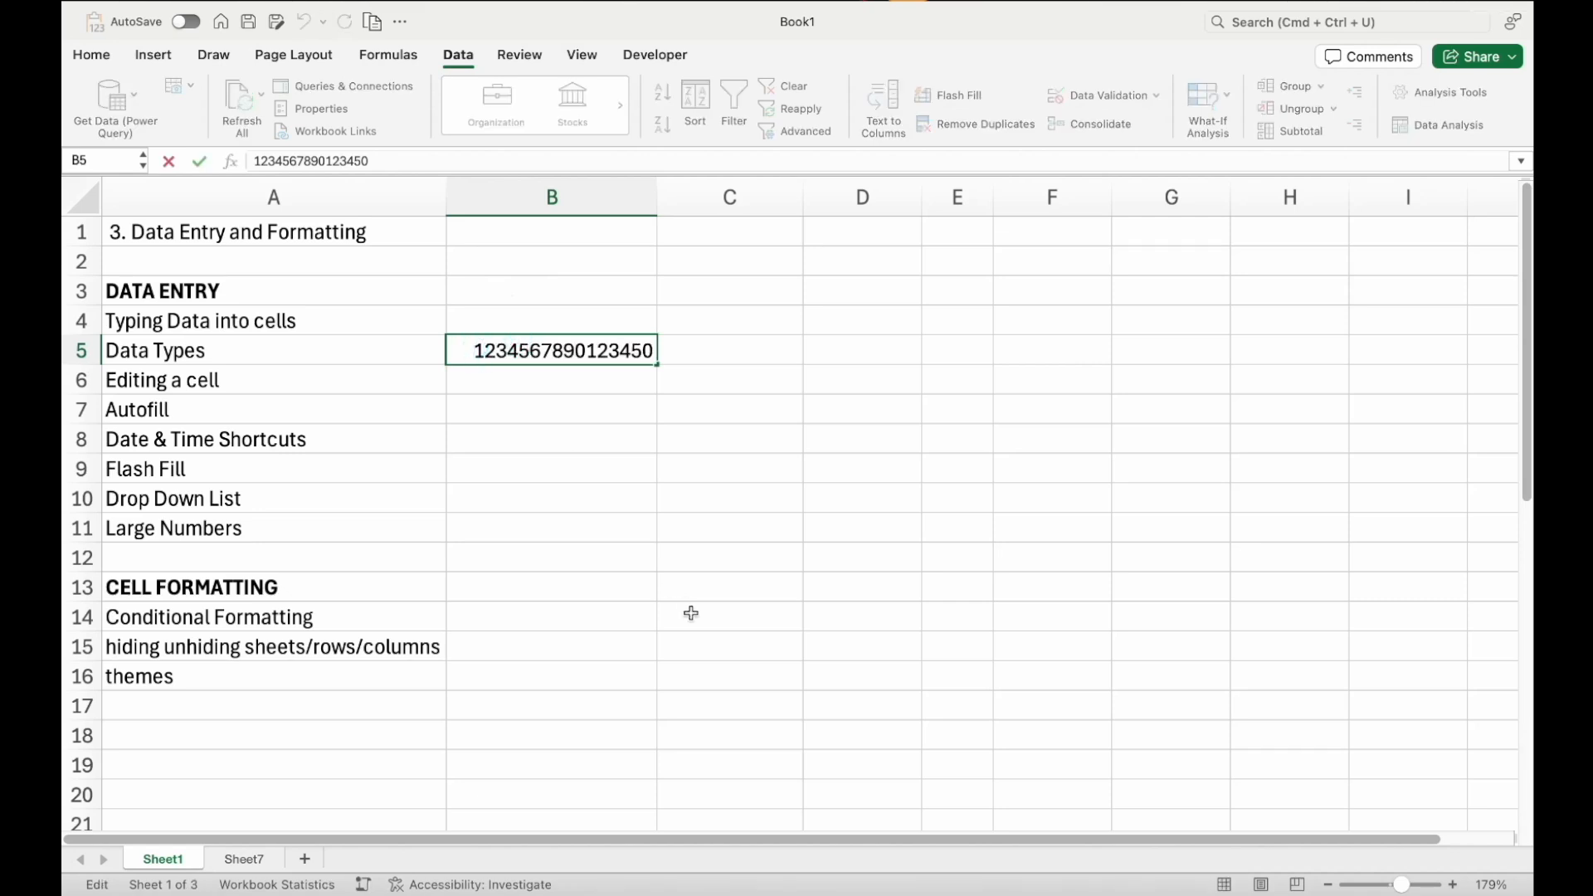
text(')
key(BackSpace)
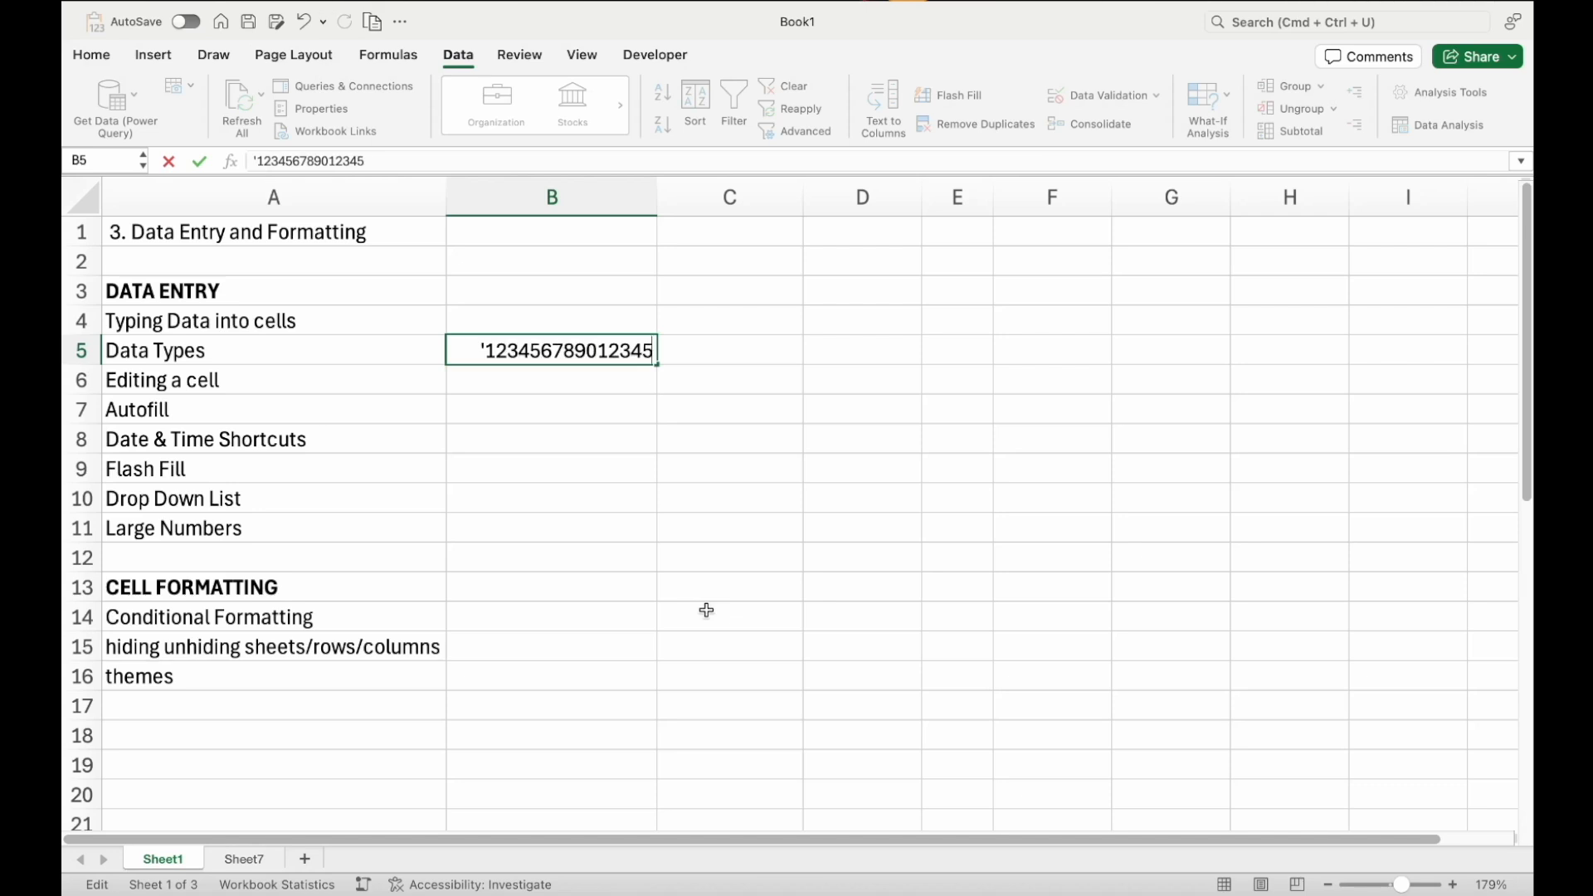
text(67890)
key(Return)
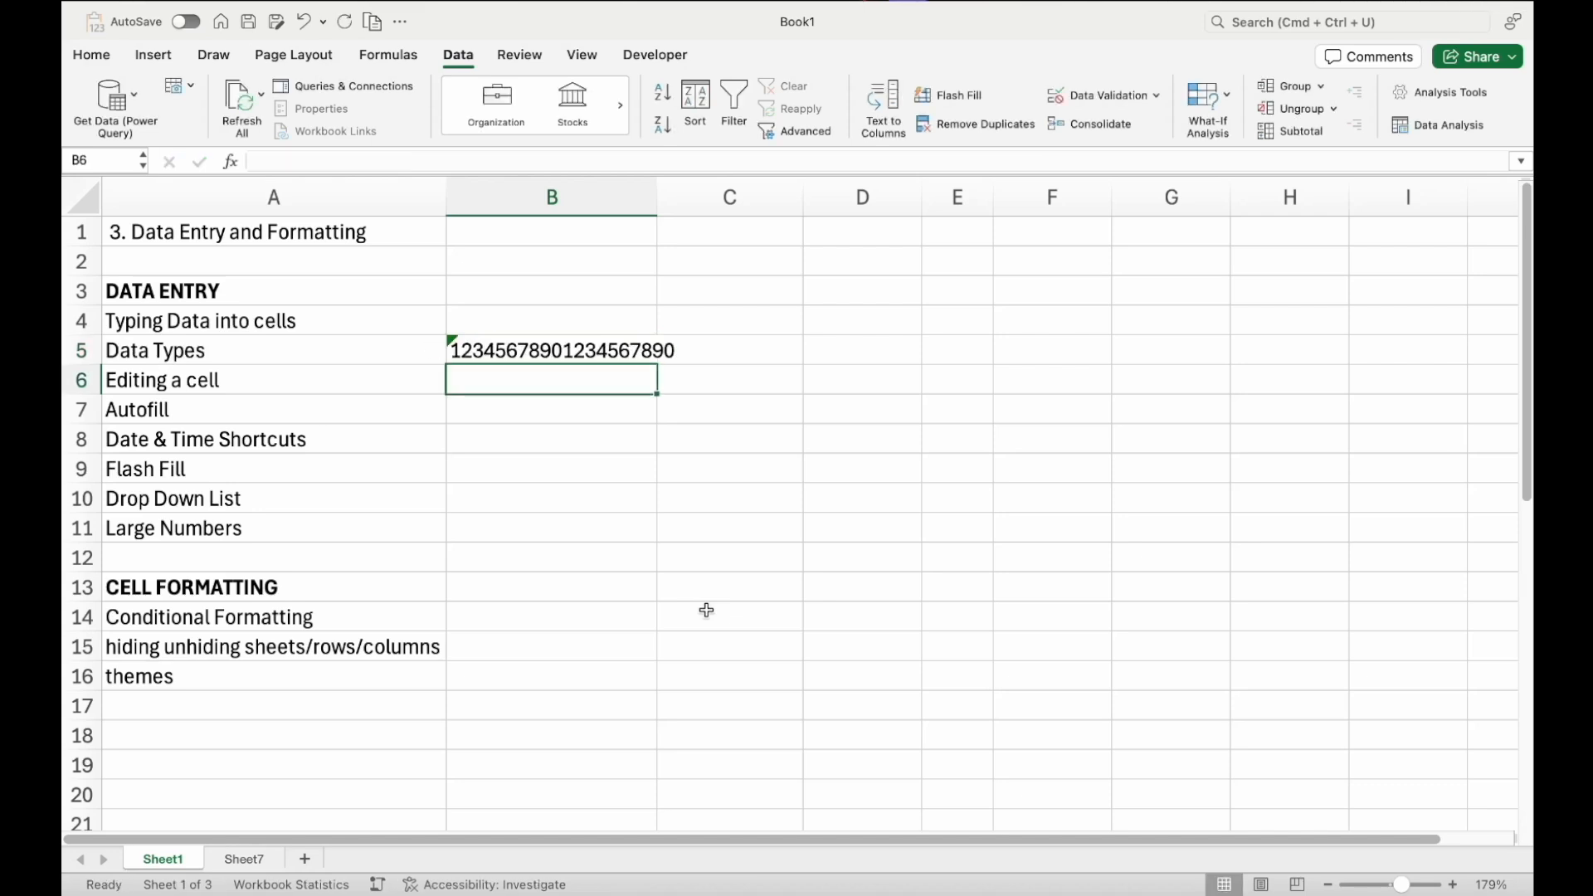
Widen column B slightly and open B5's error-checking options for the number stored as text, then dismiss them
key(Up)
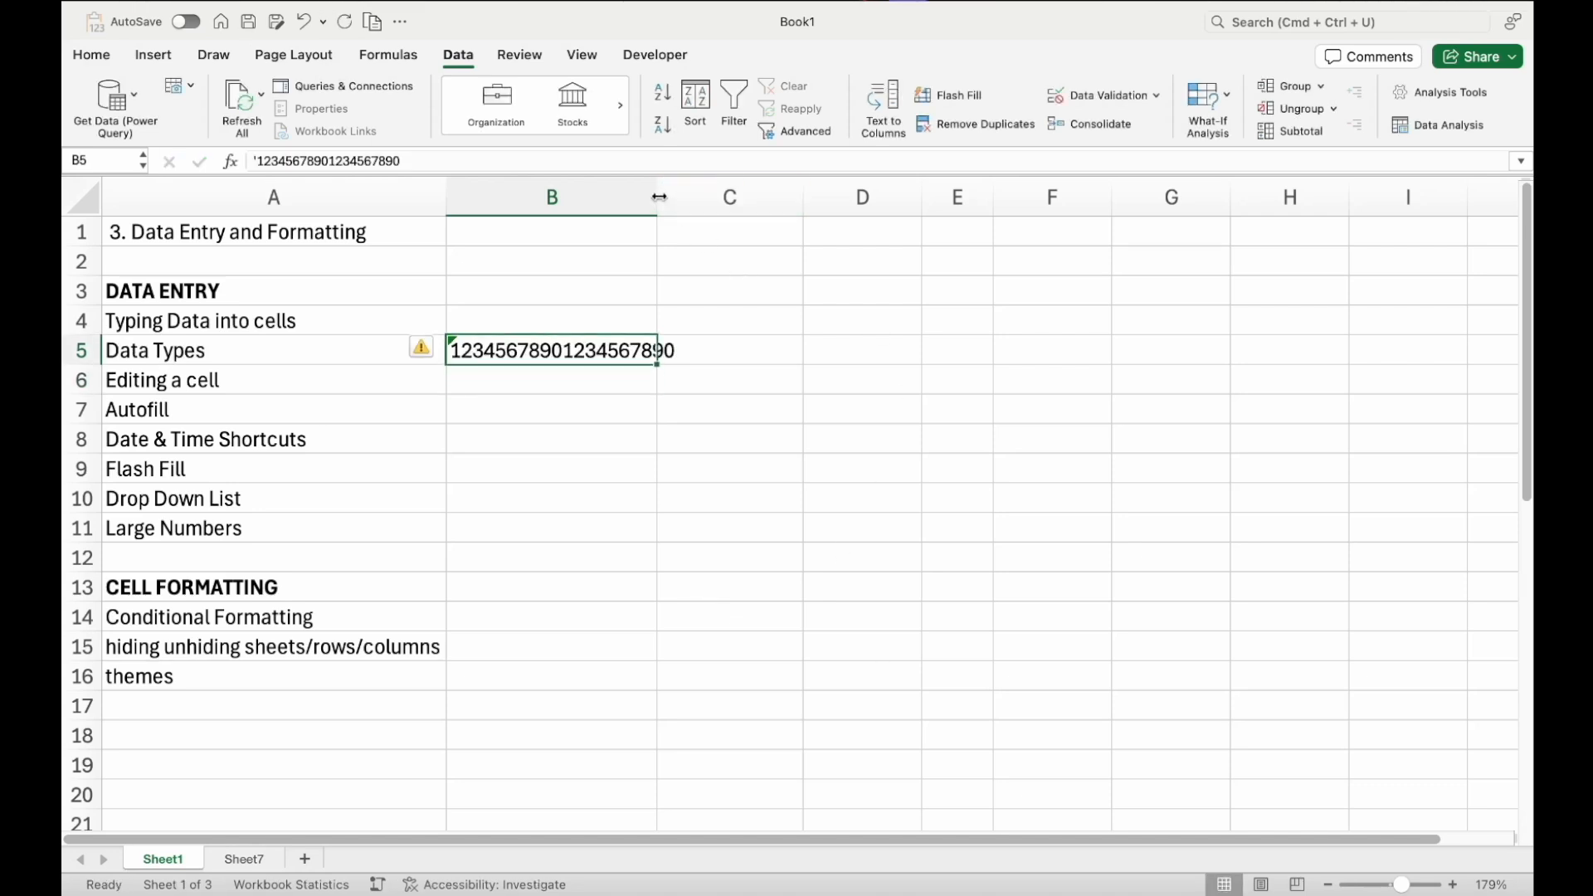
drag(666, 206, 682, 206)
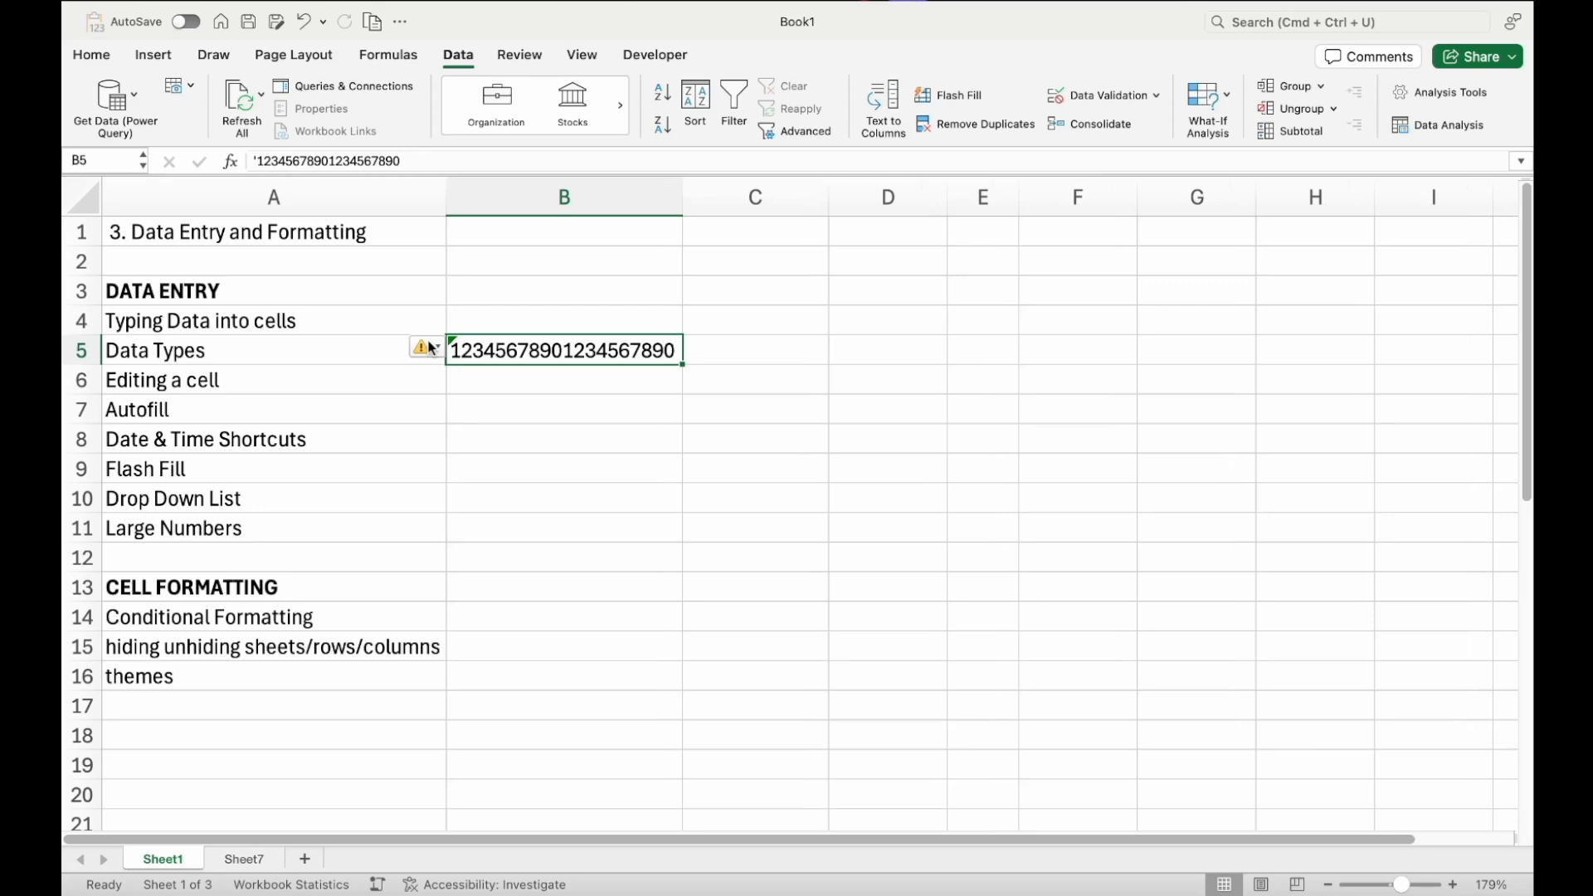
click(434, 348)
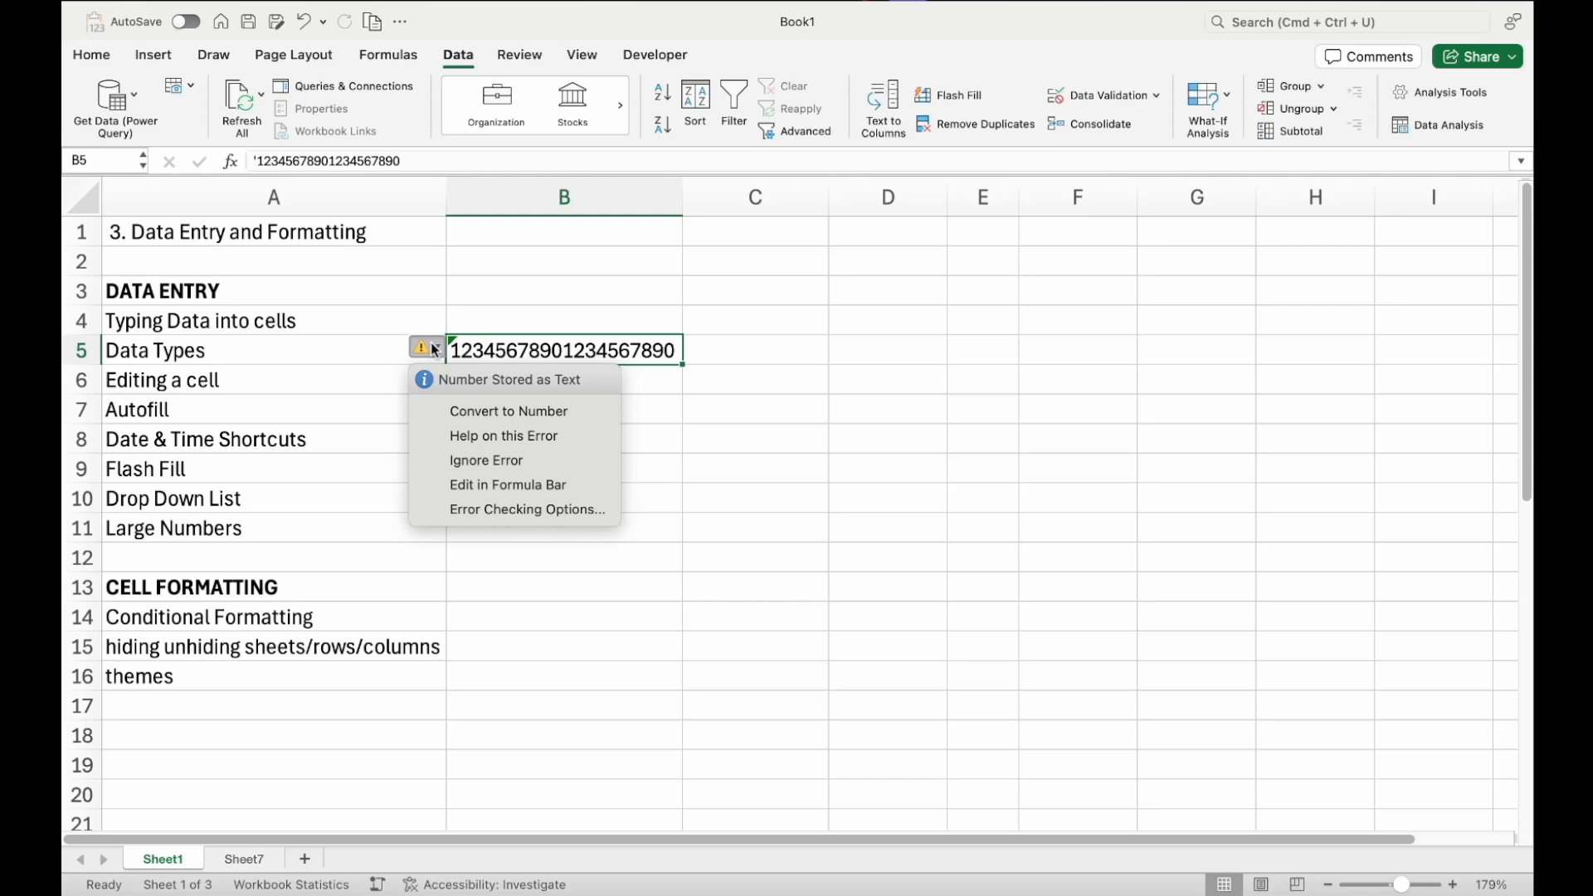
click(691, 352)
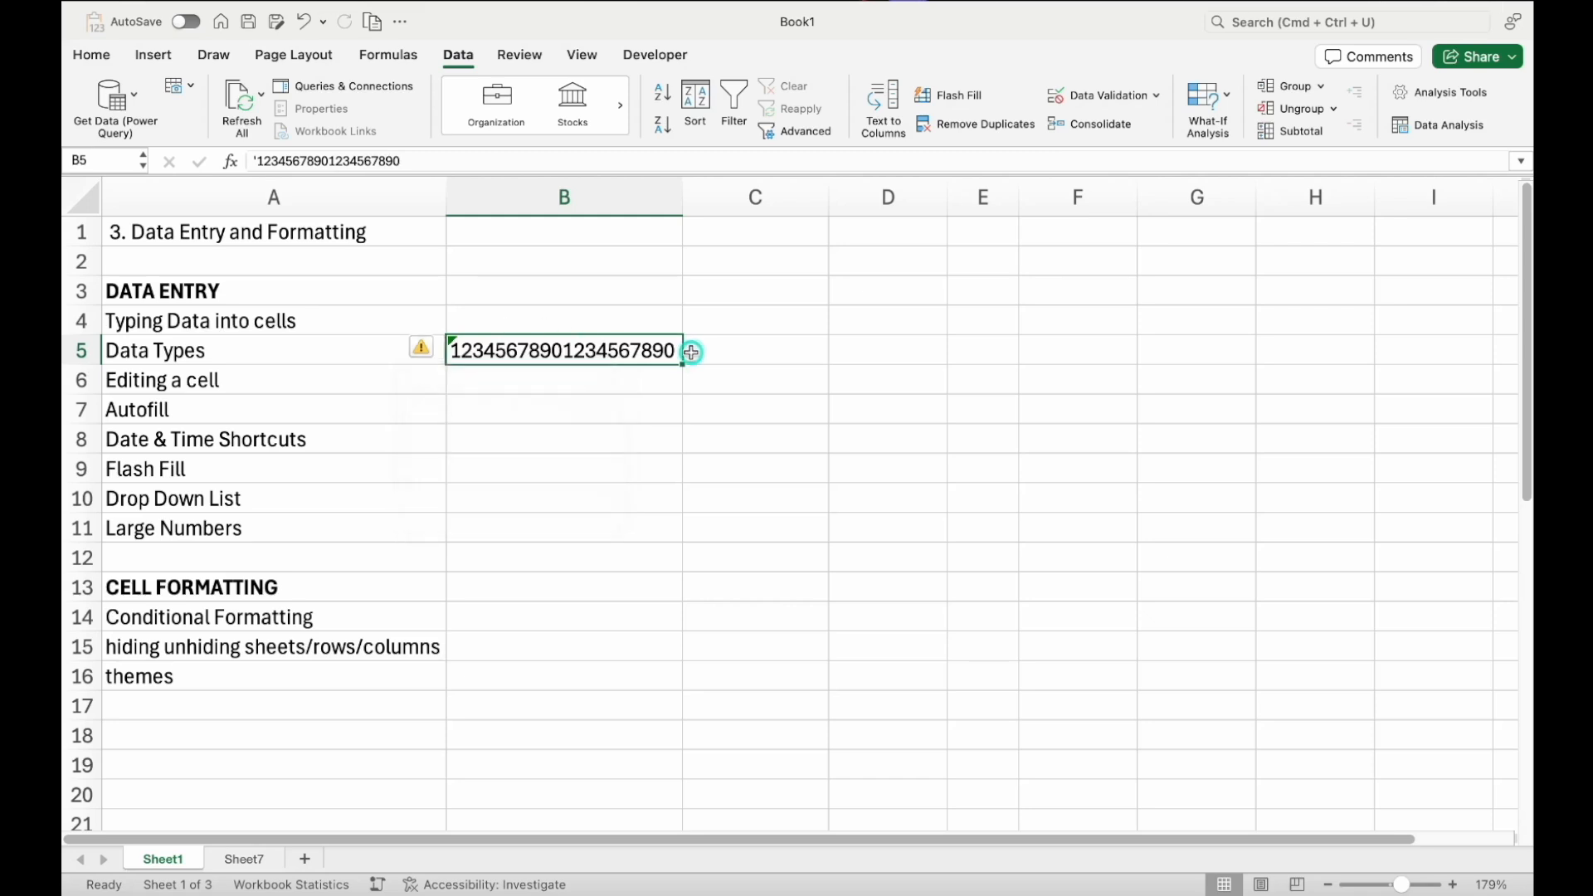
Open B5 for editing to examine the leading apostrophe, then cancel the edit
double_click(625, 340)
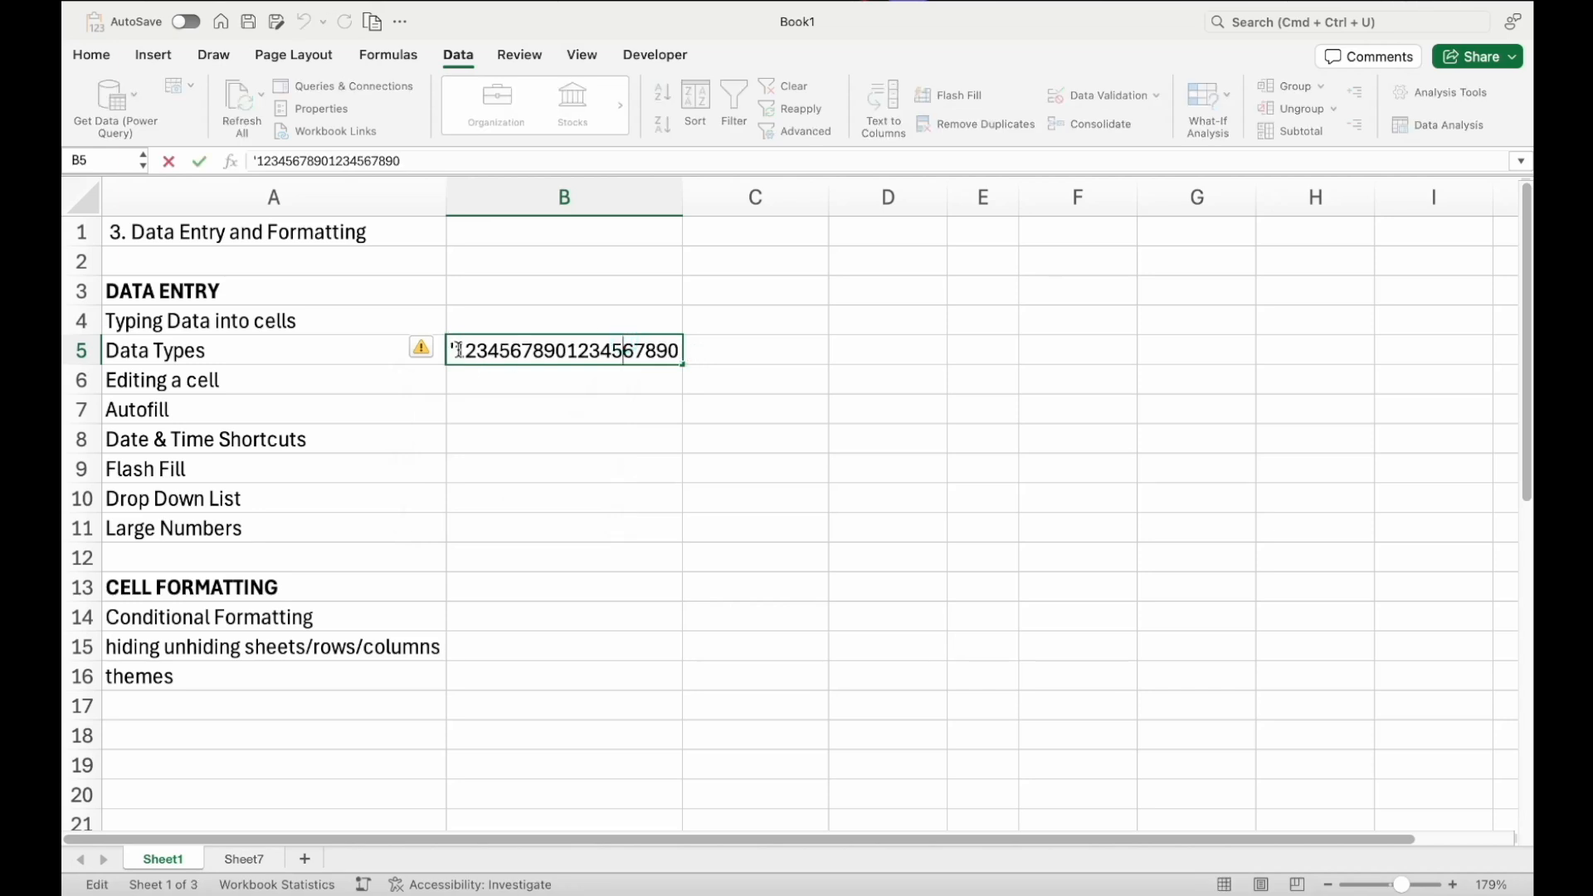
drag(458, 349, 835, 291)
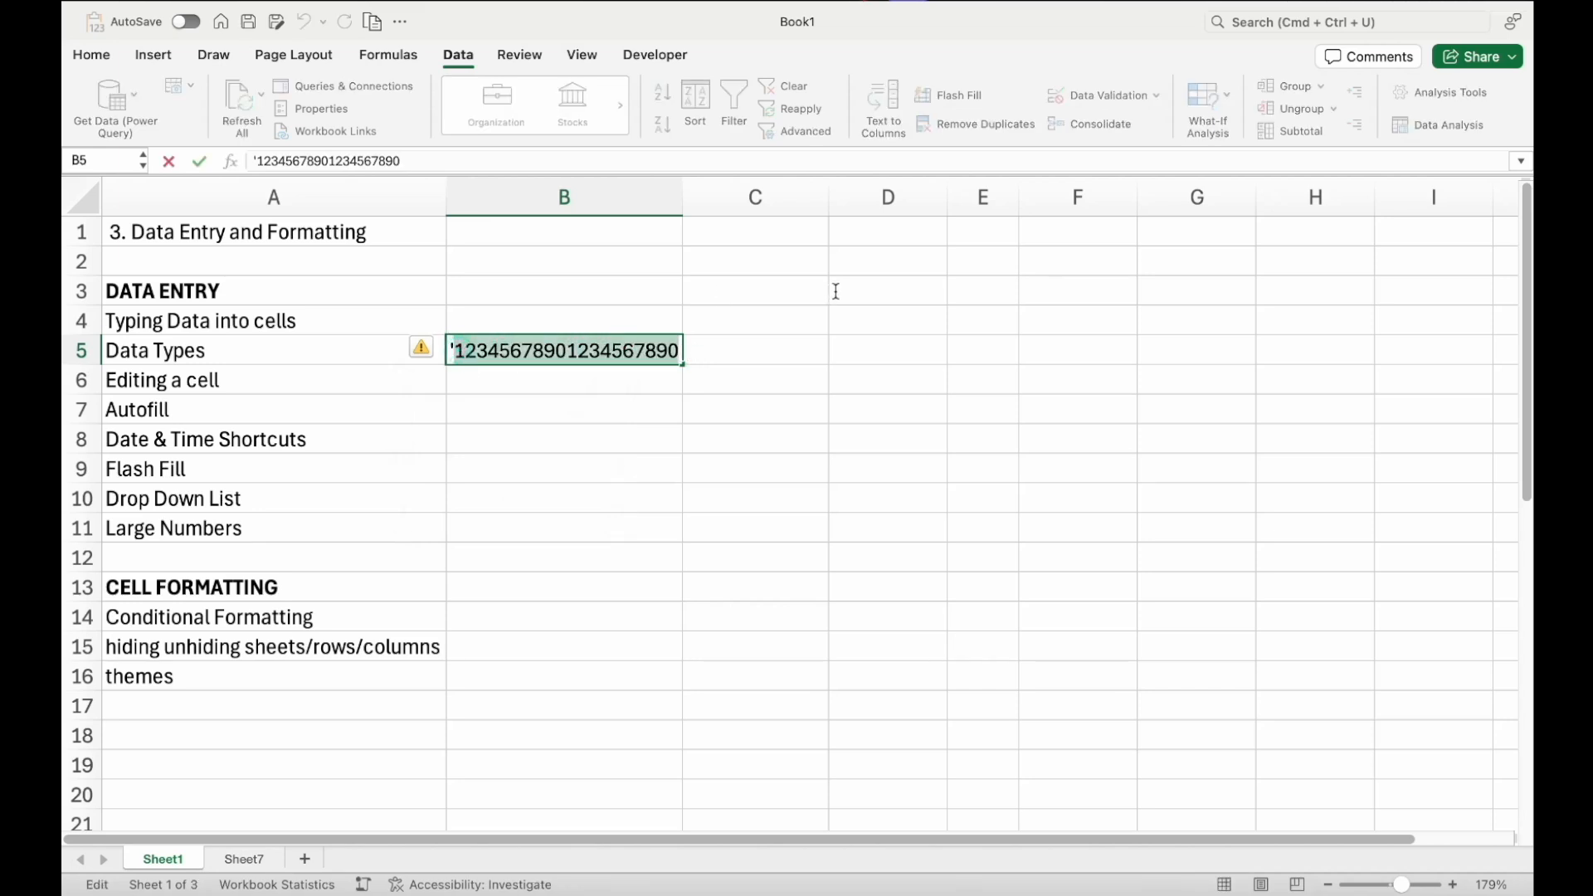
click(456, 346)
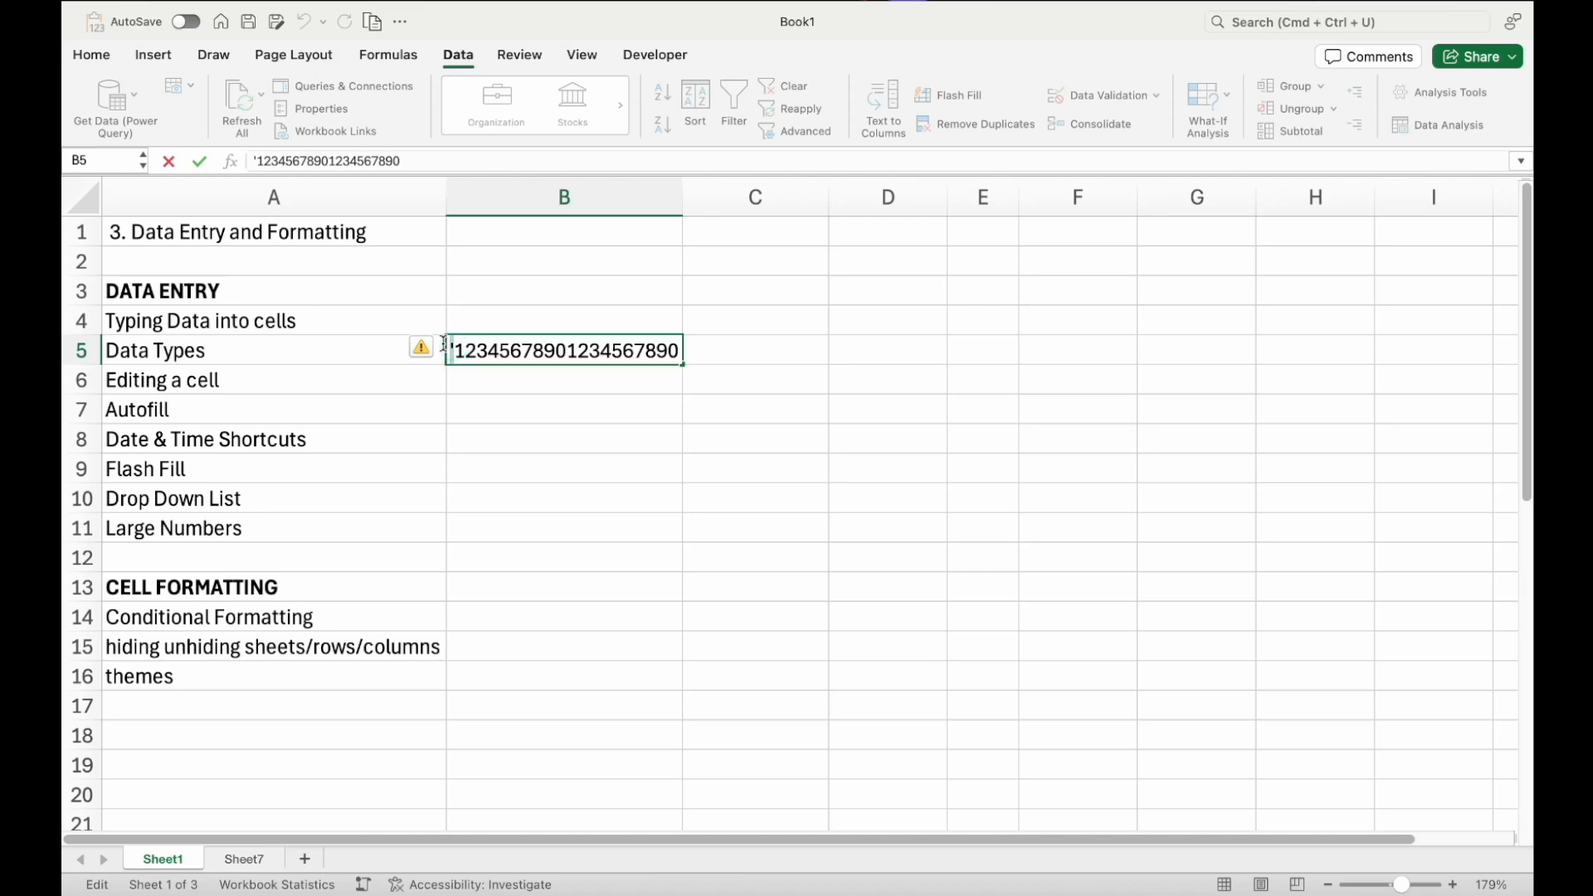
key(Escape)
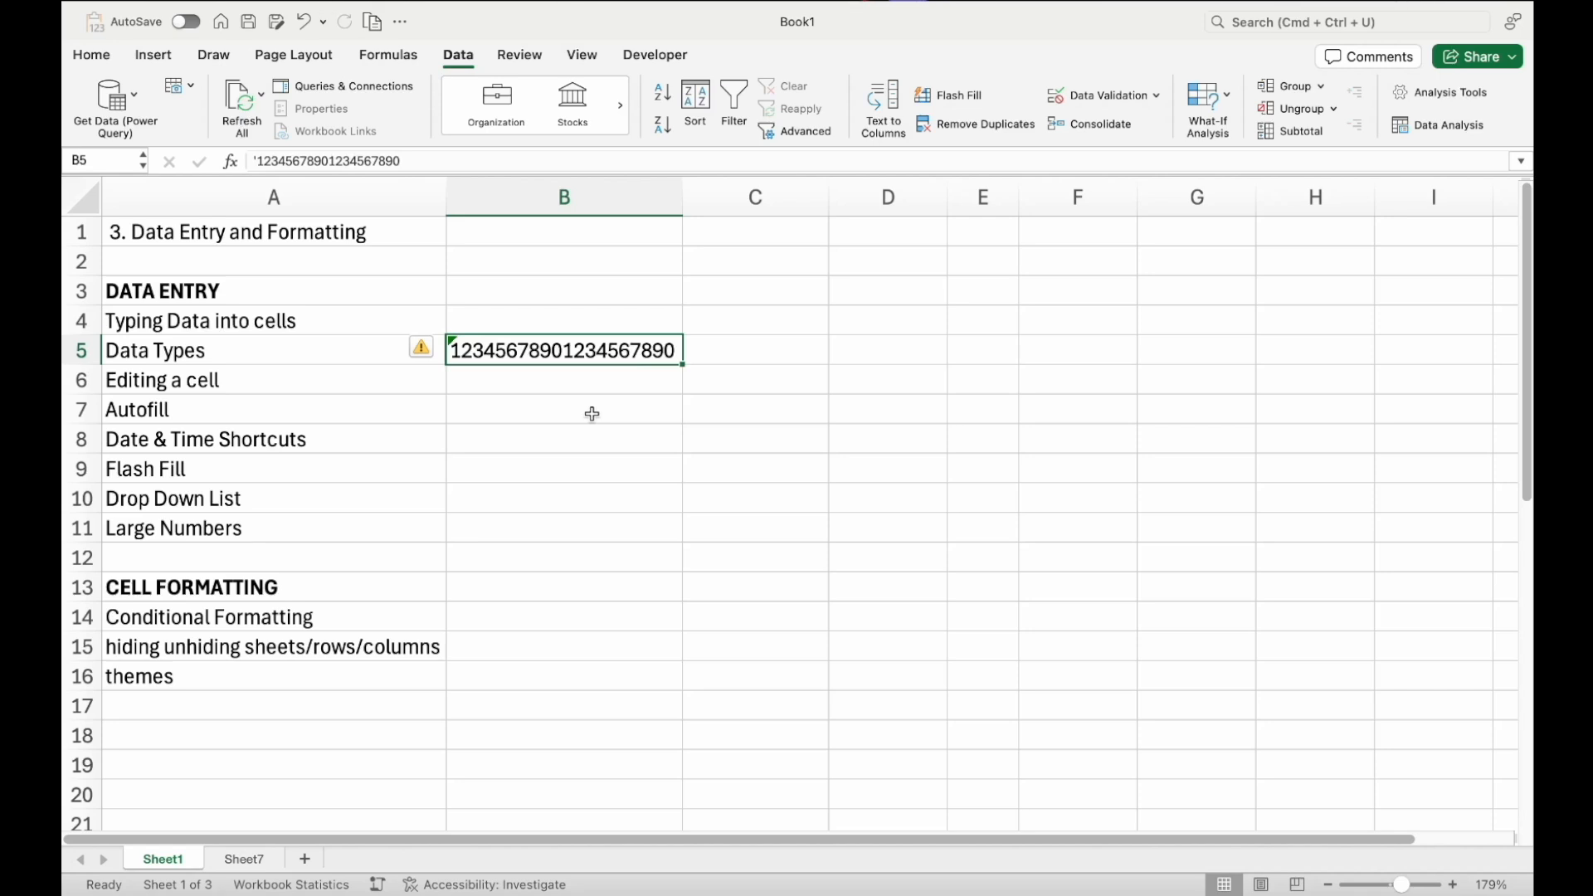